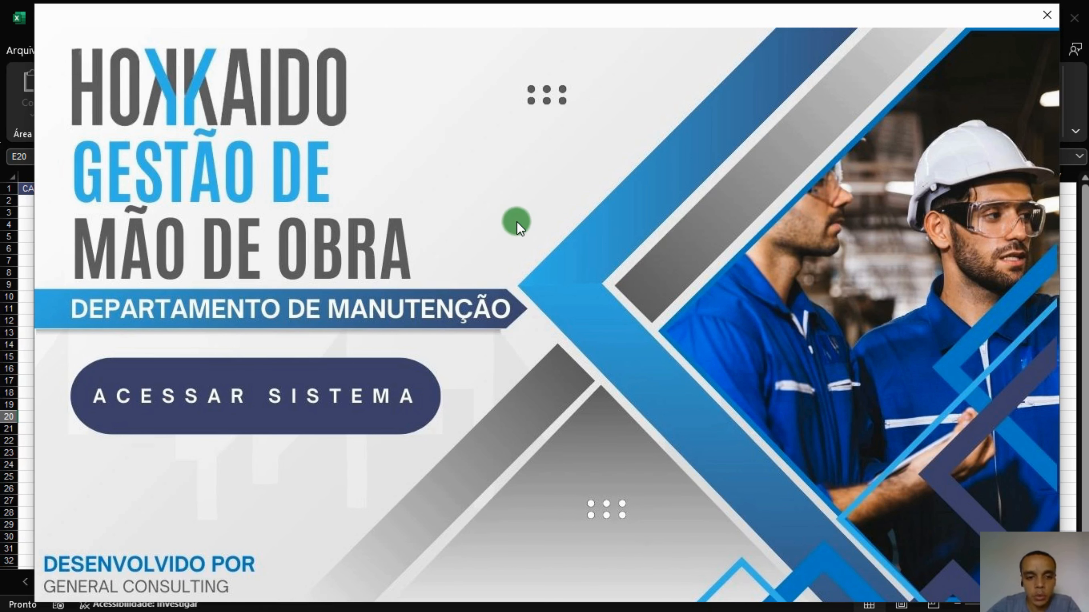
Step: Enter the system and view the service orders page and the machinery page
click(236, 405)
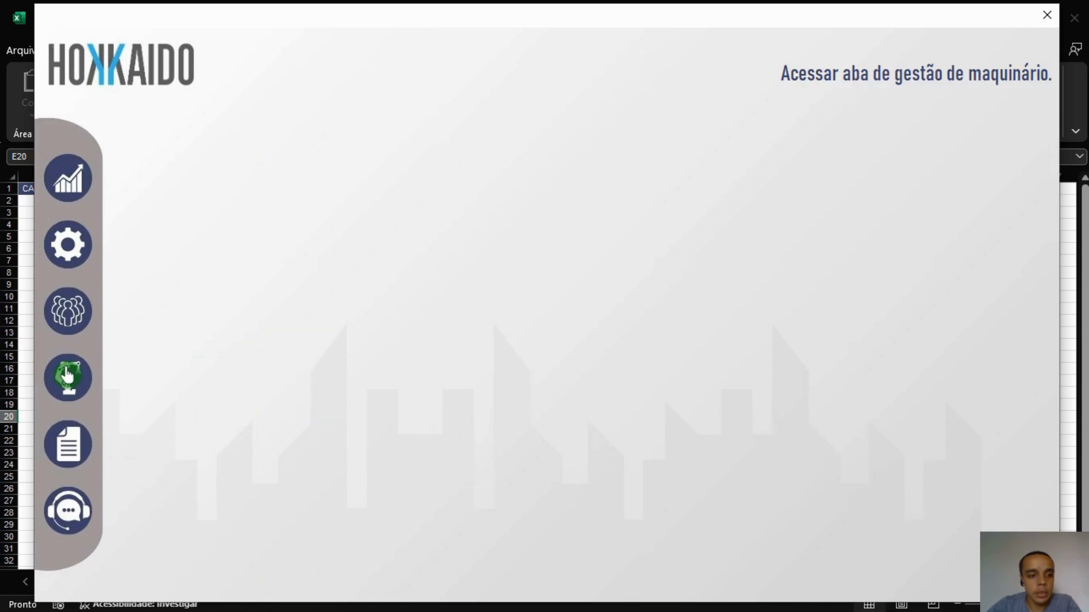
click(55, 448)
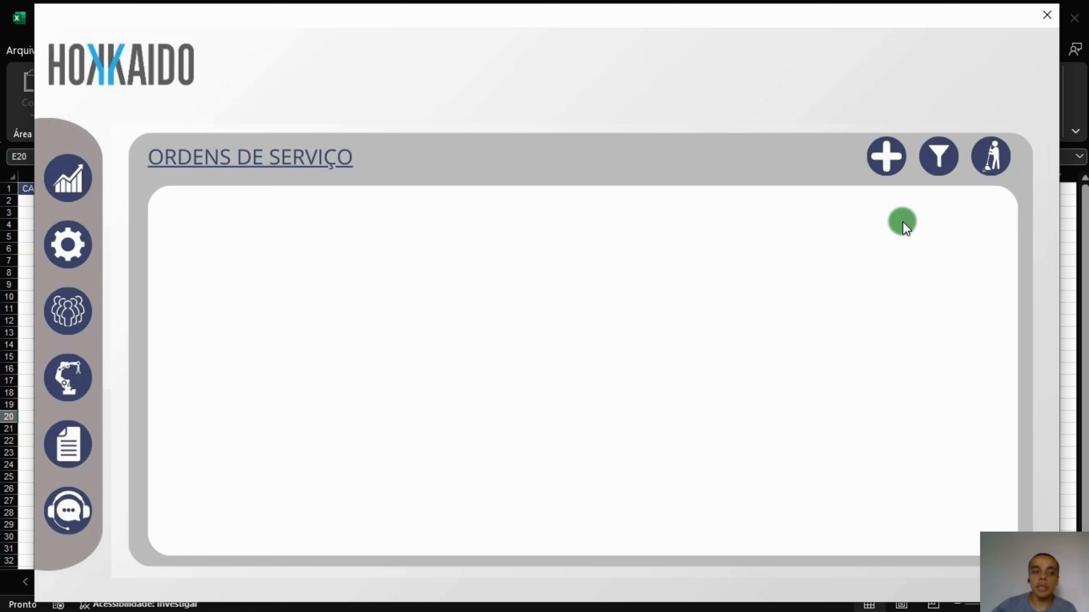
click(66, 377)
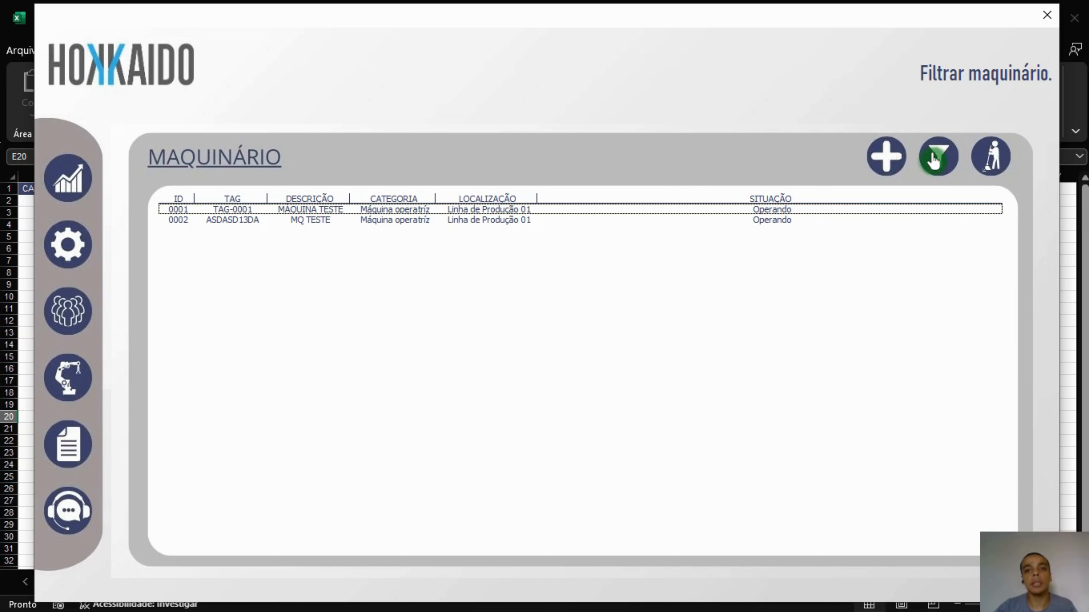
Step: View the machinery registration form and the machinery filter form, closing each without entering data
click(886, 156)
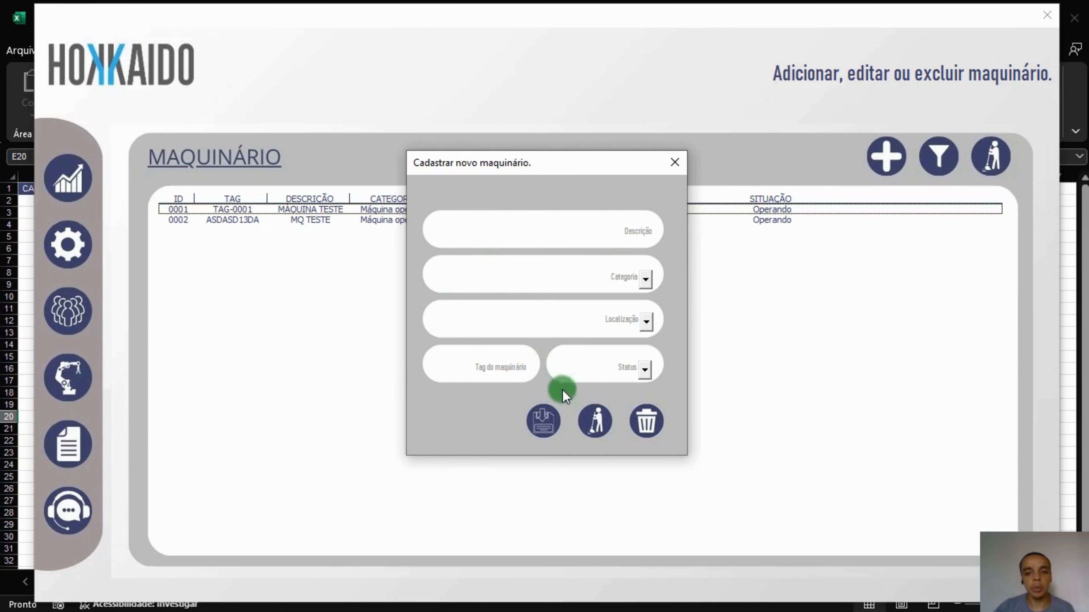
click(682, 165)
click(938, 156)
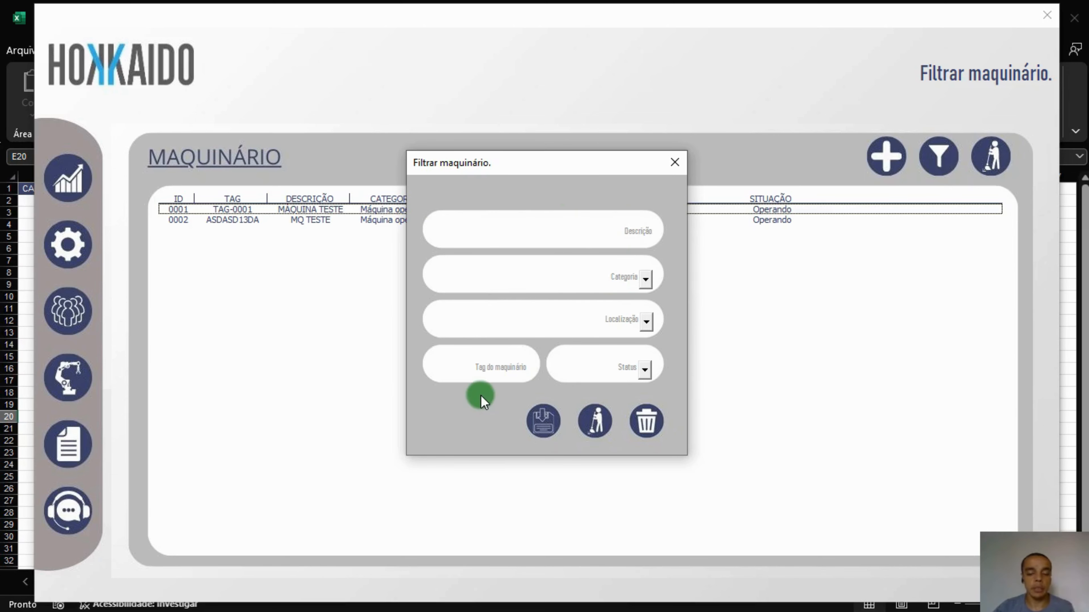
click(675, 162)
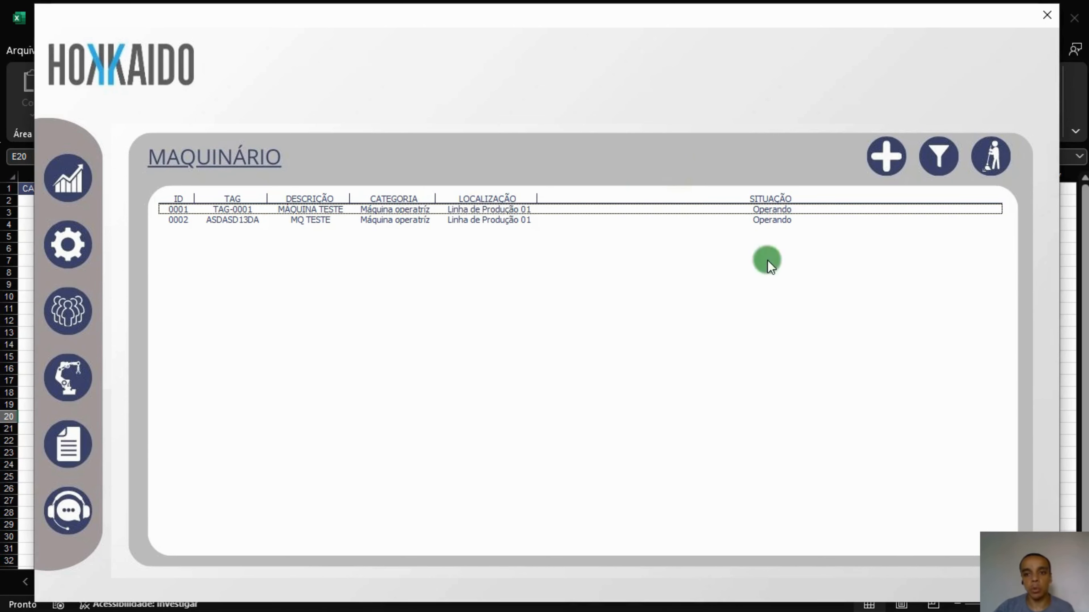
Step: Go from the machinery page back to the service orders page and close the running system
click(67, 381)
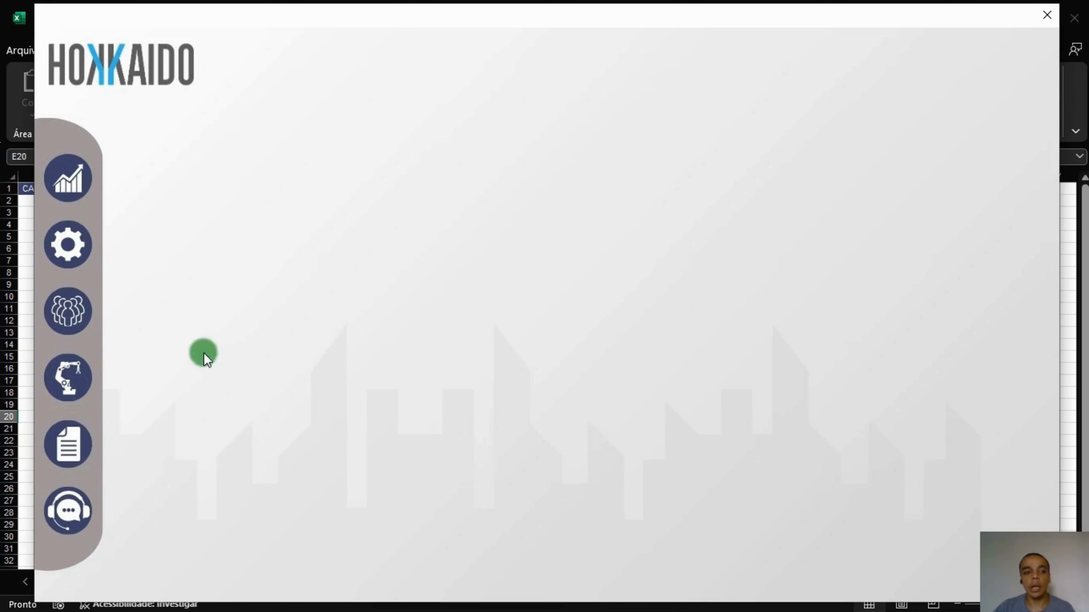
click(65, 444)
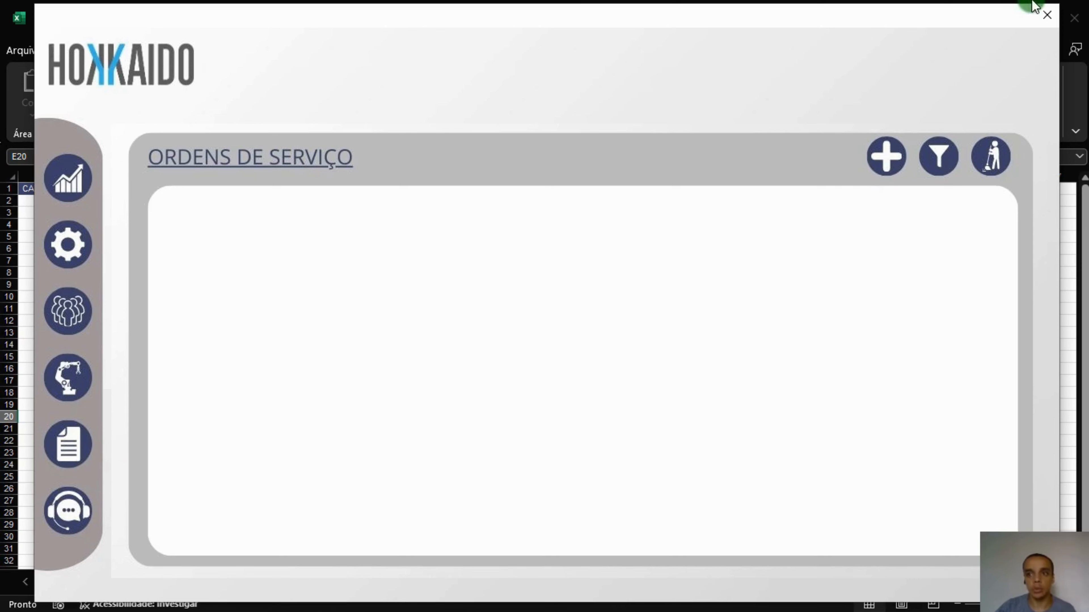
click(1047, 14)
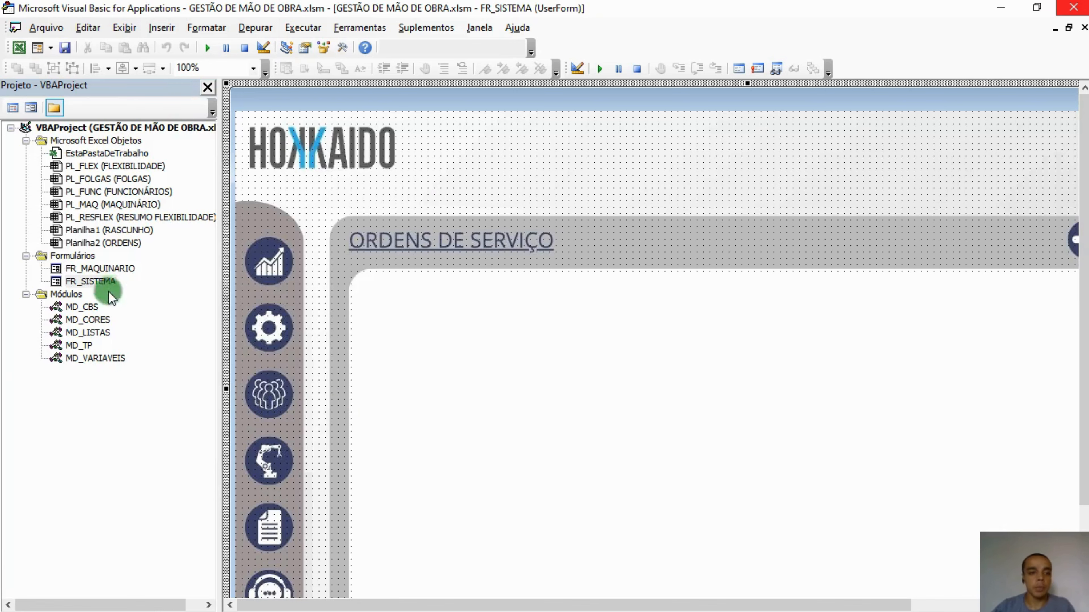
Step: Examine the column headers in A1:S1 of the workbook's ORDENS sheet
click(19, 48)
click(708, 582)
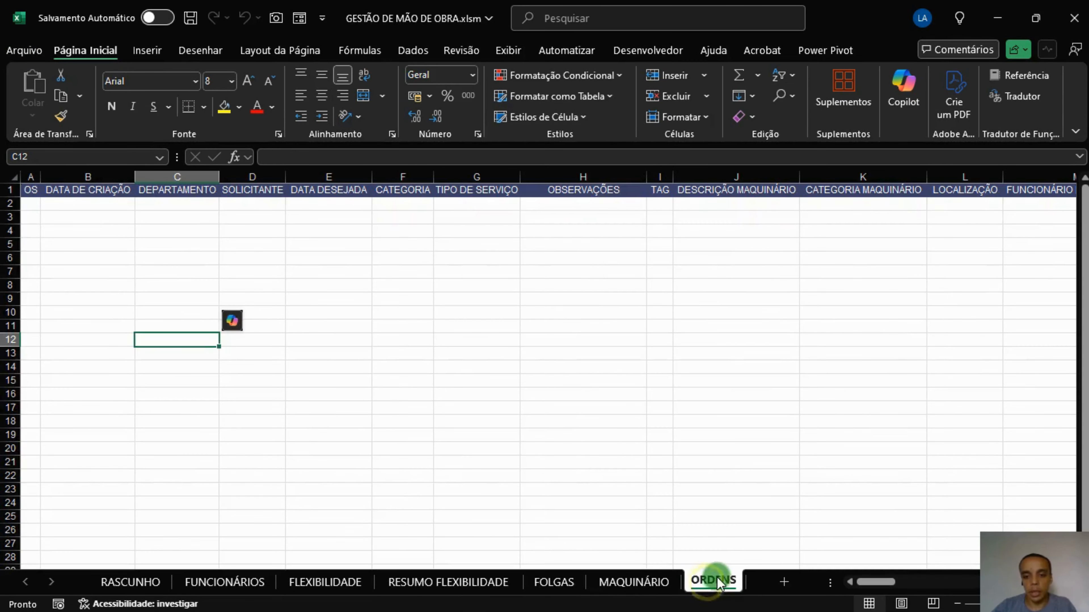
click(554, 378)
drag(29, 190, 990, 178)
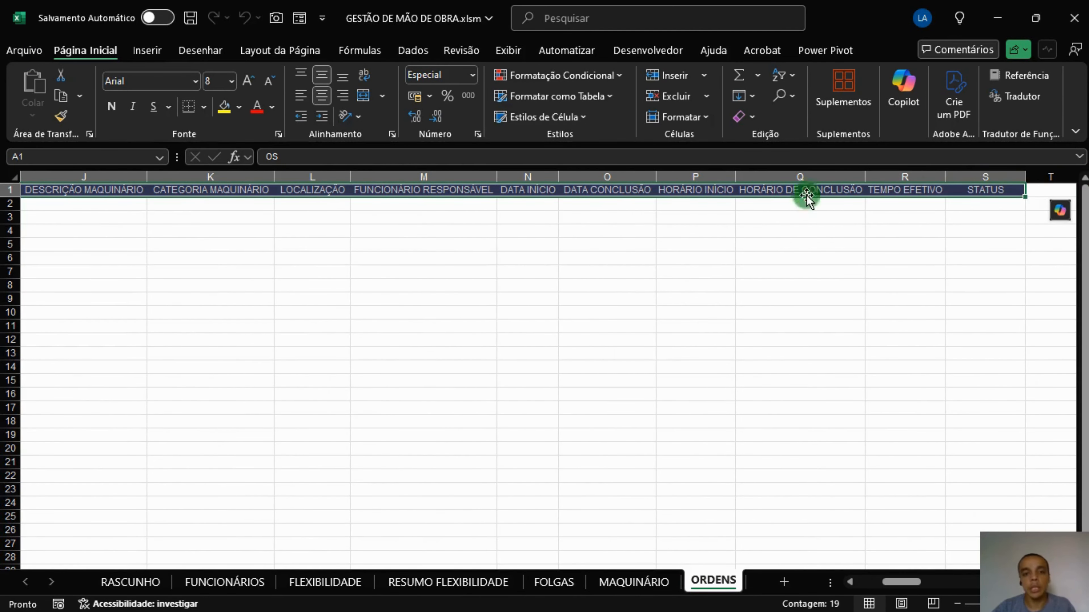
drag(908, 583, 819, 584)
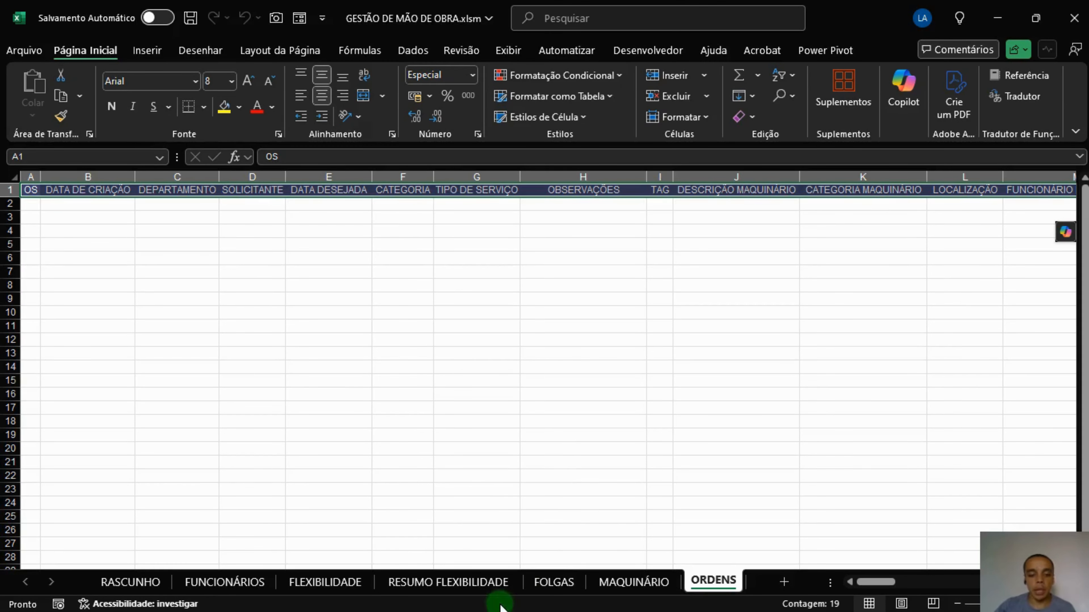
key(alt+Tab)
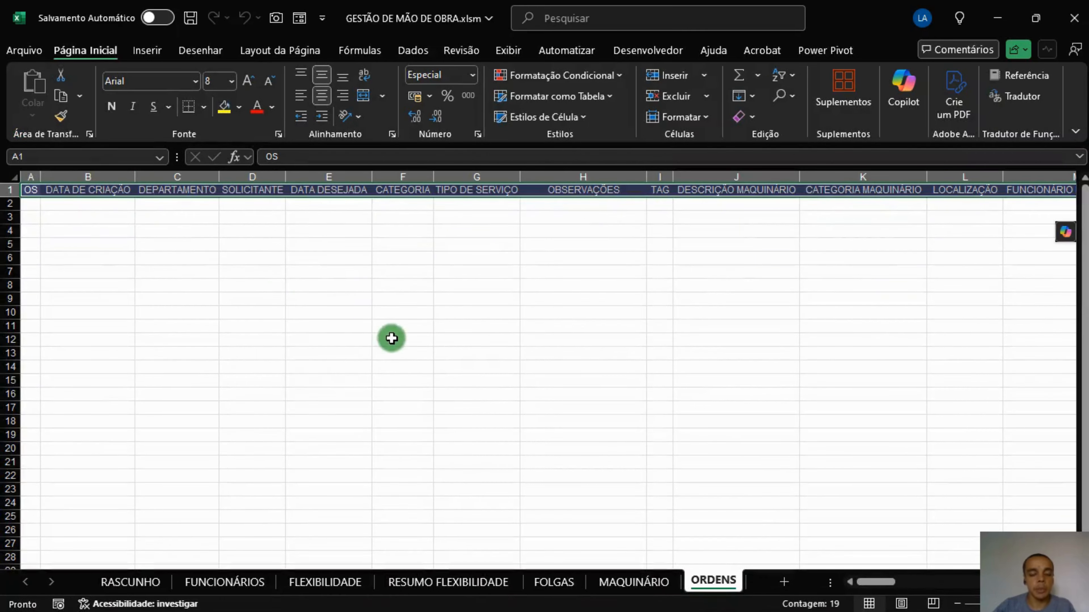
click(210, 286)
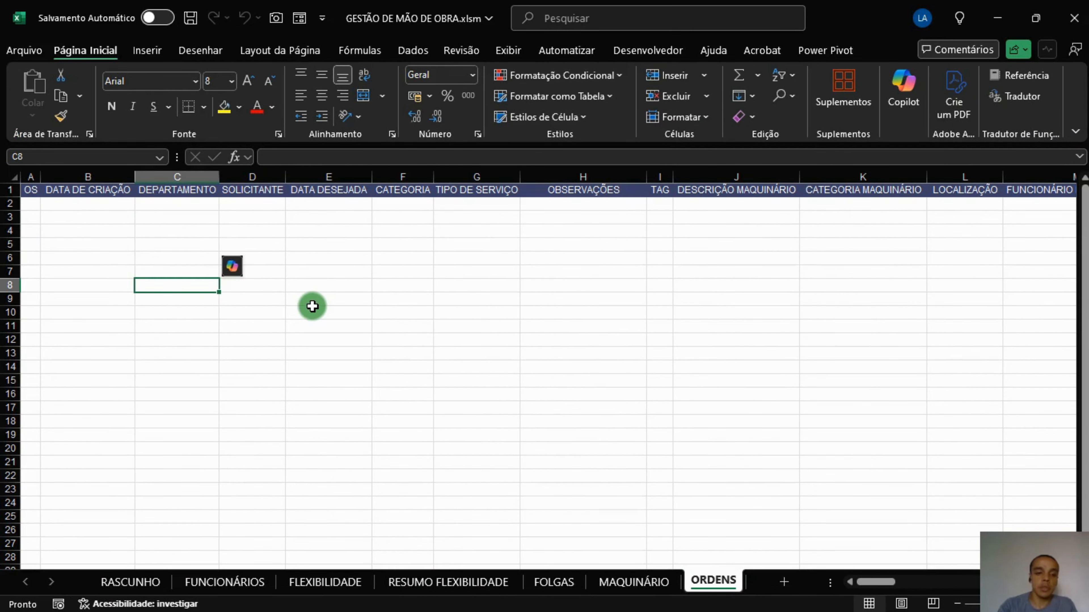
Step: Insert a new UserForm into the workbook's VBA project
key(alt+F11)
click(159, 282)
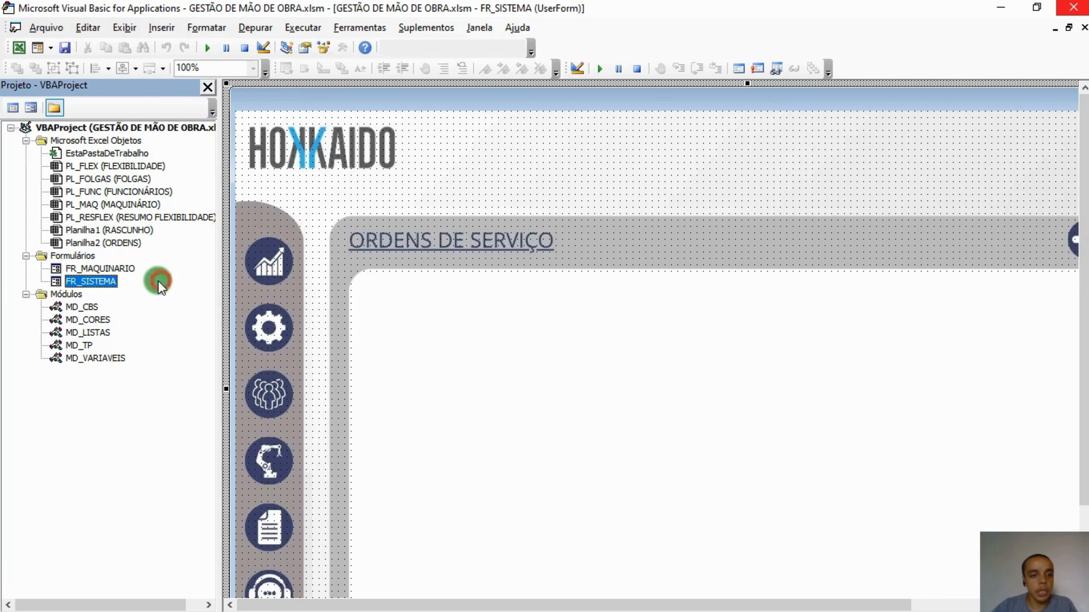
right_click(159, 283)
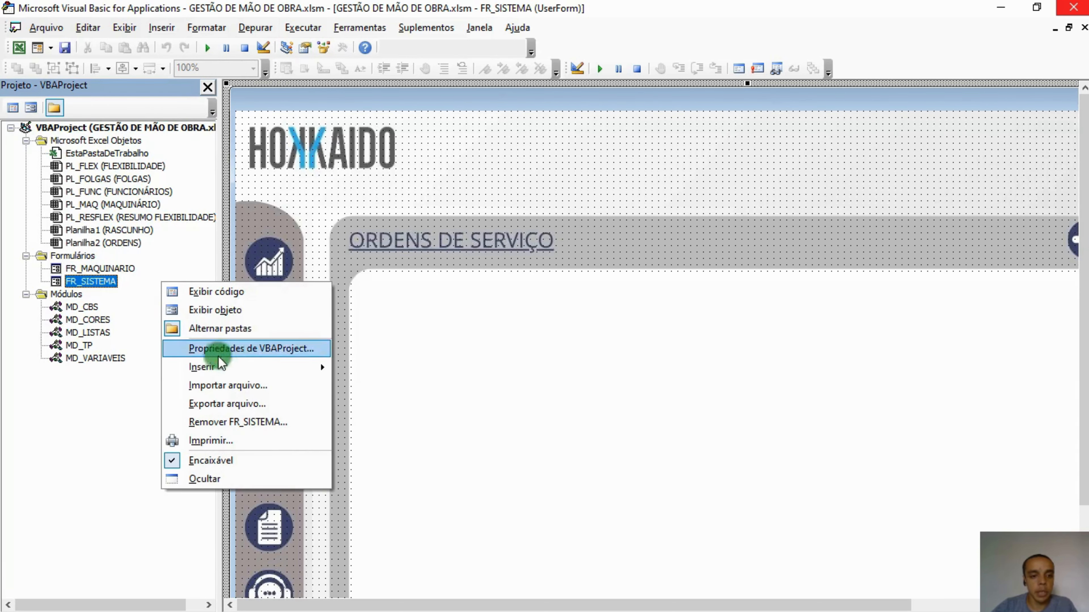
mouse_move(240, 367)
click(386, 369)
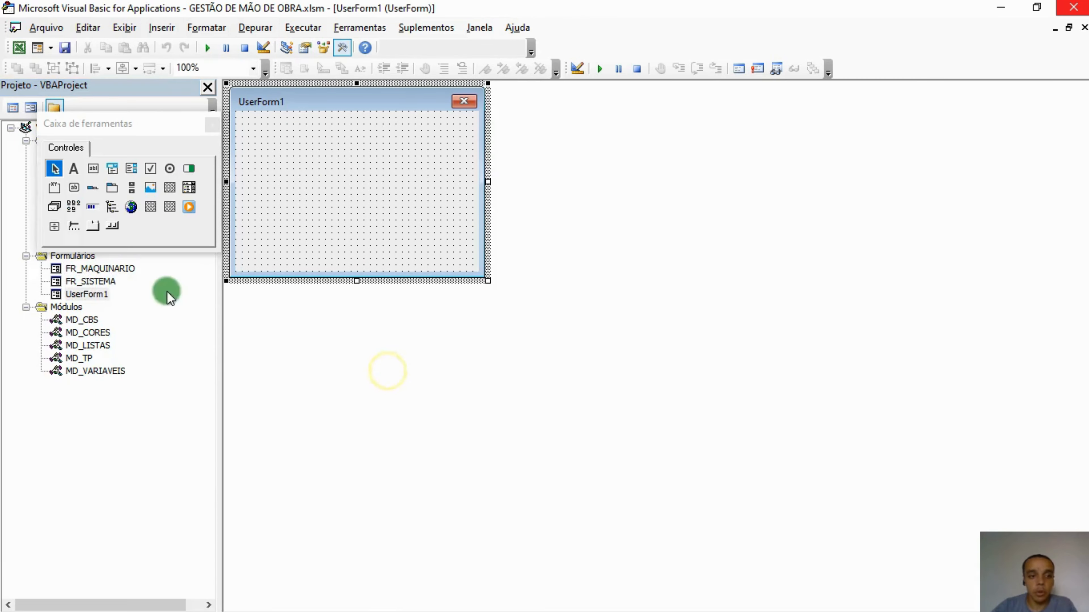
Step: Show the new UserForm's properties by category and set its name to FR_ORDENS
click(75, 294)
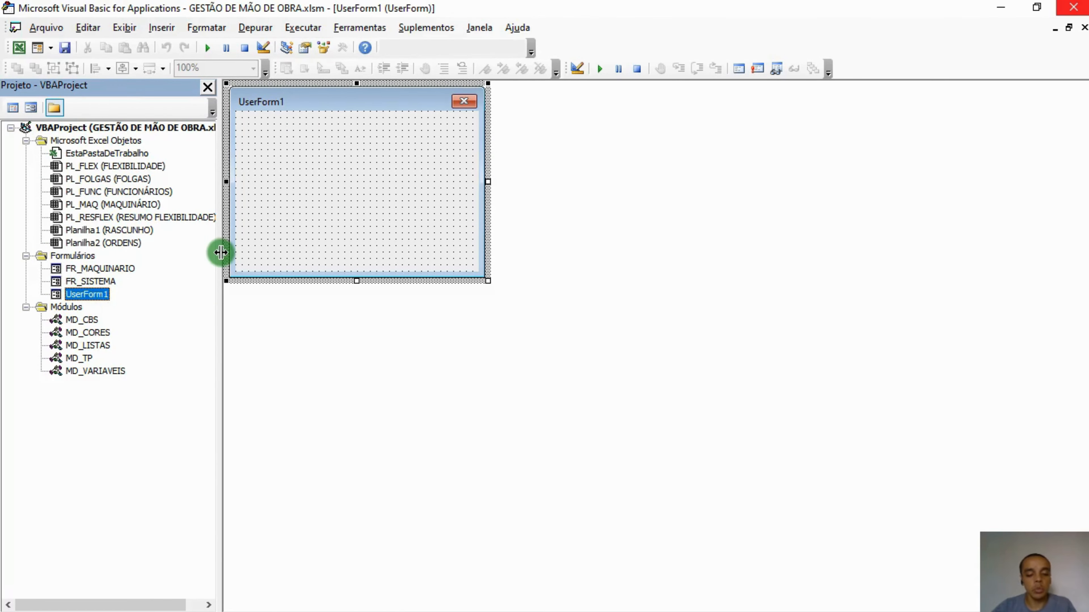
key(F4)
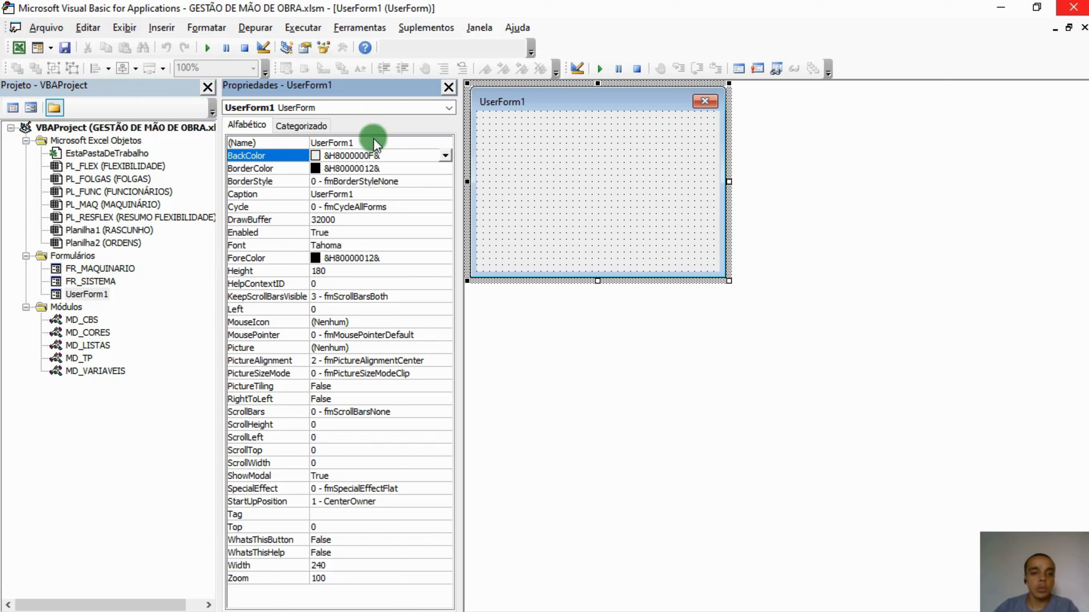
click(301, 125)
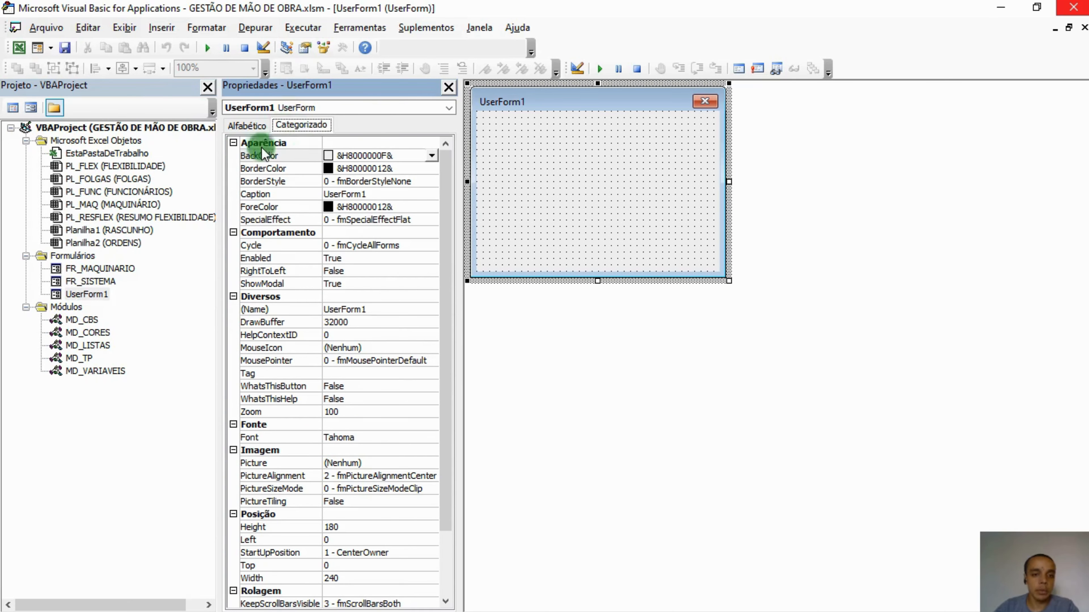
click(275, 309)
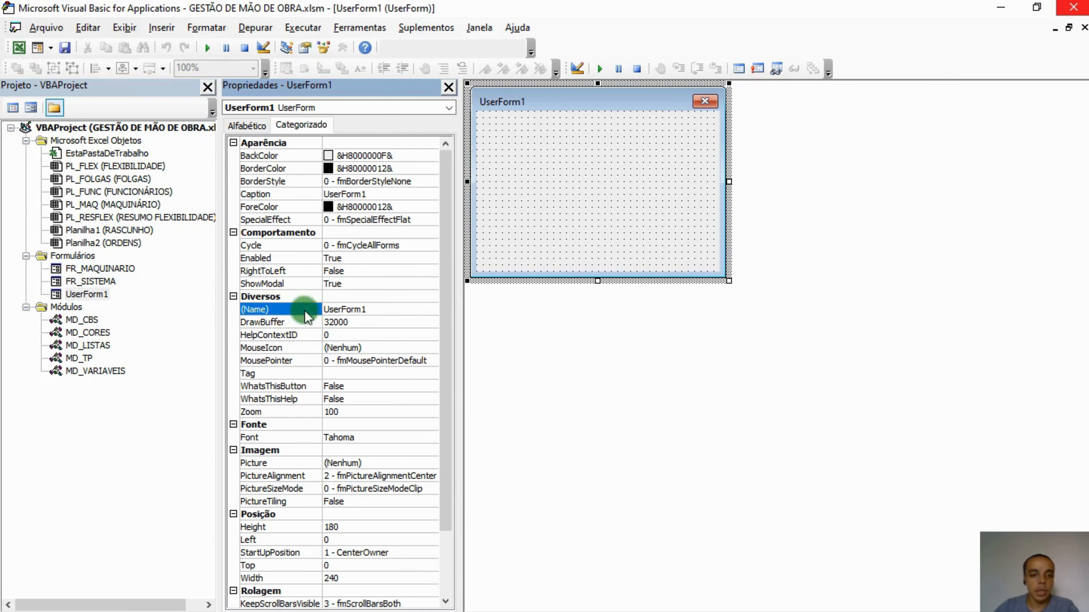
click(379, 309)
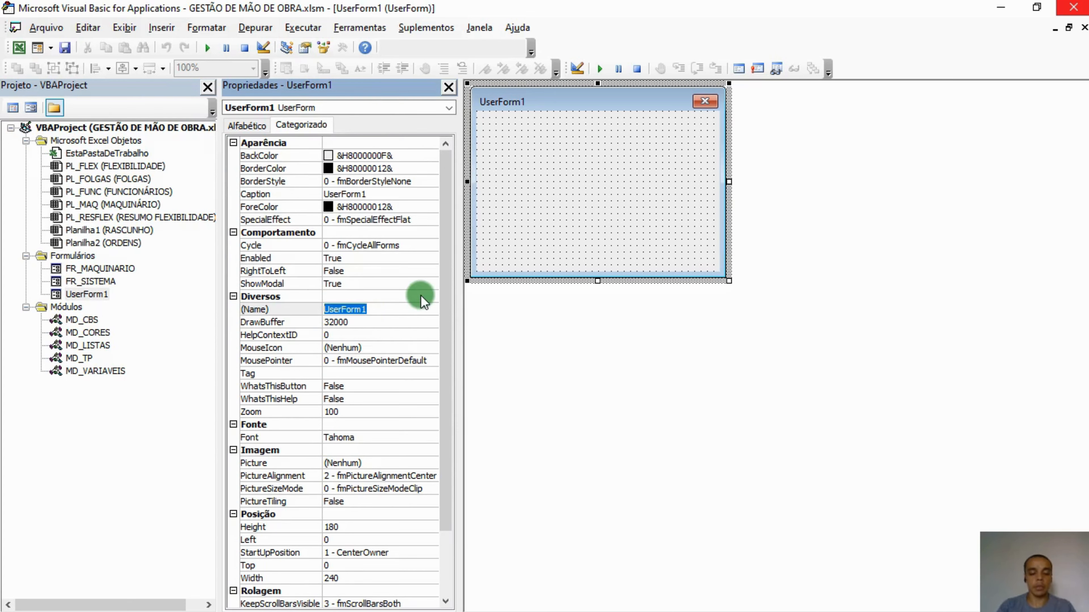
text(FR_ORD)
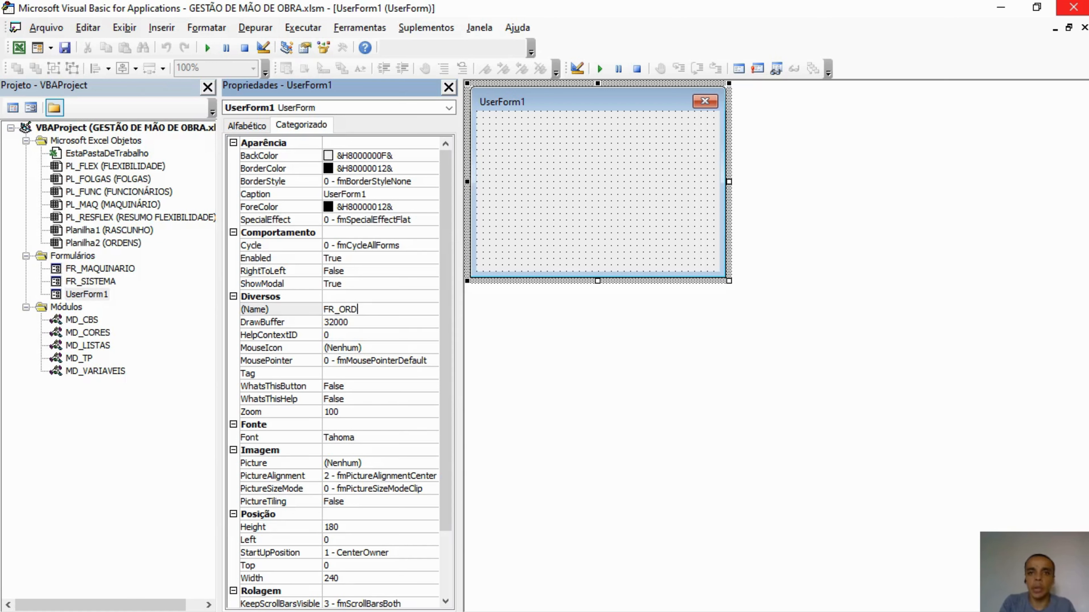
text(ENS)
key(Return)
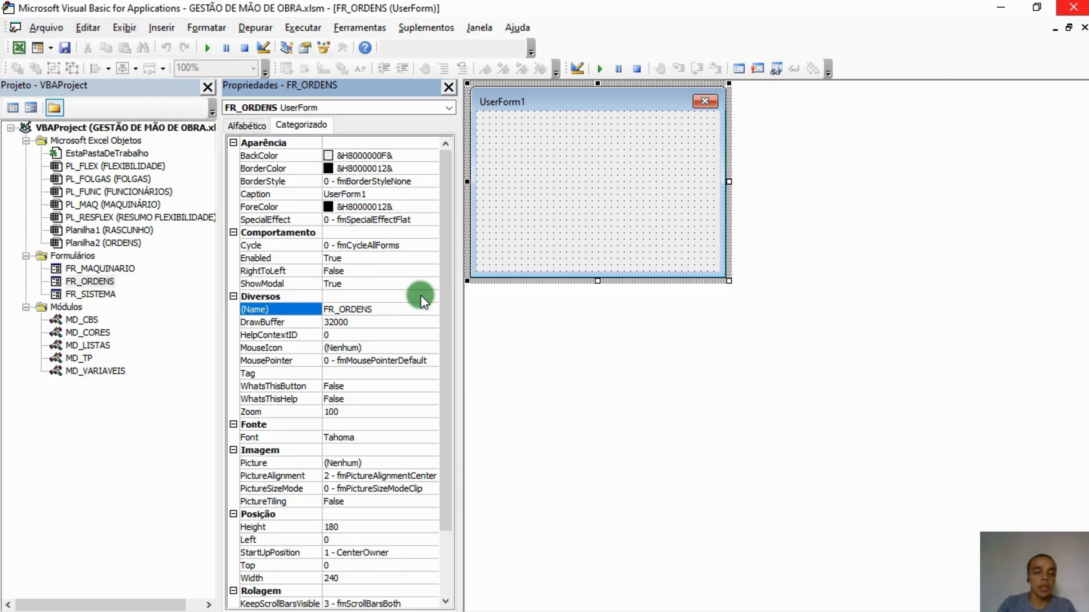
Step: Set the code name of the ORDENS worksheet to PL_ORDENS
click(101, 243)
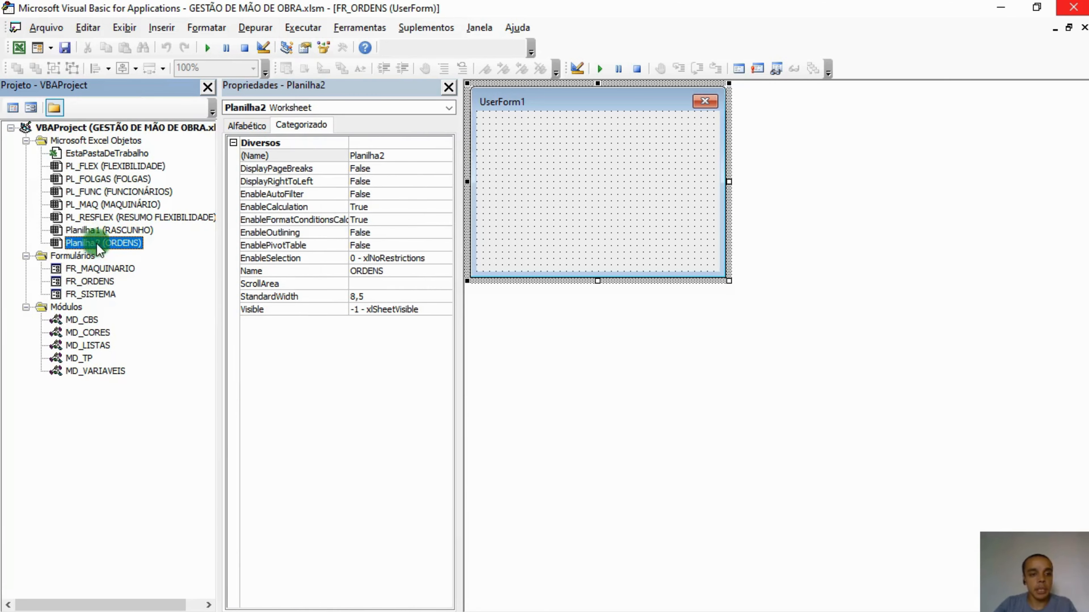
double_click(401, 155)
text(PL_ORND)
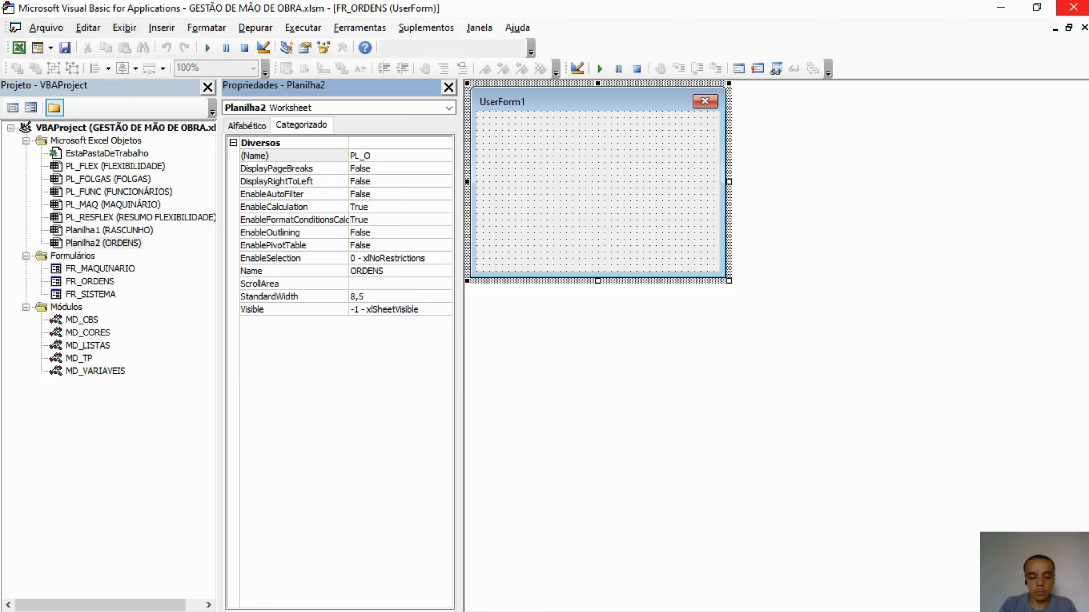
click(315, 160)
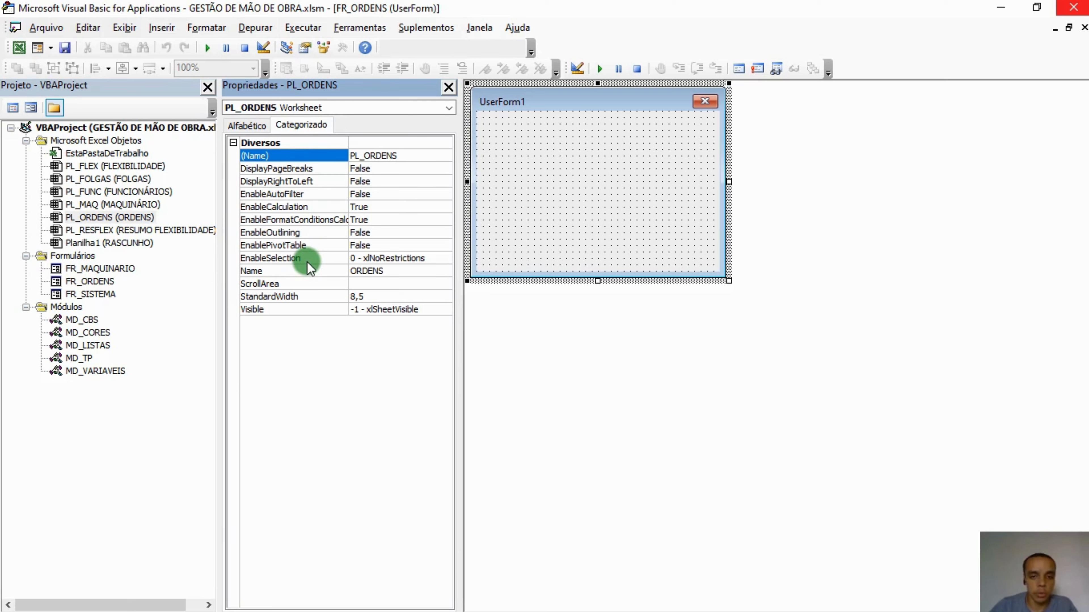
Step: Examine the FR_MAQUINARIO form's layout and the second header block in U1:AJ1 of the ORDENS sheet
click(90, 281)
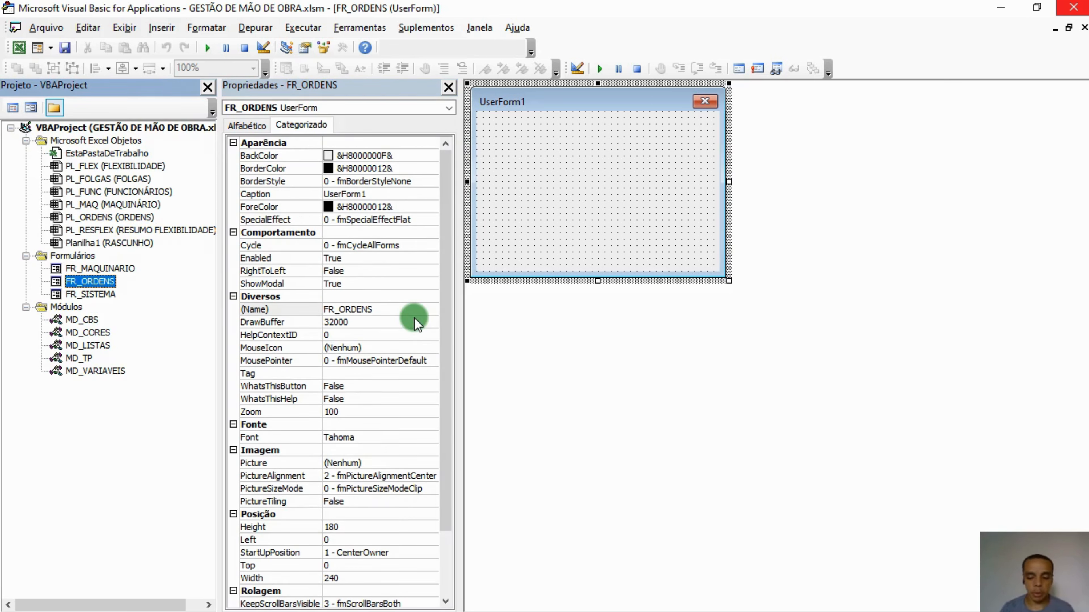
double_click(97, 269)
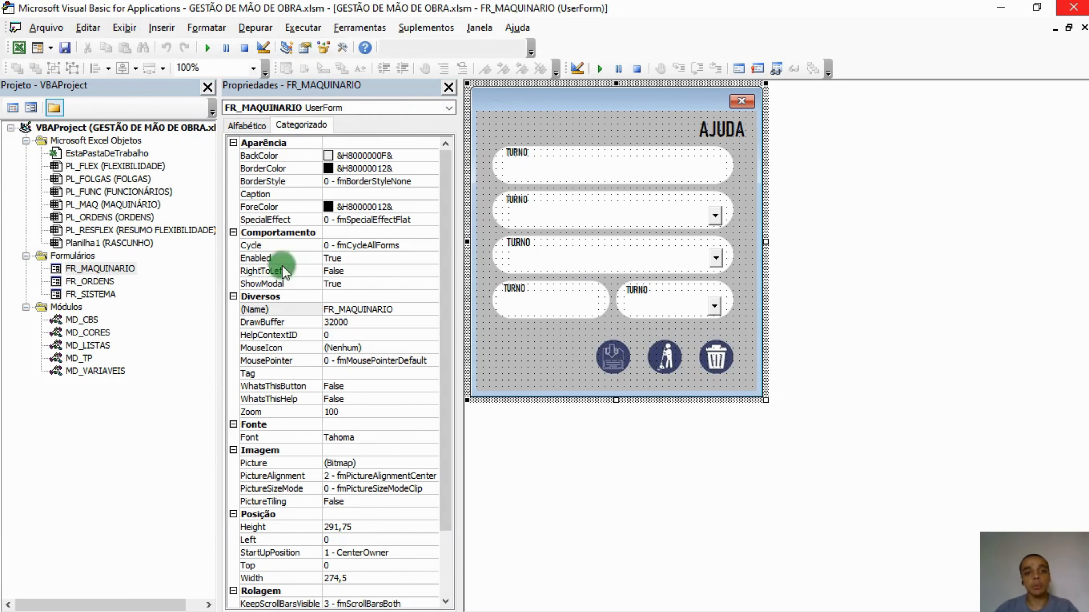
click(17, 46)
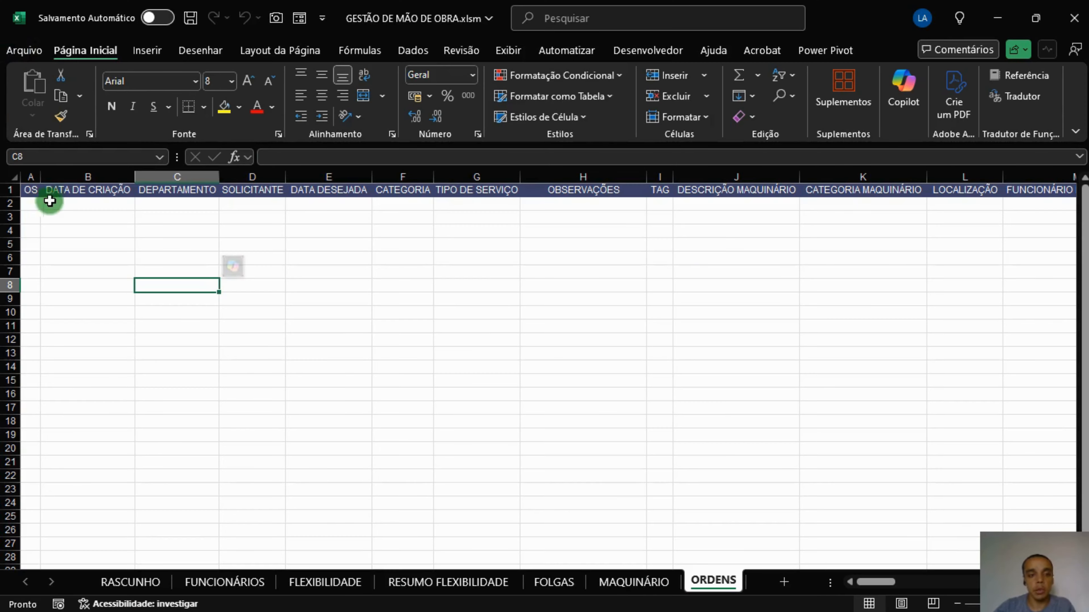
drag(876, 583, 940, 591)
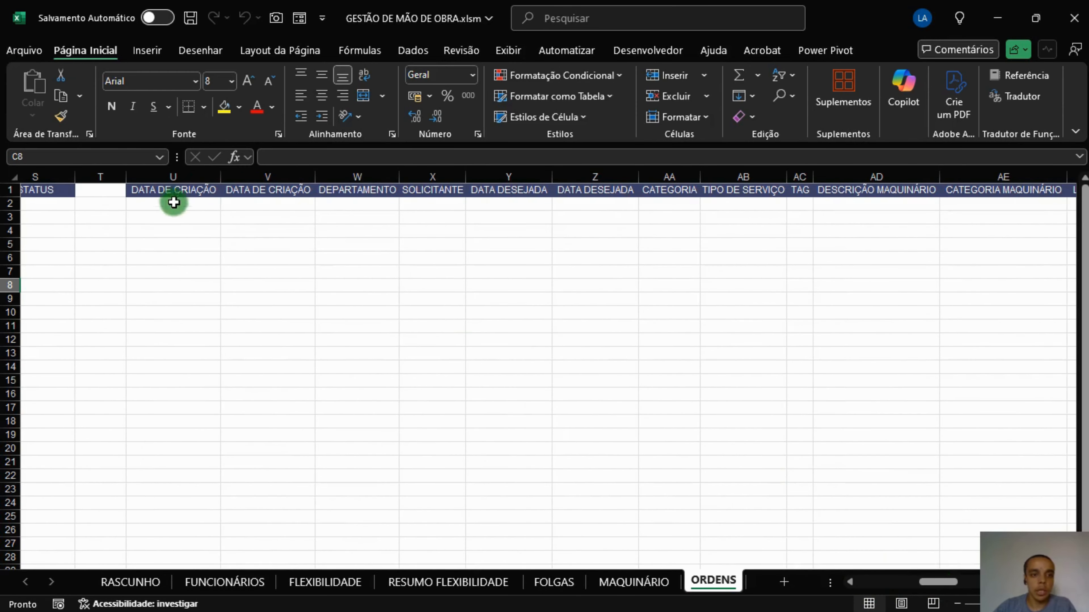
click(181, 193)
drag(304, 192, 990, 189)
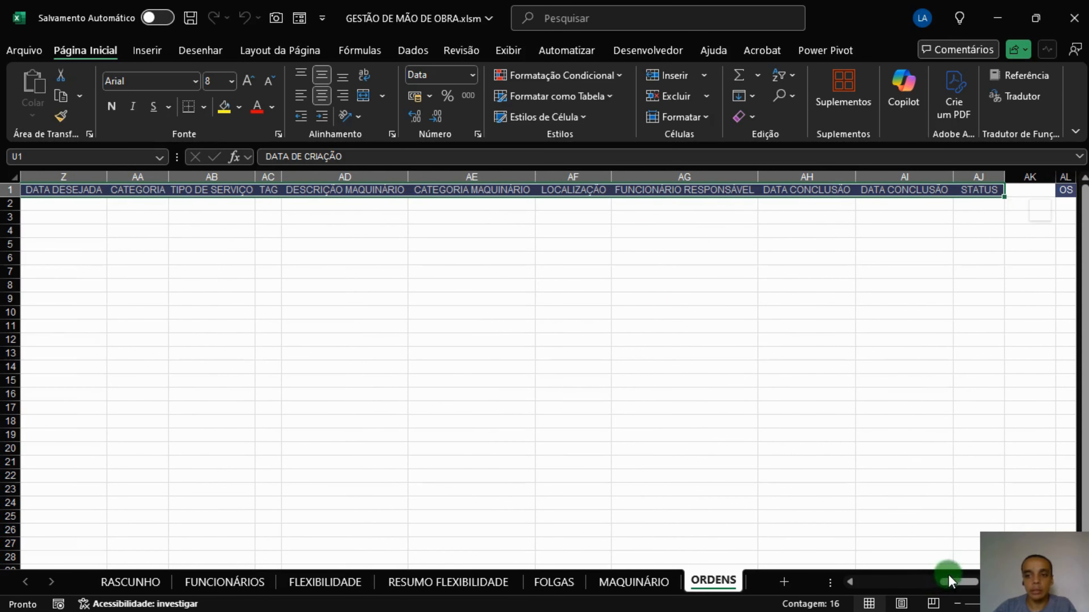
drag(953, 580, 836, 575)
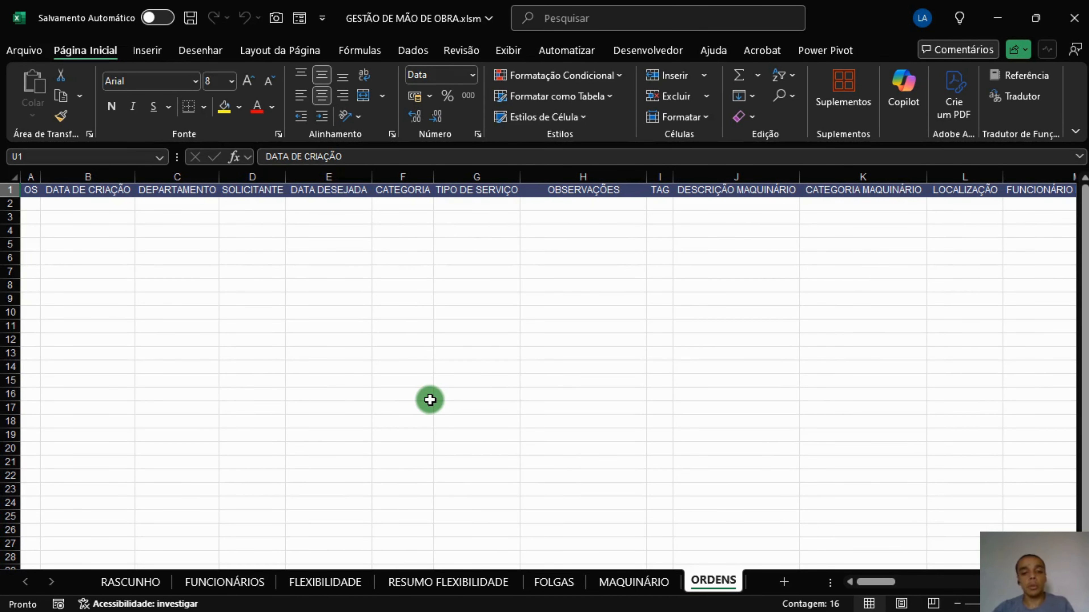
Step: Return to the VBA editor and open the empty FR_ORDENS form in the designer
key(alt+F11)
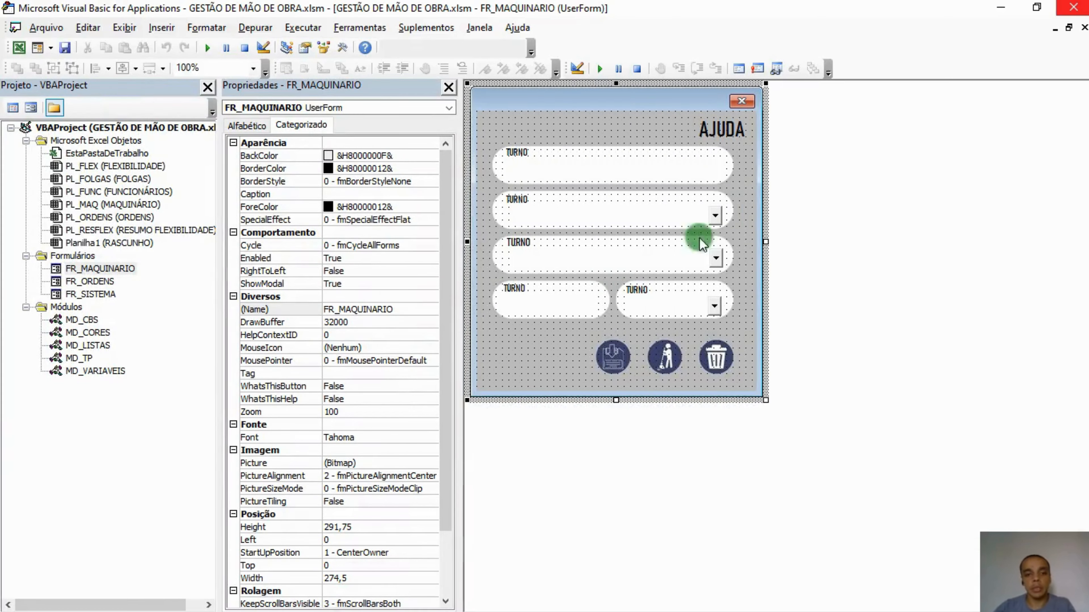
double_click(100, 280)
click(629, 209)
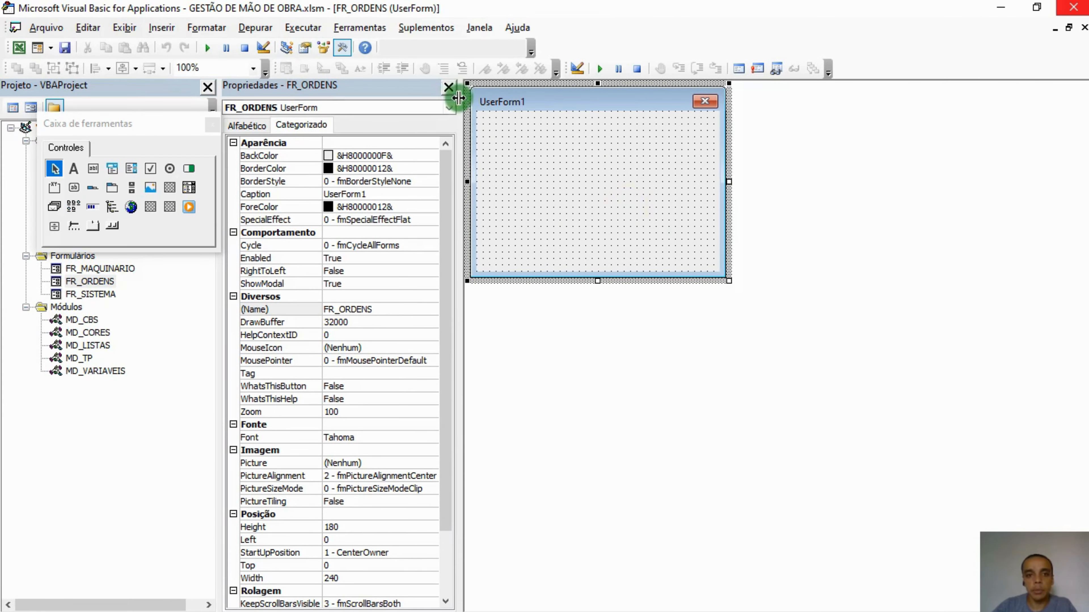
Step: Enlarge the FR_ORDENS form to about 754 wide by 490 high and move the toolbox clear of the project tree
click(448, 87)
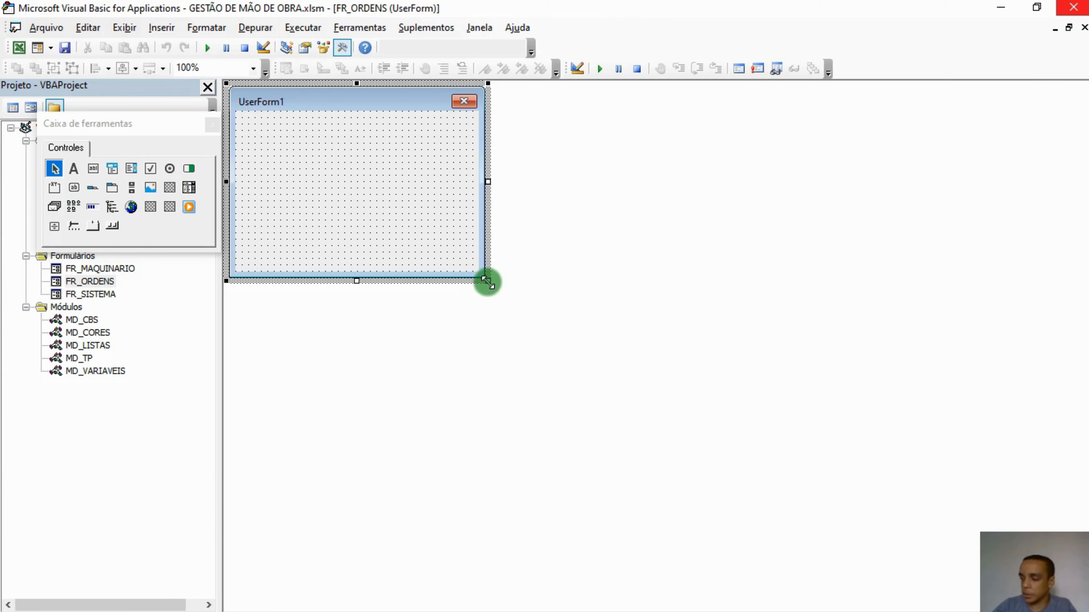
drag(487, 281, 1038, 611)
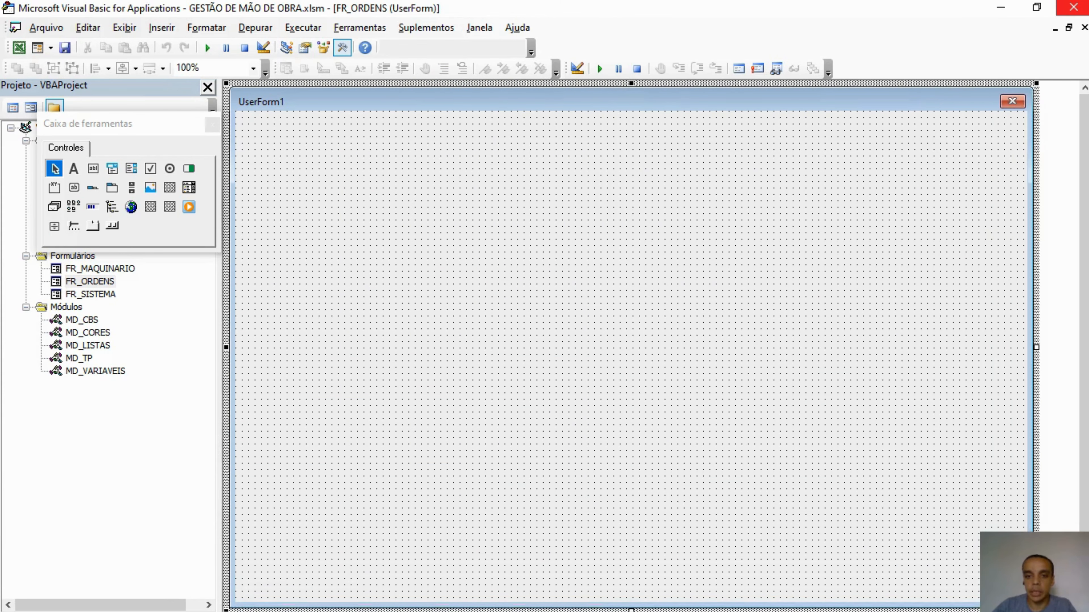
drag(162, 123, 525, 271)
click(253, 133)
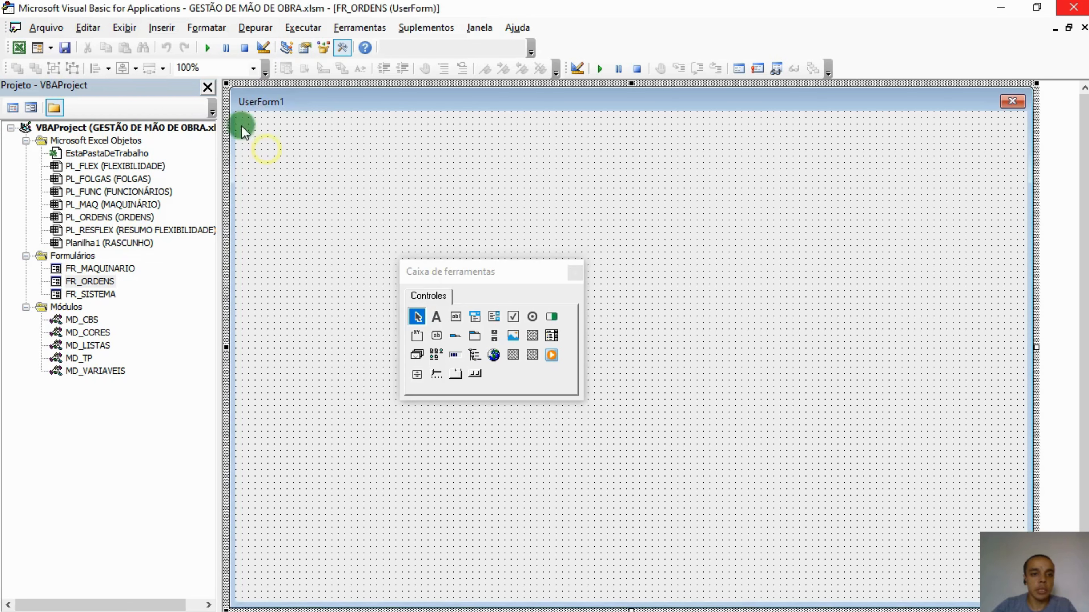
Step: Set the FR_ORDENS form's caption to CADASTRO DE ORDENS DE SERVIÇO
key(F4)
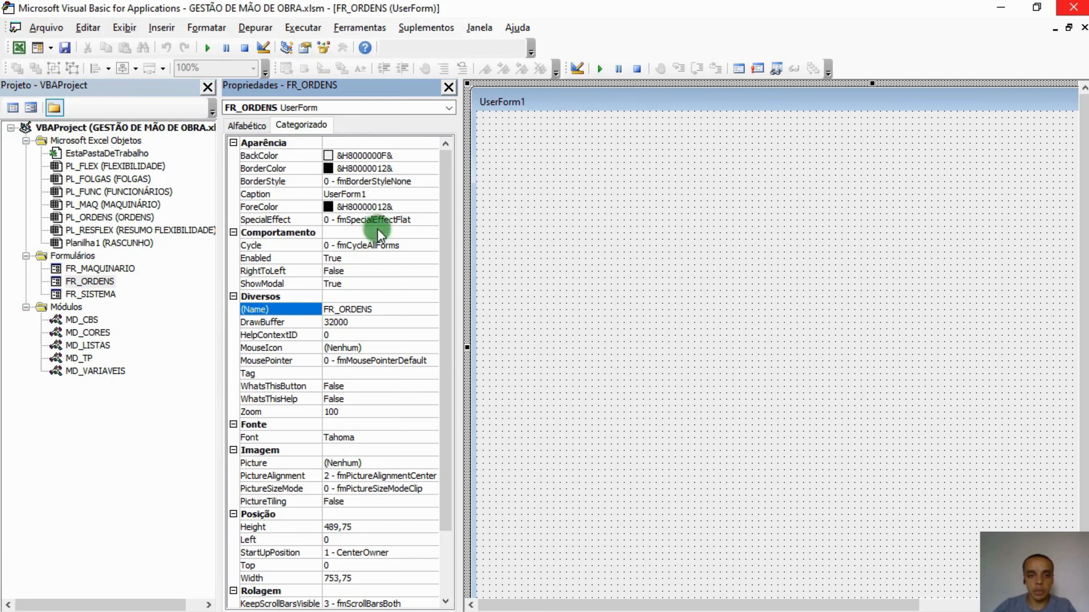
click(386, 195)
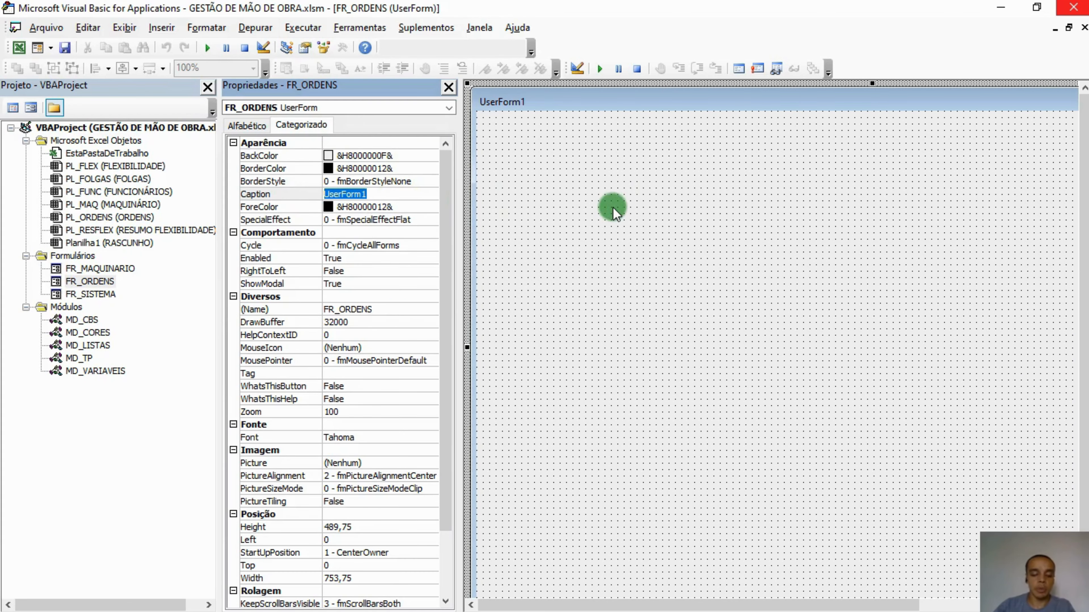
text(CADASTR)
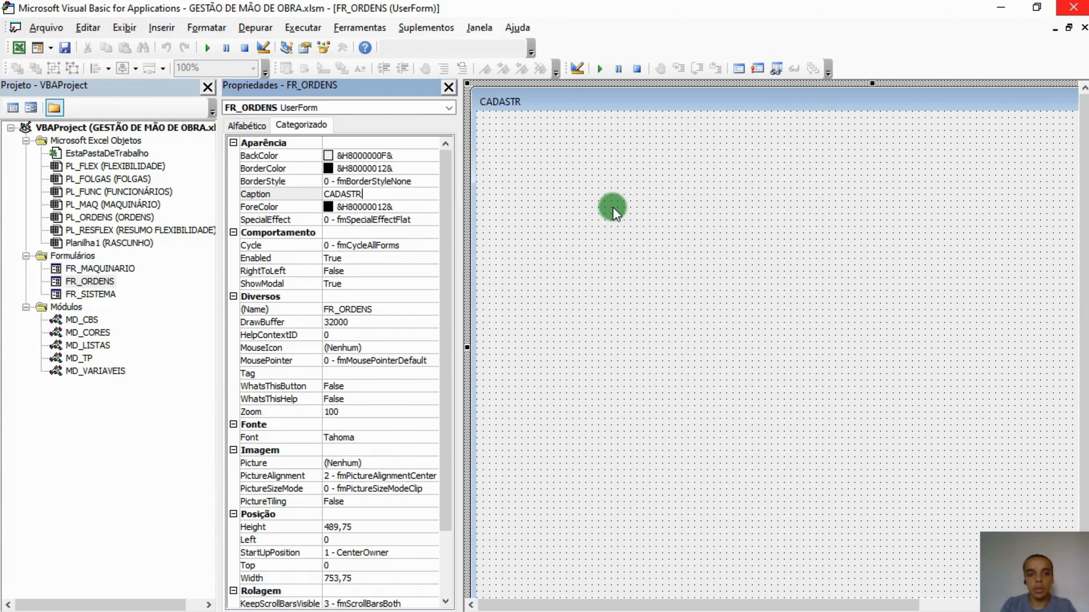
text(O DE ORDENS DE )
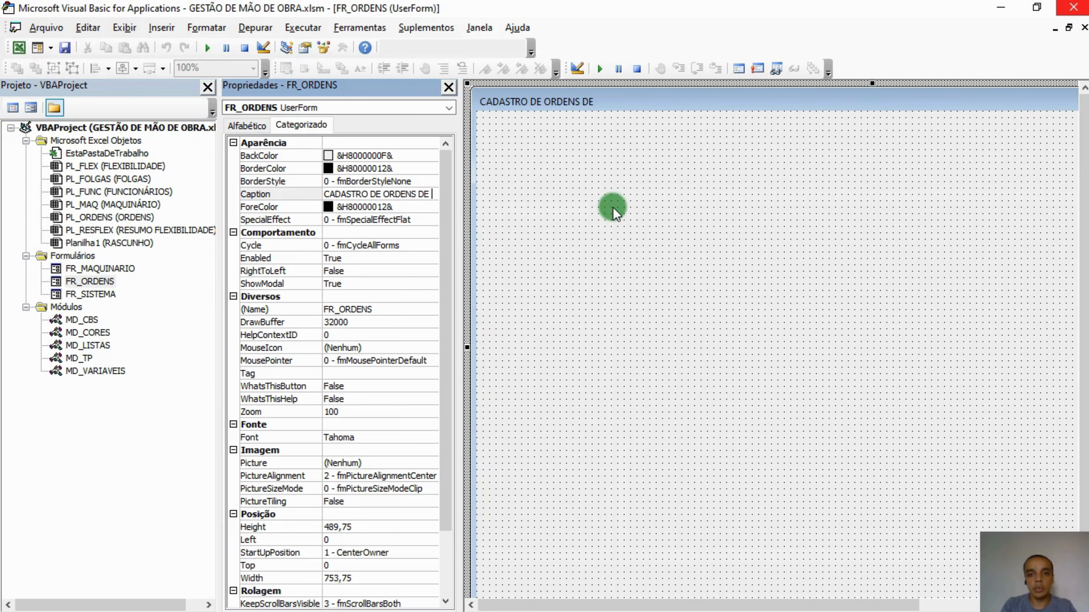
text(SERVIÇO)
key(Return)
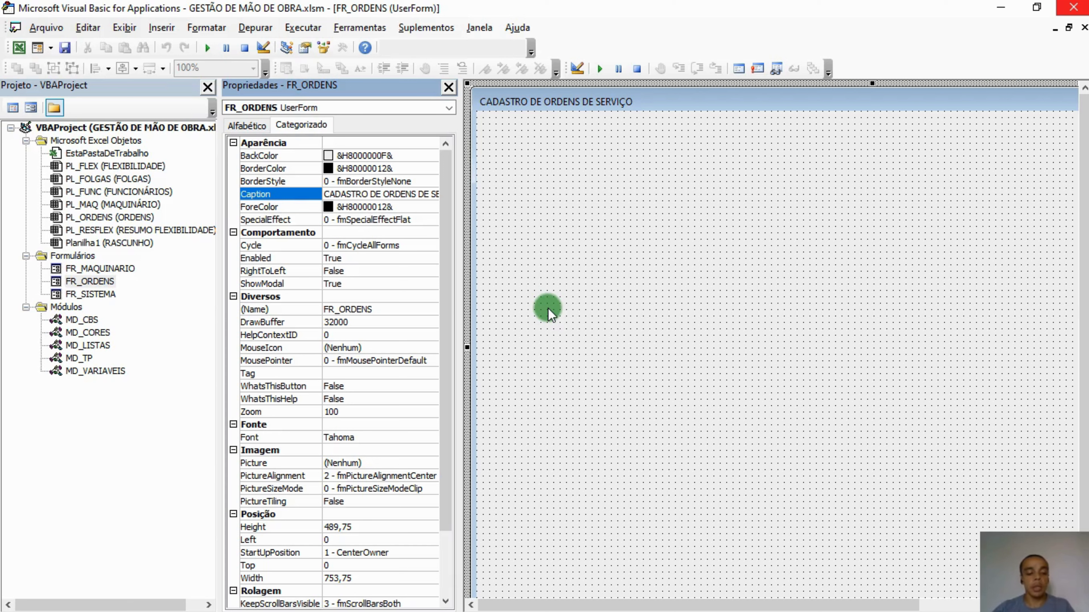
Step: Copy the topmost label, its text box and the first combo box from FR_MAQUINARIO into FR_ORDENS
double_click(73, 294)
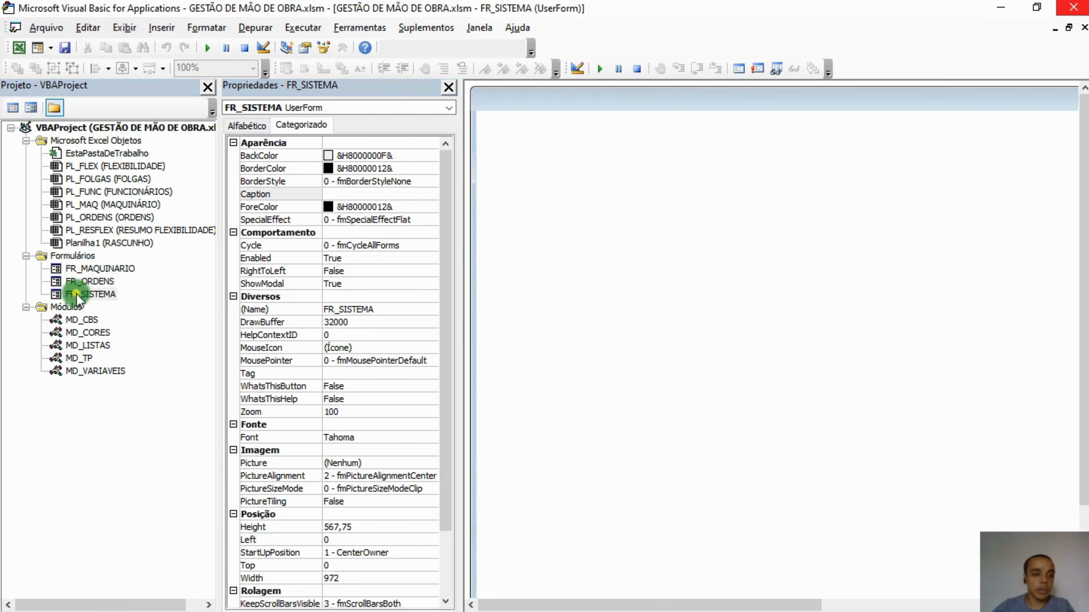
double_click(102, 269)
click(627, 171)
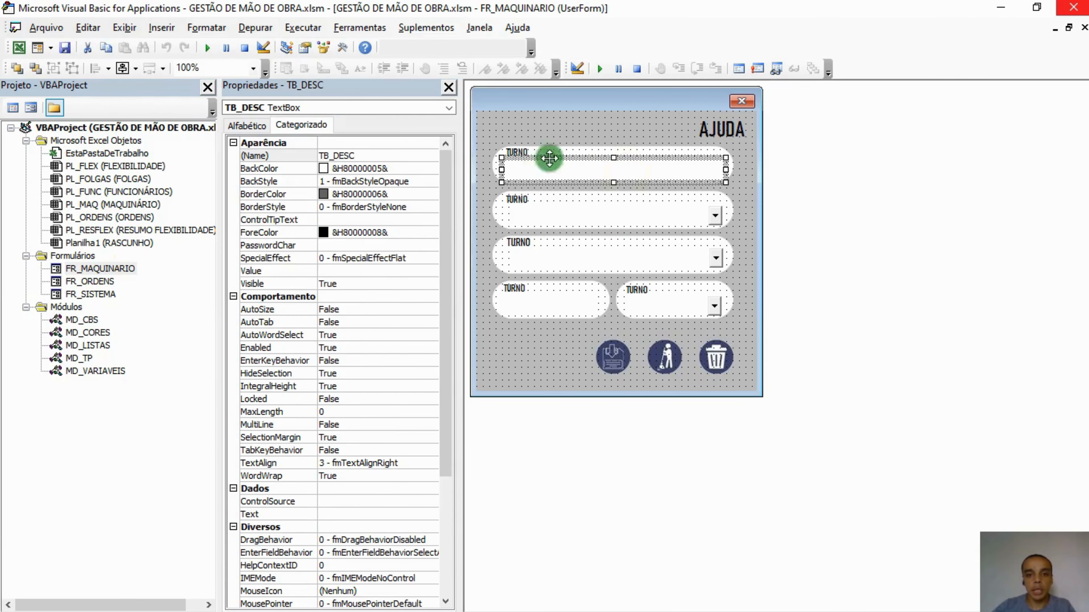
ctrl+click(531, 155)
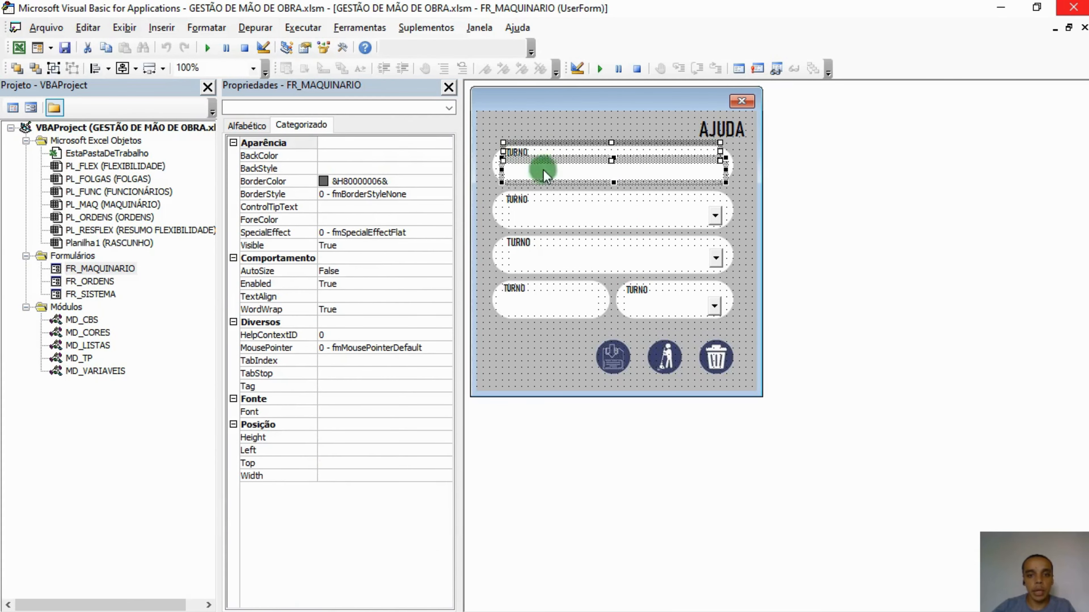
ctrl+click(577, 216)
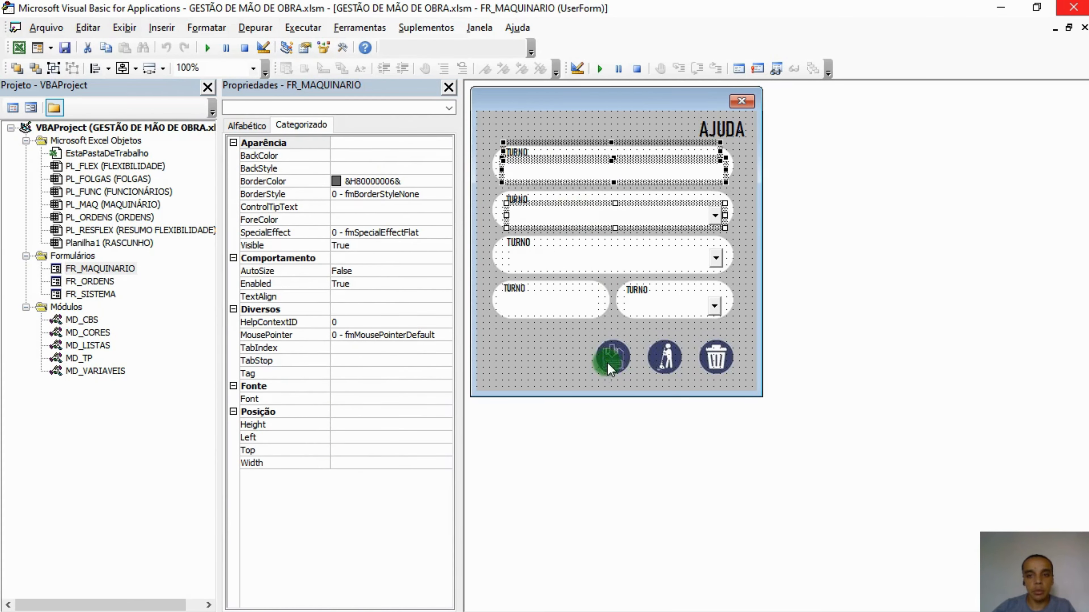
key(ctrl+c)
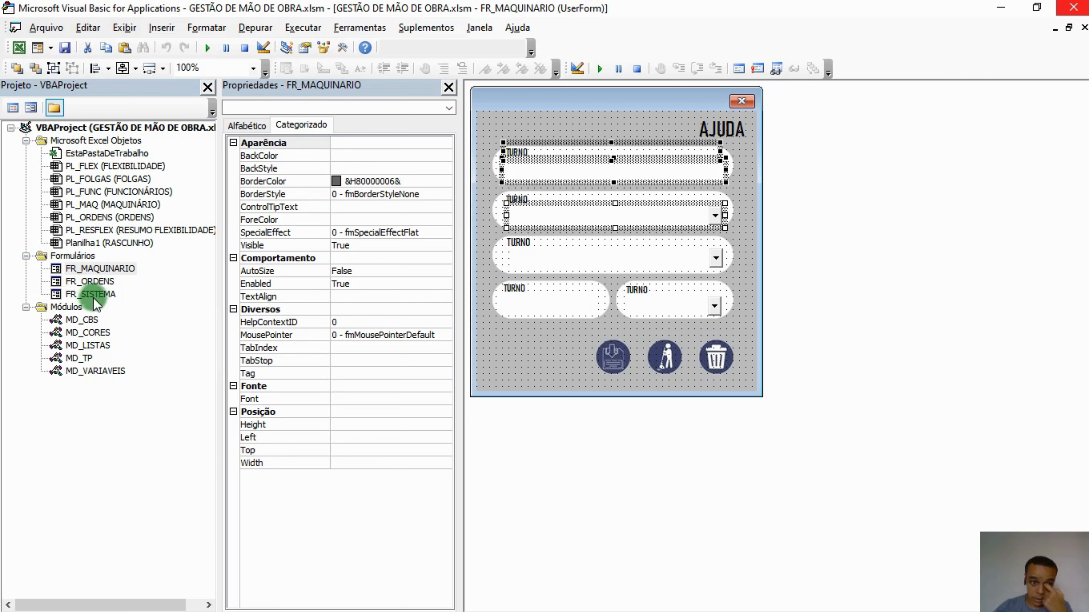
click(100, 282)
double_click(100, 282)
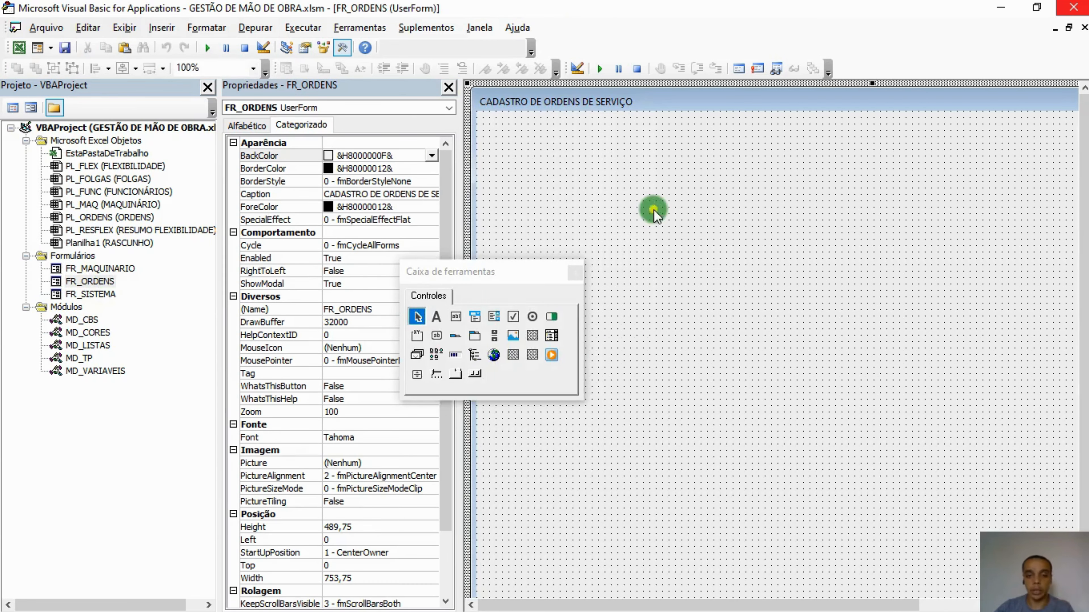
key(ctrl+v)
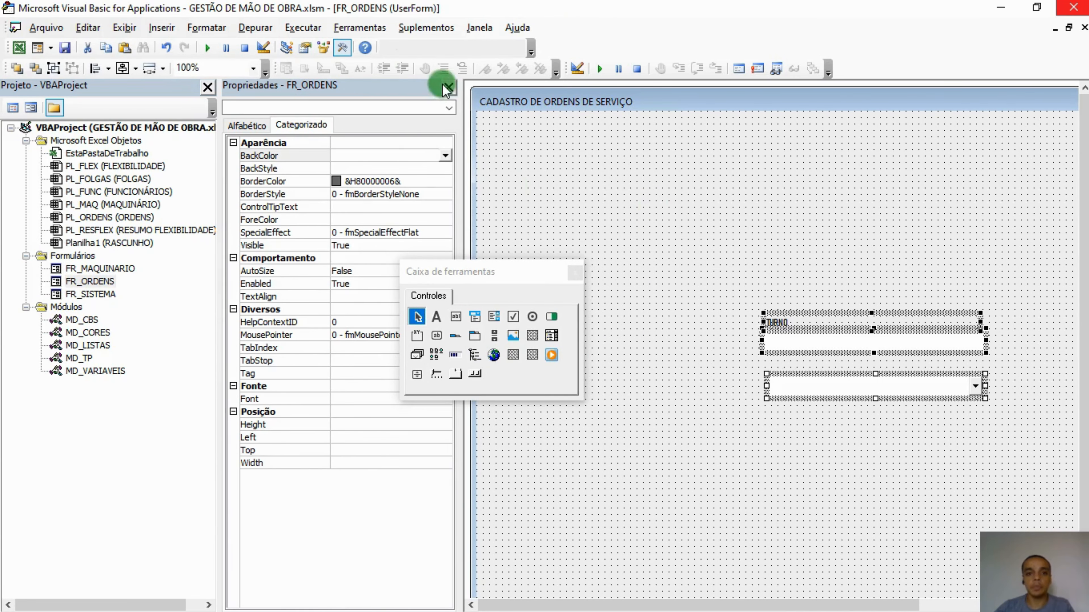
click(714, 223)
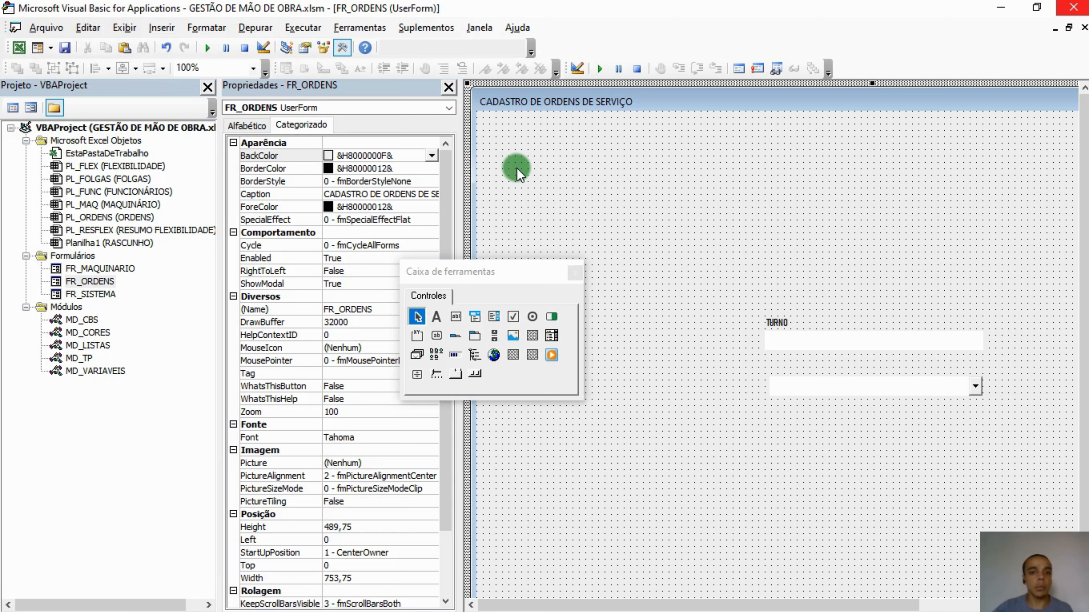
Step: After checking the OS column in the ORDENS sheet, place the pasted label and text box in the form's upper-left corner and narrow them together
click(448, 87)
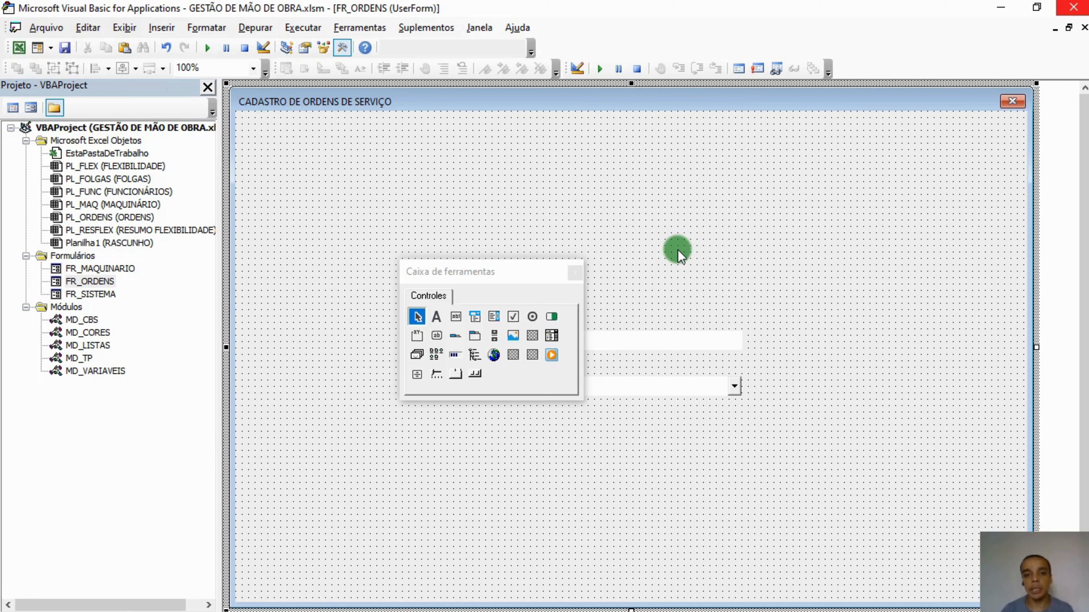
drag(510, 272, 853, 446)
key(alt+F11)
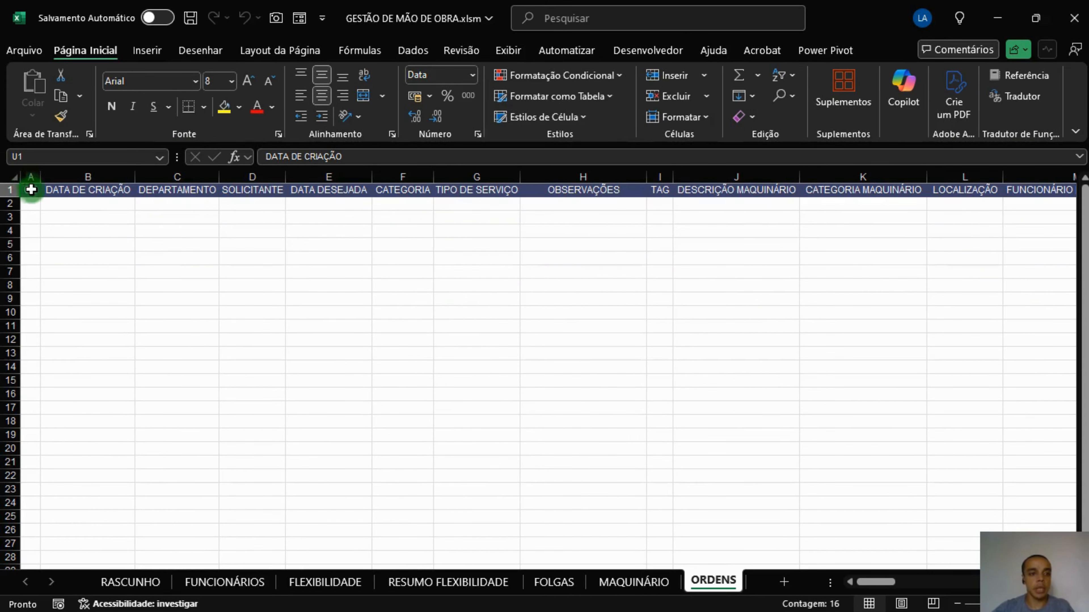
click(29, 191)
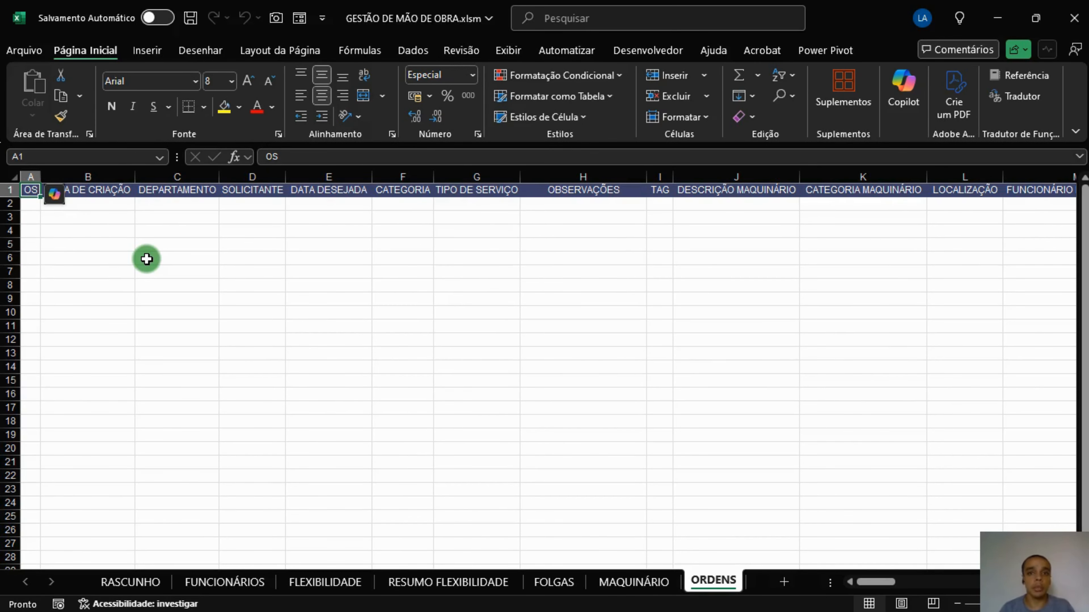
key(alt+F11)
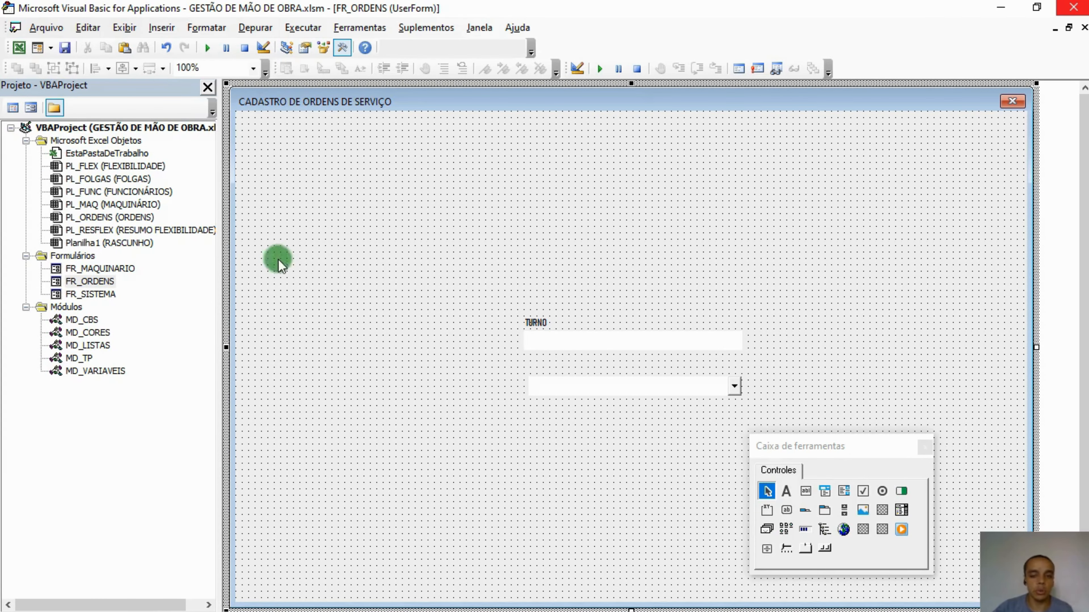
drag(509, 293, 349, 173)
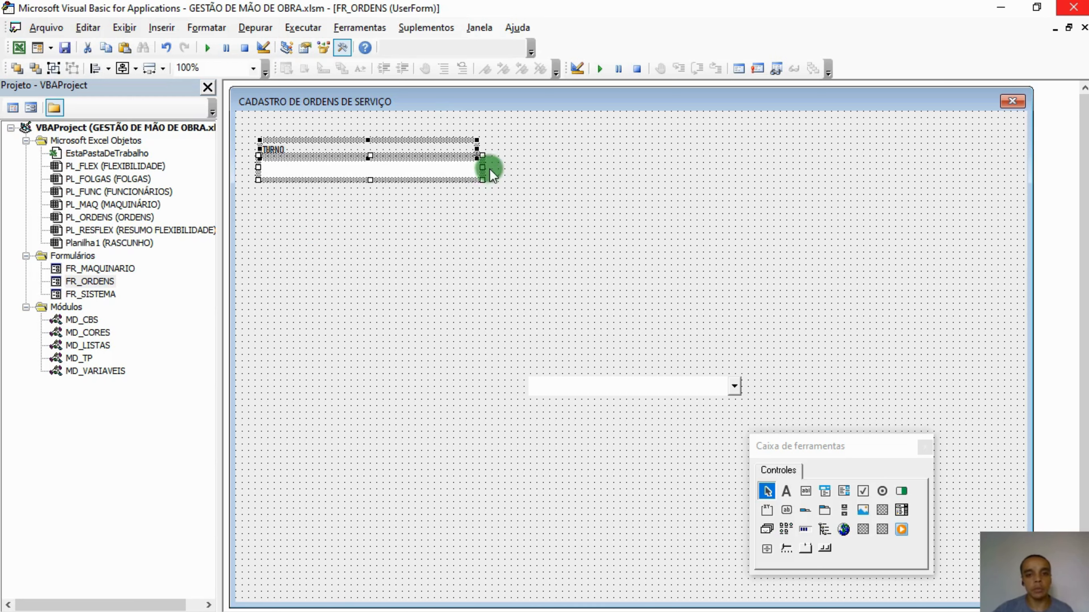
drag(482, 167, 418, 168)
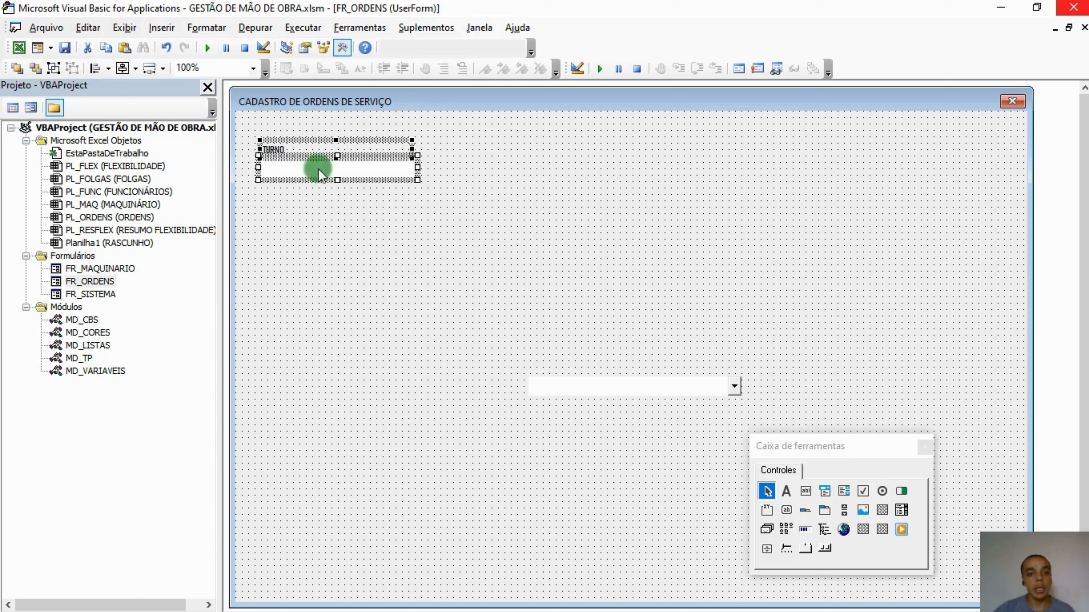
click(371, 210)
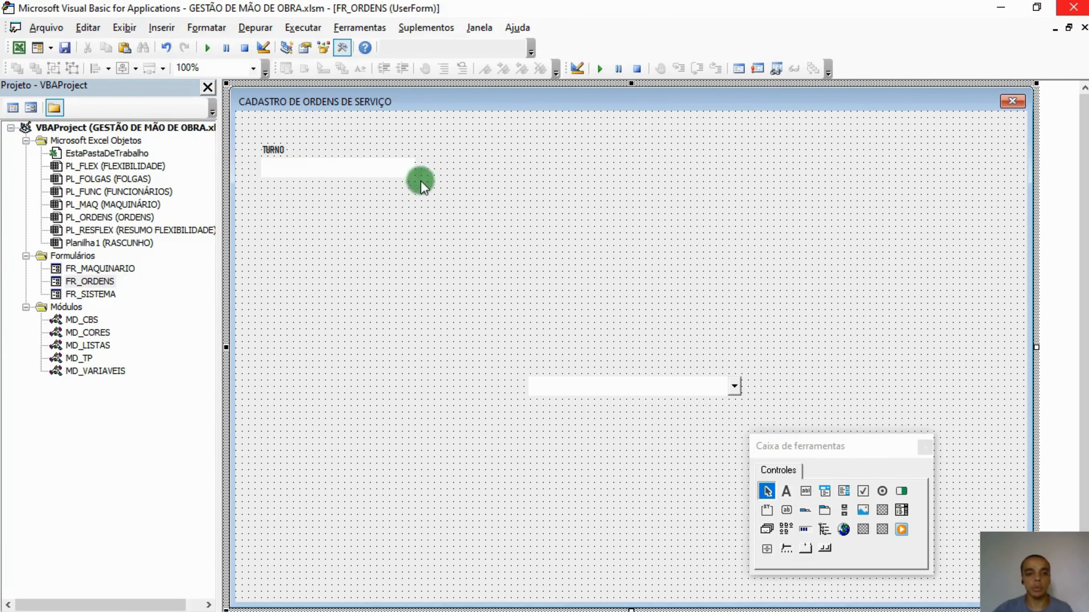
Step: Check the ORDENS column headers again, then narrow the label and text box pair further, making the label about 95 wide
key(alt+F11)
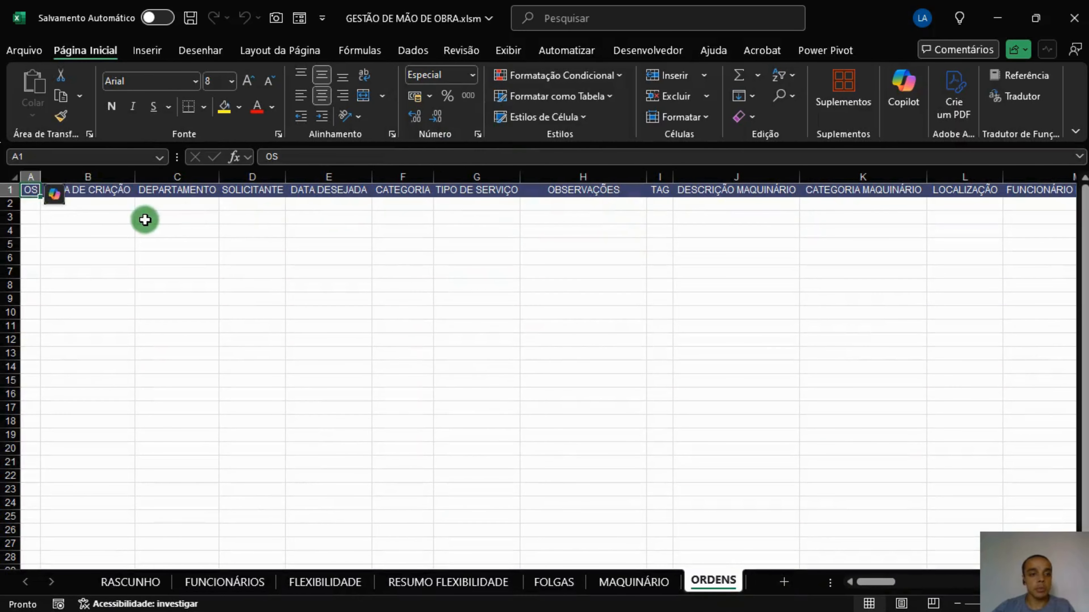
click(107, 205)
key(alt+F11)
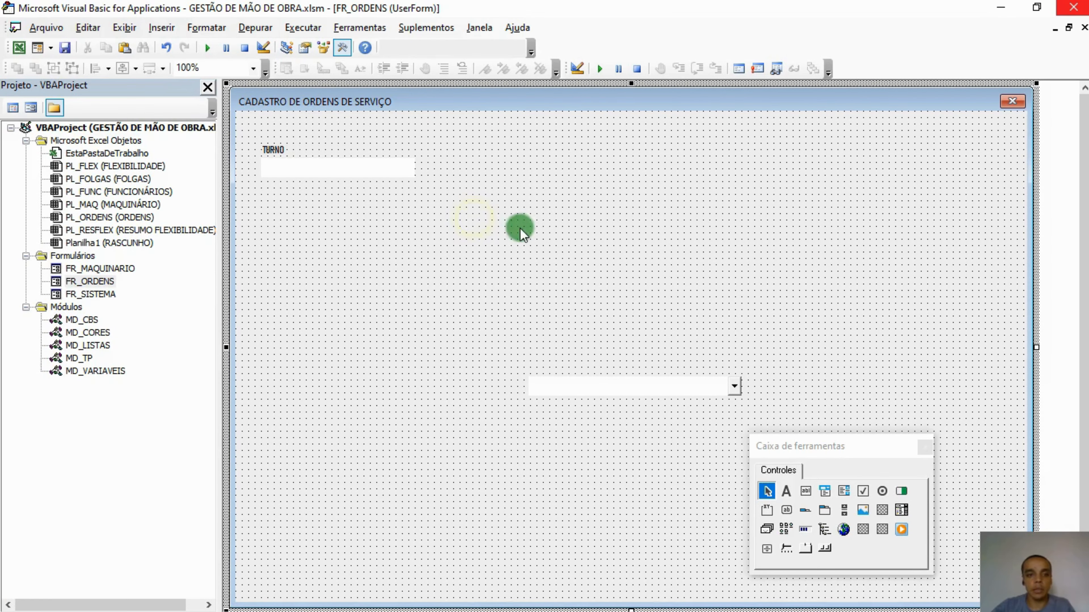
drag(459, 229, 309, 147)
drag(416, 167, 372, 167)
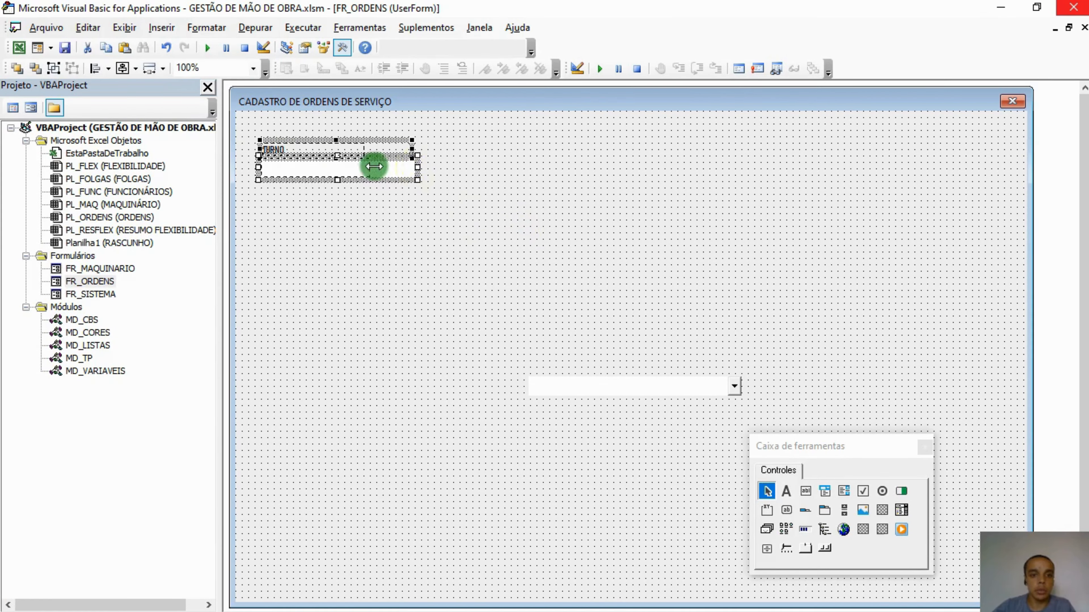
Step: Duplicate the label and text box pair and place the copy directly beside the original in the same row
key(ctrl+c)
key(ctrl+v)
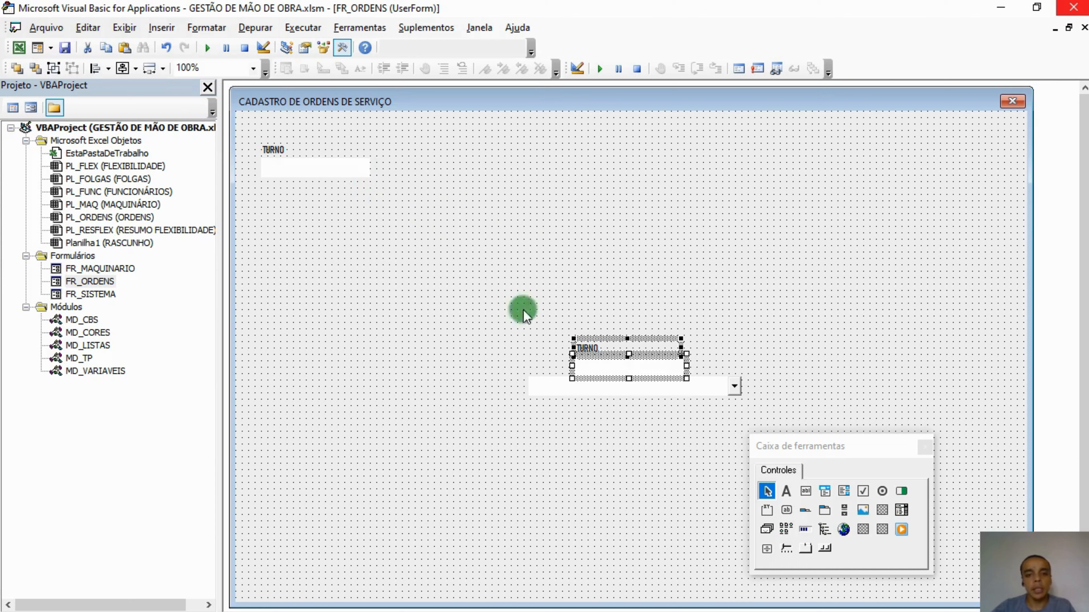
drag(591, 354, 391, 156)
click(373, 224)
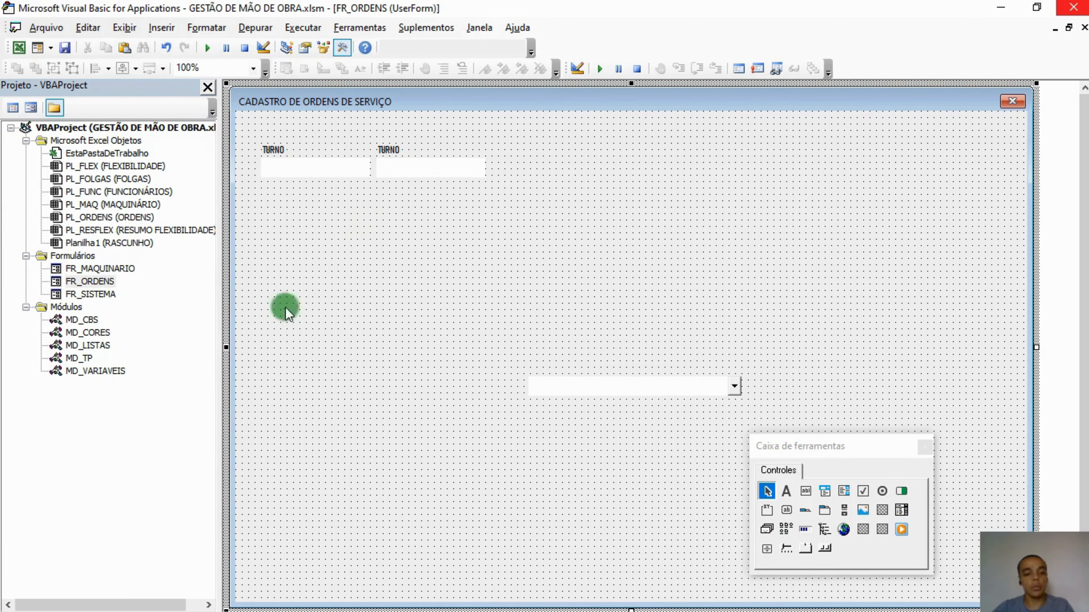
Step: Inspect the names and properties of the topmost label and text box in the FR_MAQUINARIO form
double_click(104, 269)
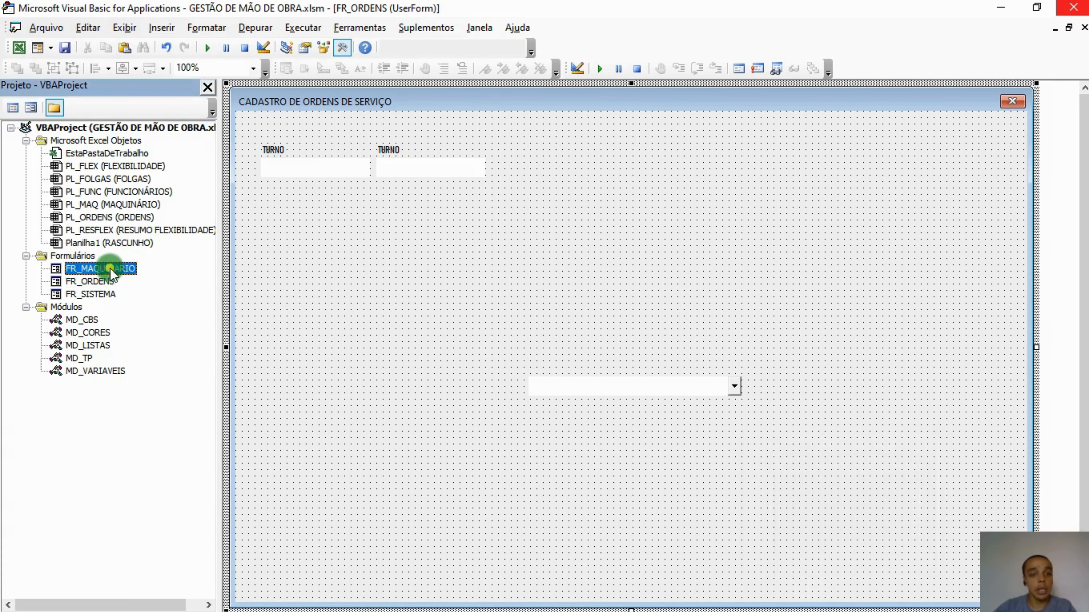
click(356, 118)
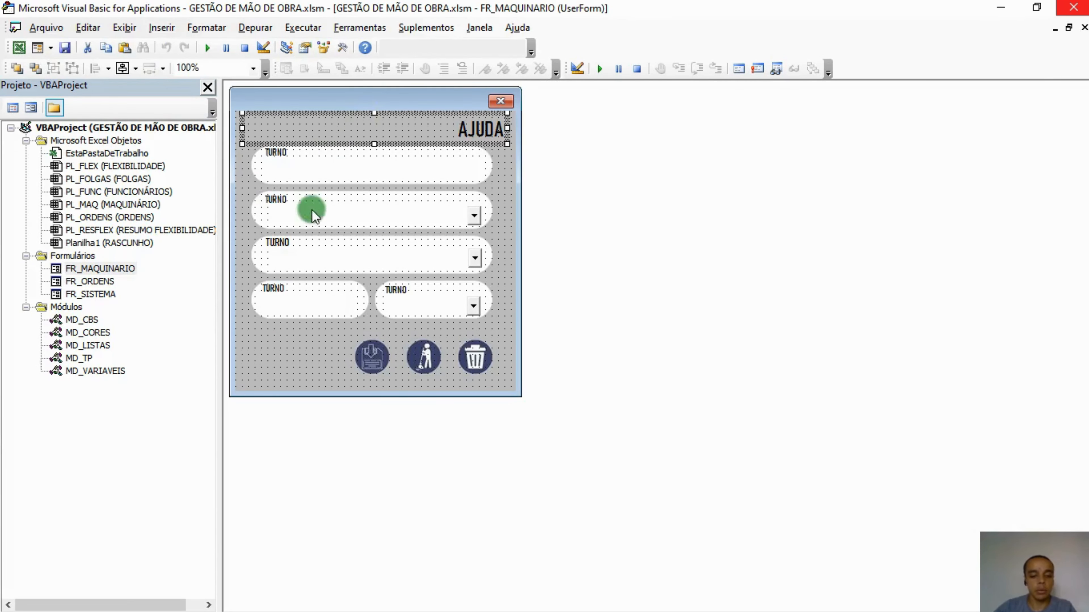
key(F4)
click(544, 152)
click(376, 168)
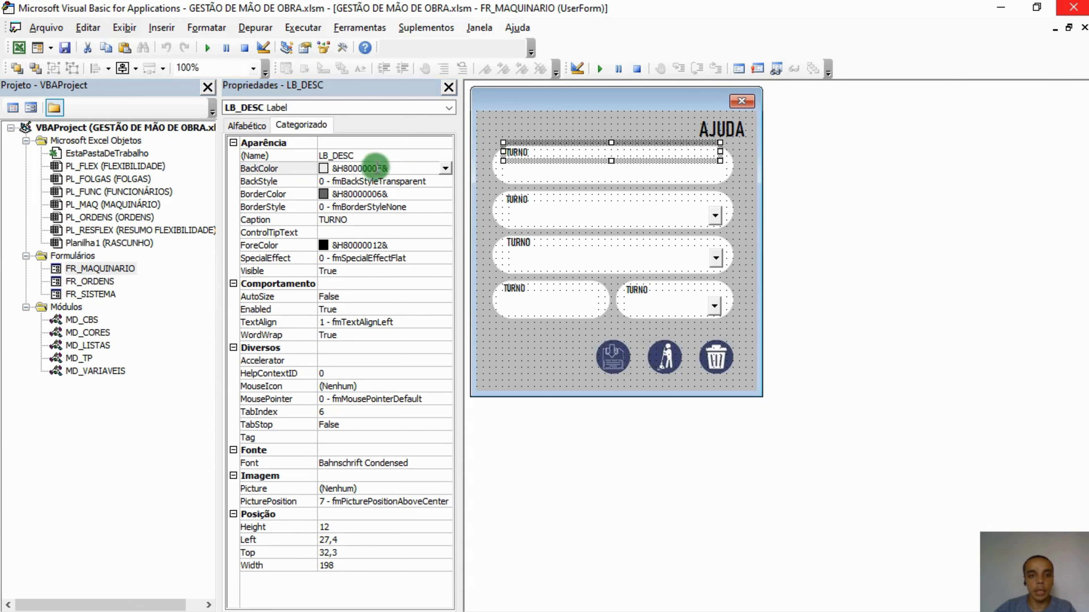
click(526, 165)
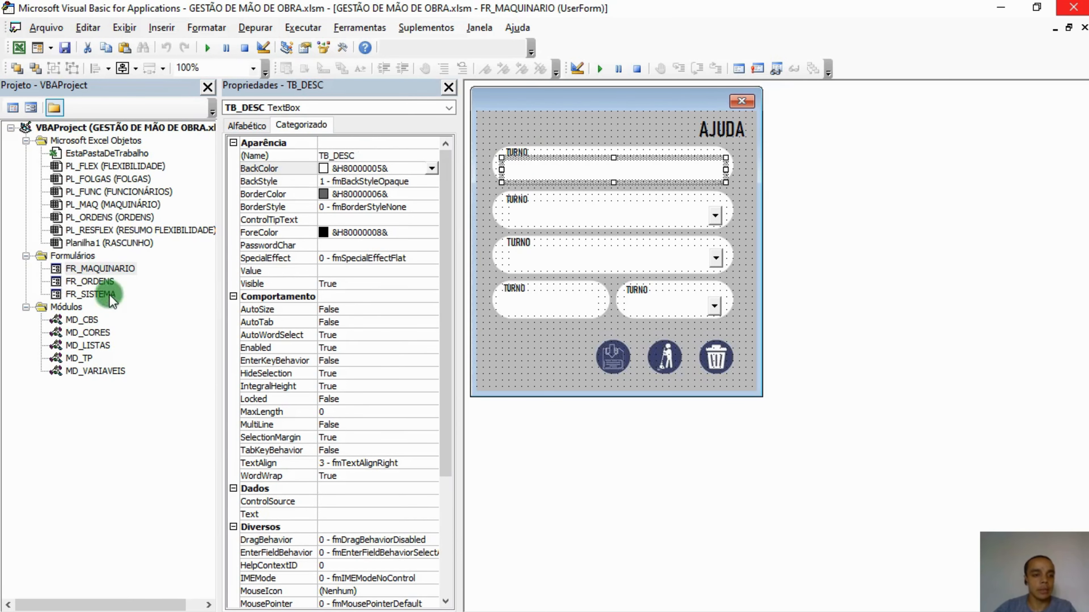
double_click(96, 294)
Step: Rename the first TURNO label in FR_ORDENS as LB_OS and select the text box below it
double_click(92, 282)
click(547, 149)
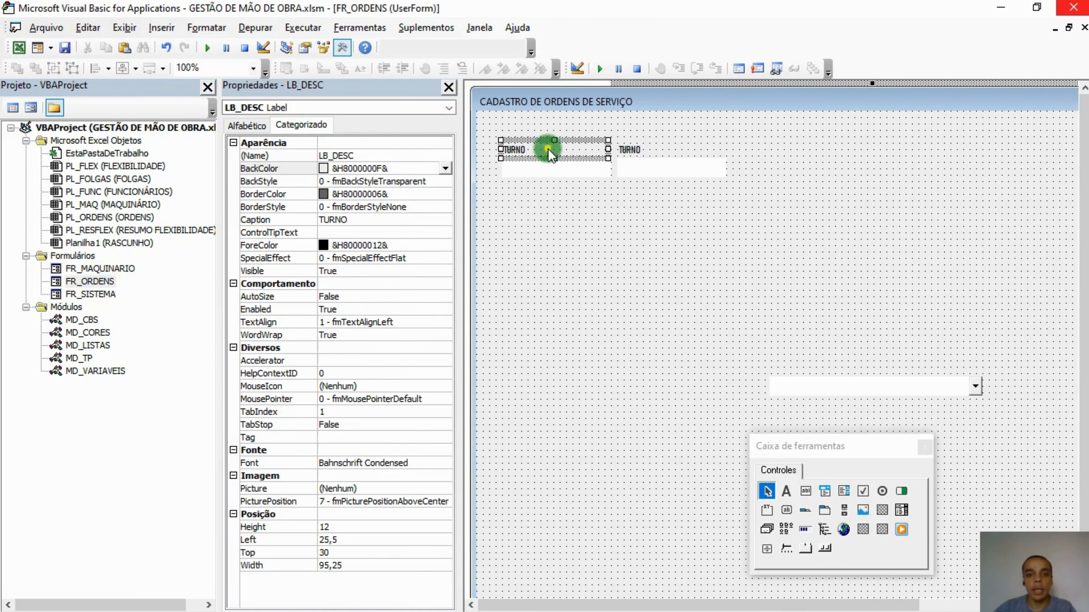
click(383, 155)
key(BackSpace)
key(BackSpace)
key(BackSpace)
key(BackSpace)
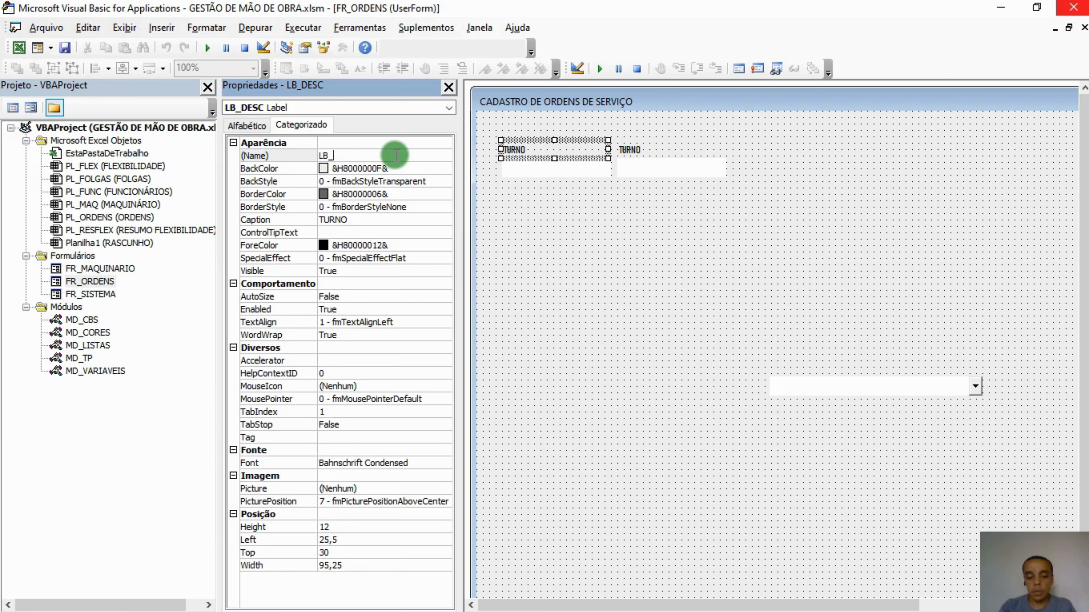
text(OS)
click(546, 170)
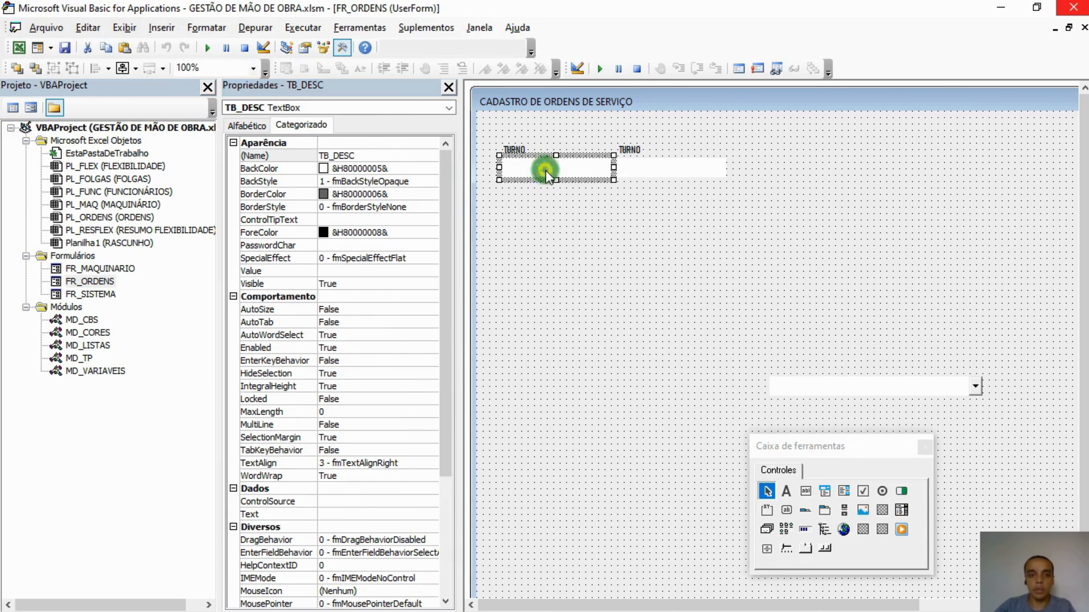
Step: Rename the text box below the first TURNO label as TB_OS
click(373, 156)
key(BackSpace)
key(BackSpace)
key(BackSpace)
key(BackSpace)
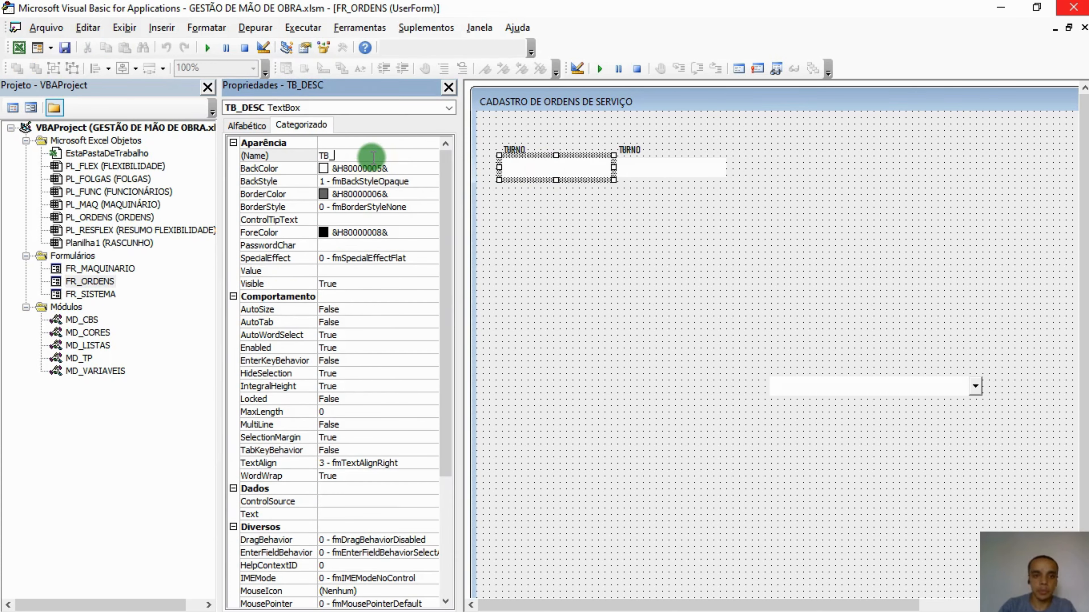
text(OS)
click(643, 227)
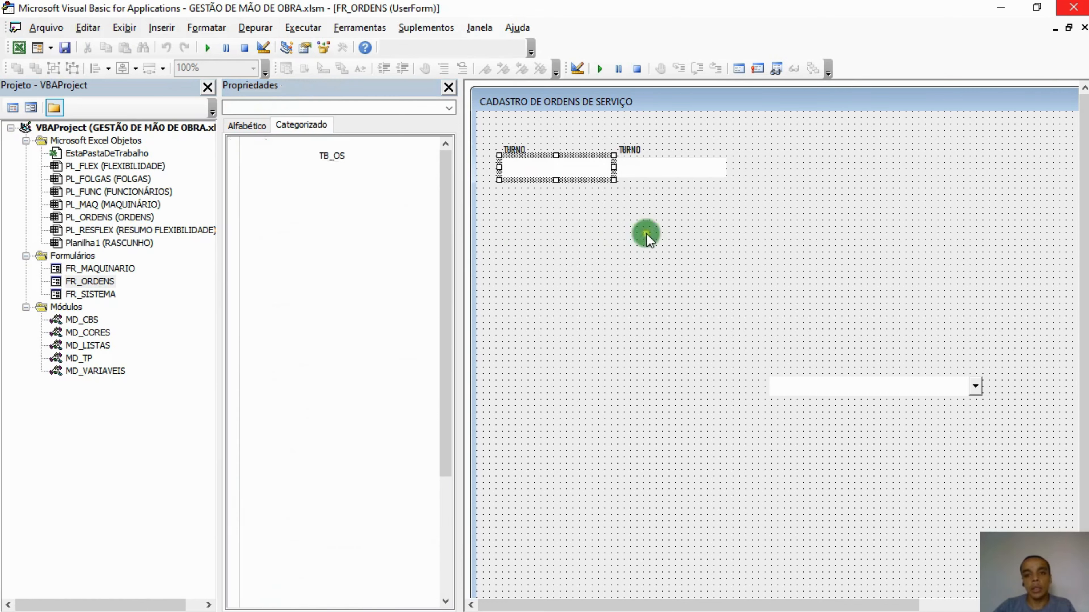
Step: Check the ORDENS column headers and rename the second TURNO label as LB_CRIACAO
click(651, 149)
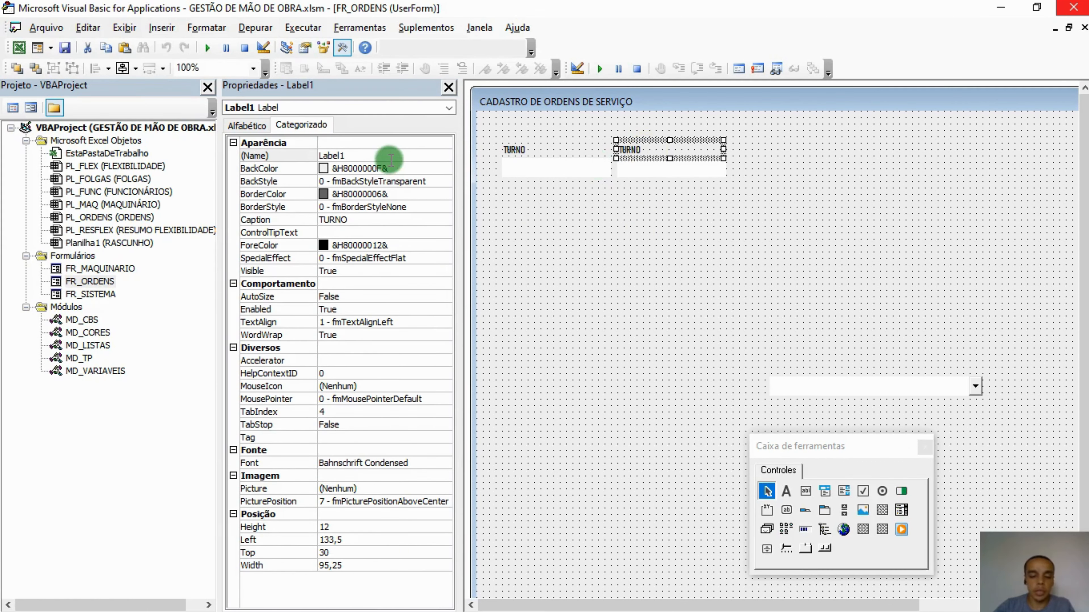
key(alt+F11)
key(alt+Tab)
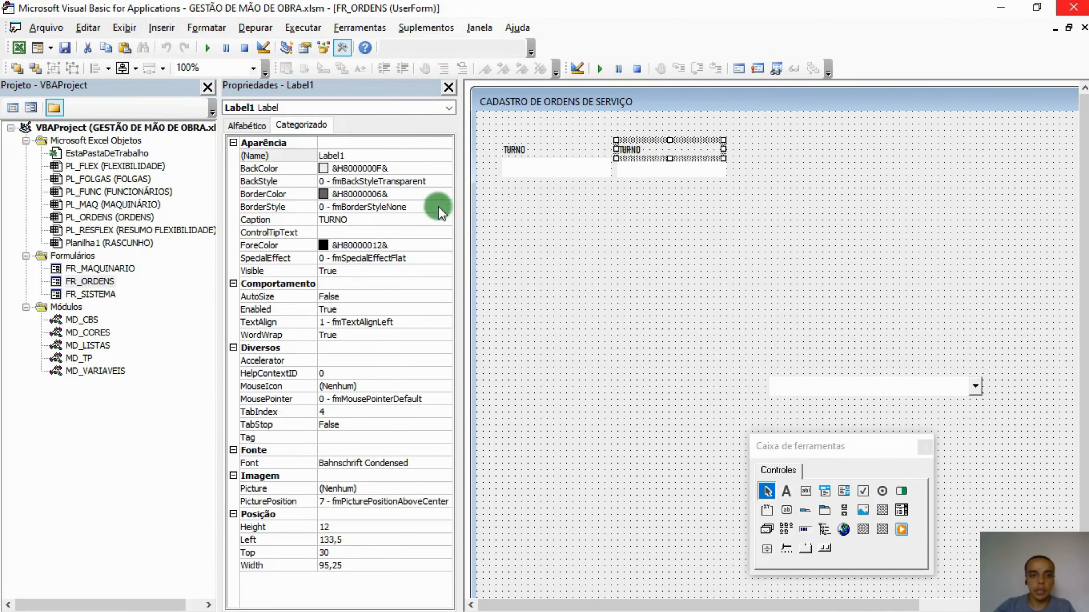
click(283, 157)
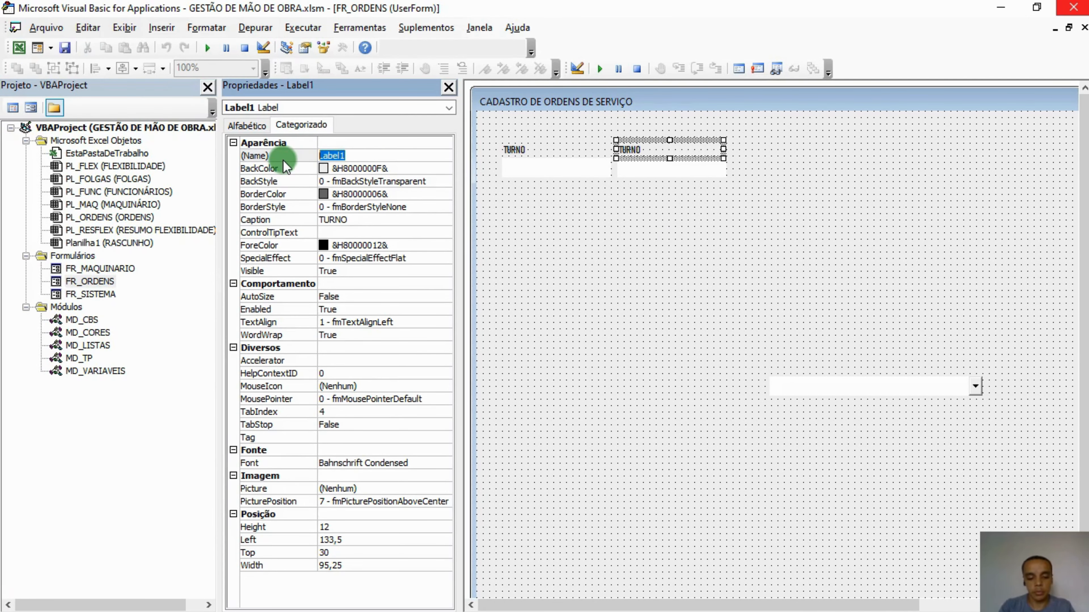
text(LB_CRIACAO)
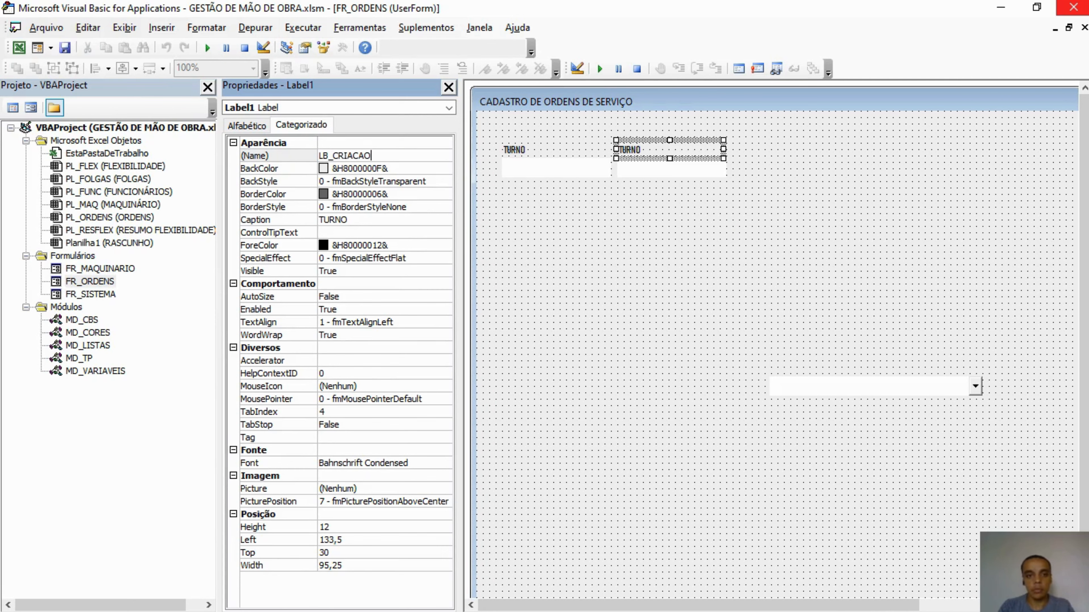
Step: Rename the text box below the second TURNO label as TB_CRIACAO
click(618, 176)
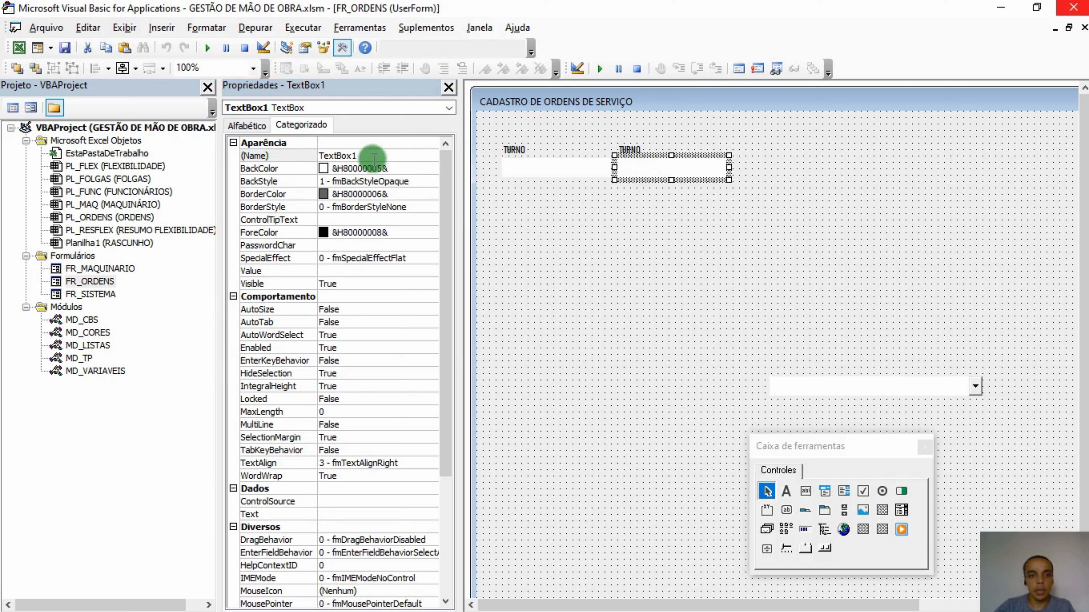
click(266, 159)
text(TB_CRIACAO)
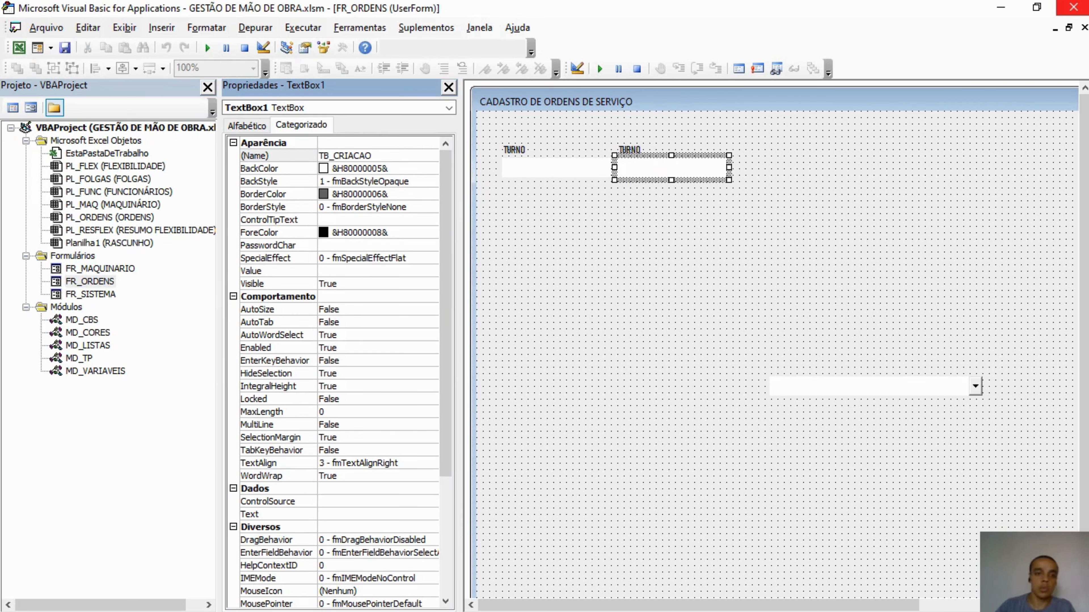
click(573, 208)
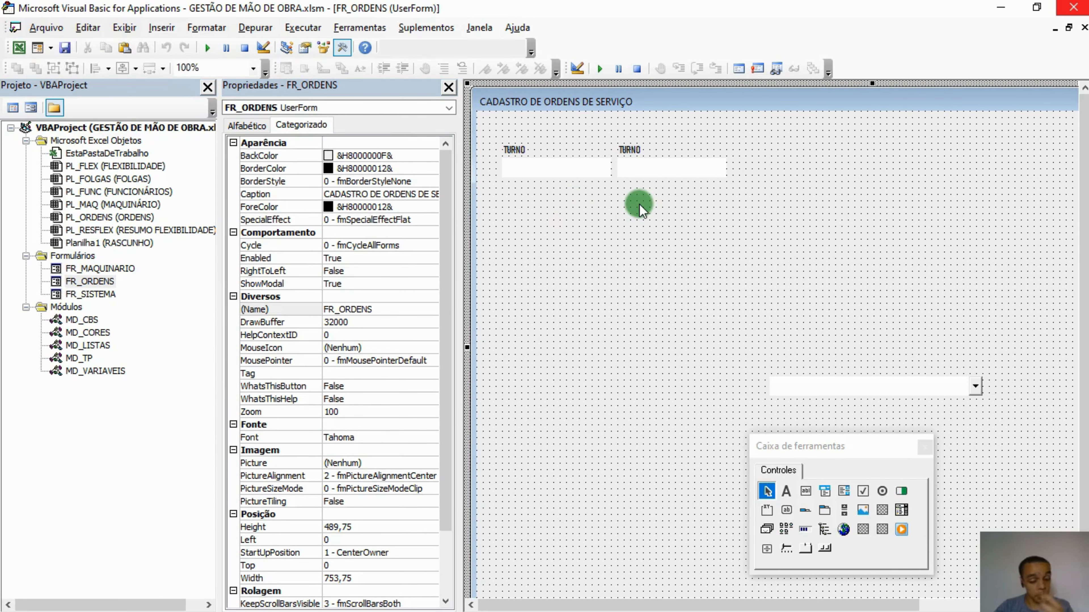
Step: Check the DEPARTAMENTO column in the ORDENS sheet, then move the combo box into the first row directly beside the second text box
key(alt+F11)
click(198, 203)
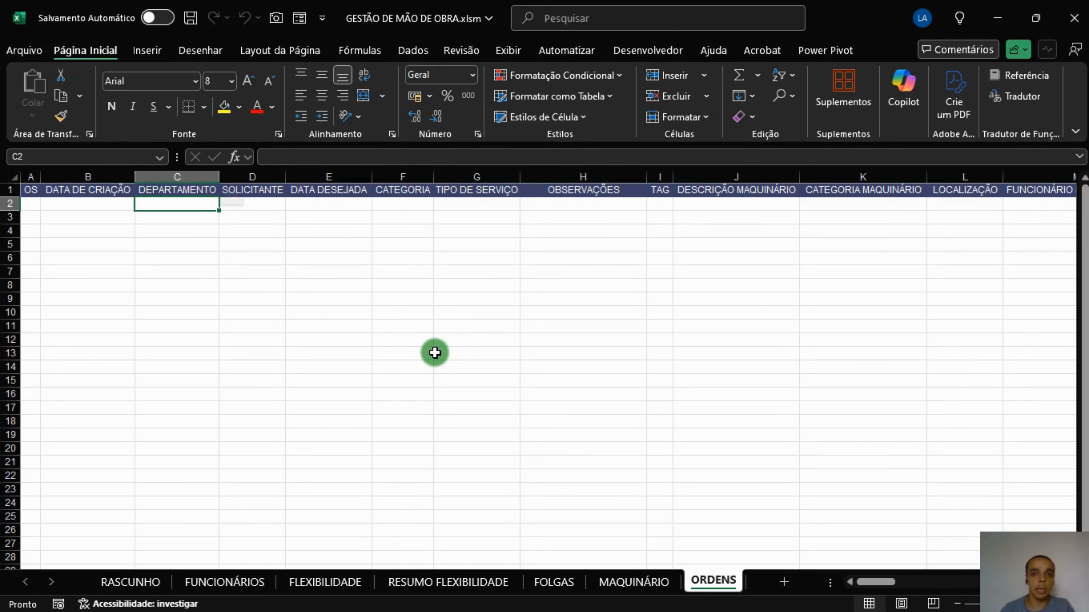
key(alt+F11)
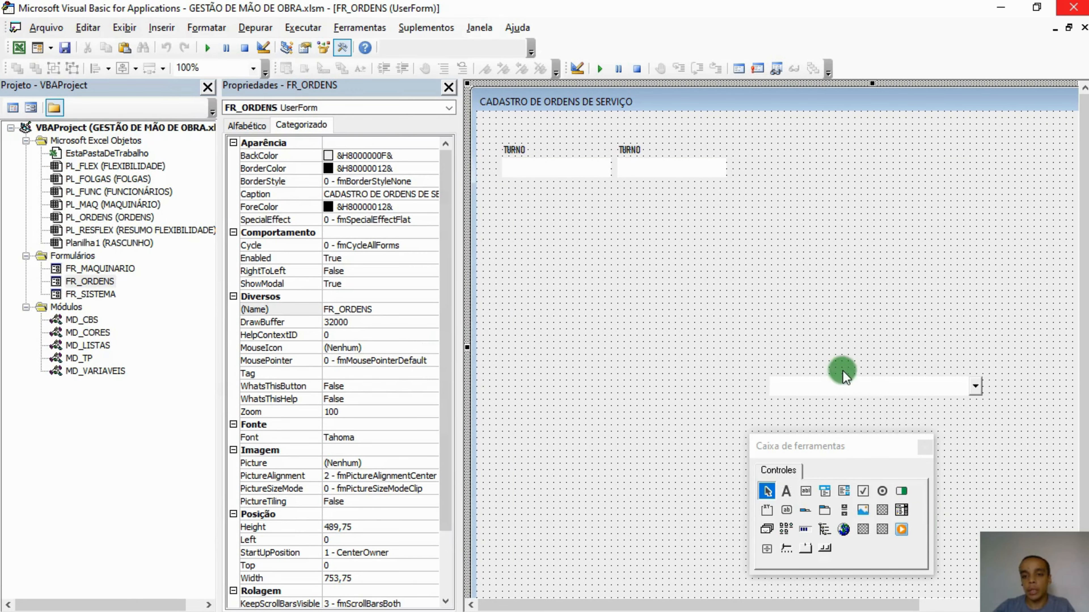
click(849, 384)
drag(814, 167, 814, 168)
click(713, 212)
click(785, 164)
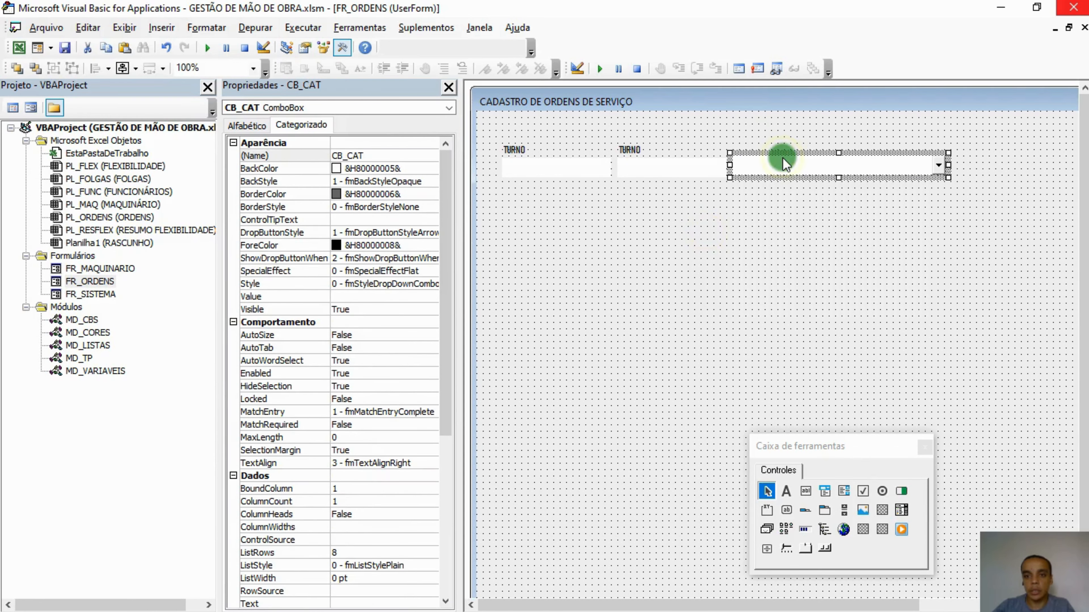
drag(775, 172, 768, 166)
click(727, 214)
click(771, 171)
click(707, 220)
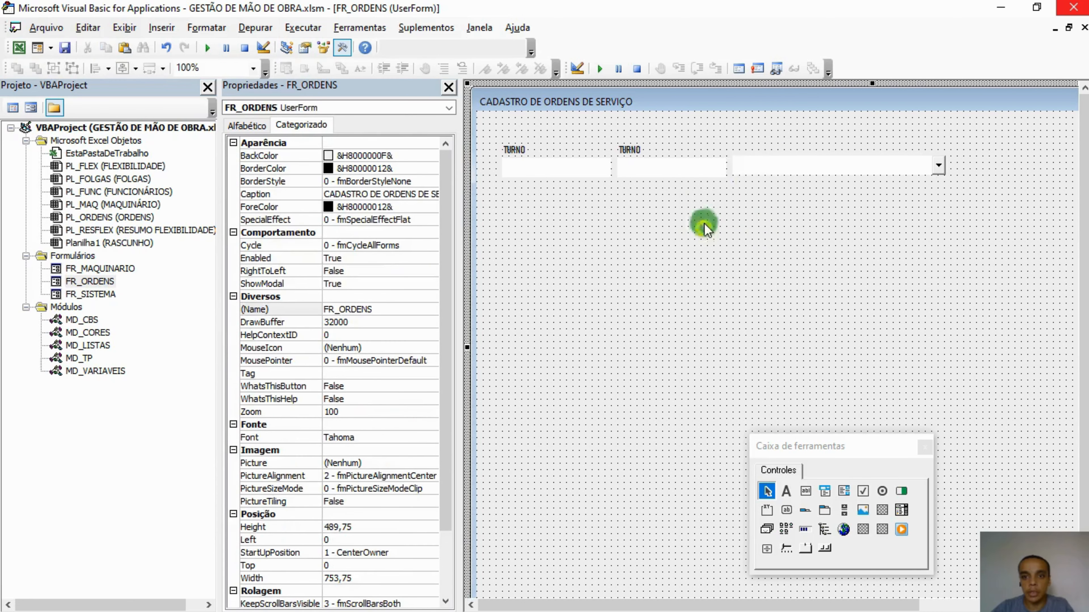
Step: Compare the Top position of the TB_CRIACAO text box with that of the combo box
click(762, 163)
ctrl+click(641, 169)
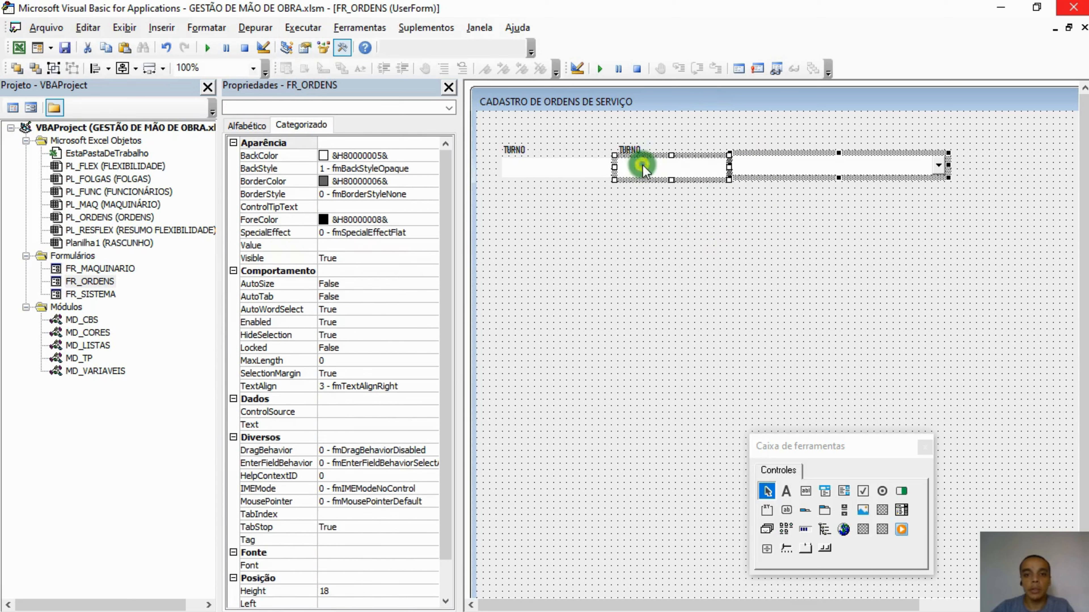
ctrl+click(528, 171)
click(671, 258)
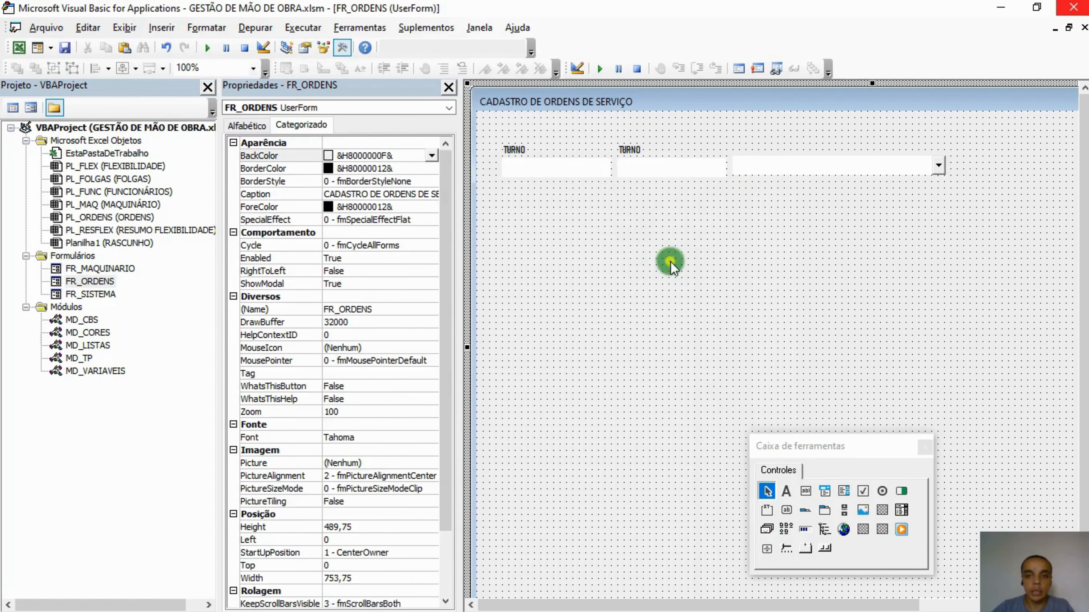
click(664, 165)
drag(448, 296, 448, 414)
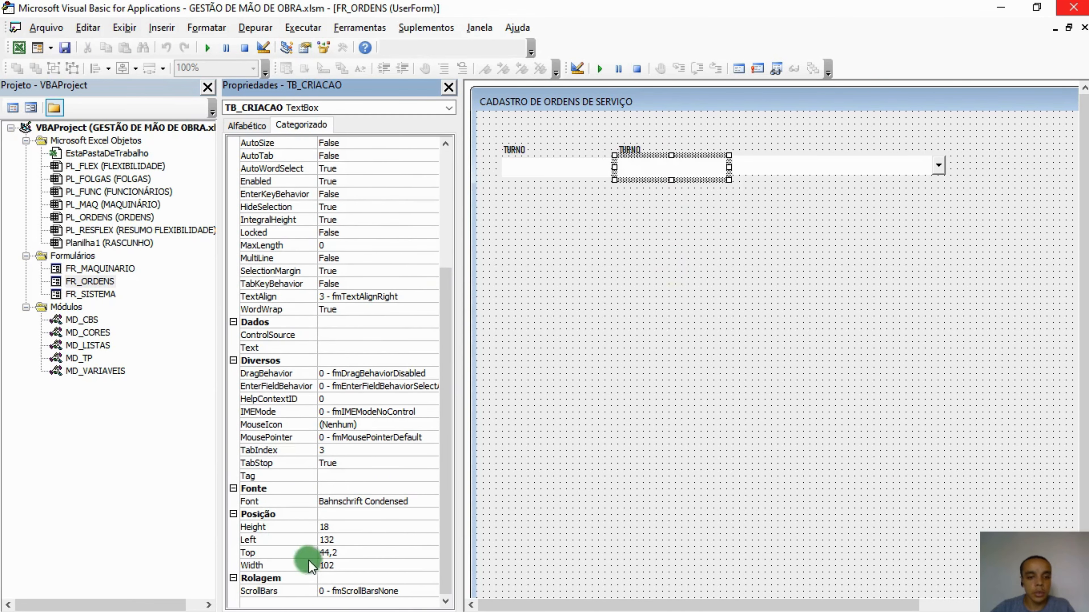
click(688, 426)
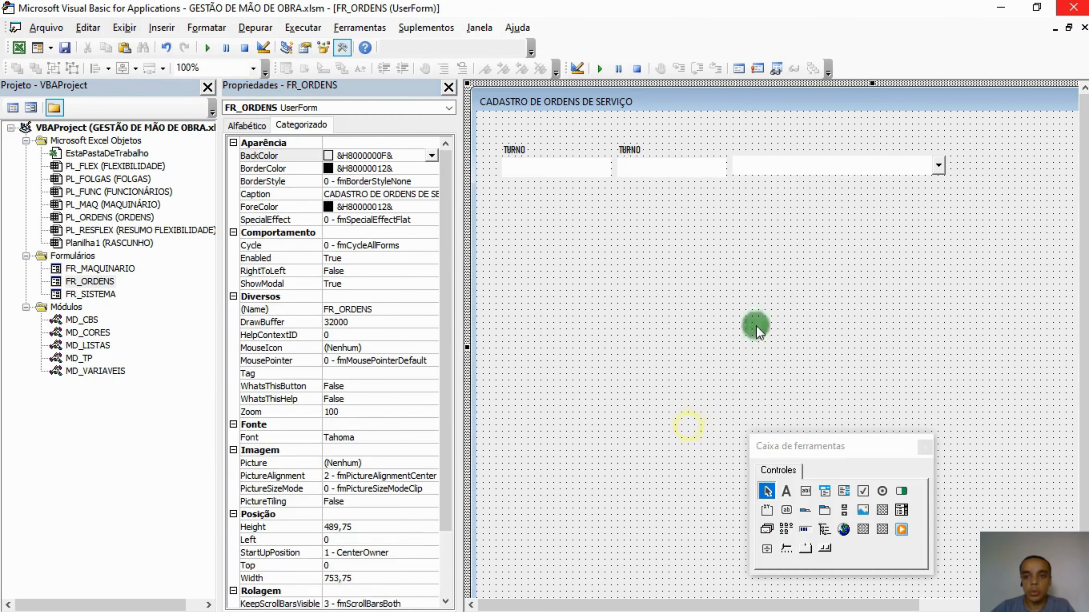
click(815, 171)
drag(444, 374, 439, 567)
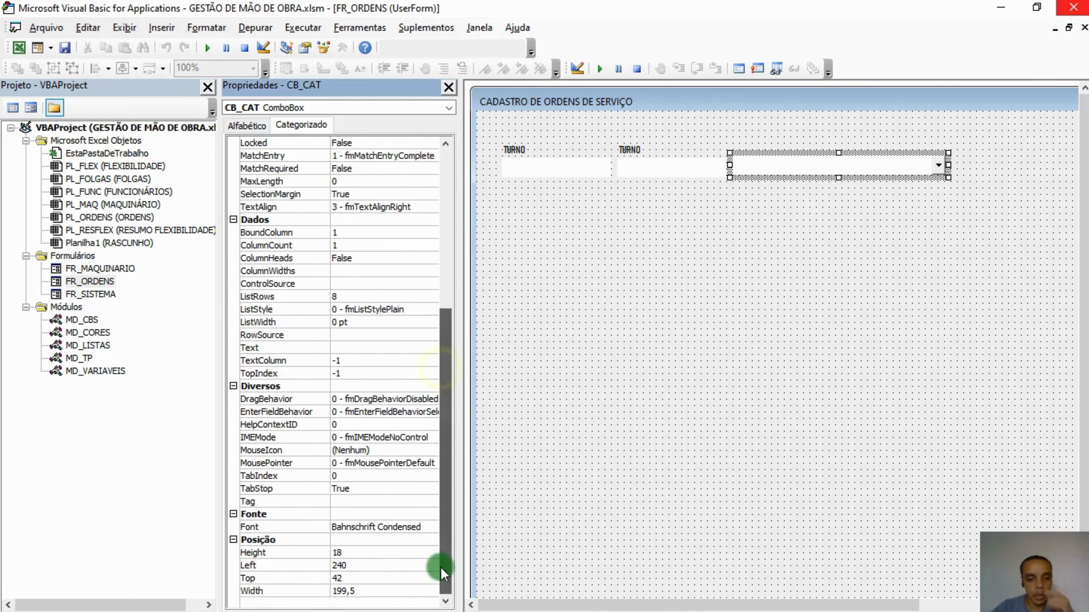
click(345, 579)
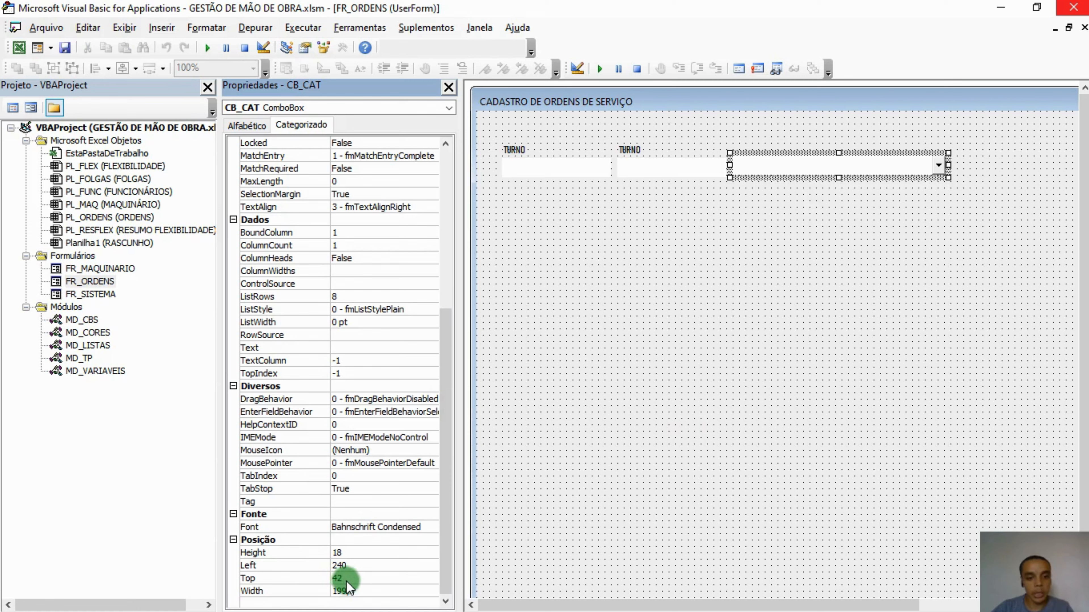
click(772, 335)
Step: Set the Top position of both text boxes in the first row to 42
click(660, 165)
ctrl+click(542, 166)
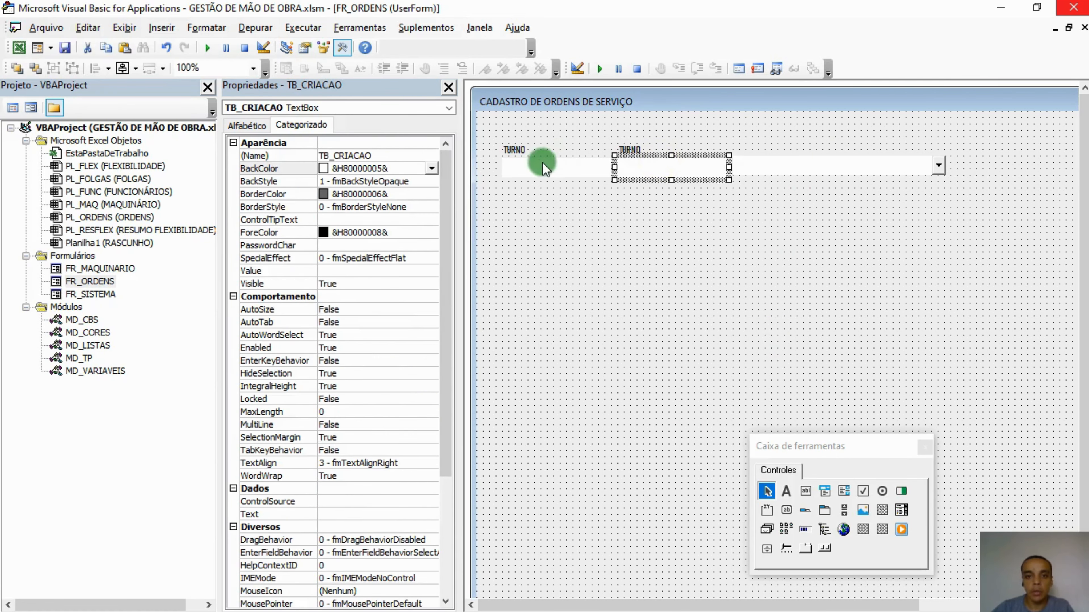
drag(455, 263, 347, 532)
click(350, 552)
double_click(350, 551)
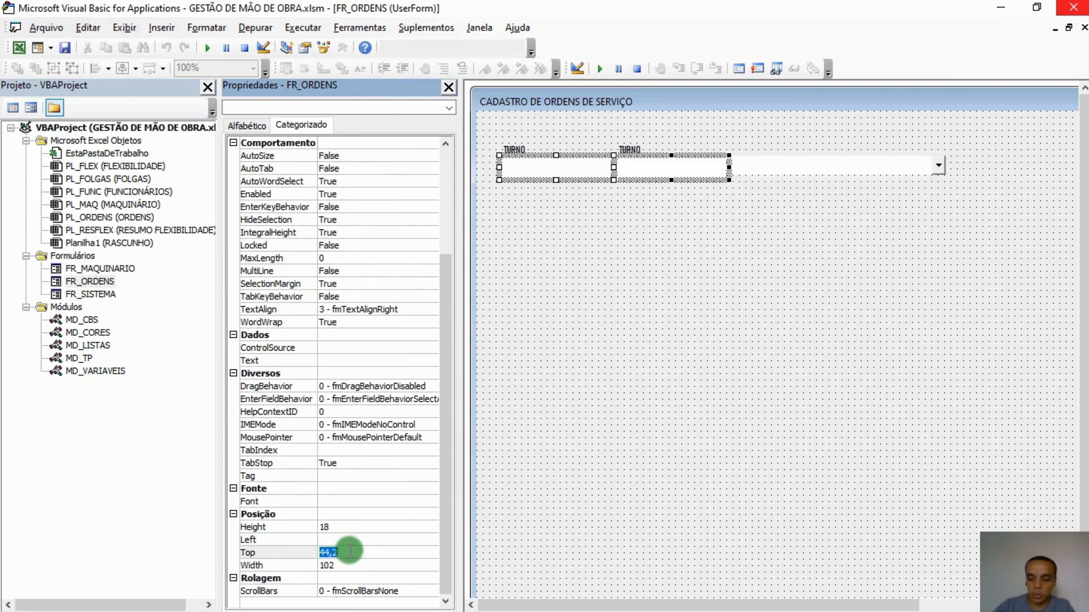
text(42)
key(Return)
click(771, 485)
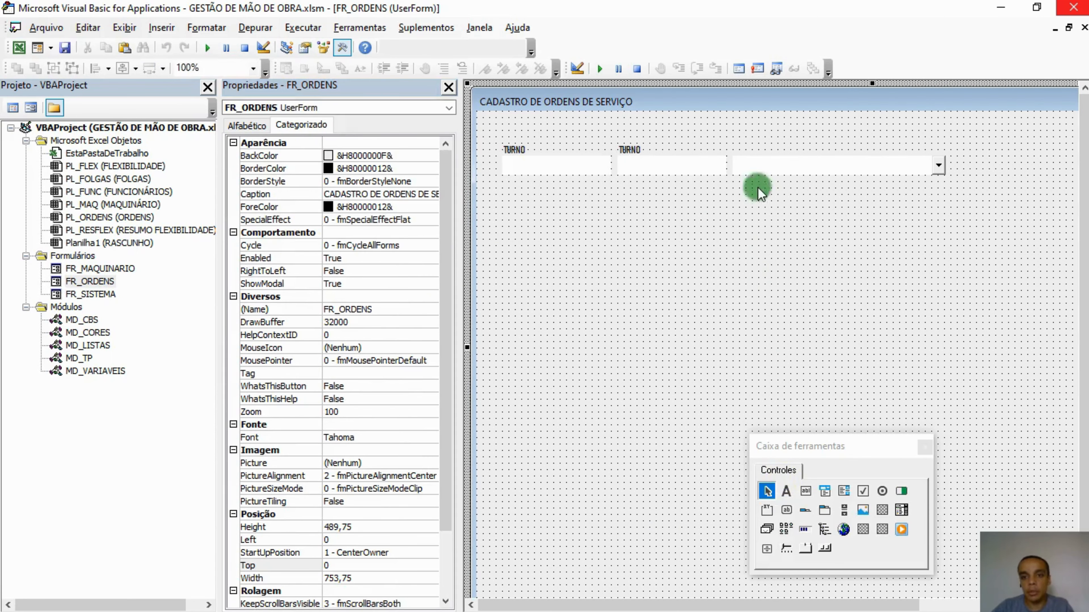
Step: Duplicate the LB_CRIACAO label, place the copy above the combo box and widen it to about 198 to match
click(515, 149)
click(639, 149)
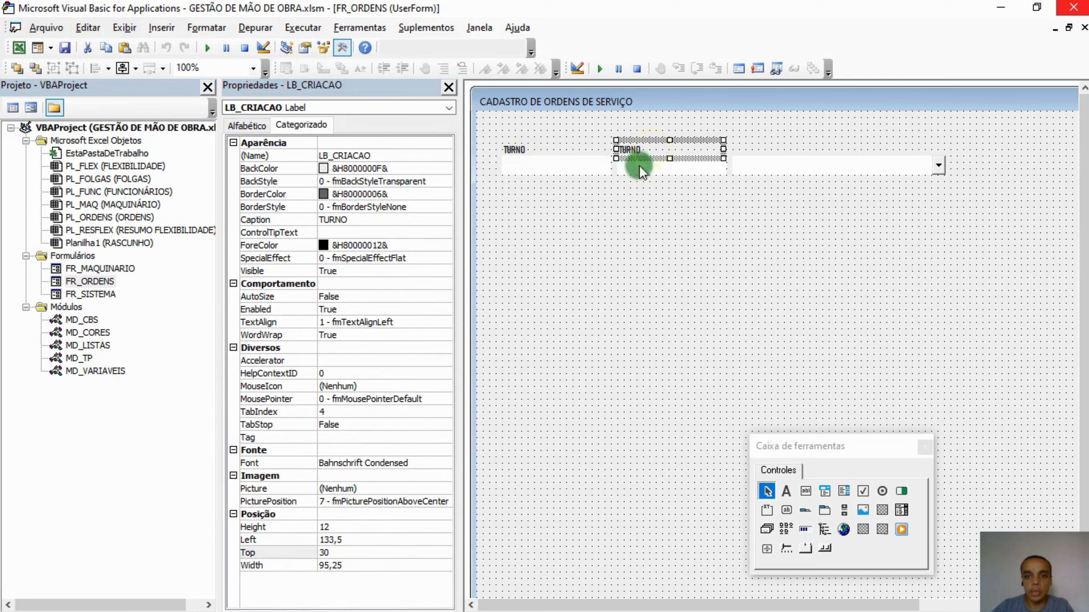
click(673, 217)
click(642, 152)
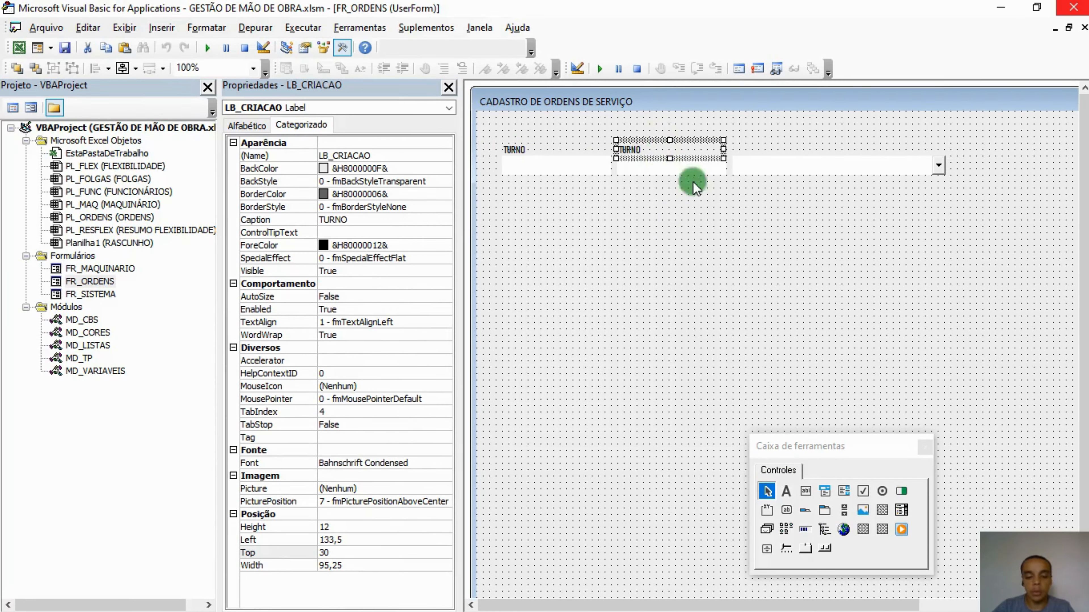
key(ctrl+c)
key(ctrl+v)
drag(839, 355, 751, 154)
drag(839, 146, 951, 148)
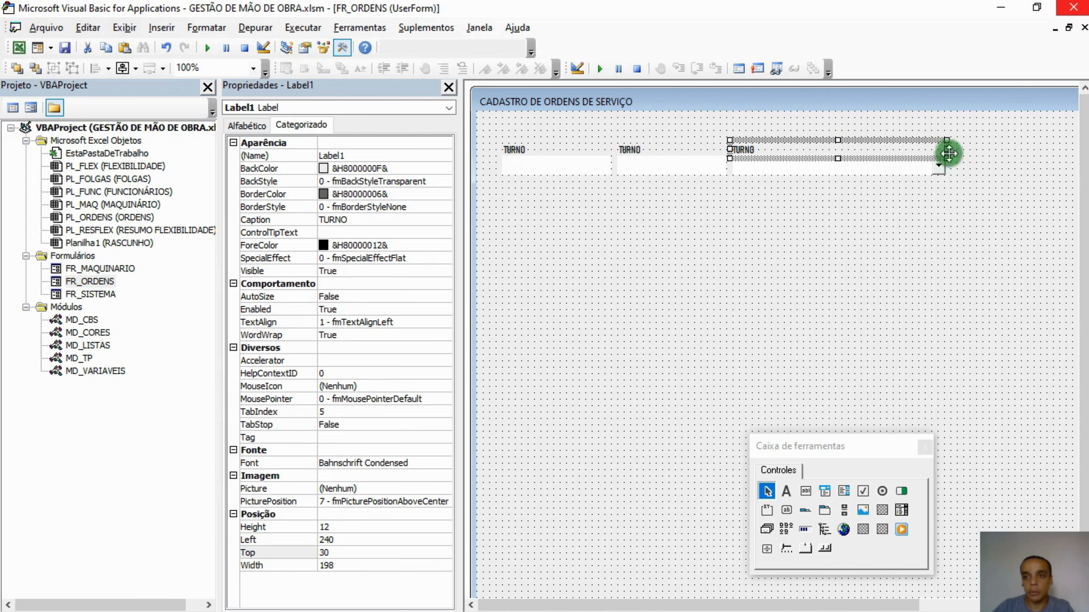
Step: Narrow the third label and its combo box together, making the label about 112.5 wide
ctrl+click(916, 169)
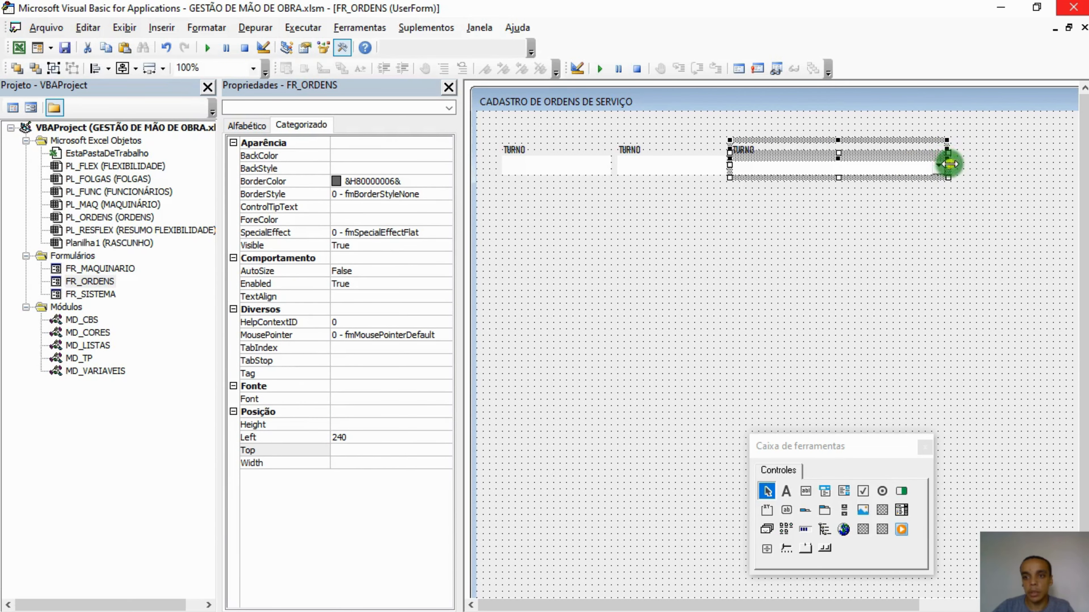
drag(948, 159, 862, 161)
click(816, 237)
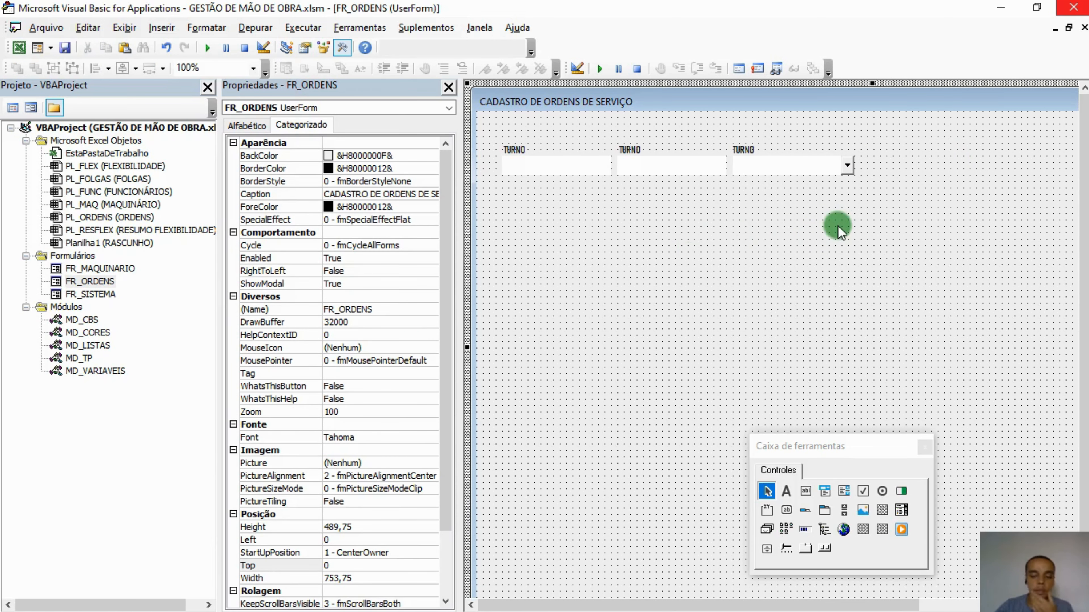
Step: Narrow the second label and text box pair, and move the third label and combo box beside it at Left 198
click(684, 154)
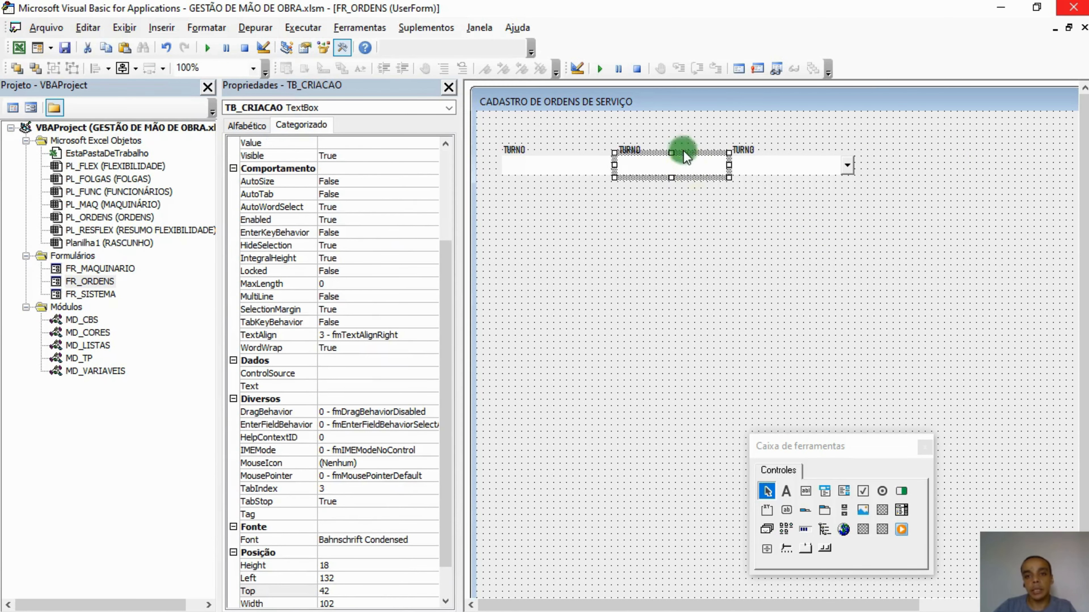
ctrl+click(682, 148)
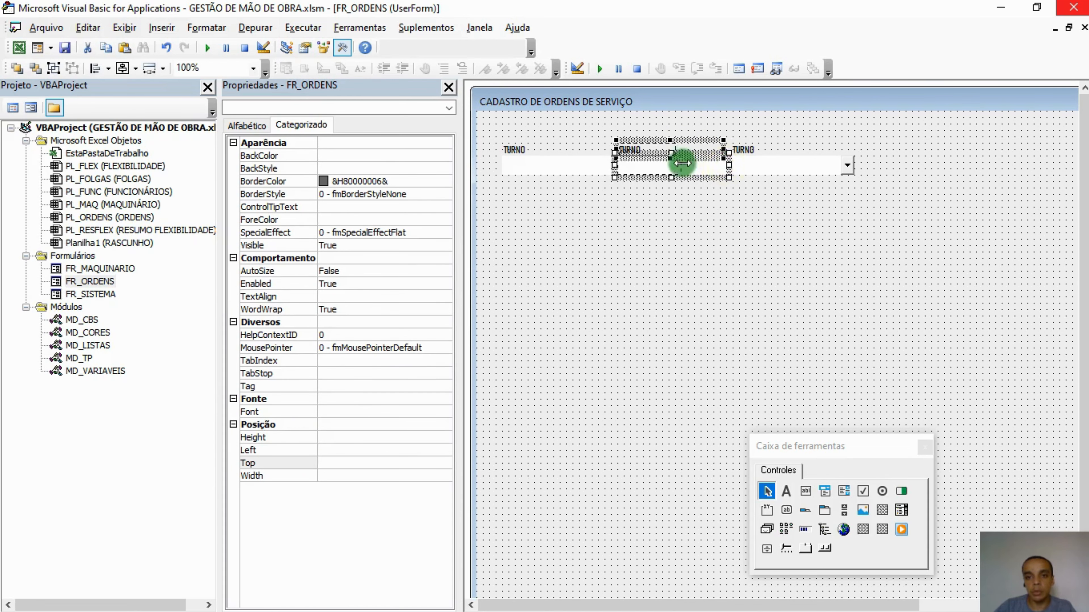
drag(682, 163, 683, 164)
click(707, 234)
drag(840, 220, 733, 165)
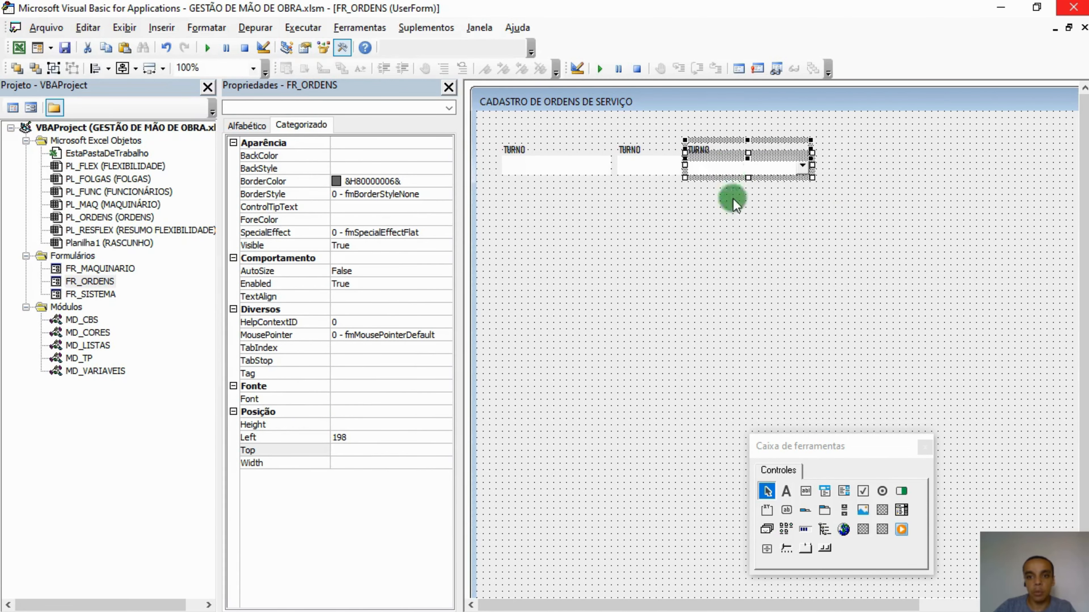
click(733, 199)
Step: Check the DEPARTAMENTO and SOLICITANTE columns in the ORDENS sheet, then rename the third TURNO label as LB_DEPARTAMENTO
key(alt+Tab)
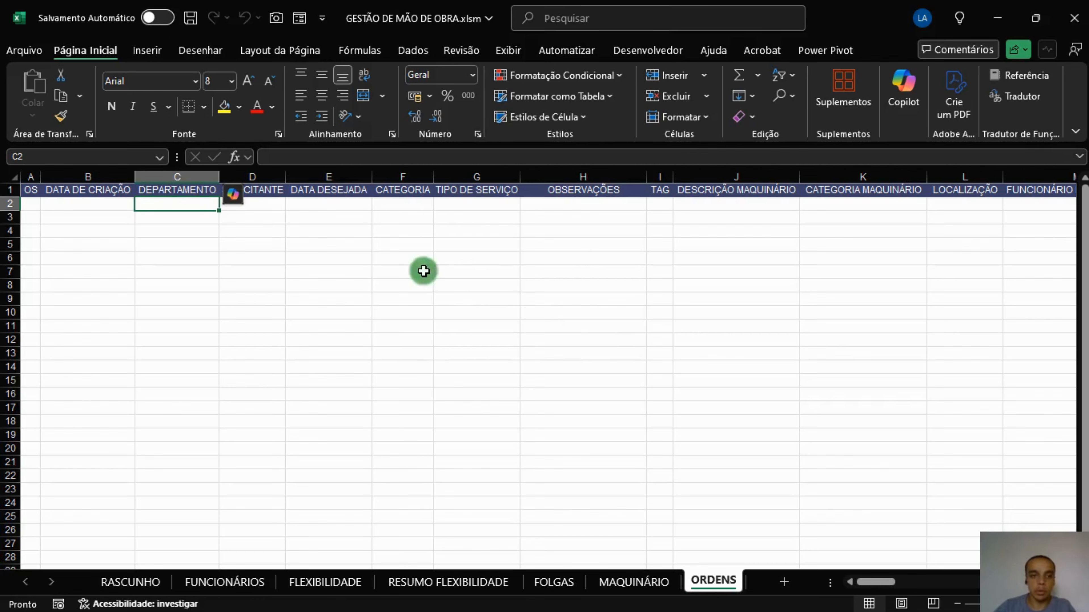
click(281, 204)
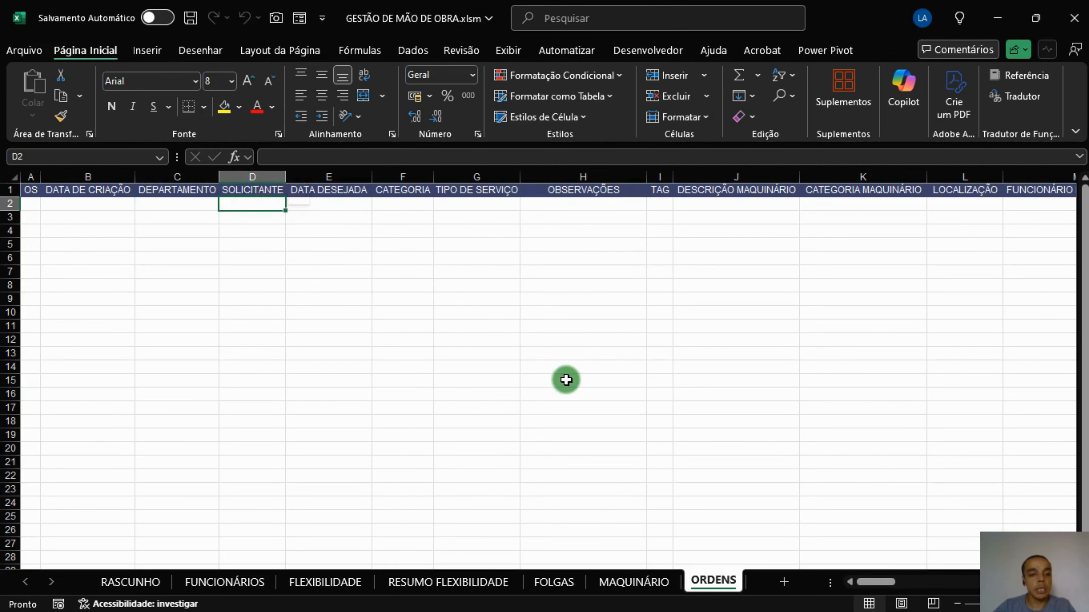
key(alt+Tab)
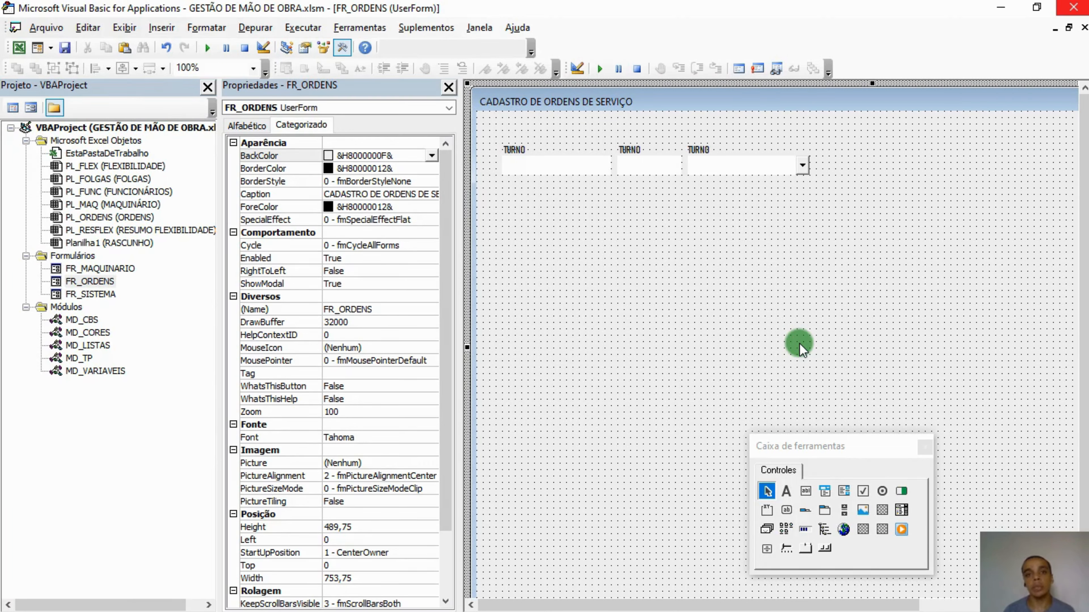
click(712, 149)
click(382, 167)
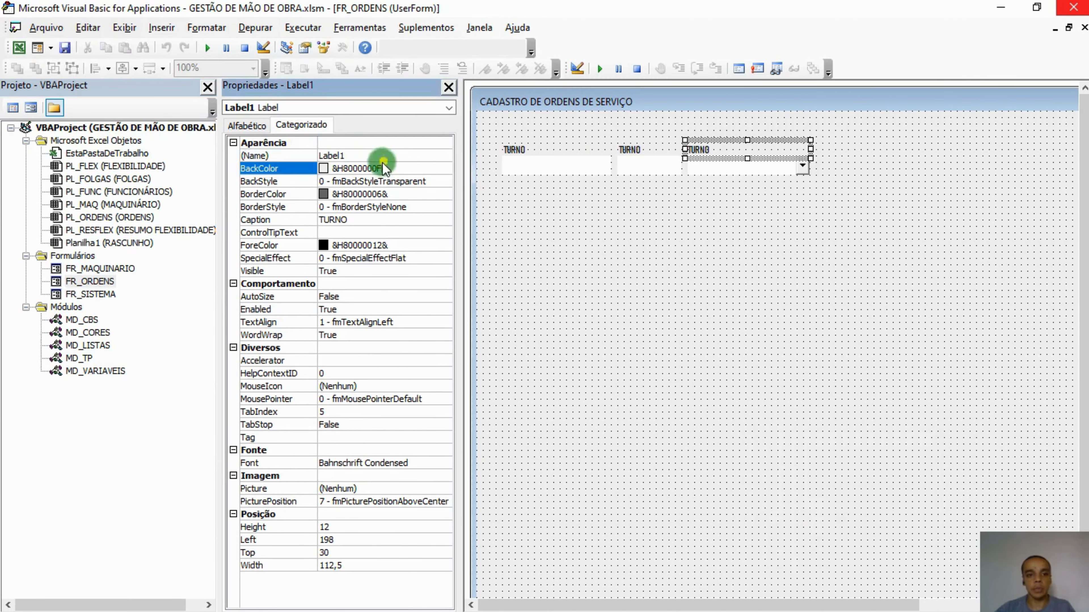
double_click(365, 156)
text(LB_DEPARTAMENTO)
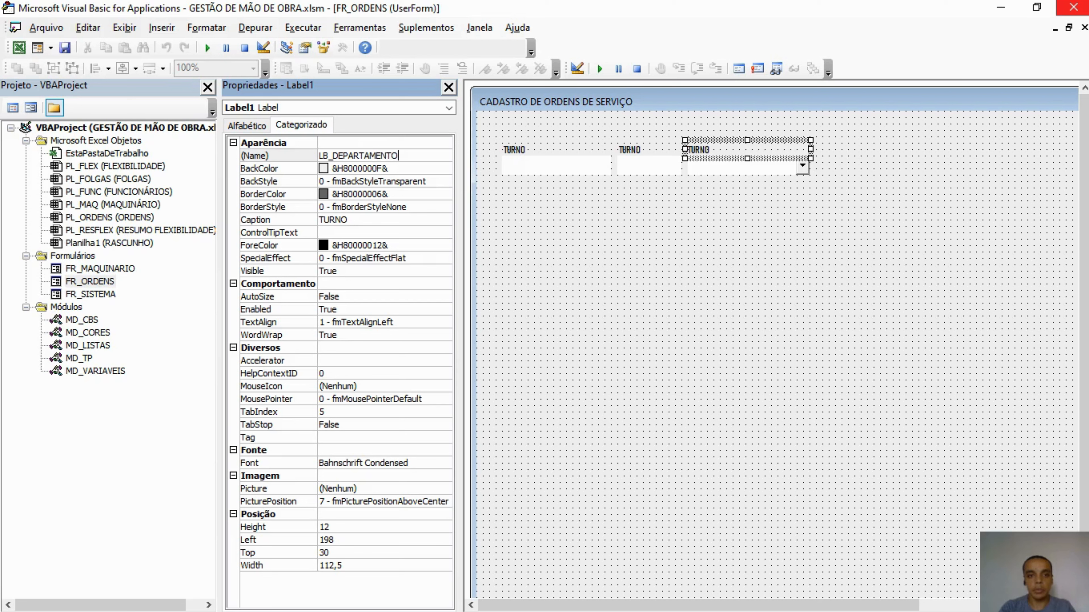
Step: Rename the combo box under the third TURNO label as CB_DEPARTAMENTO
click(701, 170)
click(414, 154)
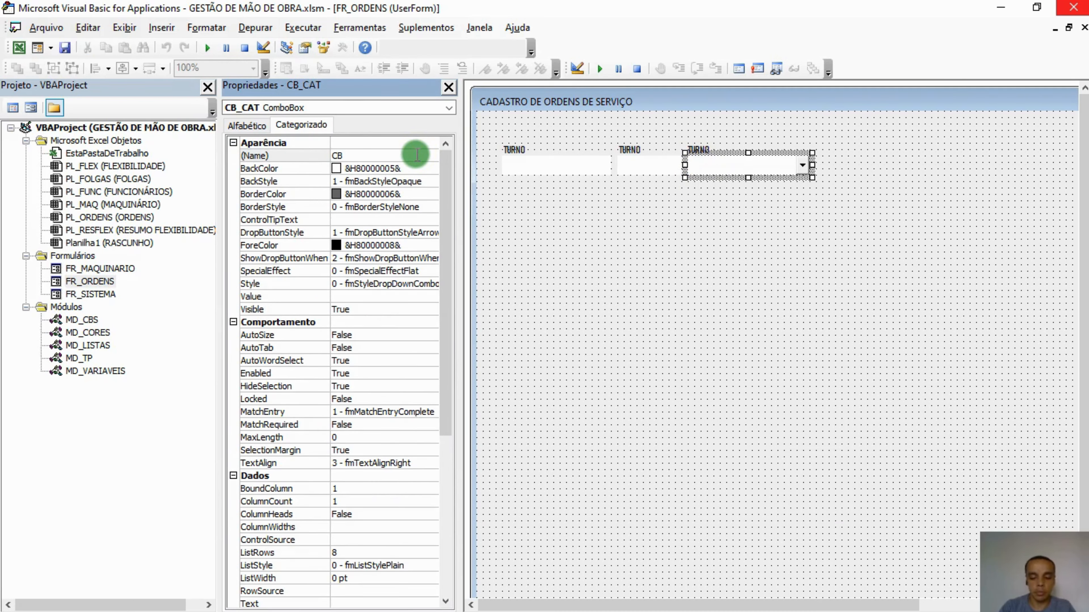
text(_DEPARTAMENTO)
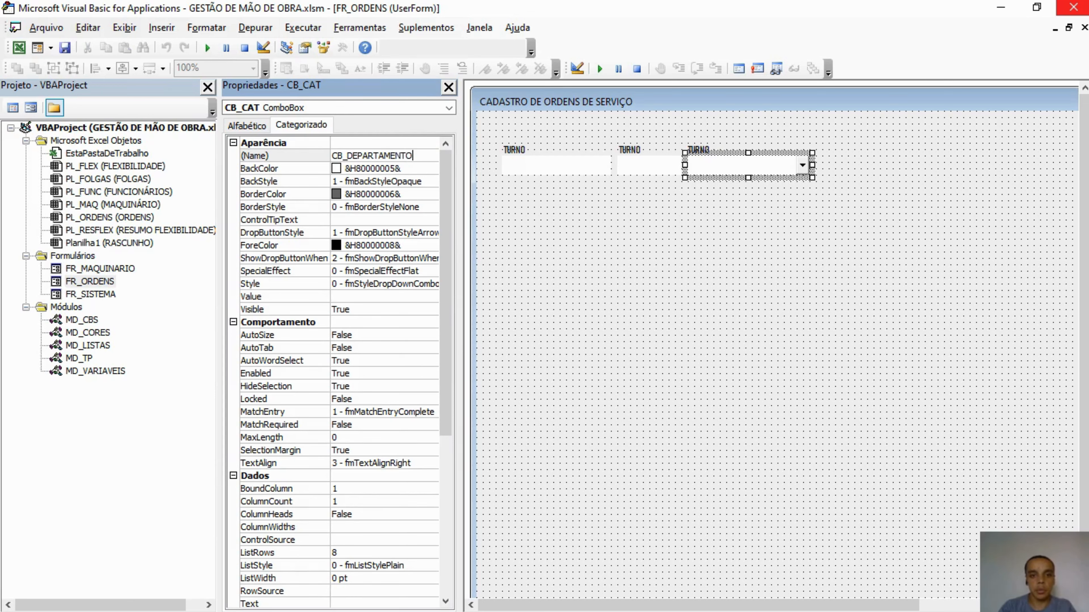
click(712, 240)
Step: Duplicate the third label and combo box pair and place the copy beside it in the same row at Left 318
drag(744, 217, 712, 138)
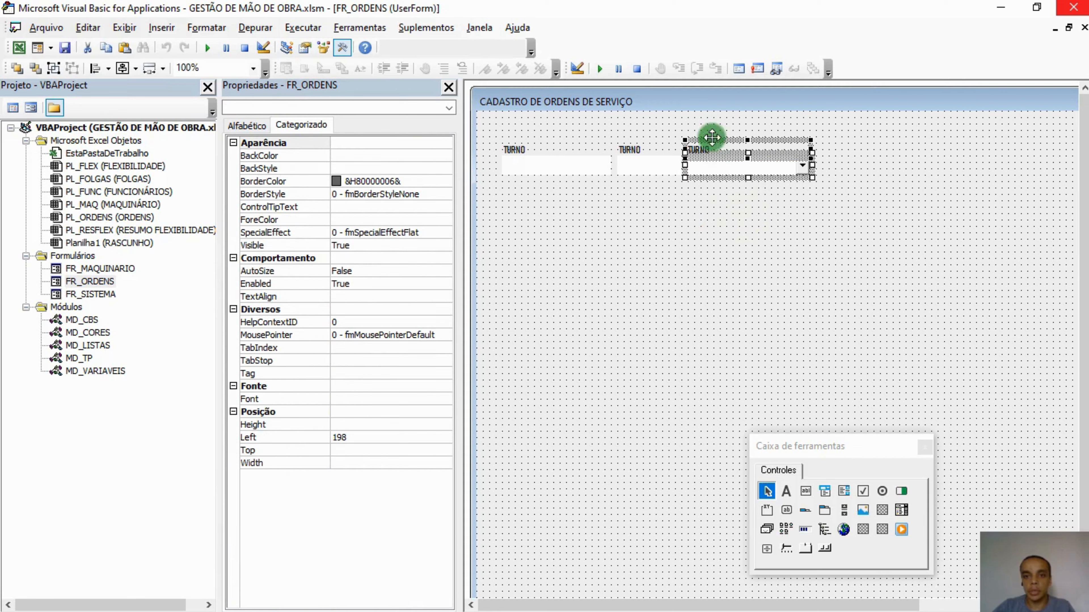
key(ctrl+c)
click(721, 283)
key(ctrl+v)
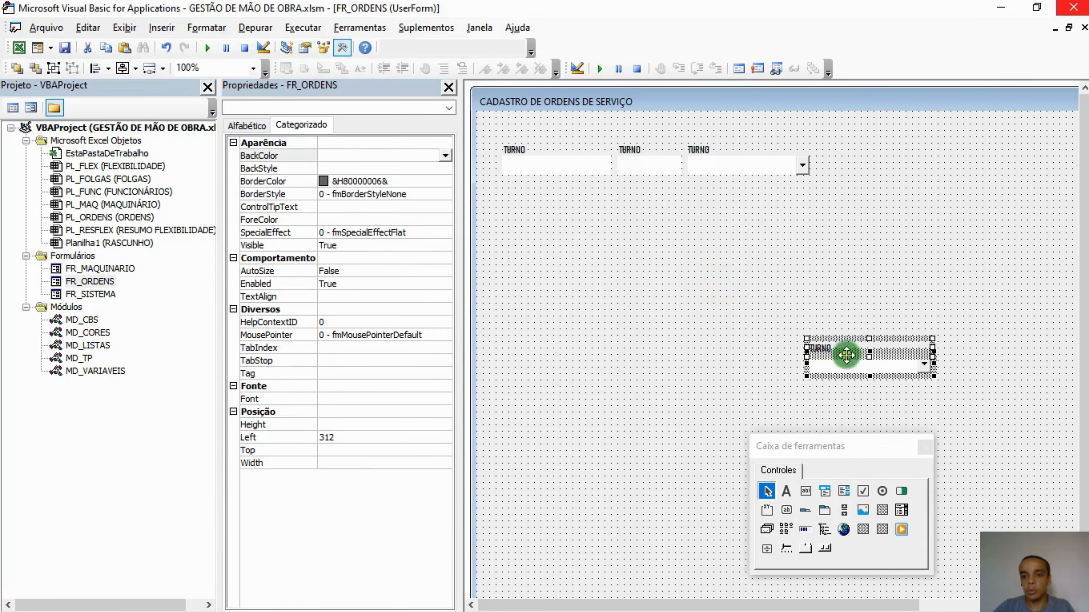
drag(846, 355, 853, 159)
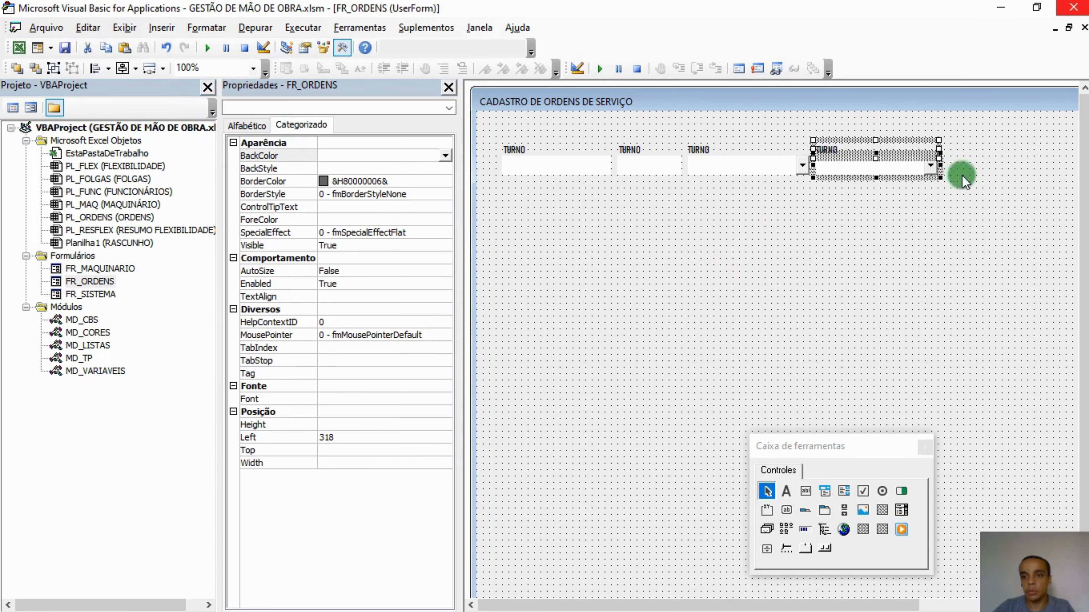
double_click(939, 167)
drag(553, 141, 485, 112)
key(Delete)
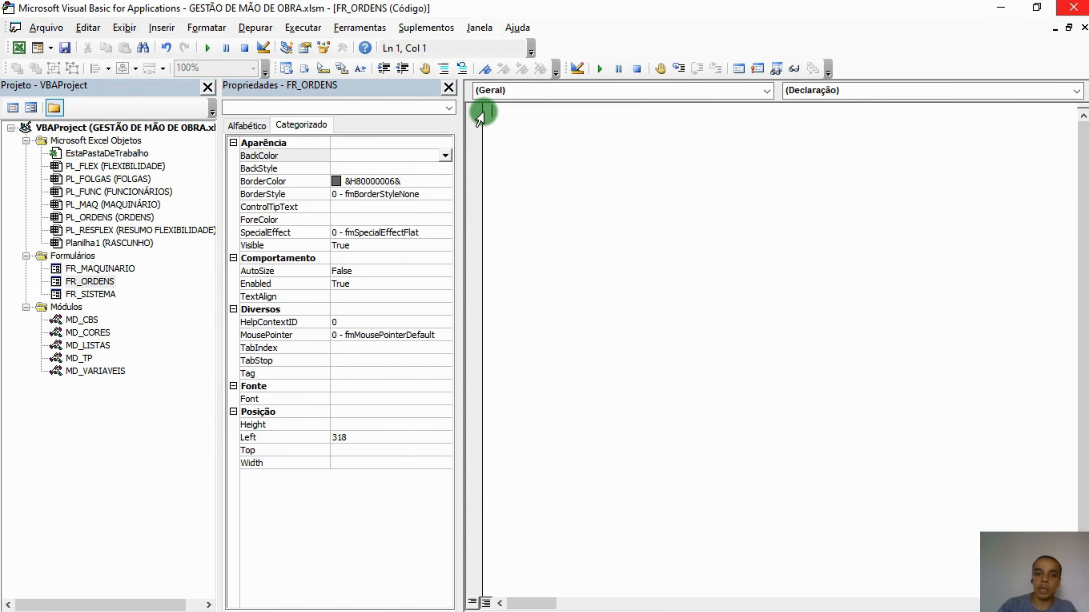
click(1085, 28)
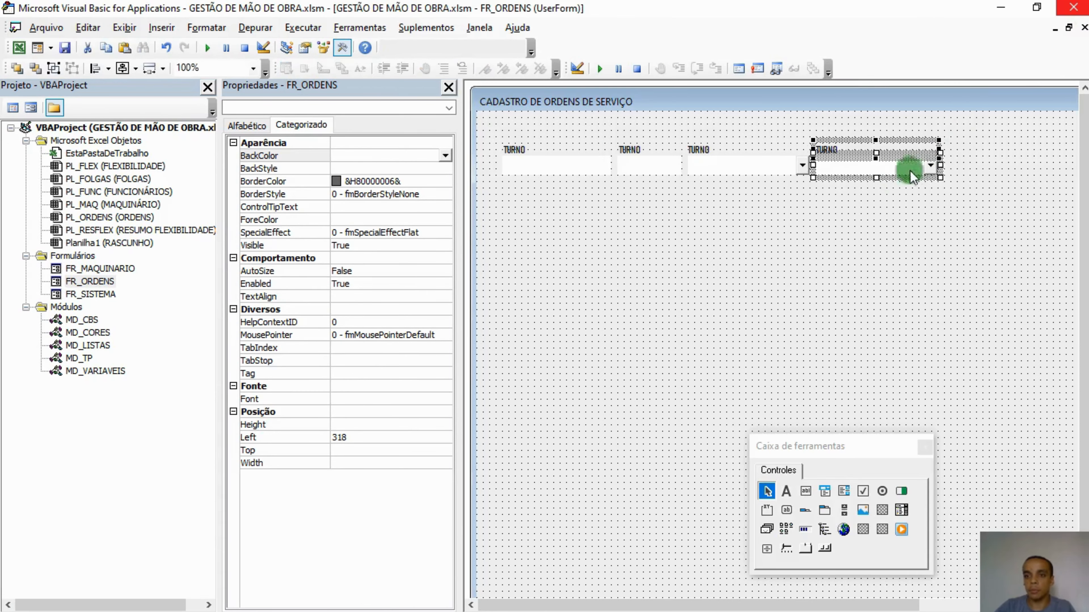
Step: Widen the fourth label and combo box together, making the label about 226.5 wide, and hide the project explorer for more room
drag(939, 165, 1055, 165)
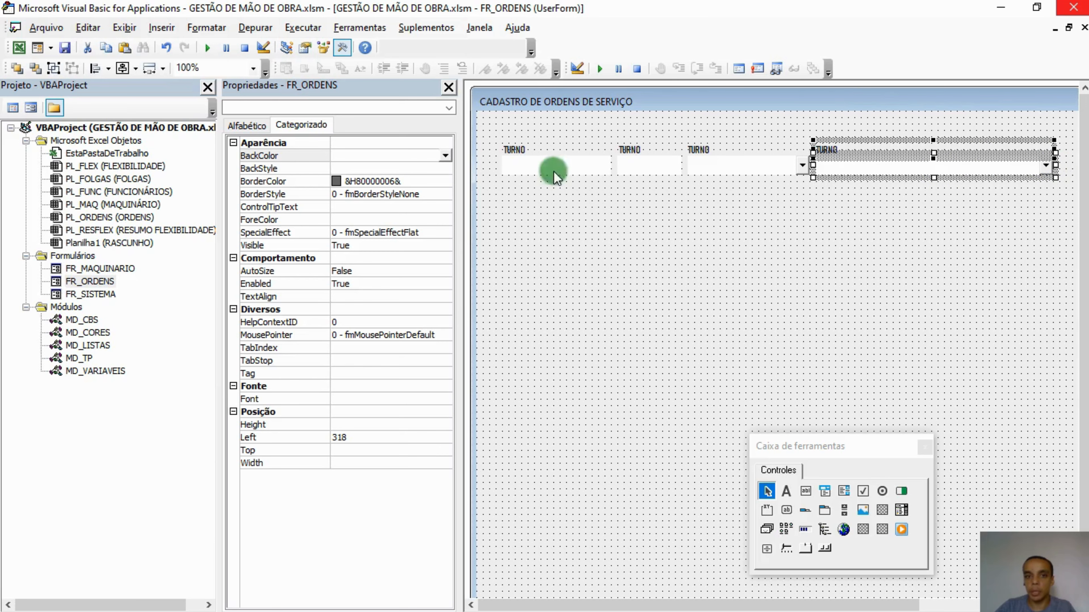
click(208, 87)
drag(833, 164, 840, 165)
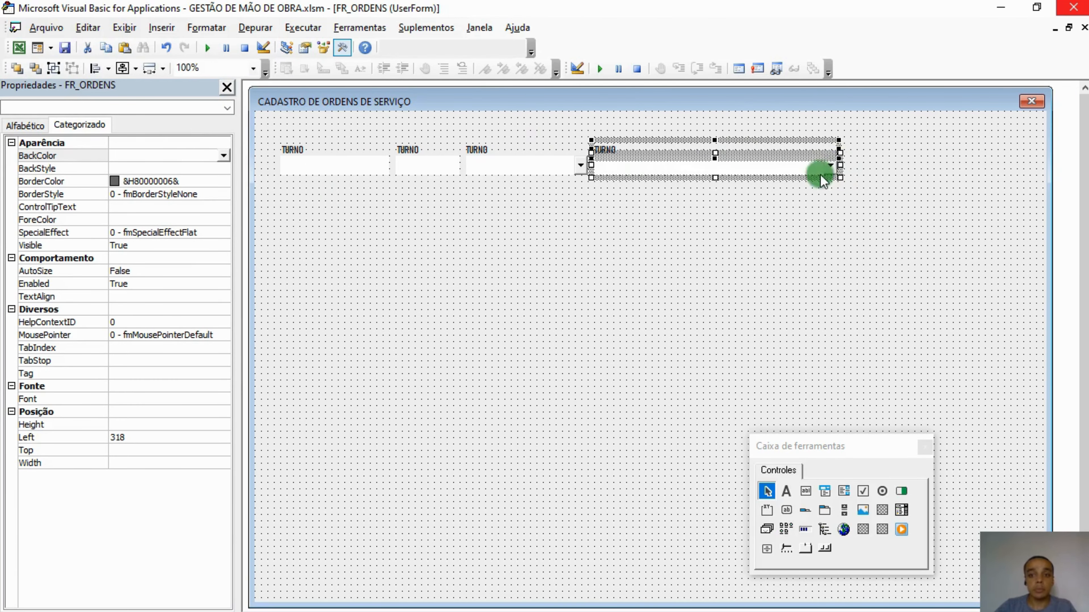
Step: Rename the fourth TURNO label as LB_RESP
click(630, 179)
click(626, 148)
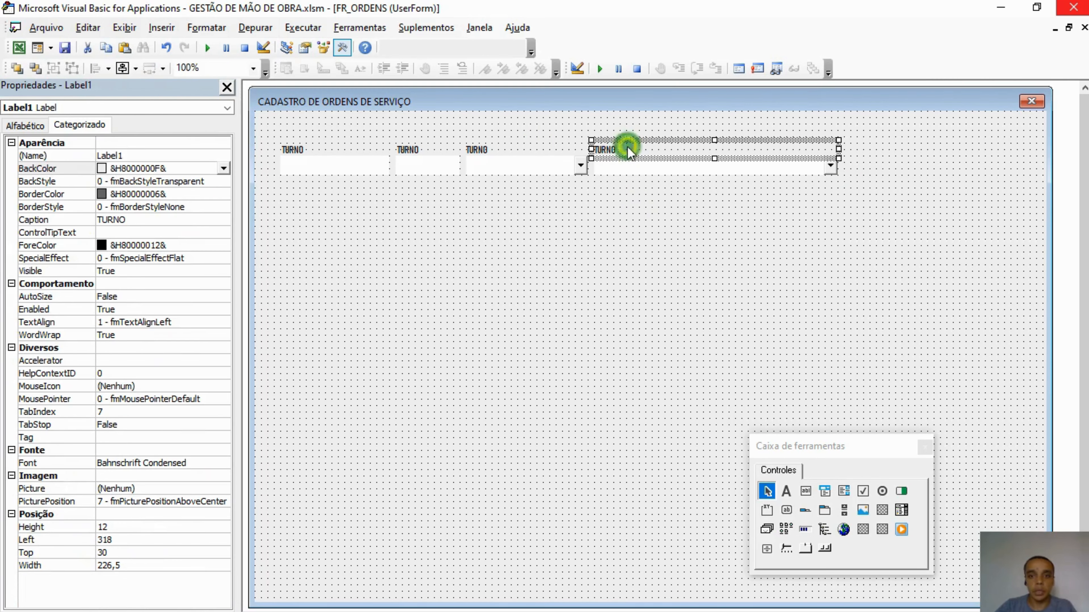
click(147, 155)
click(40, 155)
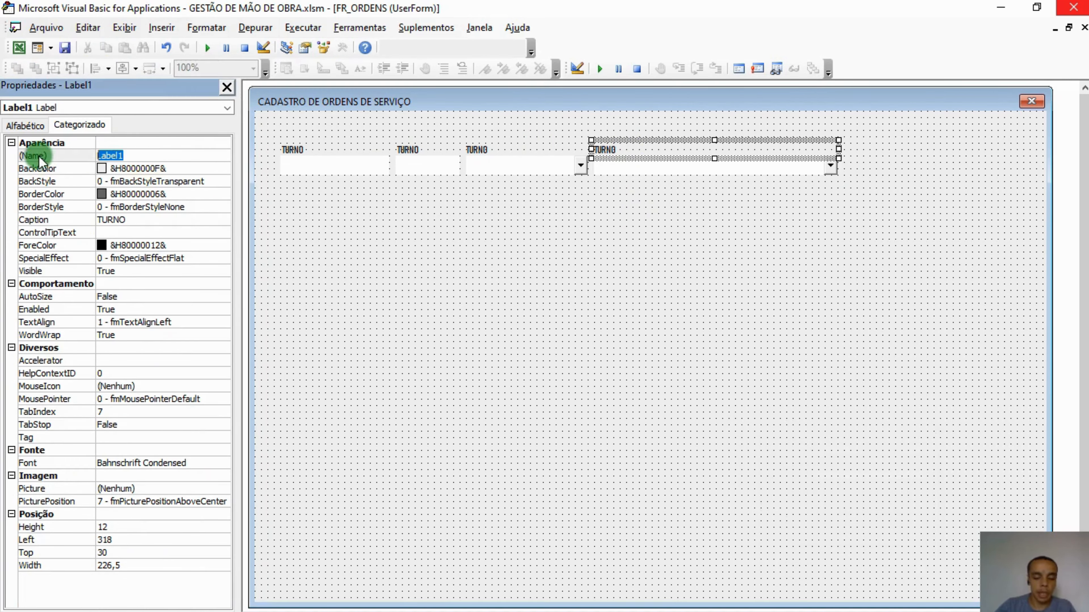
text(LB_RESP)
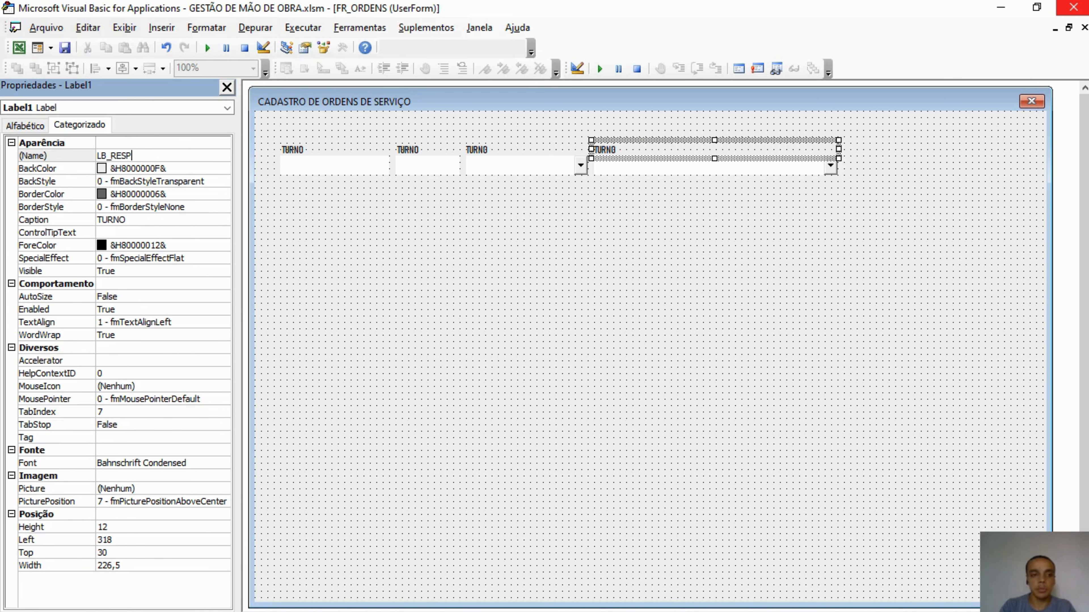
Step: Rename the combo box under the fourth label as CB_RESP
click(644, 166)
click(178, 155)
click(47, 155)
text(CB_RESP)
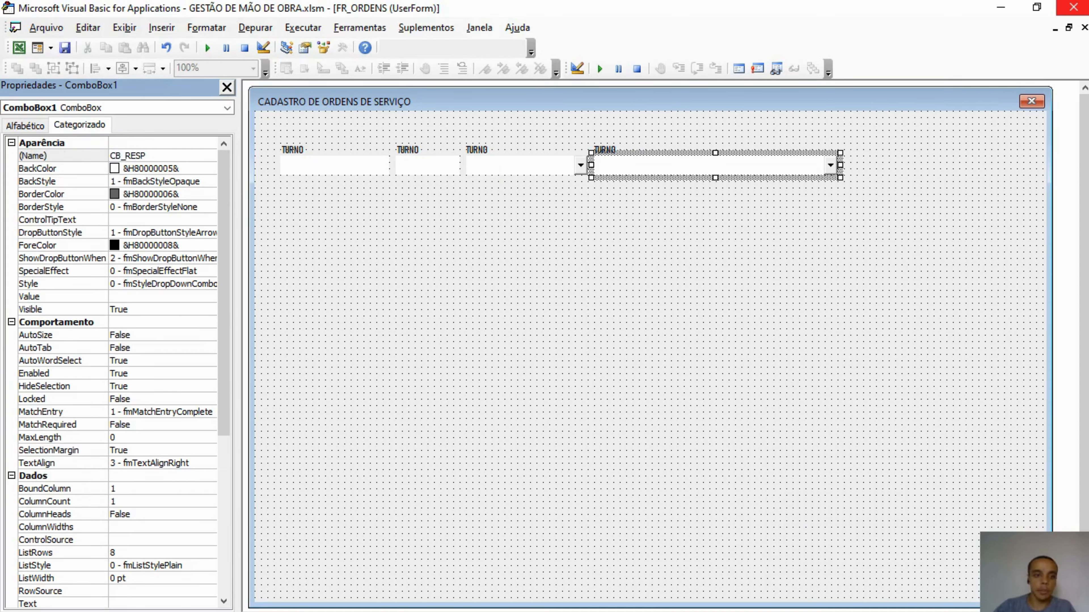
click(339, 307)
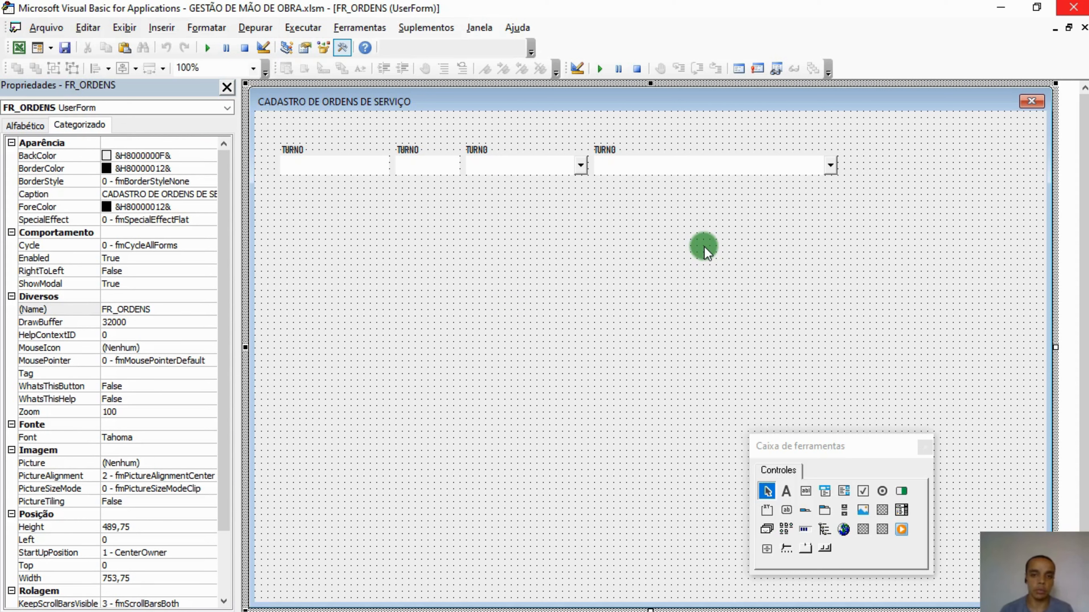
Step: Check the DATA DESEJADA column in the ORDENS sheet, then duplicate the second label and text box pair beside the fourth pair, label at Left 553.5
key(alt+F11)
key(Tab)
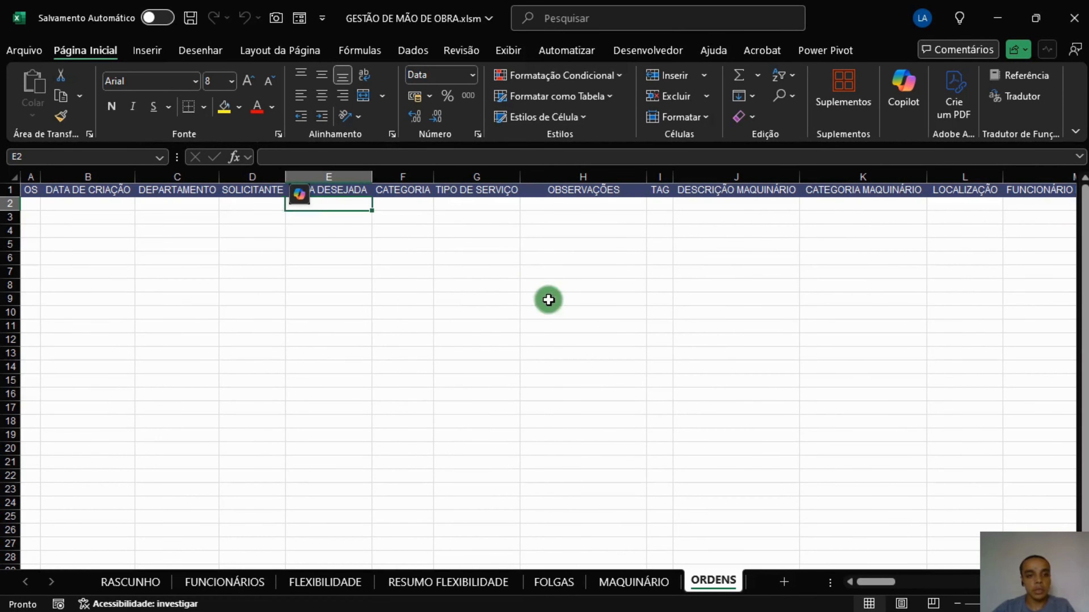
key(alt+F11)
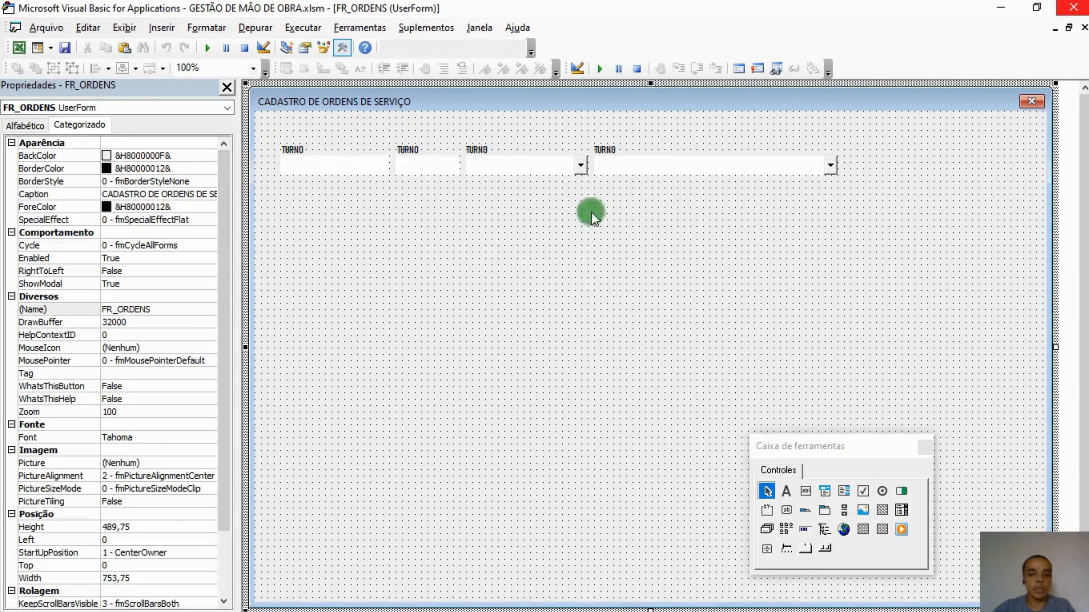
drag(448, 236, 418, 147)
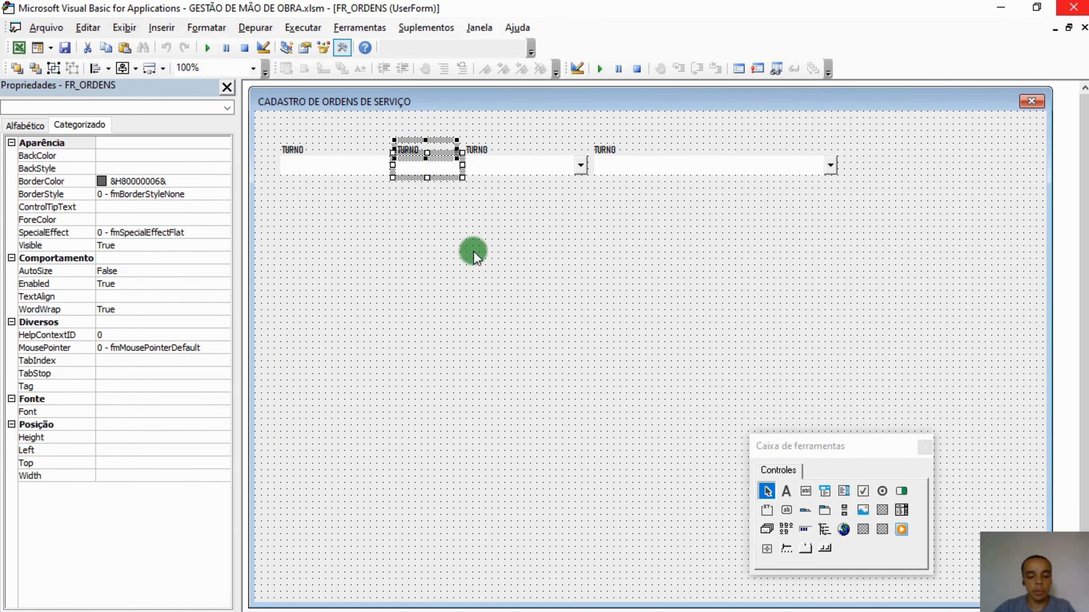
click(608, 273)
key(ctrl+v)
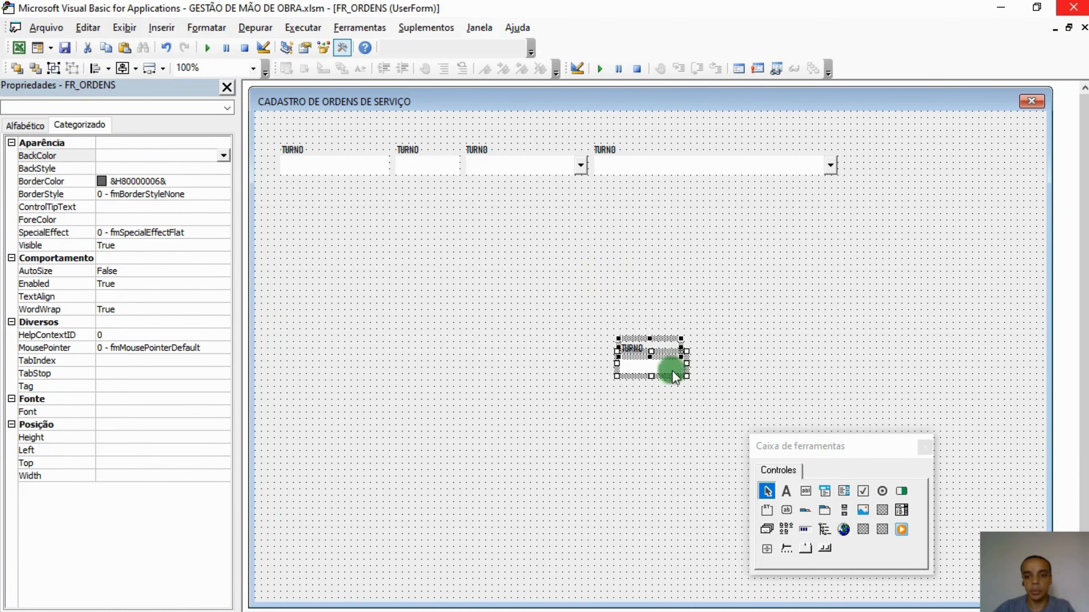
drag(673, 360, 895, 158)
click(776, 234)
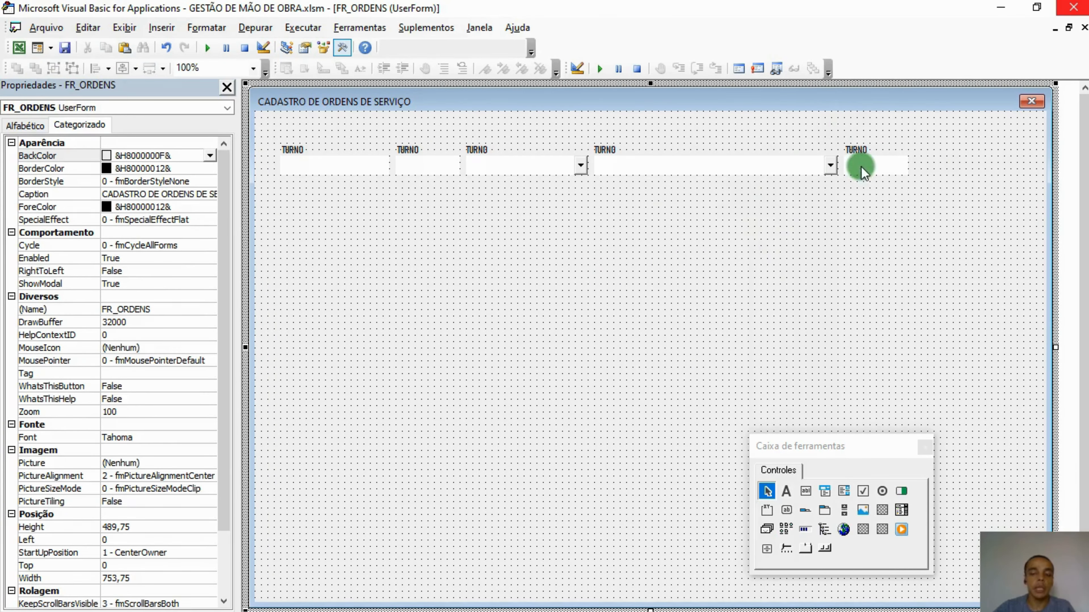
Step: Rename the fifth pair's text box as TB_DATASOL
click(878, 165)
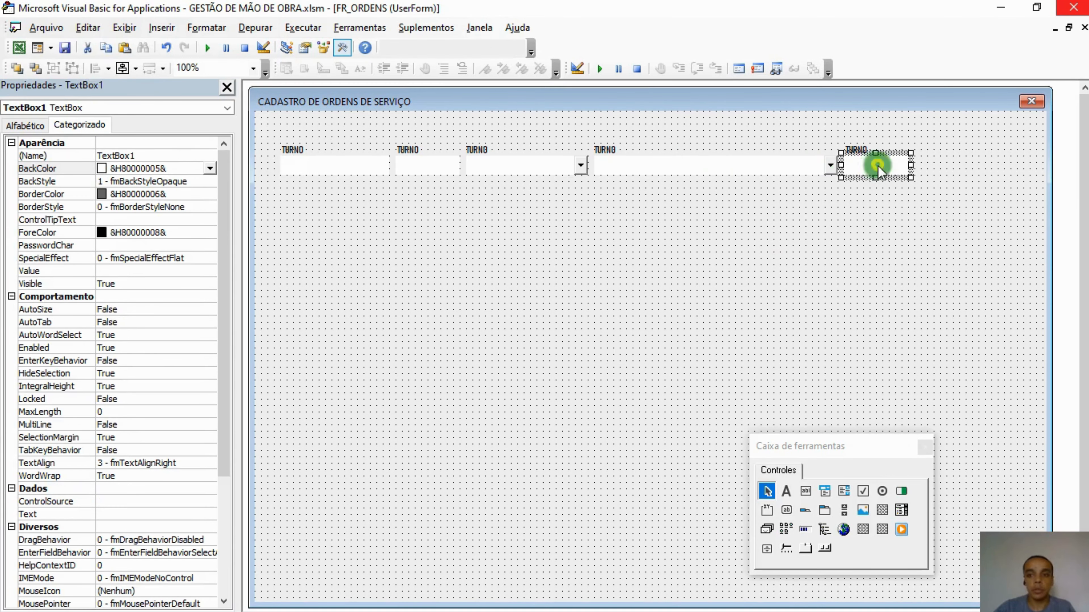
drag(150, 156, 56, 163)
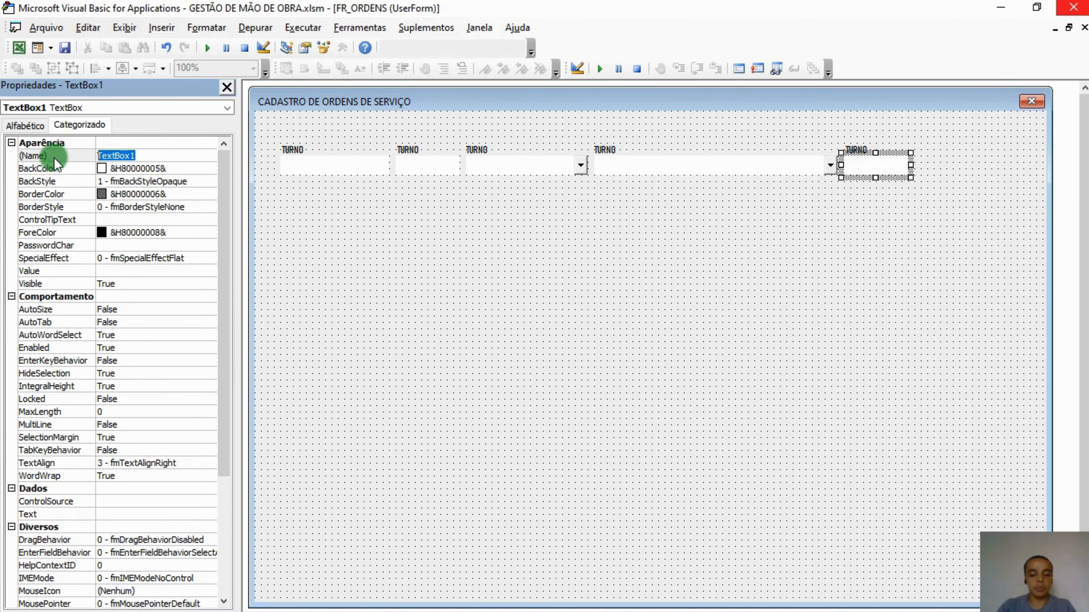
text(TB_DATA)
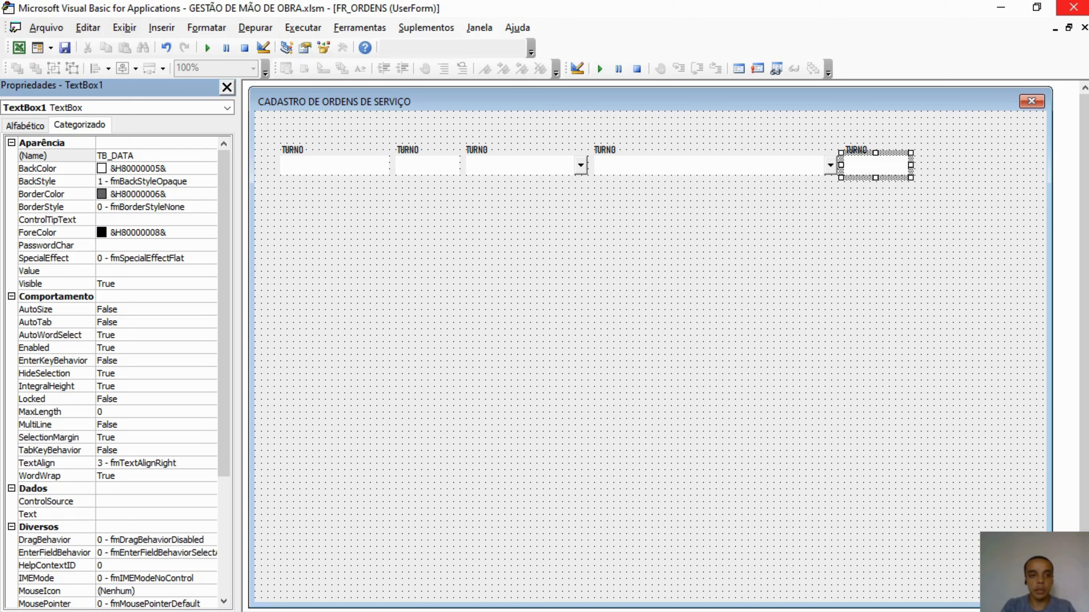
text(SOL)
click(55, 159)
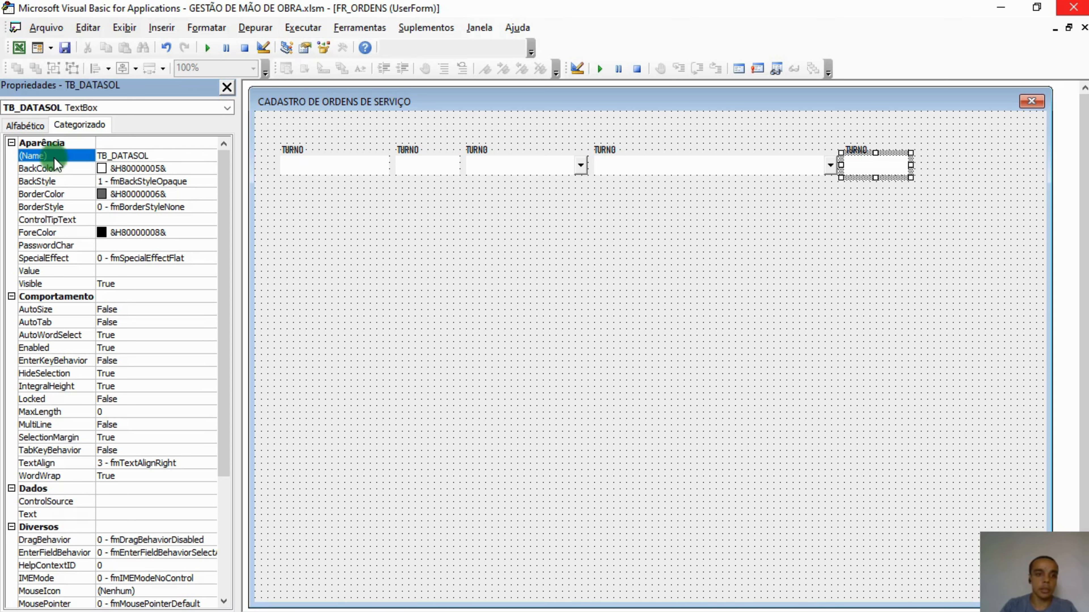
Step: Rename the fifth TURNO label as LB_DATASOL
click(857, 149)
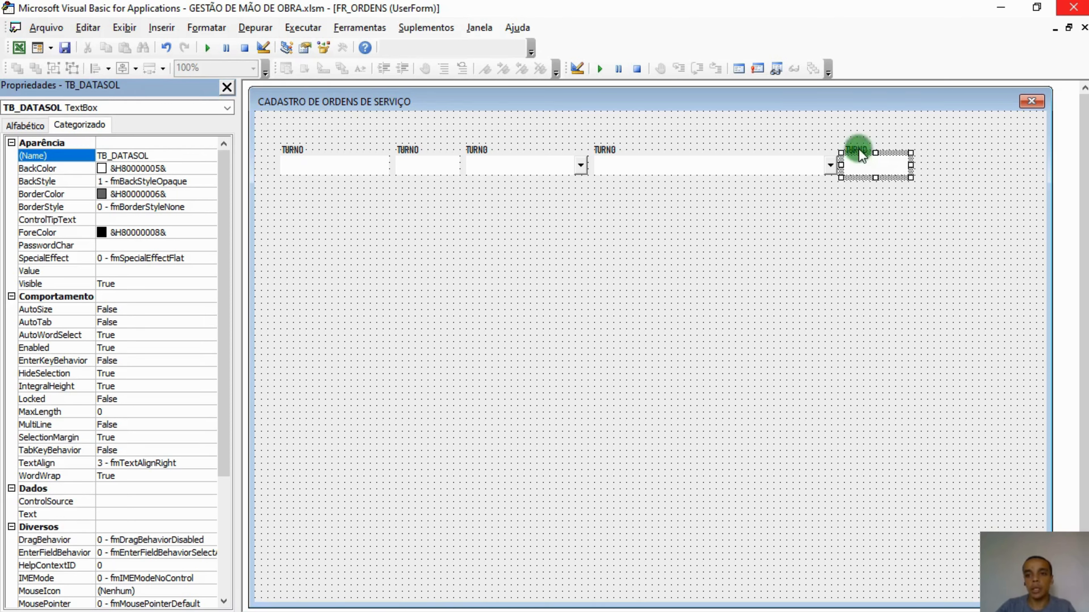
click(167, 155)
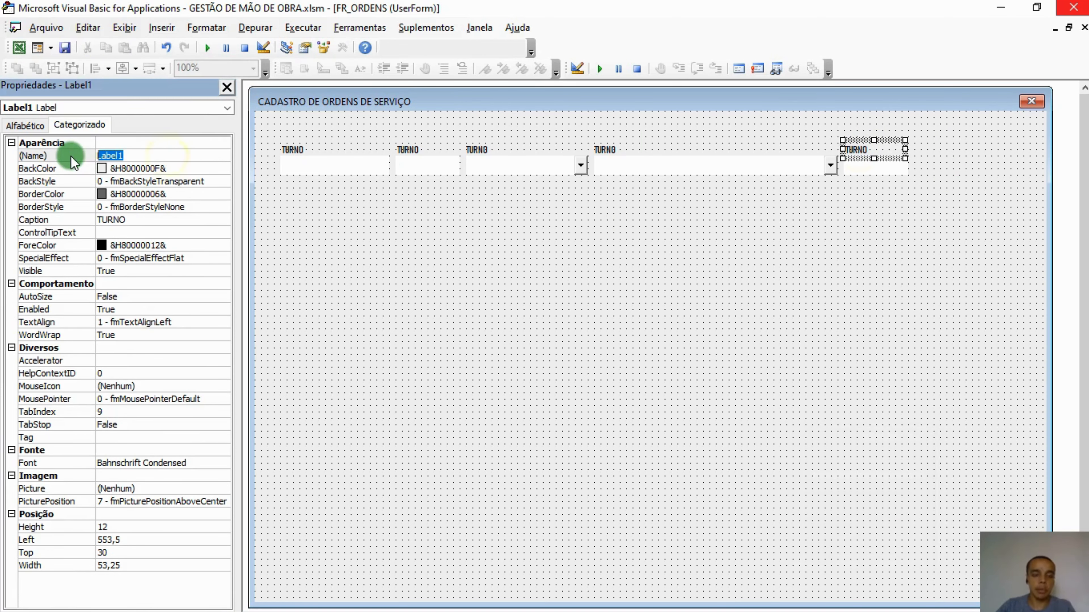
text(LB_DATA)
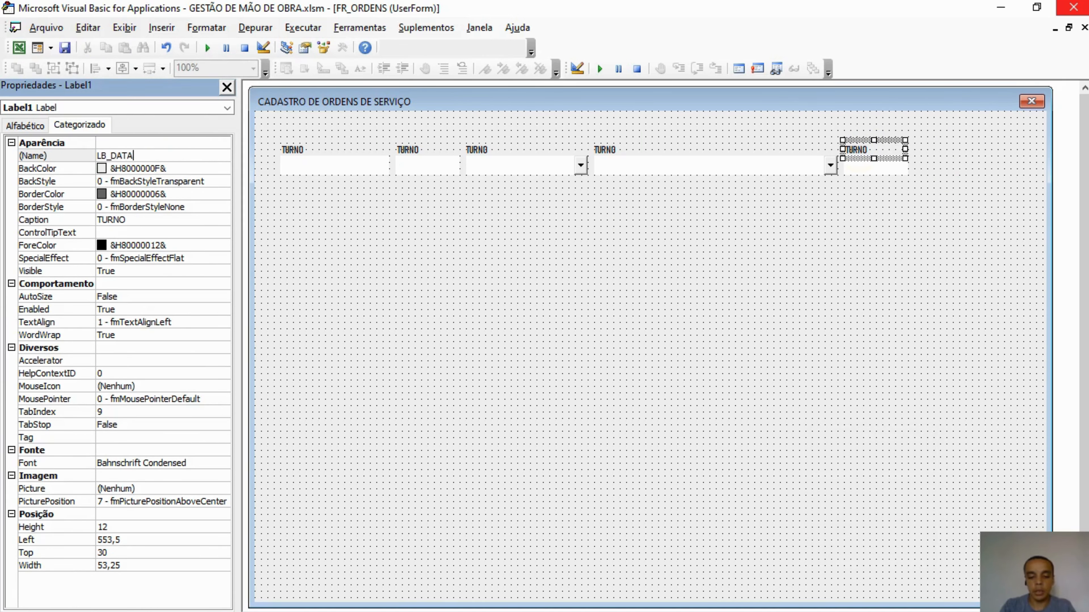
text(SOL)
click(71, 157)
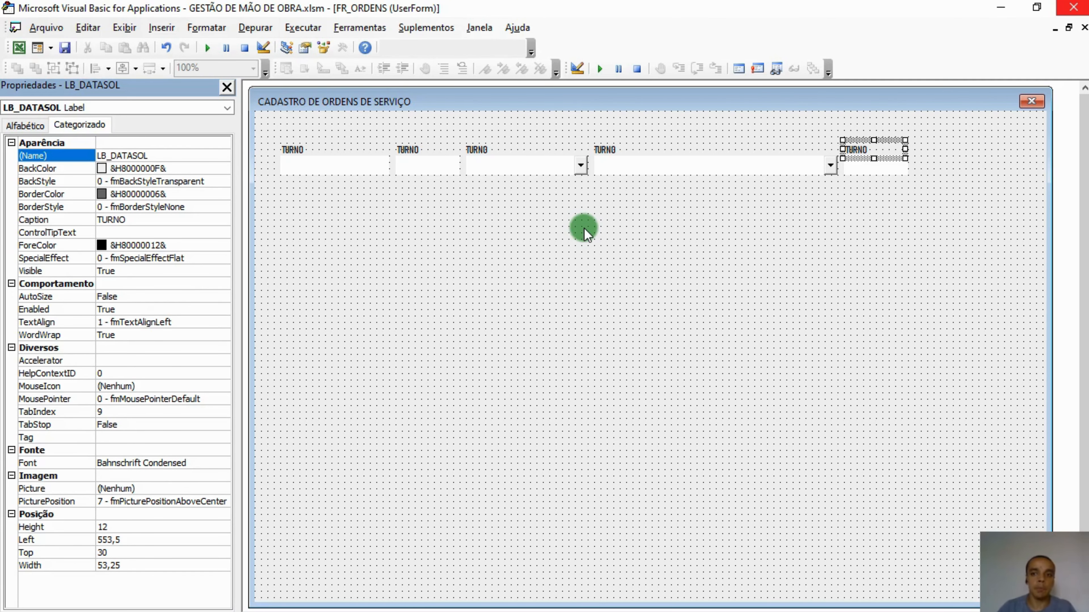
Step: Check the CATEGORIA column in the ORDENS sheet, then duplicate the third label and combo box pair and place the copy at the row's end
key(alt+Tab)
key(Right)
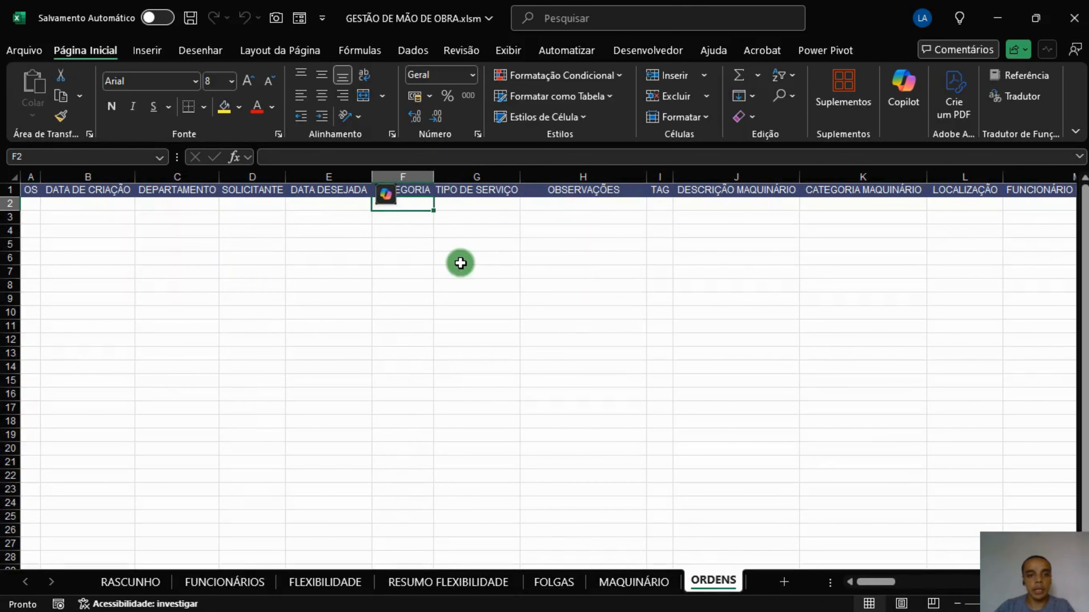
key(alt+Tab)
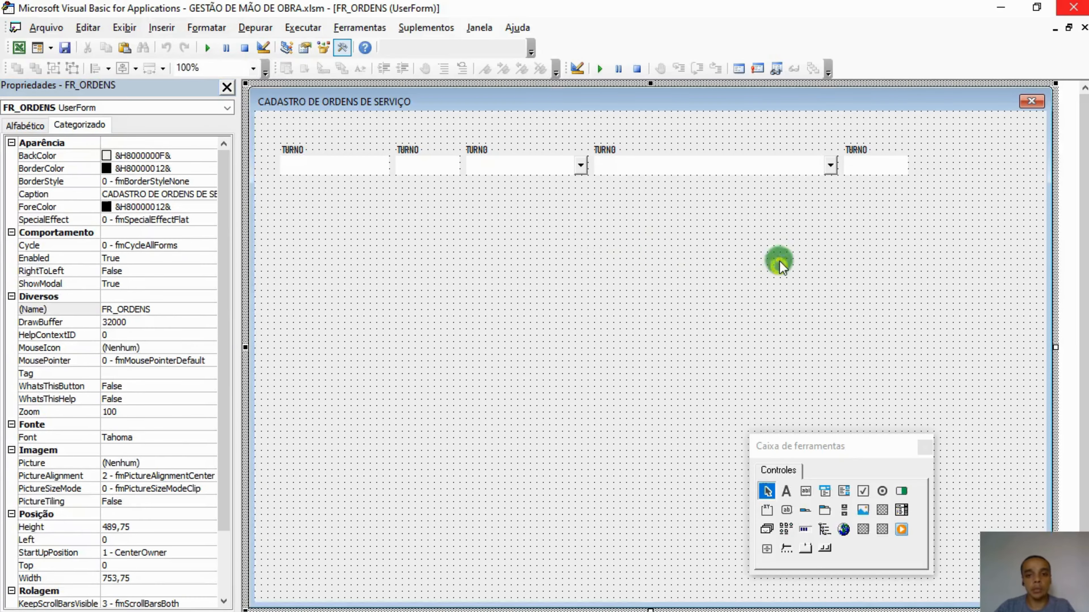
click(477, 148)
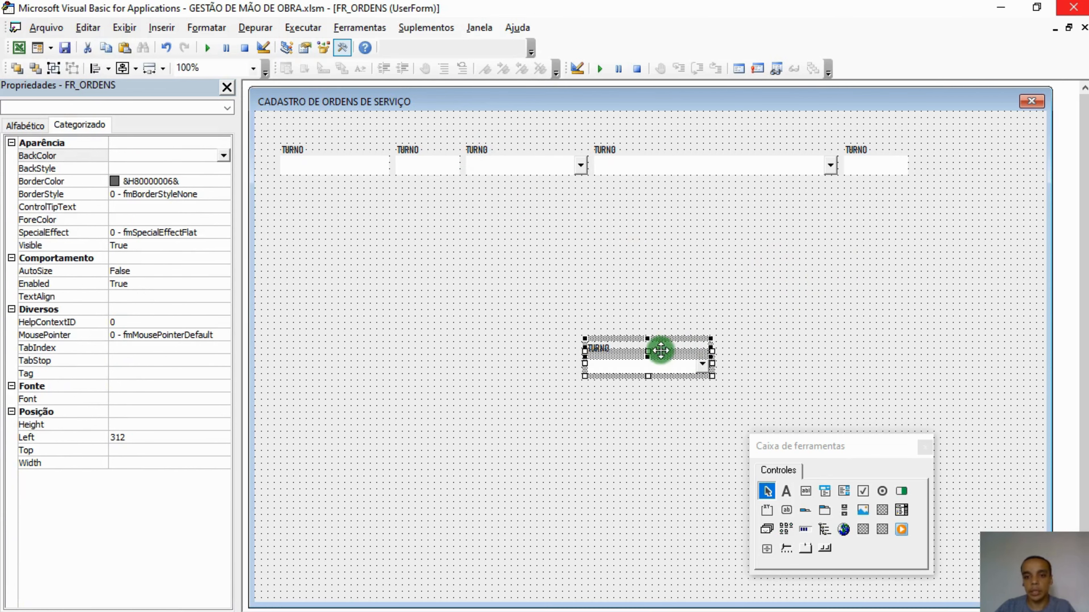
drag(658, 350, 987, 151)
click(899, 248)
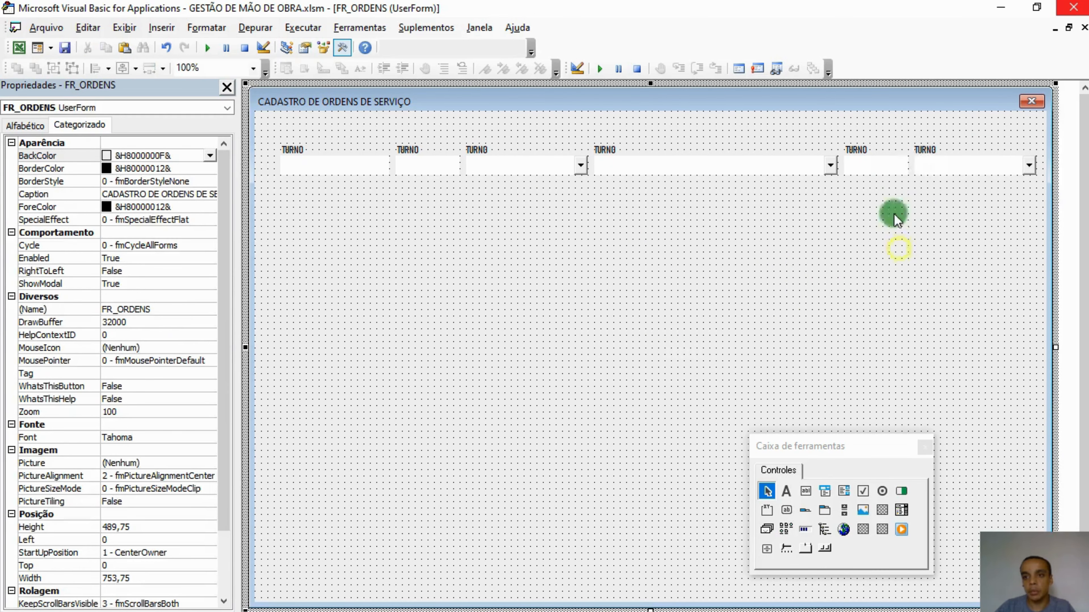
Step: Shift the whole row of labels and fields slightly left together and narrow the form to a width of about 744
drag(1006, 224, 515, 114)
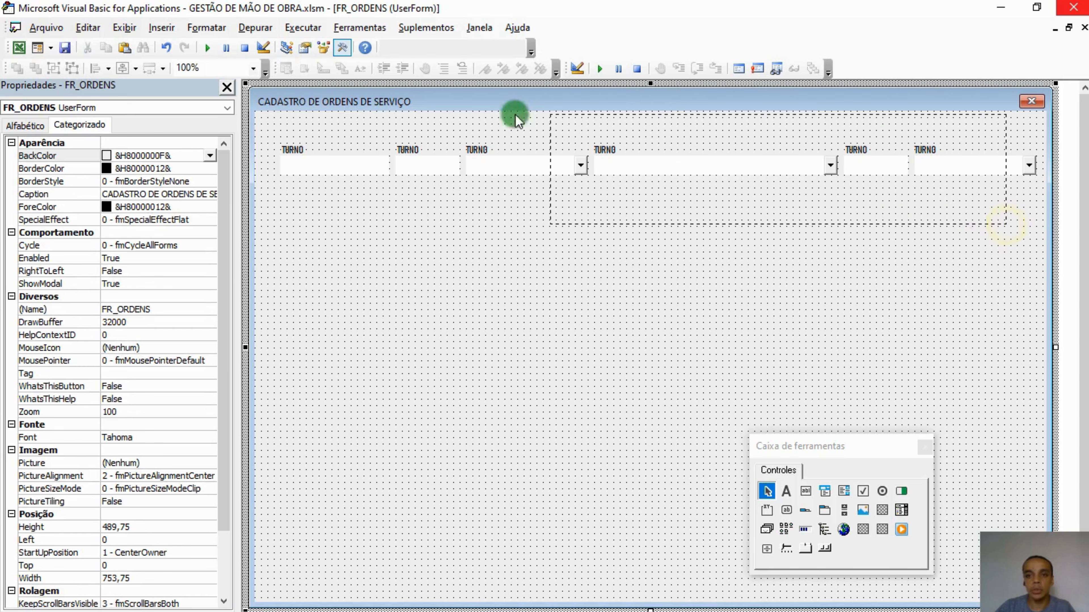
drag(319, 117, 319, 116)
drag(312, 163, 300, 164)
click(581, 282)
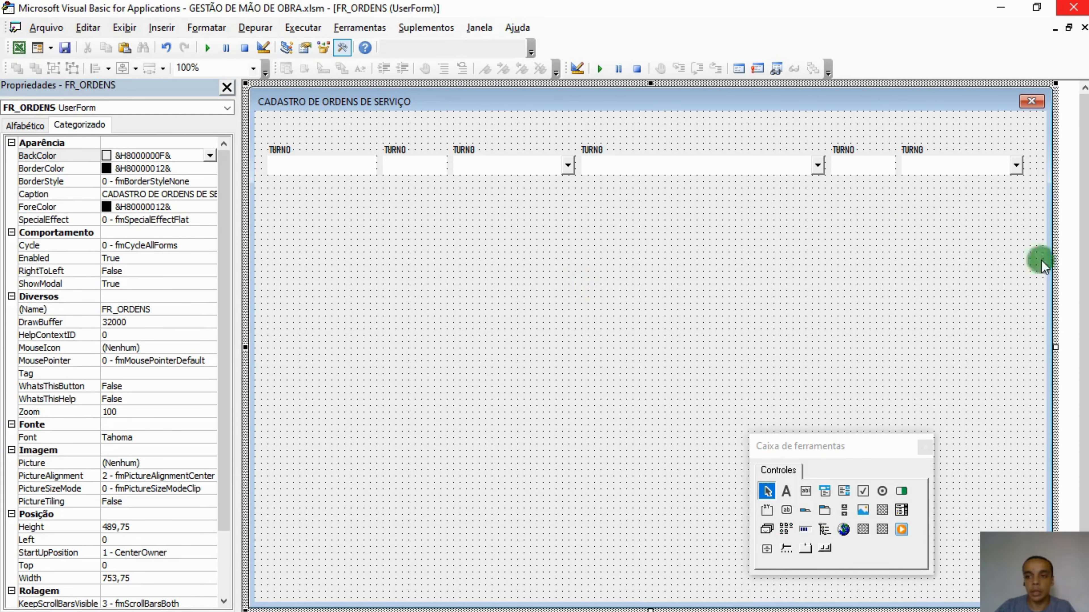
drag(1056, 349, 1046, 346)
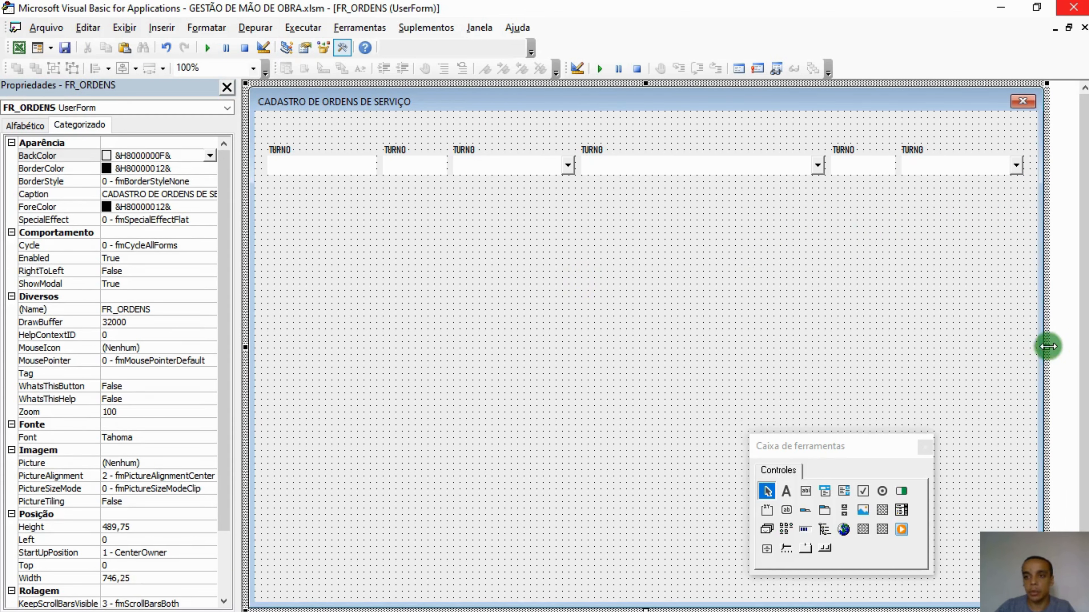
click(964, 274)
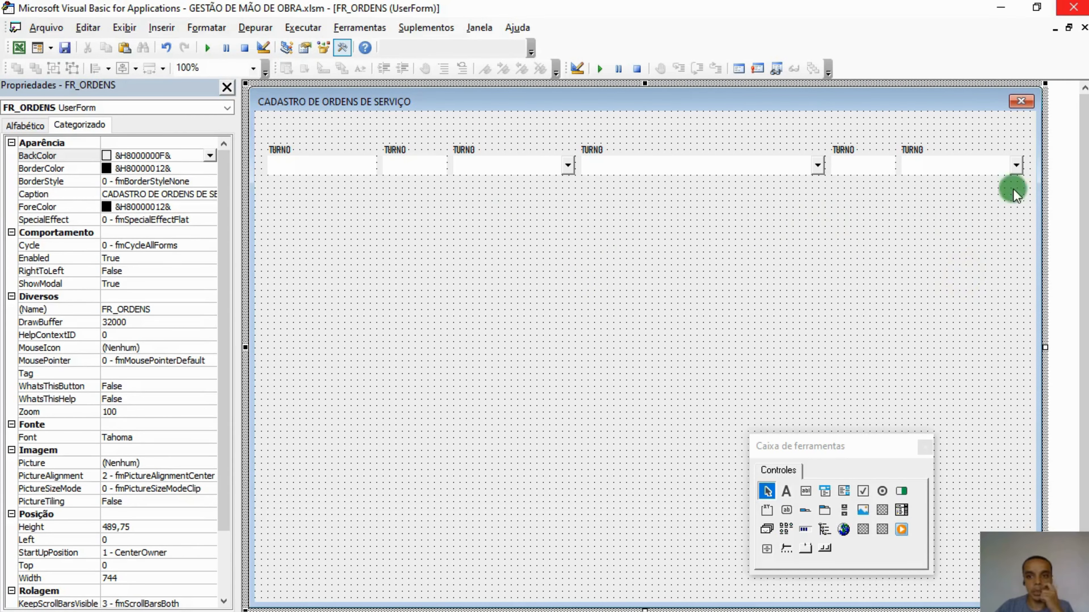
Step: Rename the sixth TURNO label in the first row as LB_CAT
click(947, 210)
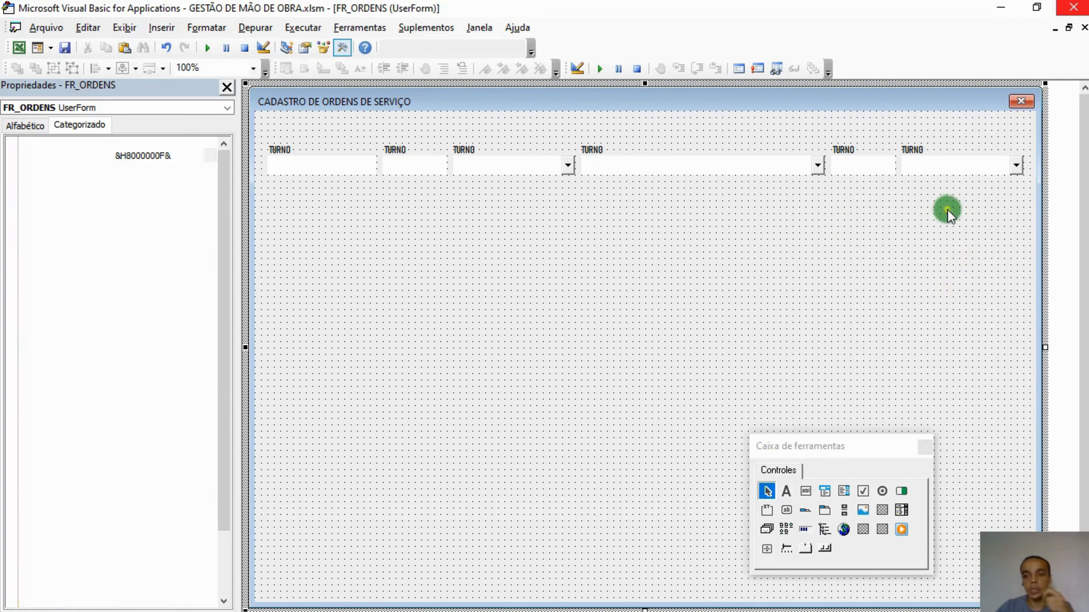
click(932, 154)
click(147, 156)
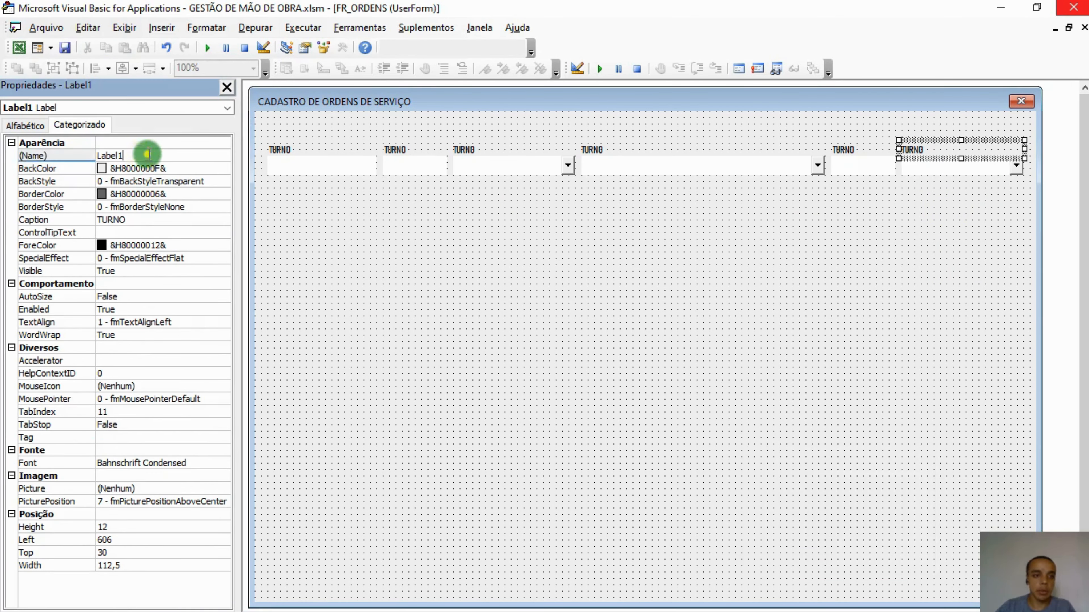
click(31, 158)
text(LB_CA)
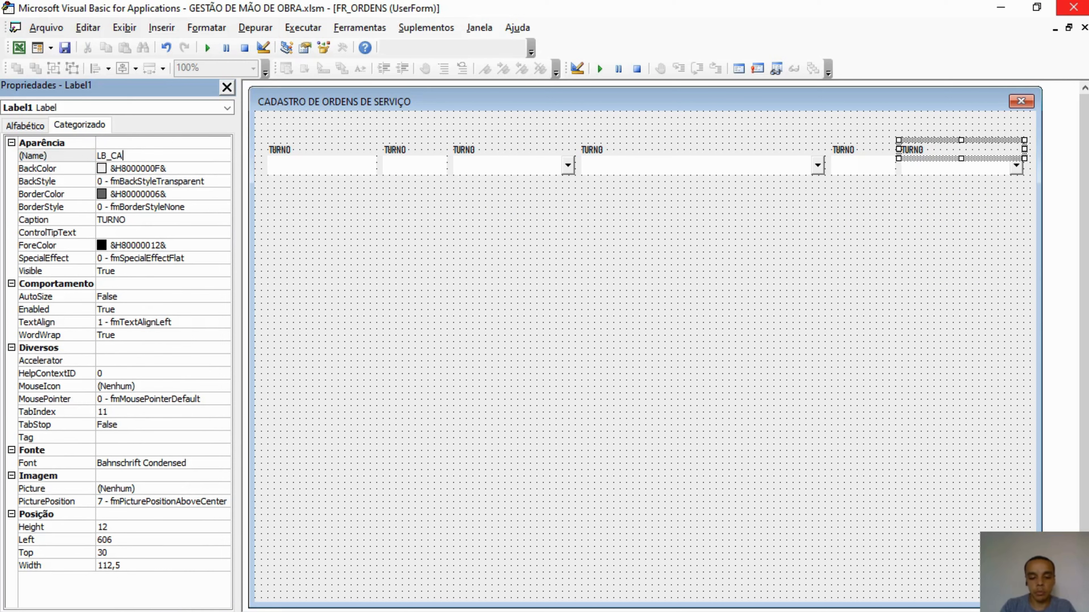
text(T)
key(Return)
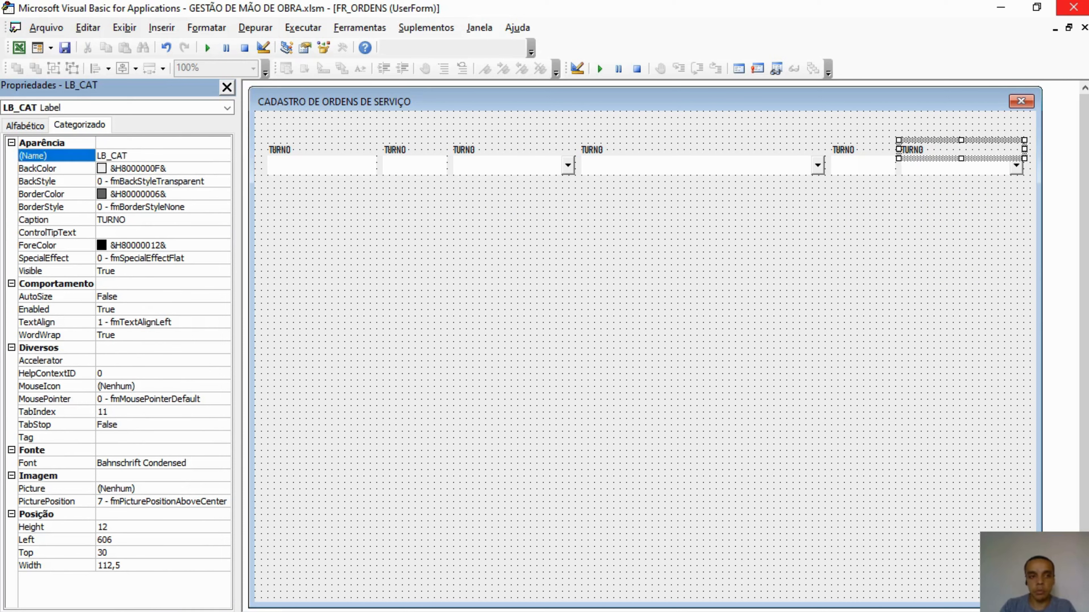
Step: Rename the combo box under the sixth label as CB_CAT
click(978, 176)
click(53, 158)
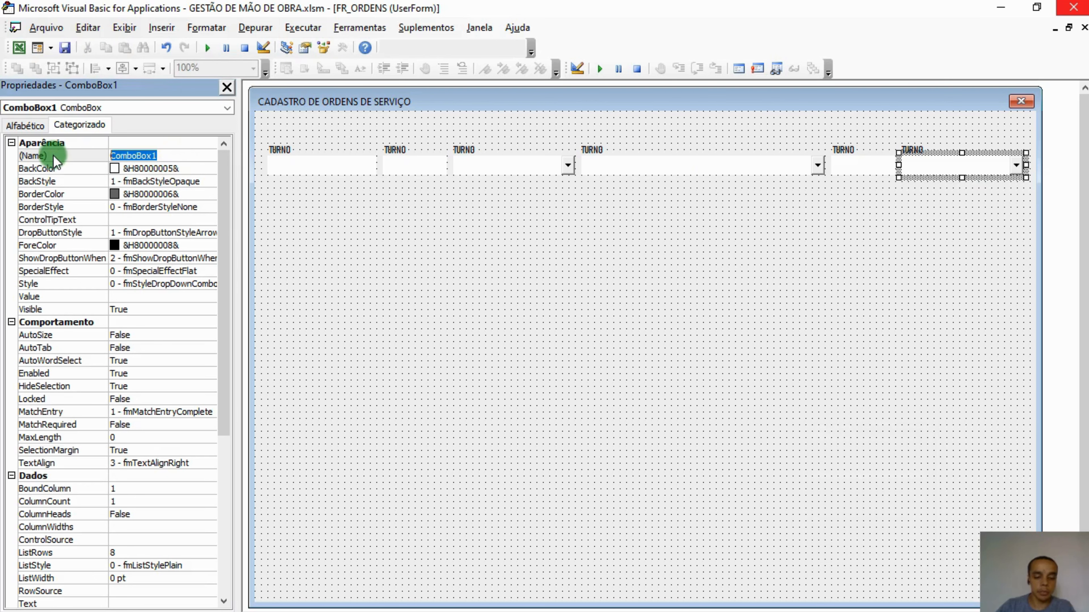
text(CB_CAT)
click(53, 158)
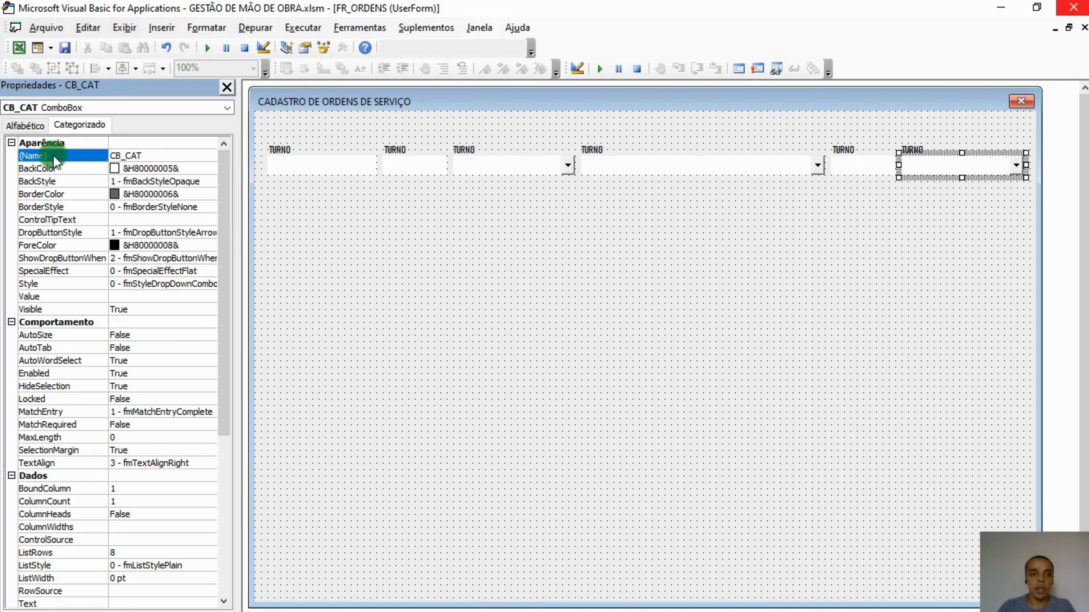
click(311, 317)
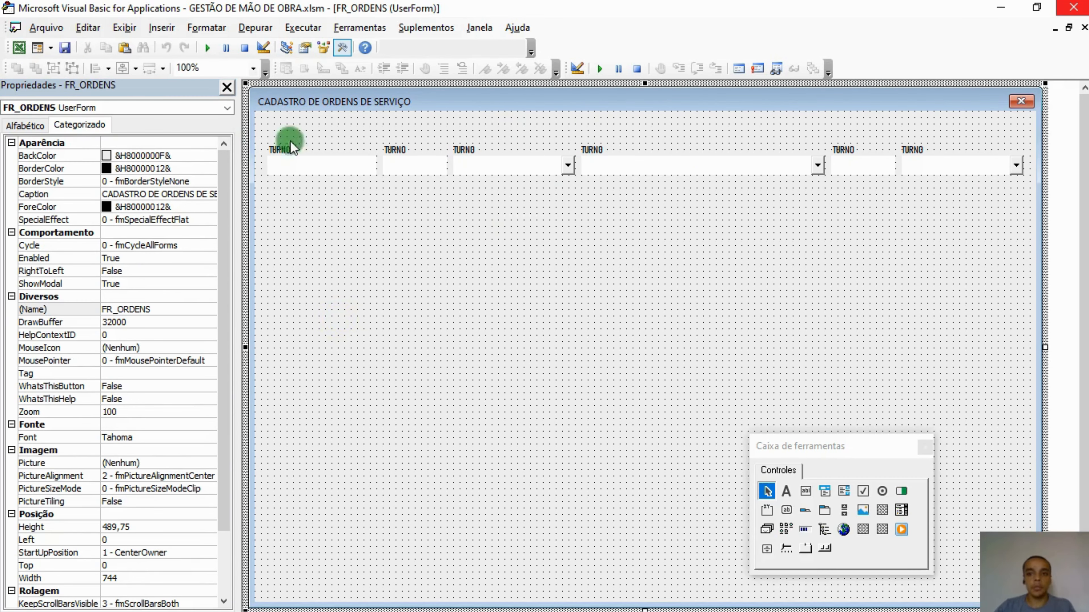
Step: Check the TIPO DE SERVIÇO column in the ORDENS sheet, then duplicate the sixth label and combo box pair and place the copy at the start of a second row
key(alt+F11)
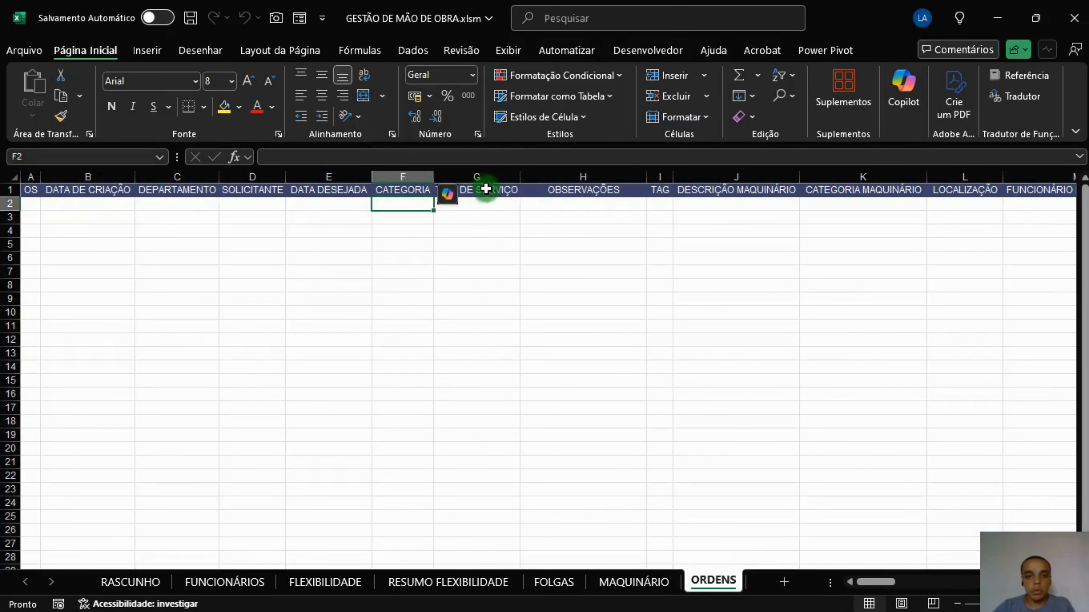
click(501, 204)
key(alt+F11)
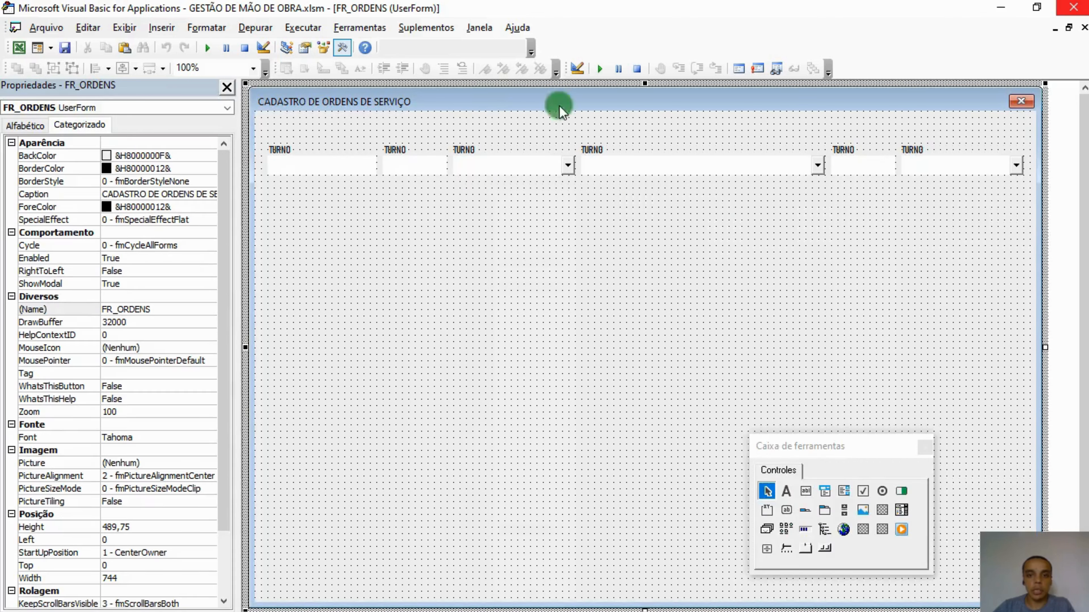
drag(973, 228, 936, 121)
key(ctrl+c)
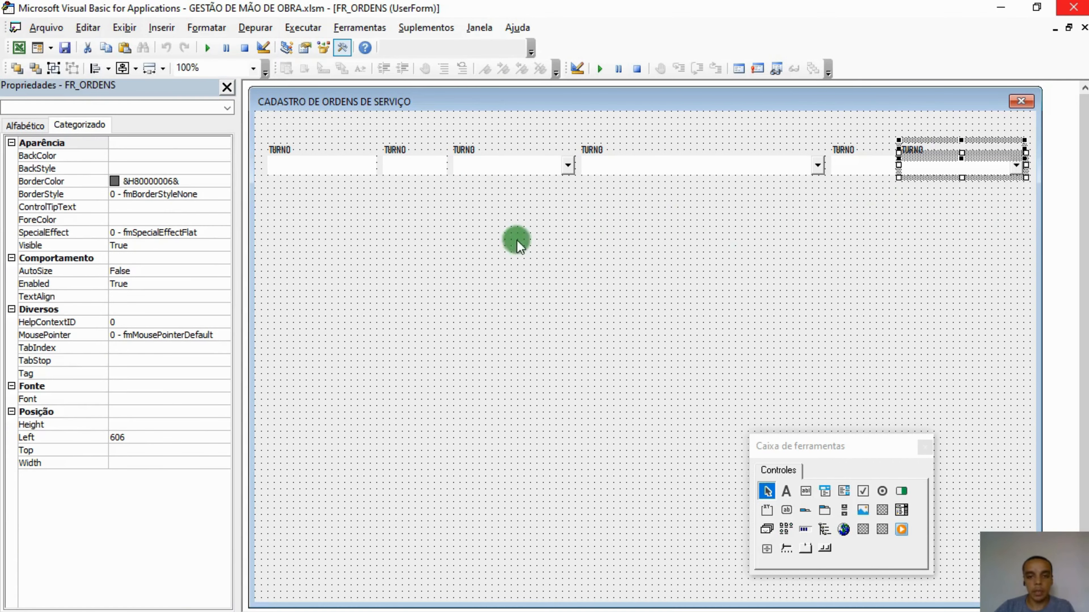
key(ctrl+v)
drag(603, 355, 291, 198)
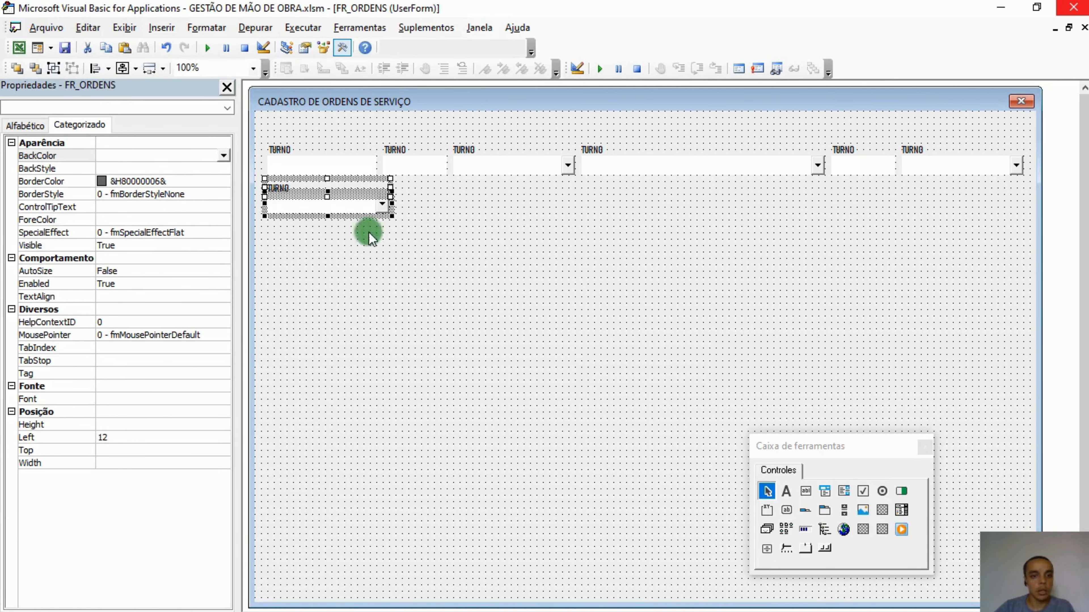
Step: Rename the second row's TURNO label as LB_TIPO
click(342, 251)
click(286, 193)
click(157, 157)
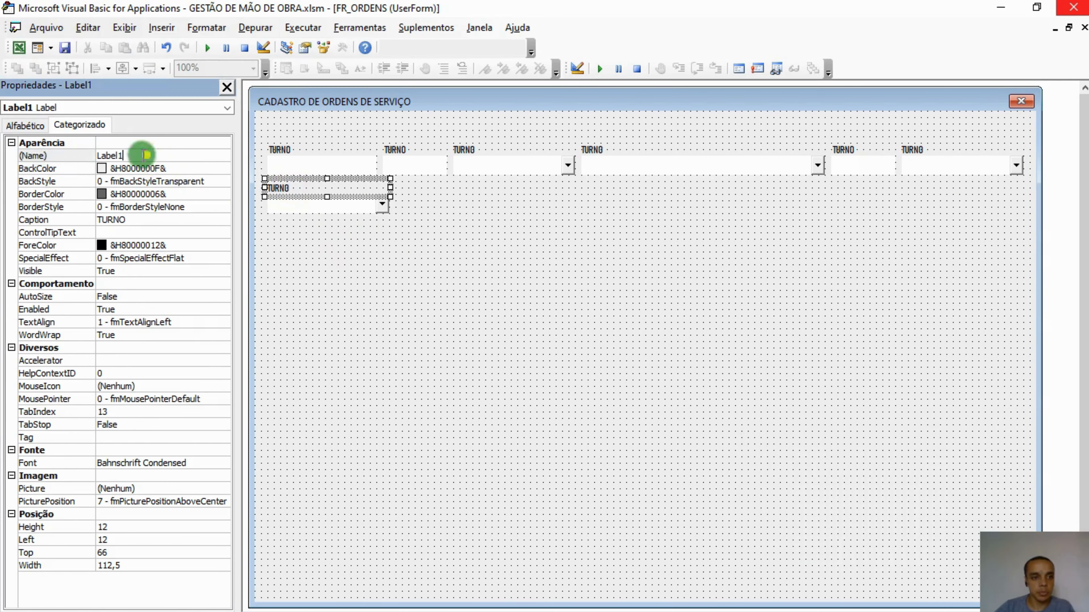
click(42, 156)
text(LB_TIPO)
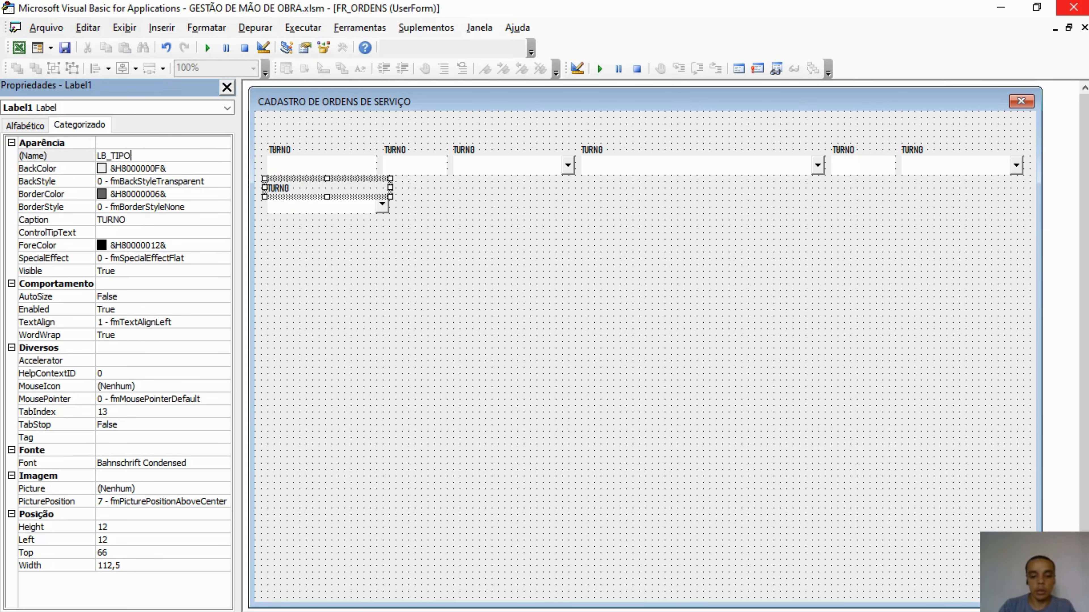
Step: Rename the second row's combo box as CB_TIPO
click(279, 201)
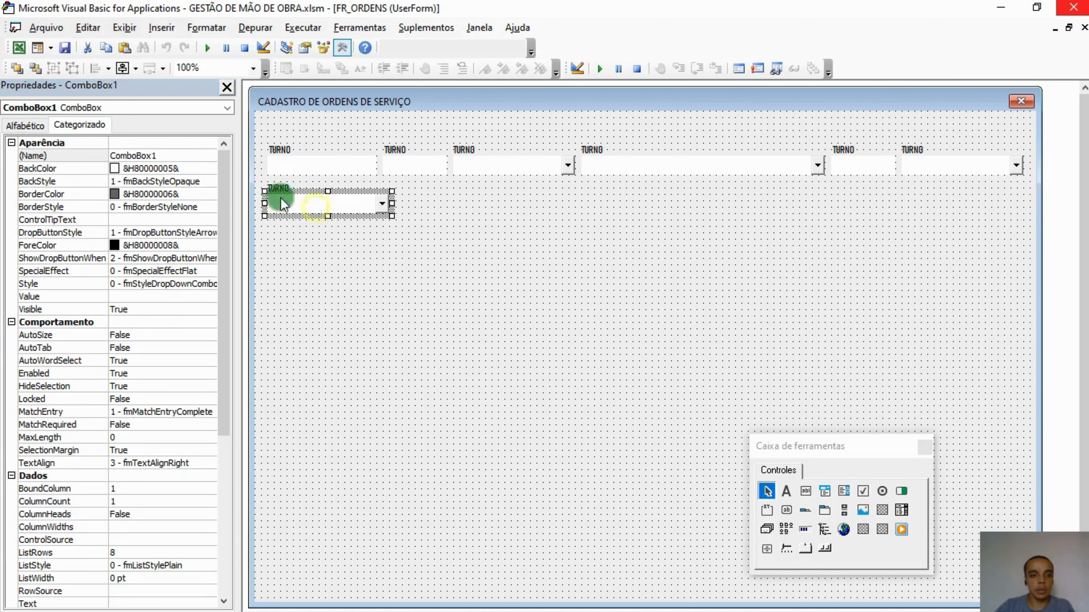
click(165, 154)
click(35, 155)
text(CB_TIPO)
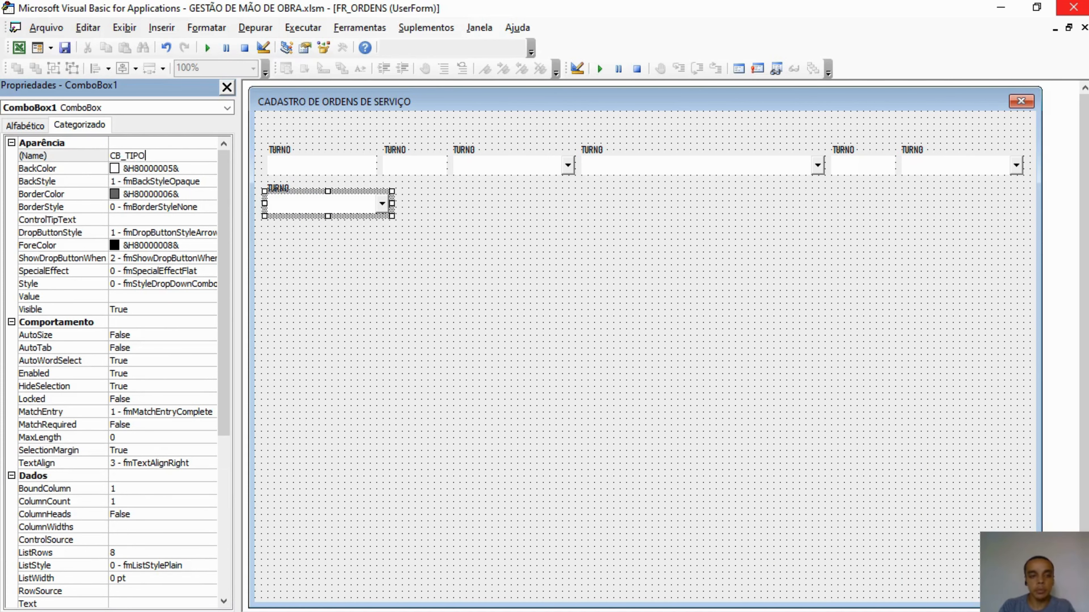
key(Return)
Step: Check the OBSERVAÇÕES column in the ORDENS sheet, then duplicate the first label and text box pair and place the copy in the form's lower left area
key(alt+F11)
click(566, 200)
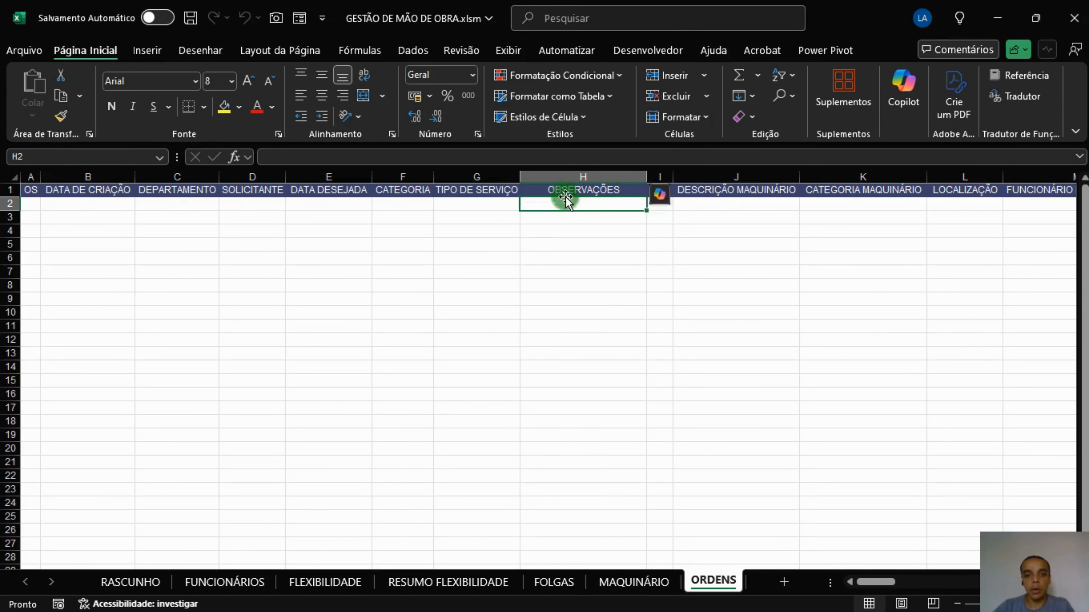
key(alt+Tab)
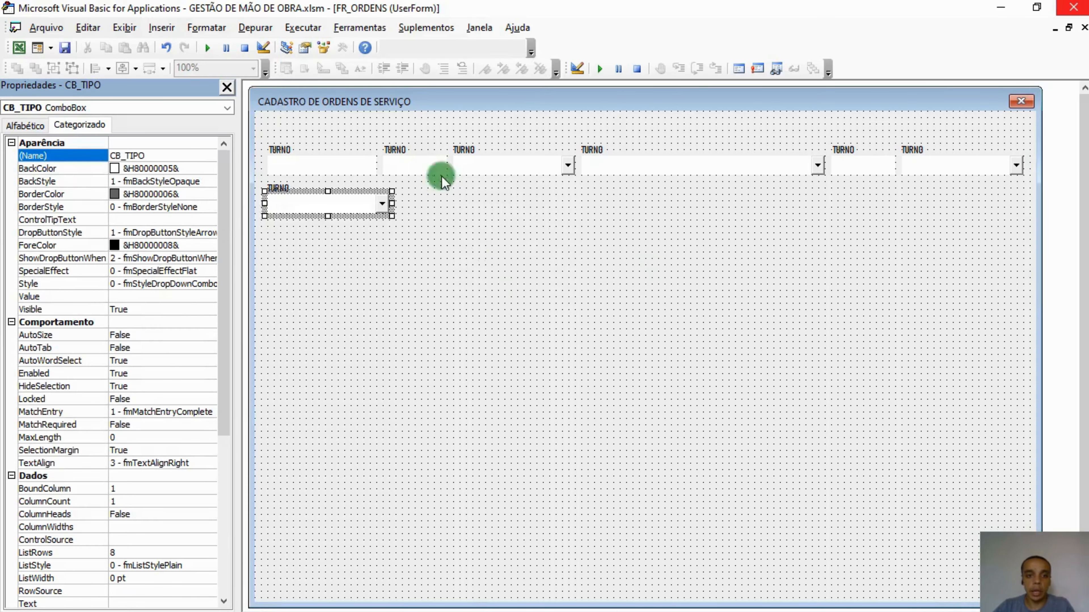
click(480, 244)
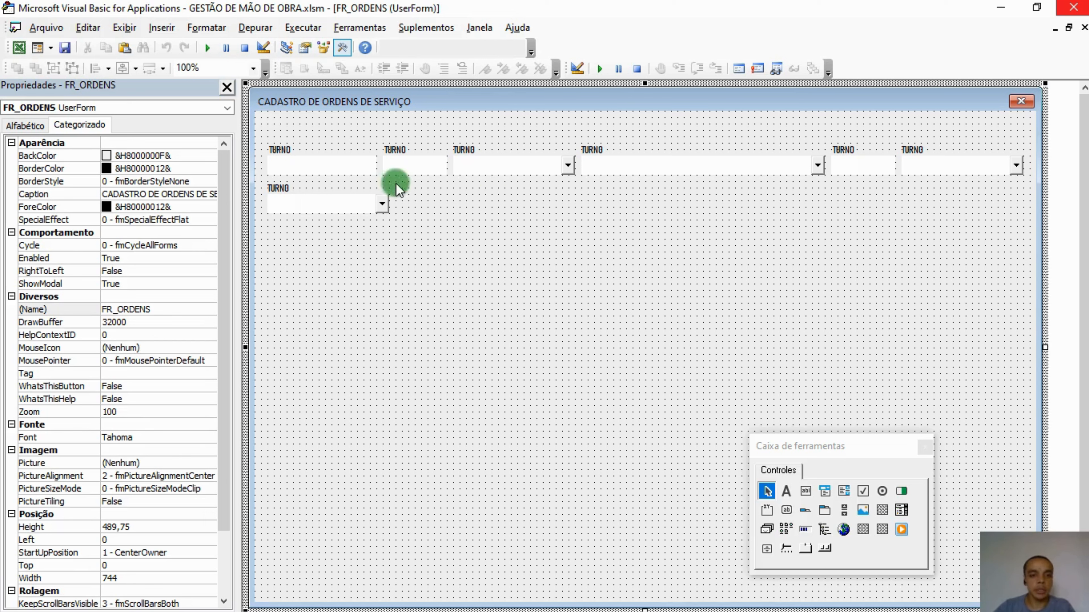
click(306, 150)
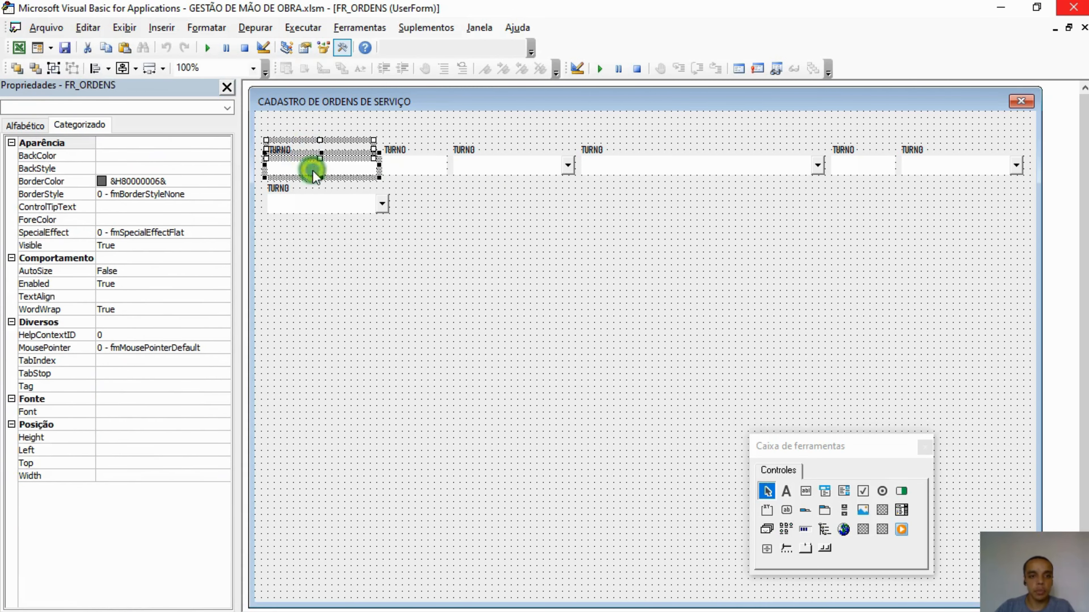
click(483, 299)
key(ctrl+v)
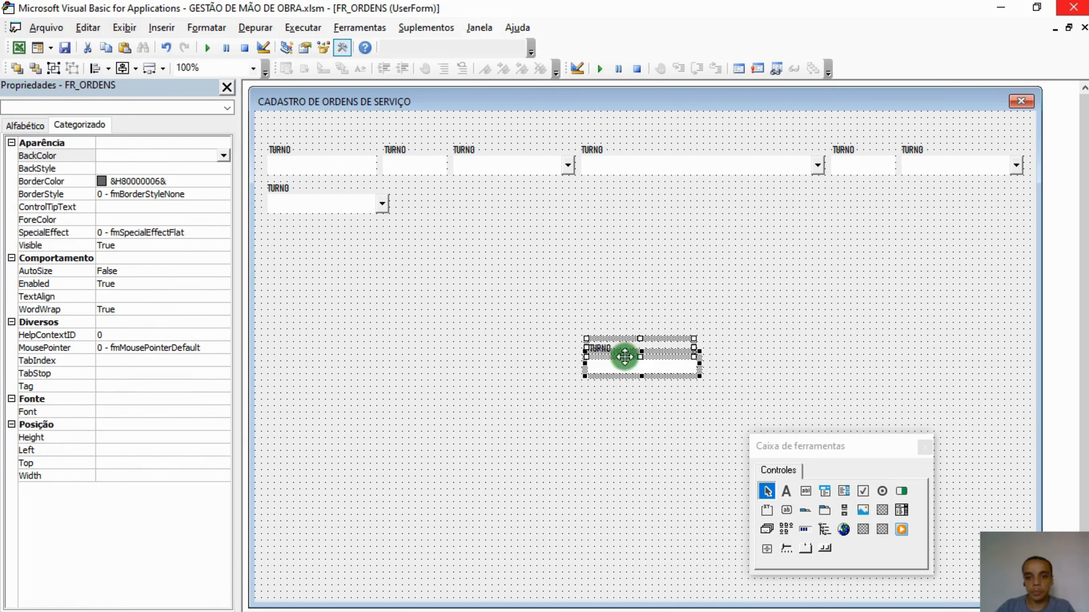
drag(624, 355, 304, 403)
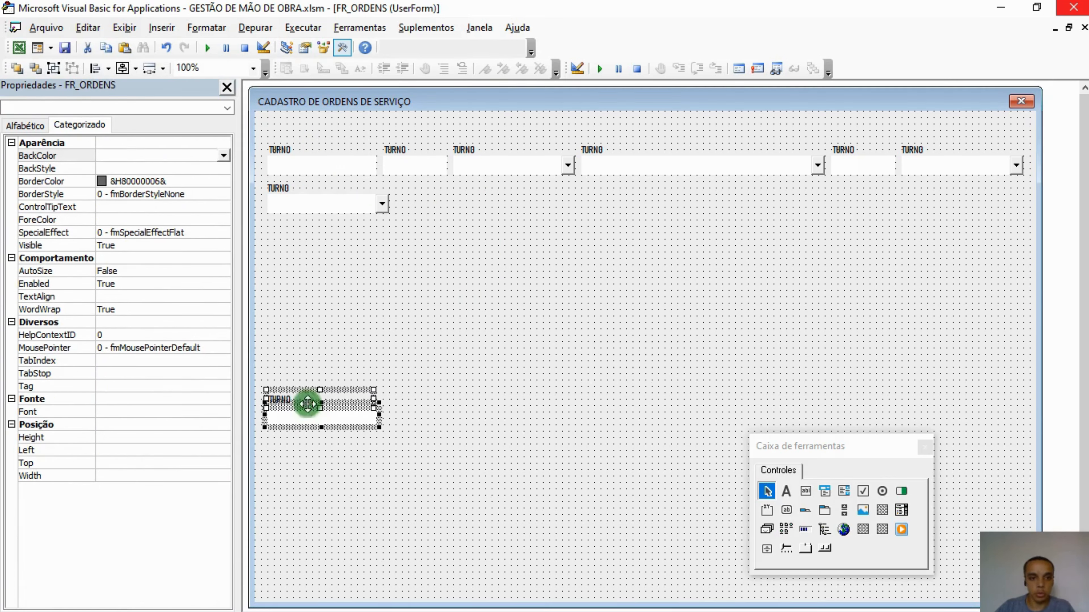
Step: Stretch the lower label and text box together across the form, making the label about 701 wide, and move the toolbox clear of them
drag(376, 416, 1025, 396)
drag(843, 448, 857, 223)
click(649, 503)
Step: Rename the lower, full-width TURNO label as LB_OBS
click(396, 401)
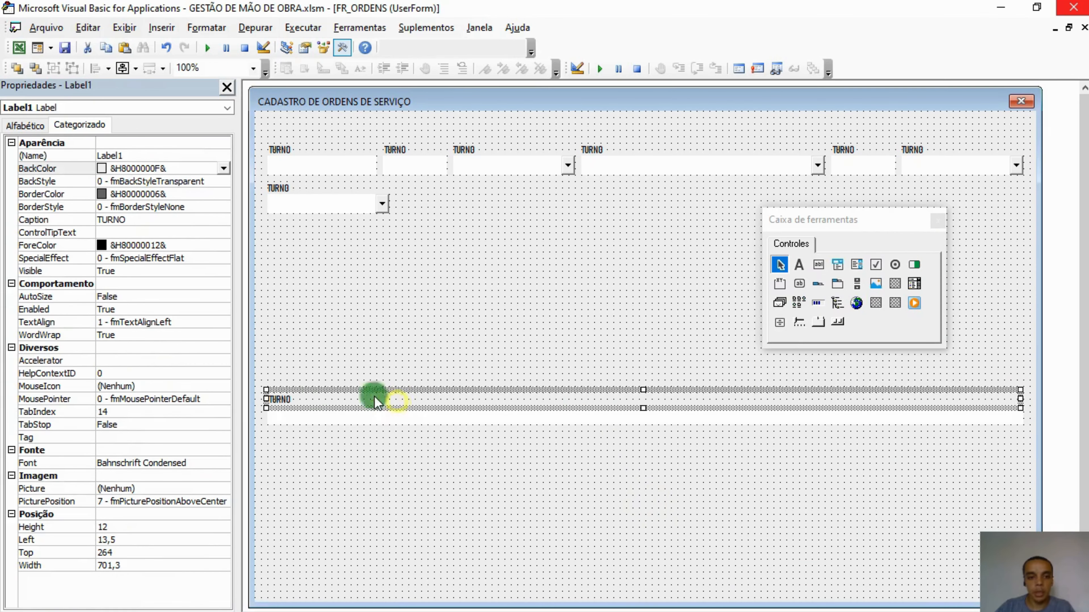
click(64, 156)
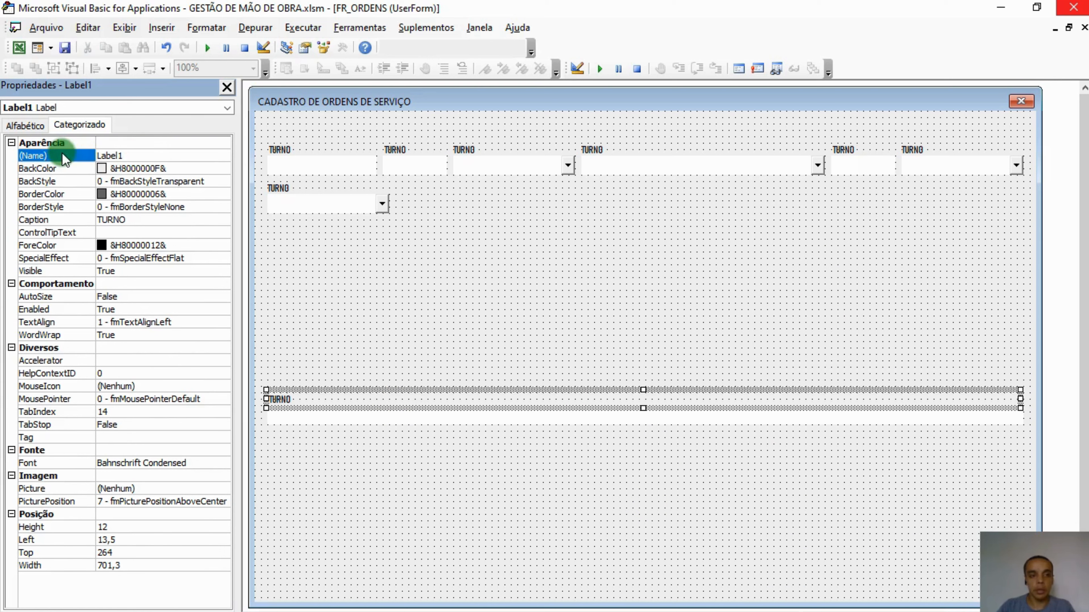
double_click(105, 155)
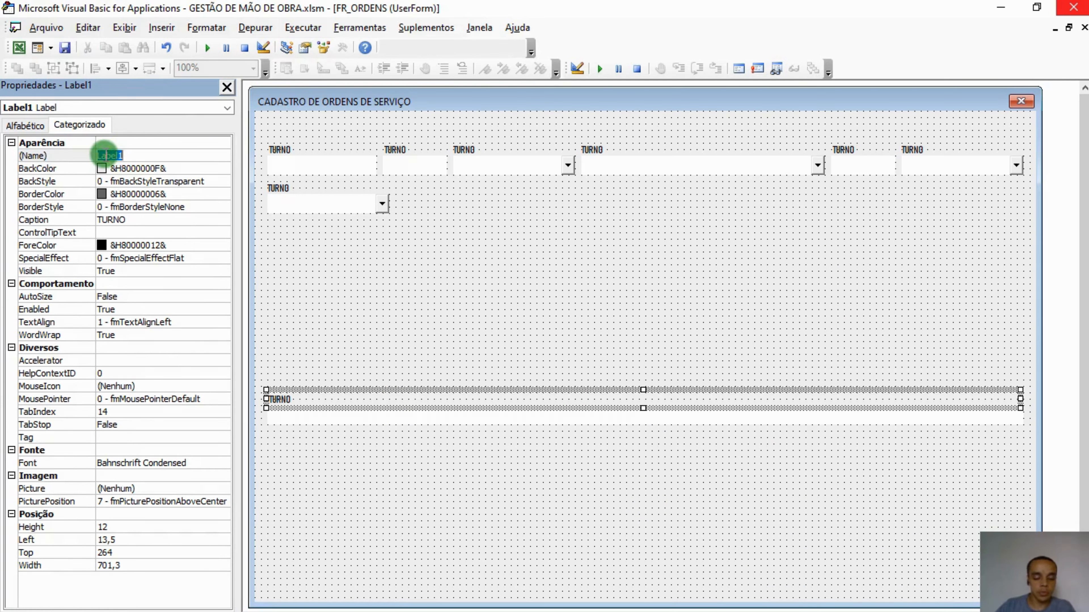
text(LB_OBS)
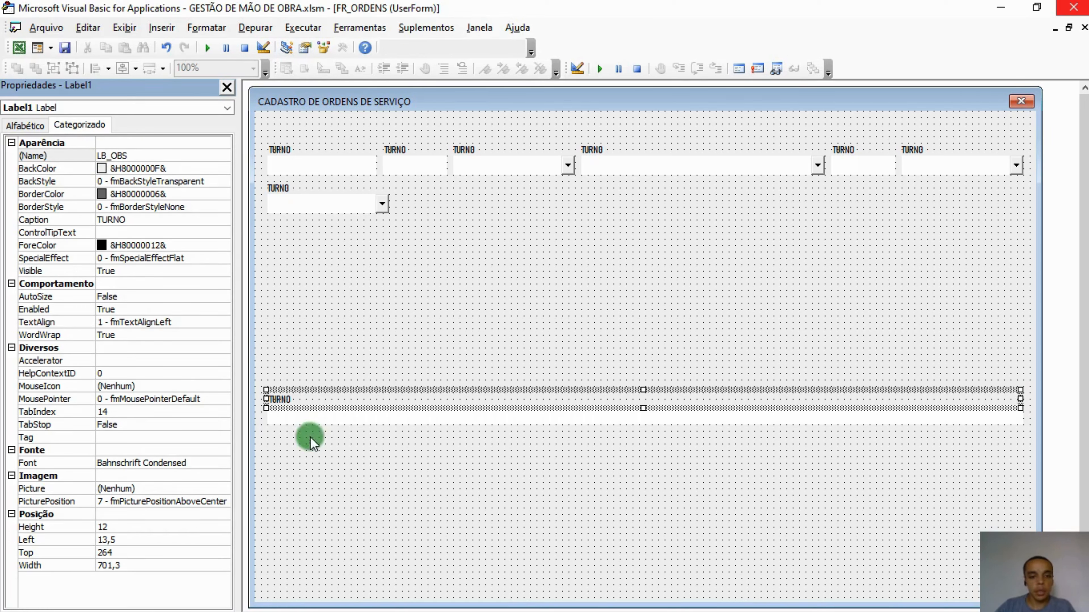
Step: Rename the full-width text box beneath the LB_OBS label as TB_OBS
click(318, 416)
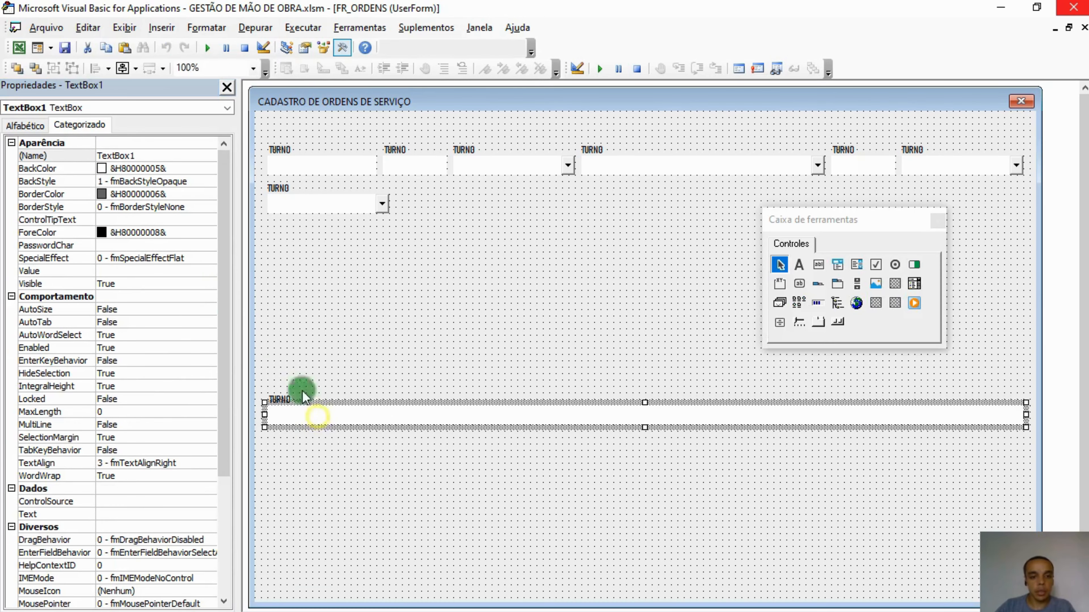
click(145, 155)
double_click(146, 154)
text(TB)
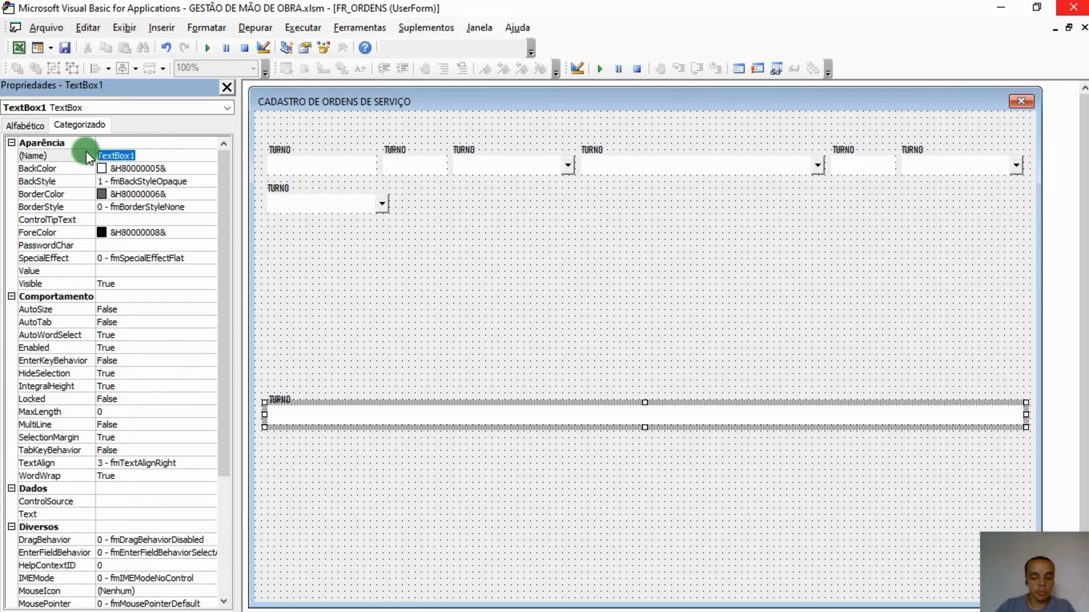
text(_OBS)
key(Return)
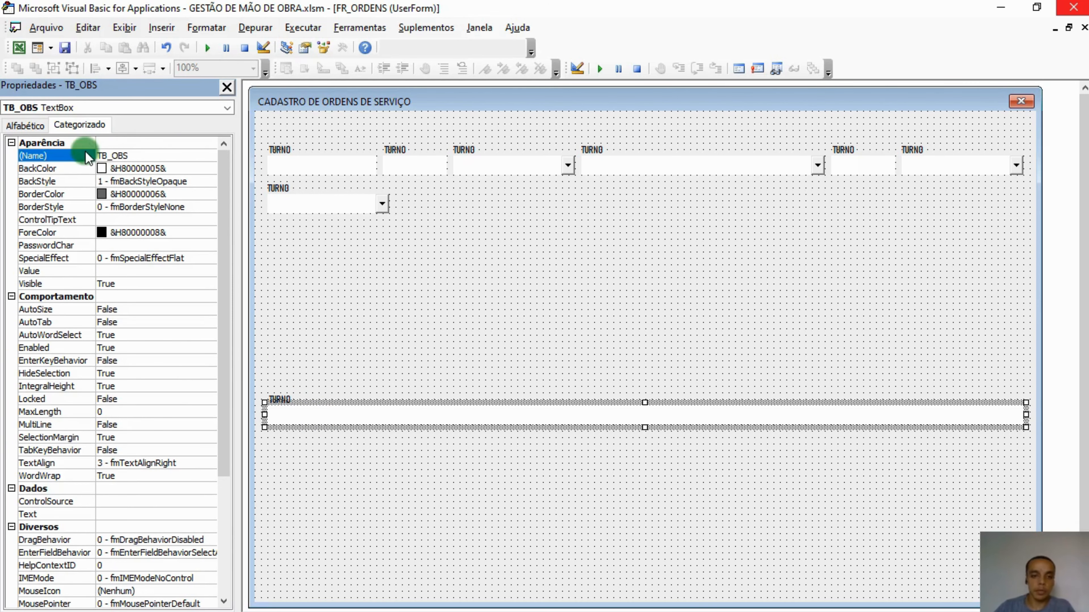
Step: Extend the TB_OBS text box downward into a tall observations area, about five times its single-line height
click(647, 427)
click(647, 429)
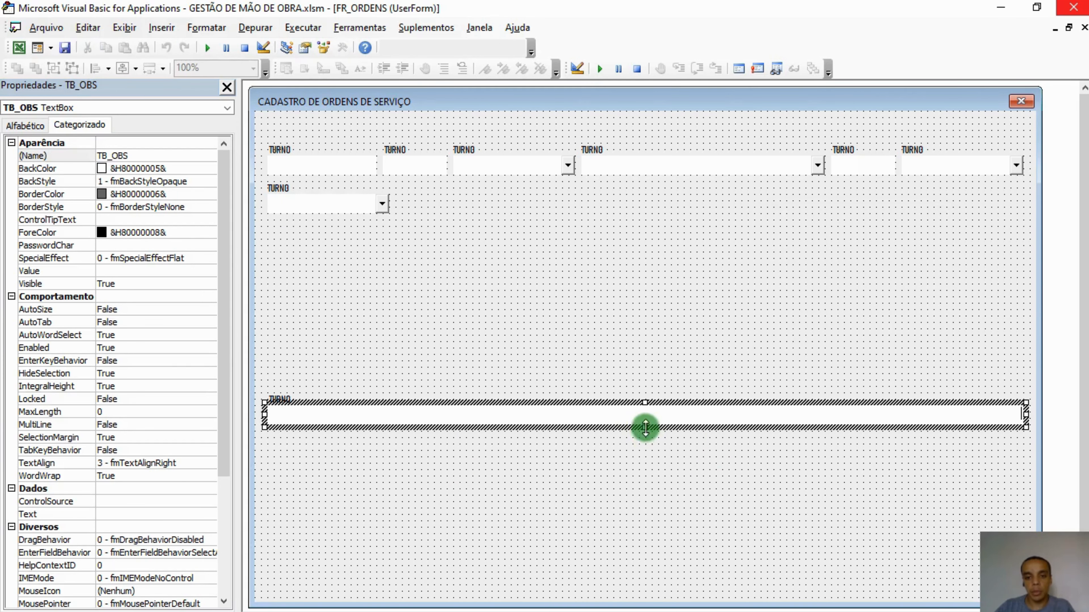
click(635, 452)
click(648, 418)
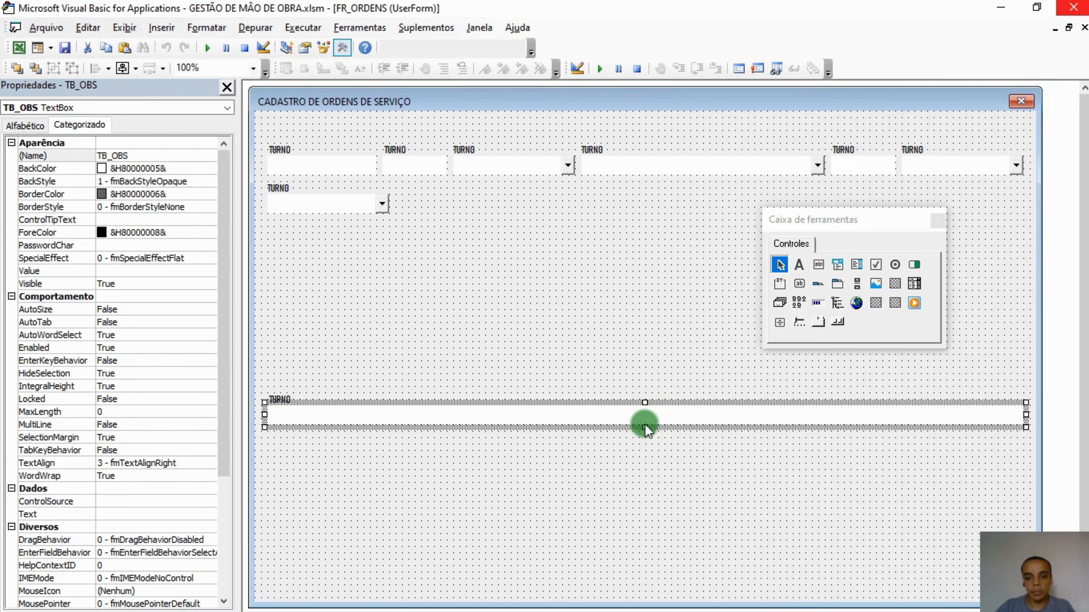
drag(645, 428, 645, 525)
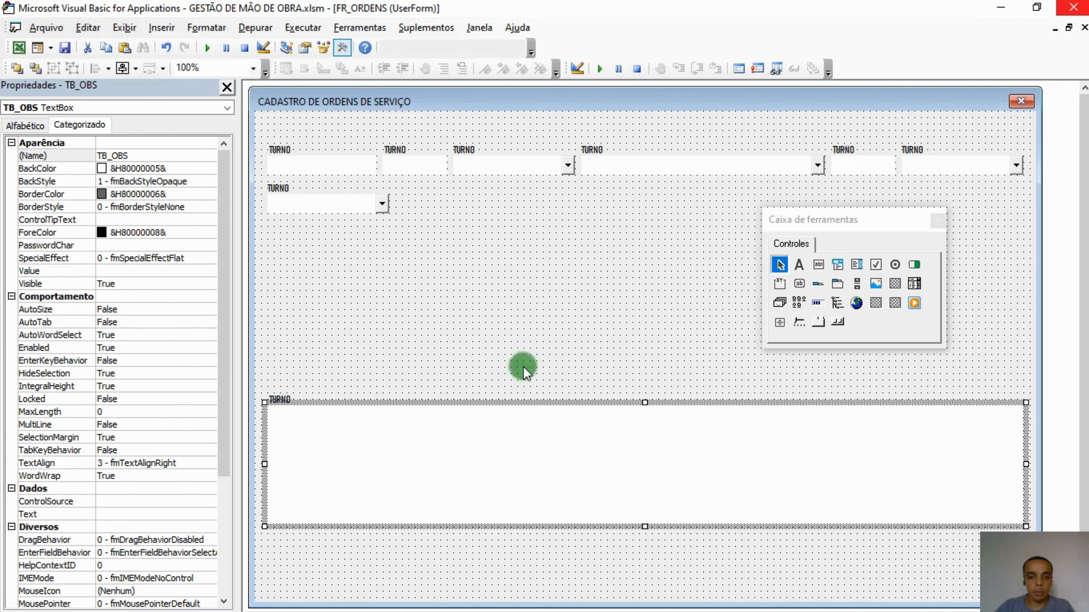
click(514, 543)
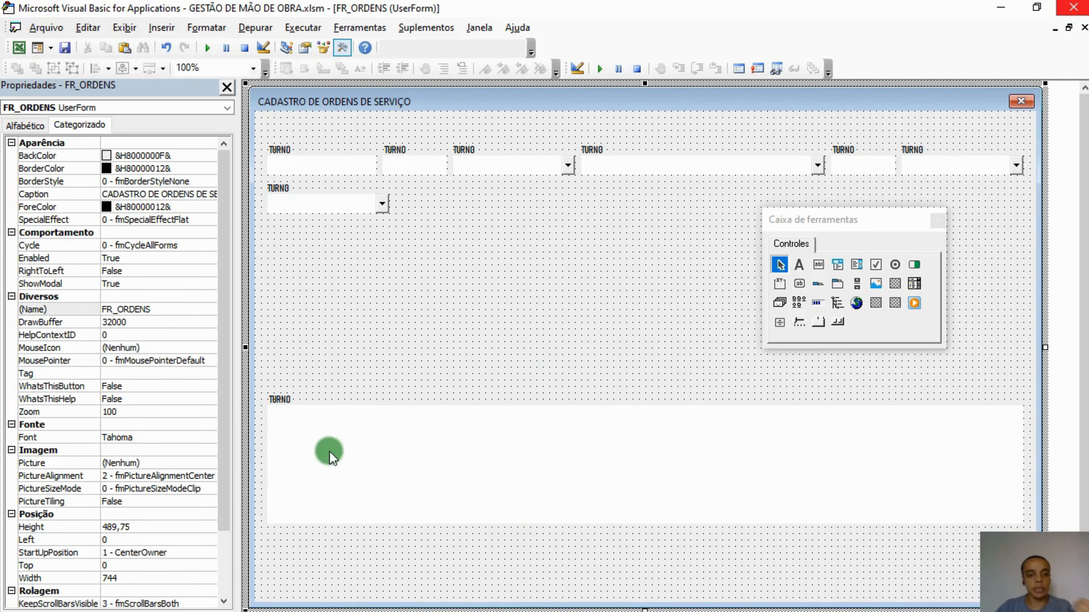
Step: Enable multi-line entry in the TB_OBS text box by setting its MultiLine property to True
click(328, 455)
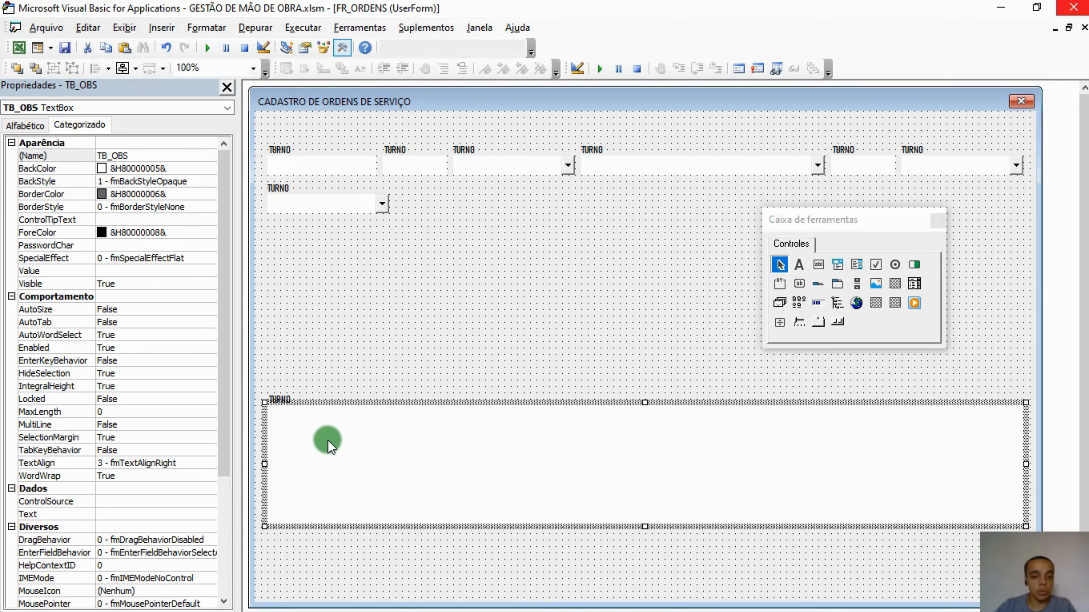
drag(223, 290, 222, 308)
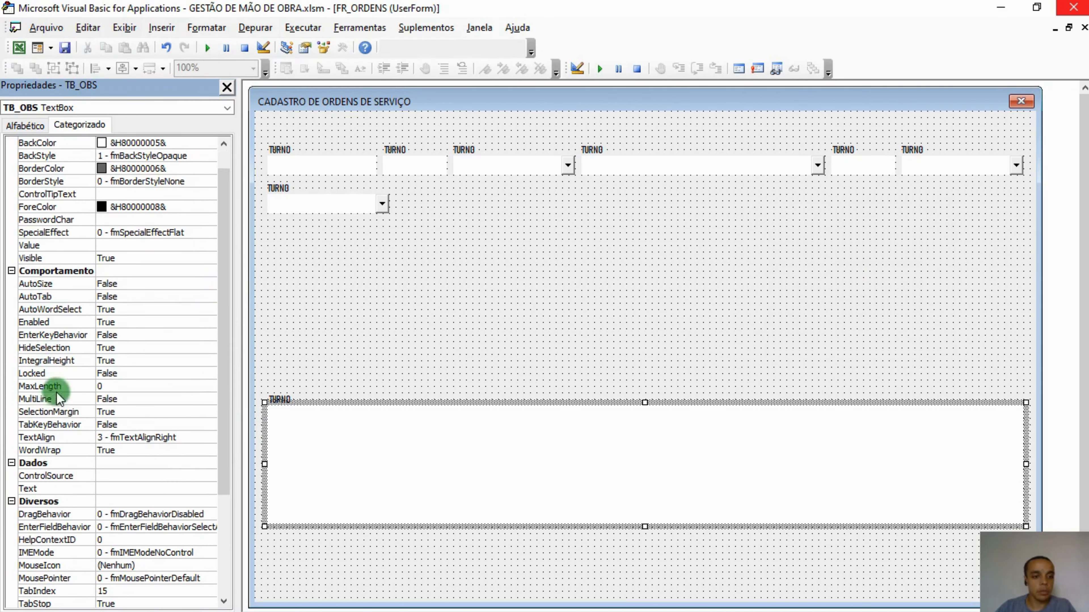
click(198, 403)
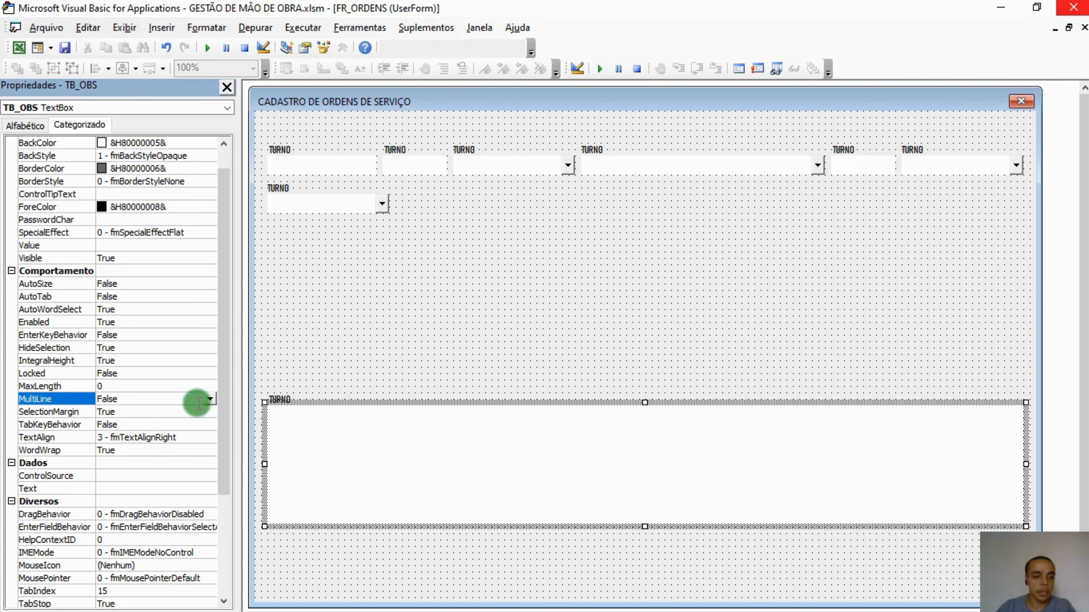
click(210, 399)
click(106, 413)
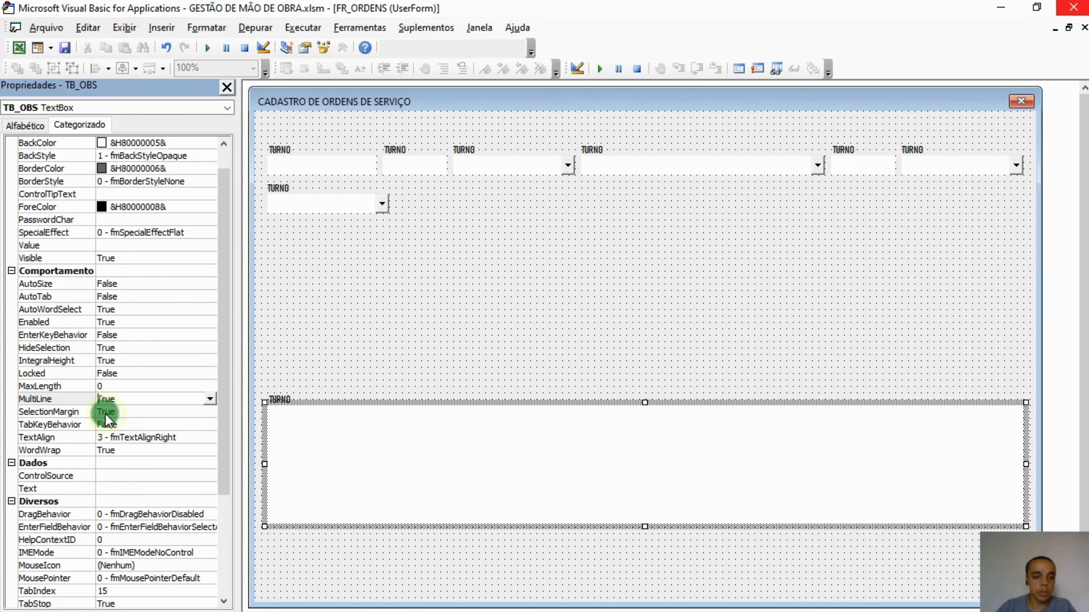
click(285, 368)
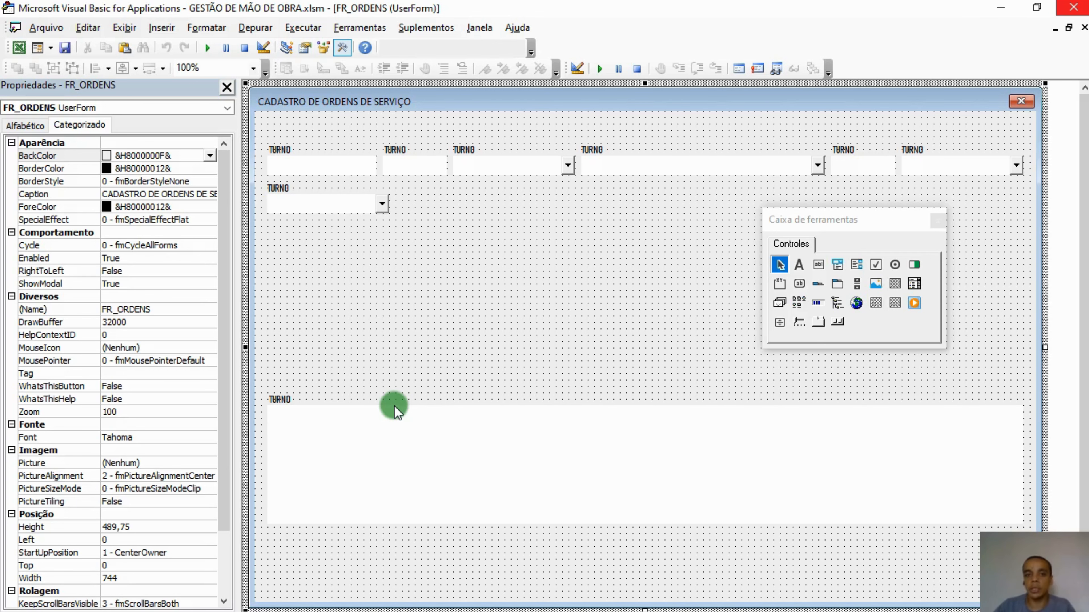
Step: Check the ORDENS sheet's TAG column and duplicate the top row's third label and combo box, placing the copies beside the second row's first combo box
key(alt+F11)
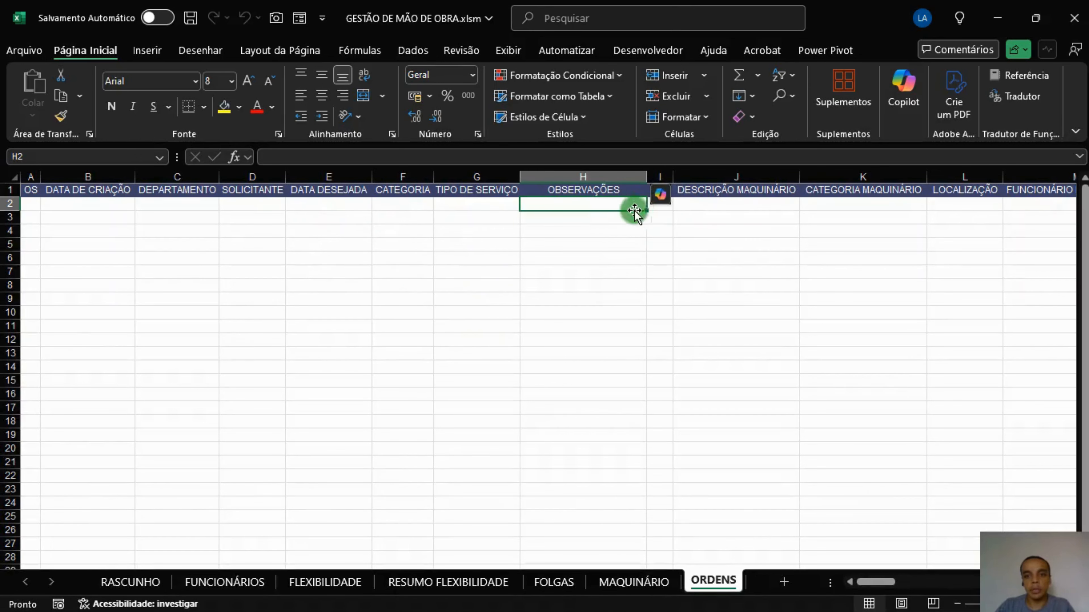
click(659, 204)
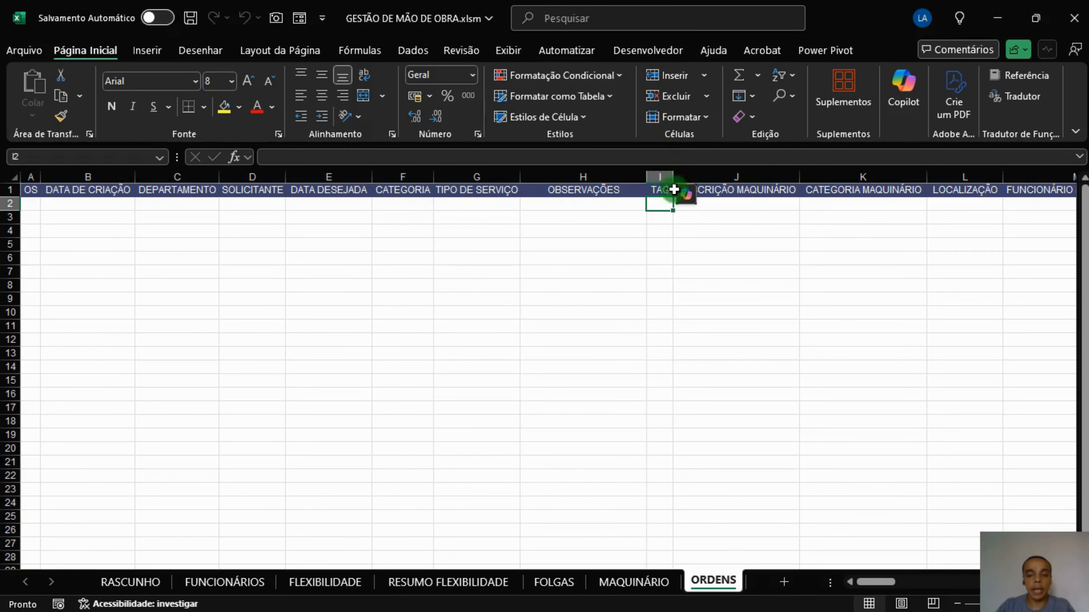
click(759, 204)
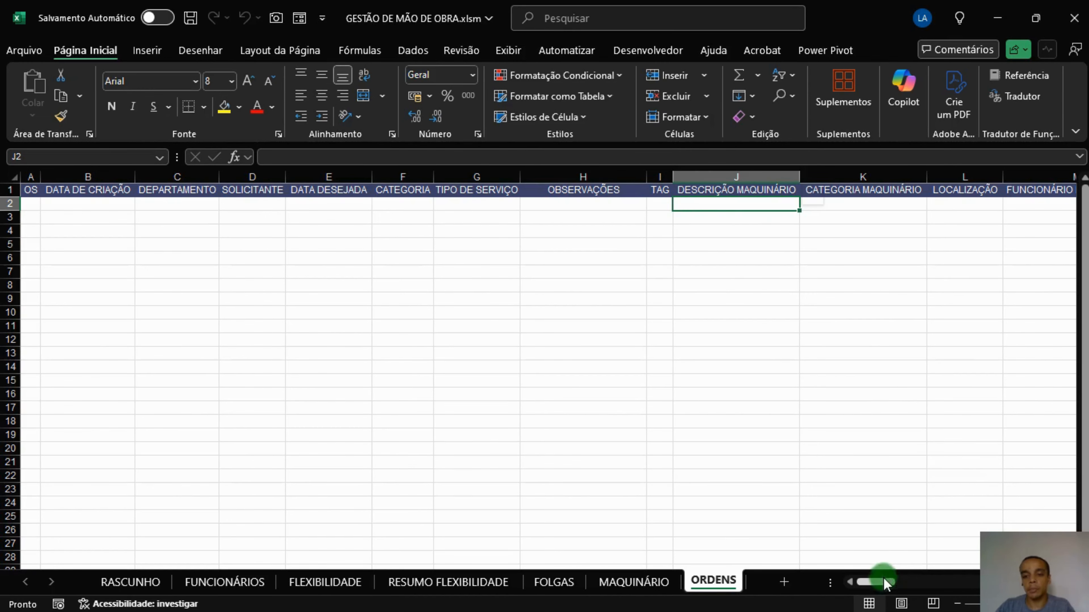
drag(886, 584, 898, 582)
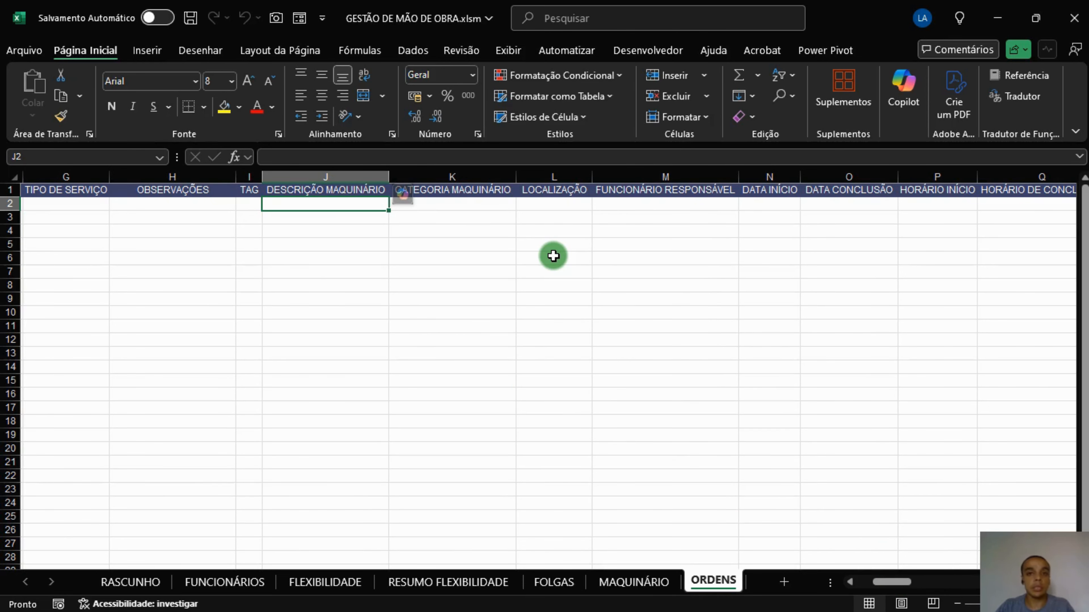
key(Right)
key(alt+F11)
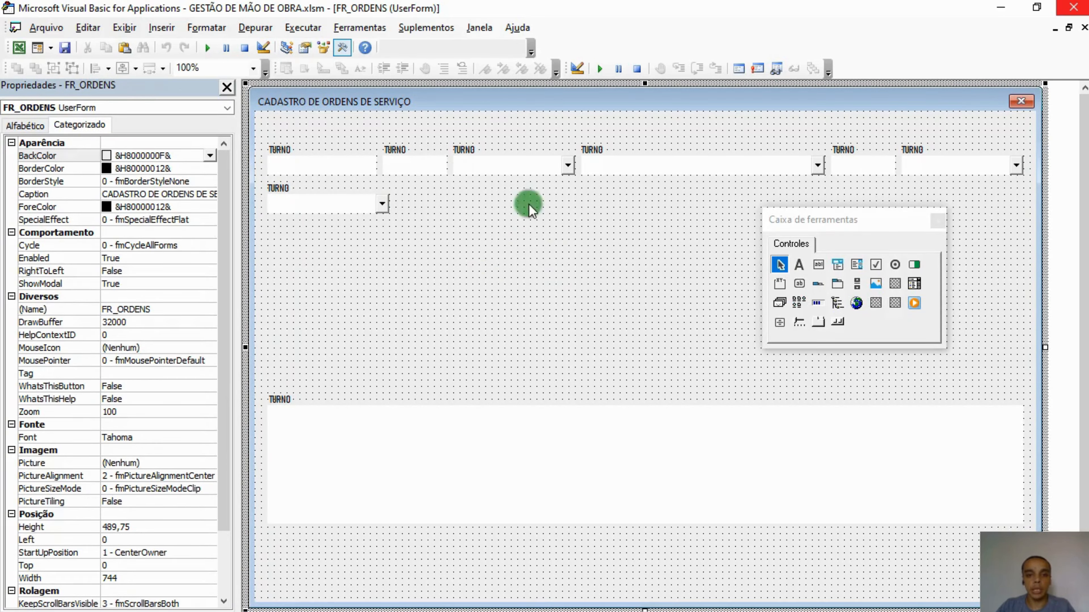
drag(529, 203, 484, 113)
key(ctrl+c)
key(ctrl+v)
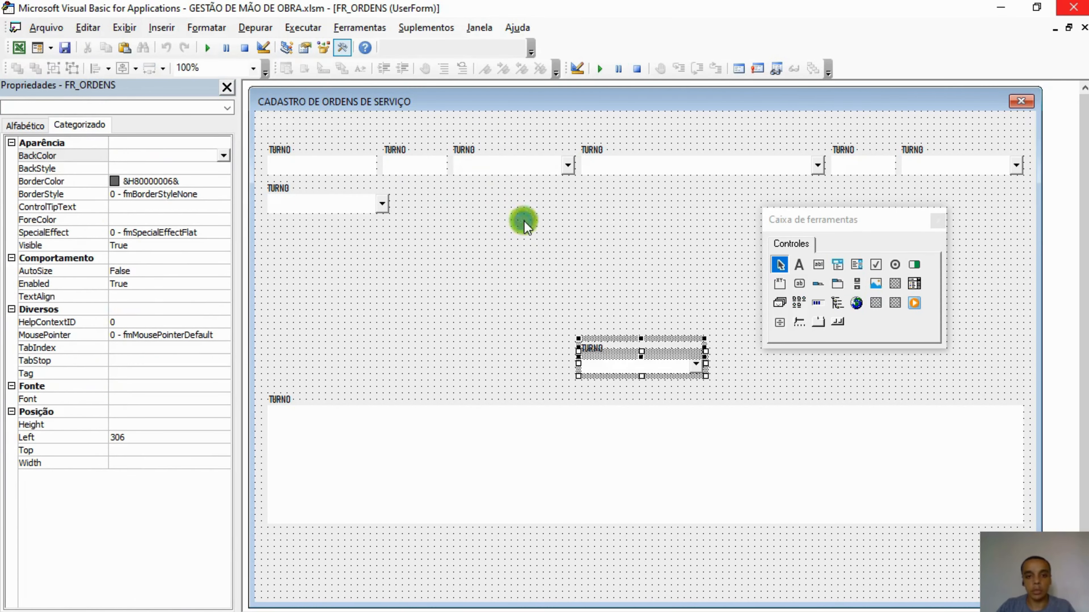
drag(614, 349, 428, 195)
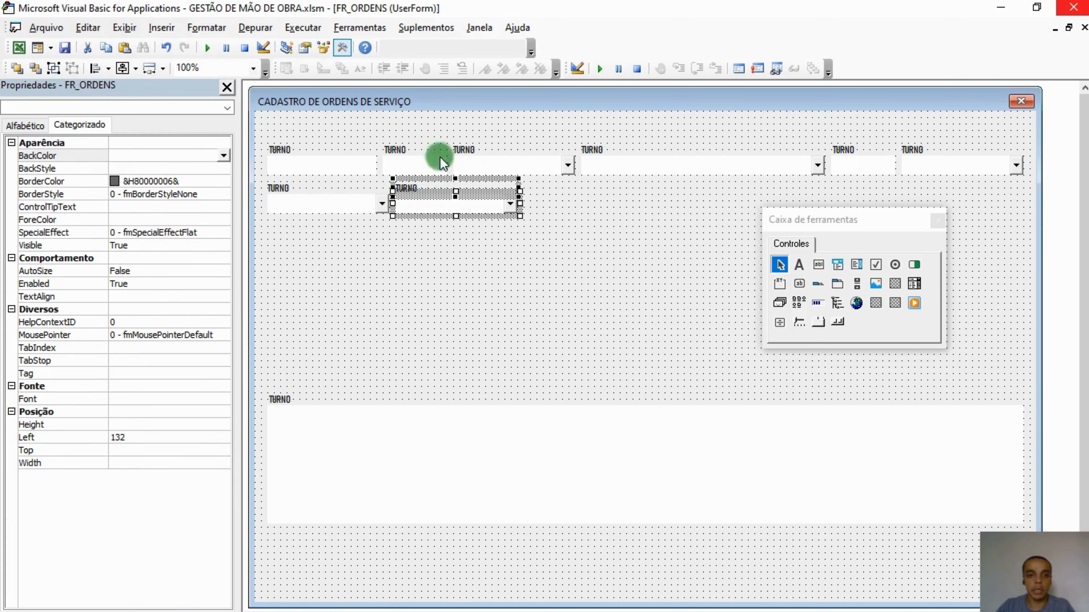
Step: Narrow the new label and combo box together, making the label about 70.5 wide, and move the toolbox clear of the second row
drag(522, 203, 477, 193)
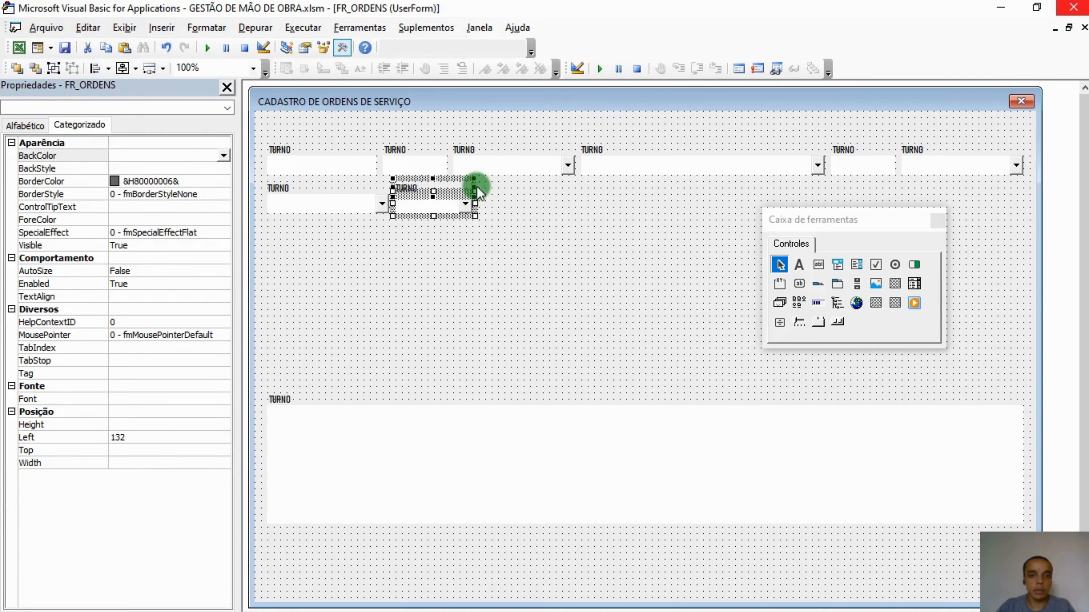
click(460, 252)
drag(872, 216, 879, 295)
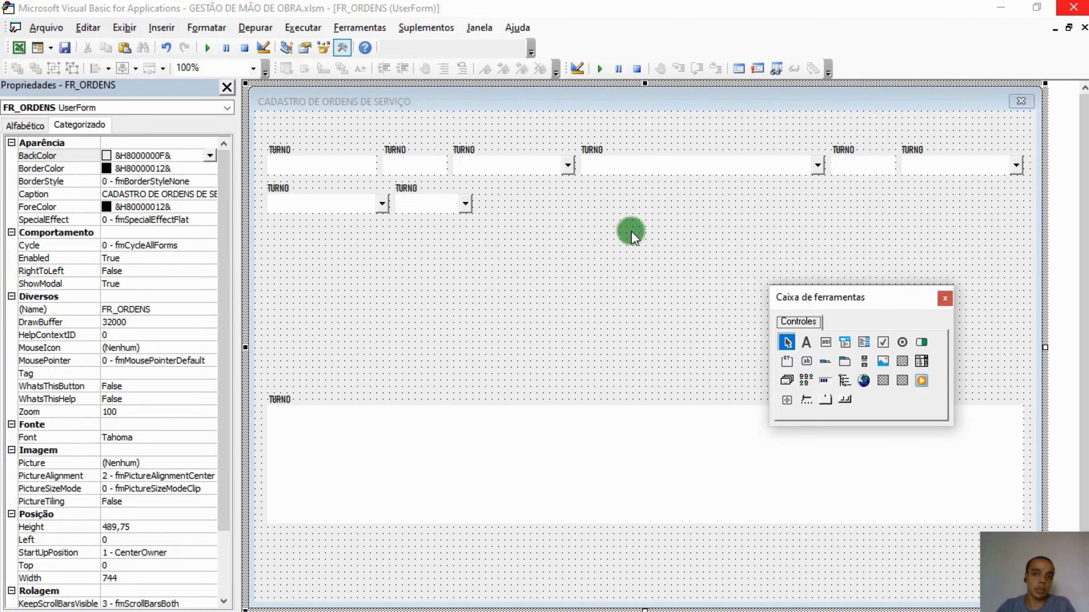
Step: Rename the second row's second TURNO label as LB_TAG
click(413, 188)
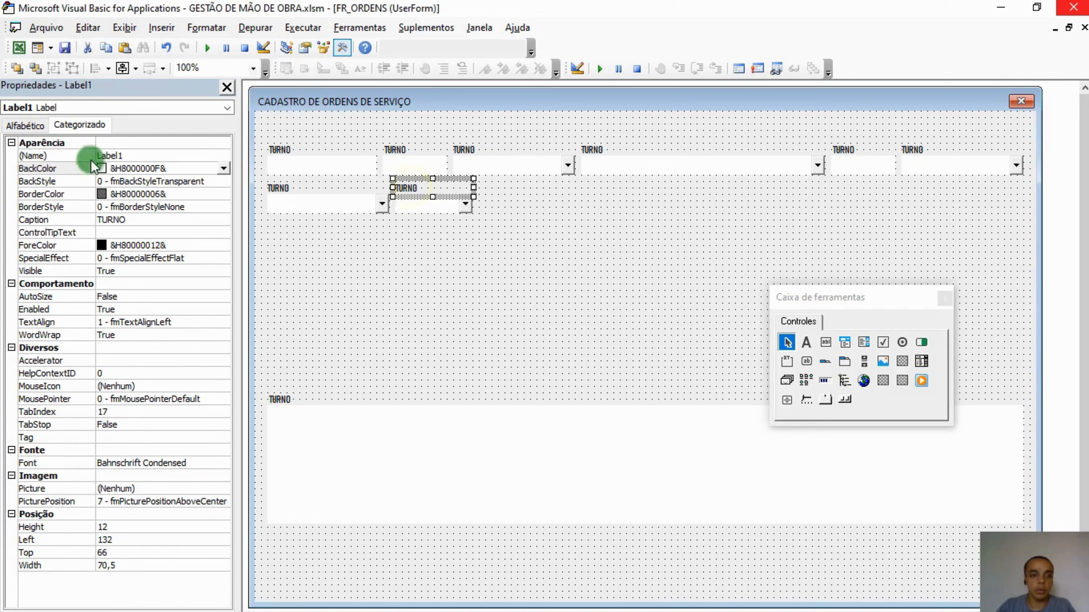
click(150, 155)
click(47, 158)
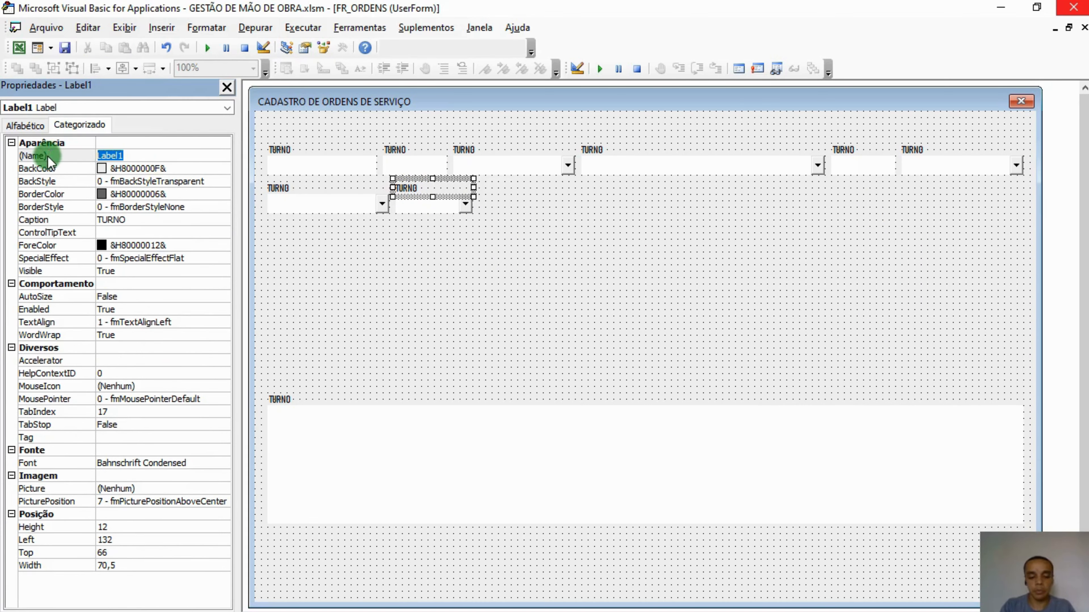
text(LB_TAG)
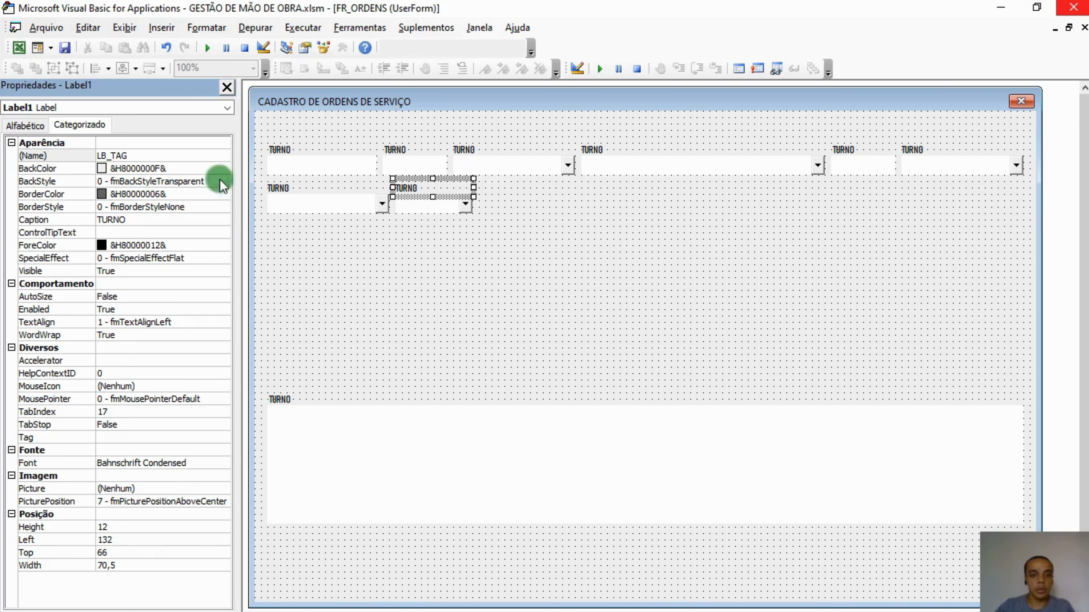
Step: Rename the combo box beneath the LB_TAG label as CB_TAG
click(442, 208)
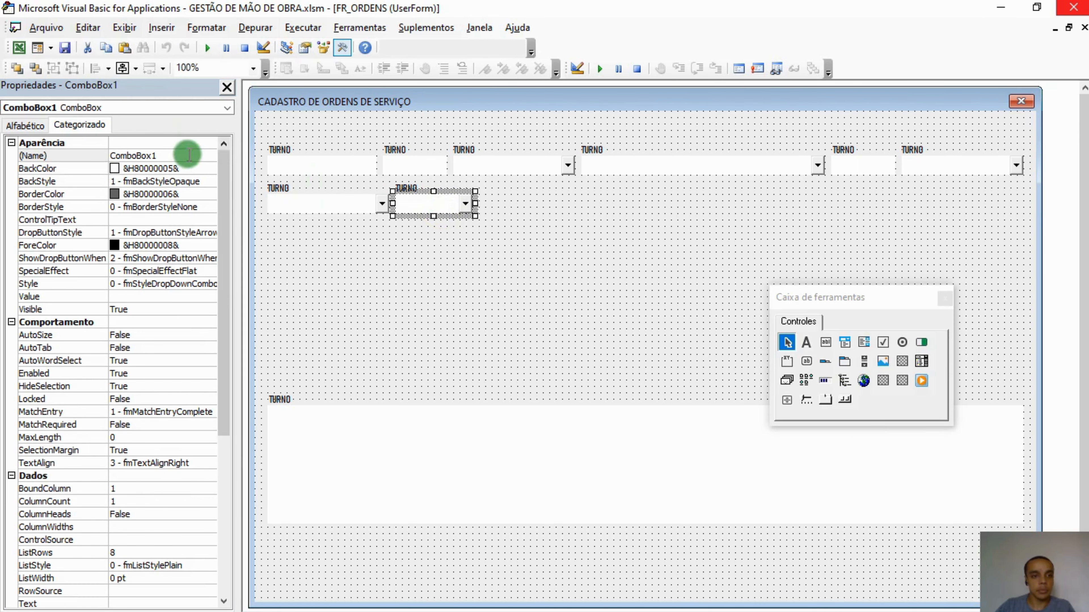
click(75, 158)
text(CB_TA)
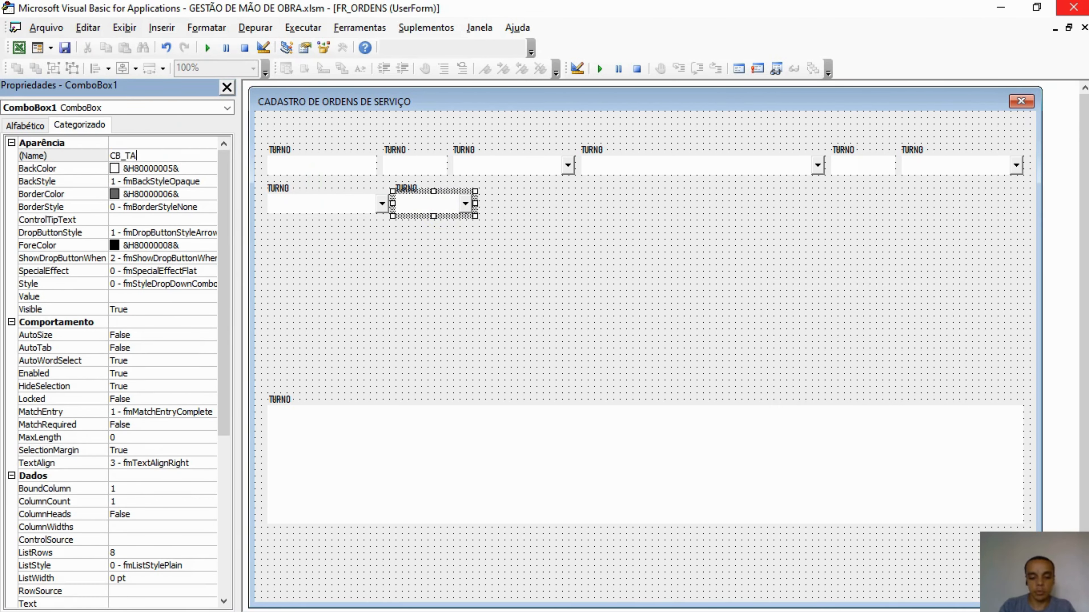
text(G)
click(389, 220)
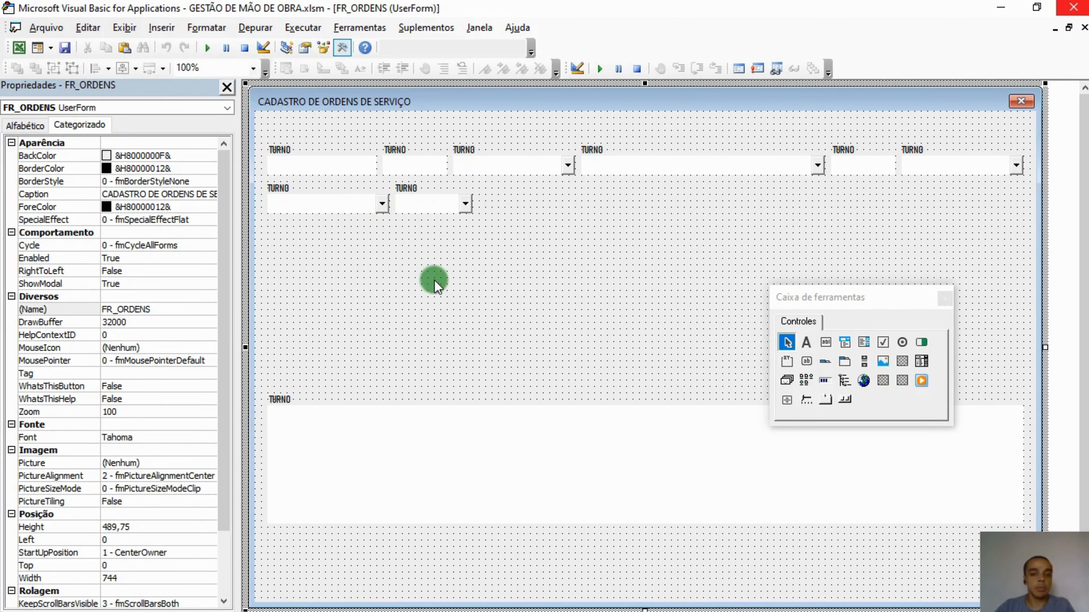
Step: Check the ORDENS sheet's machine columns and duplicate the top row's first label and text box, placing the copies beside CB_TAG
key(alt+Tab)
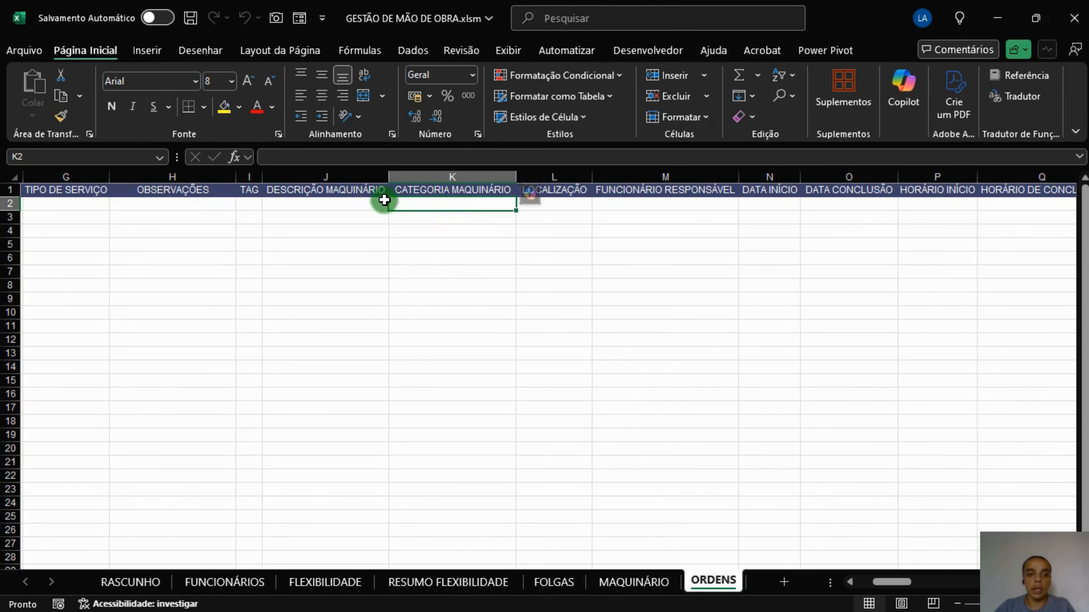
click(360, 205)
click(446, 205)
click(552, 206)
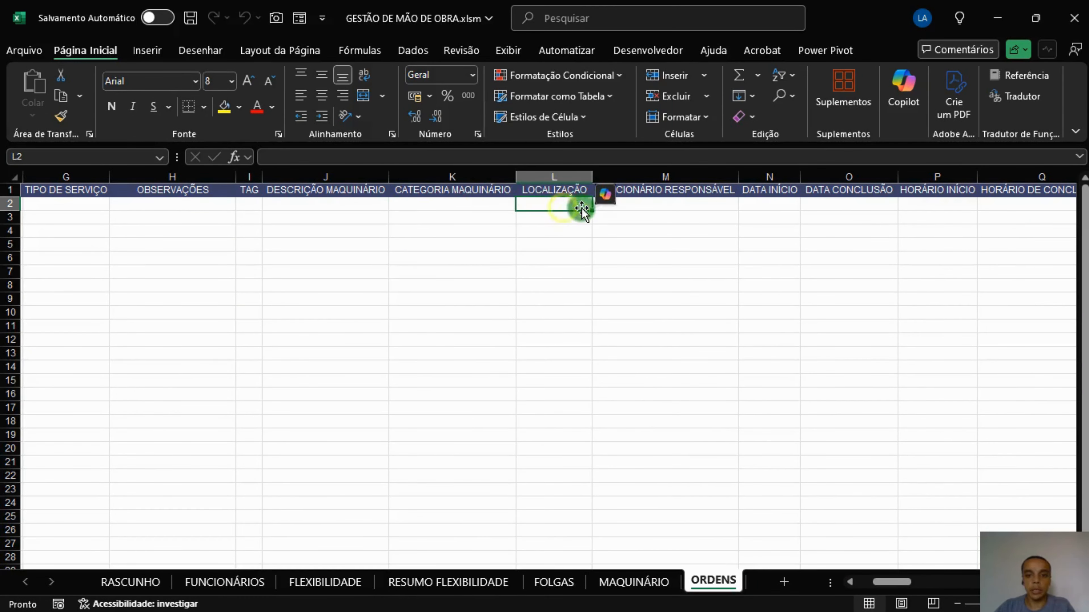
click(658, 202)
drag(558, 205, 287, 201)
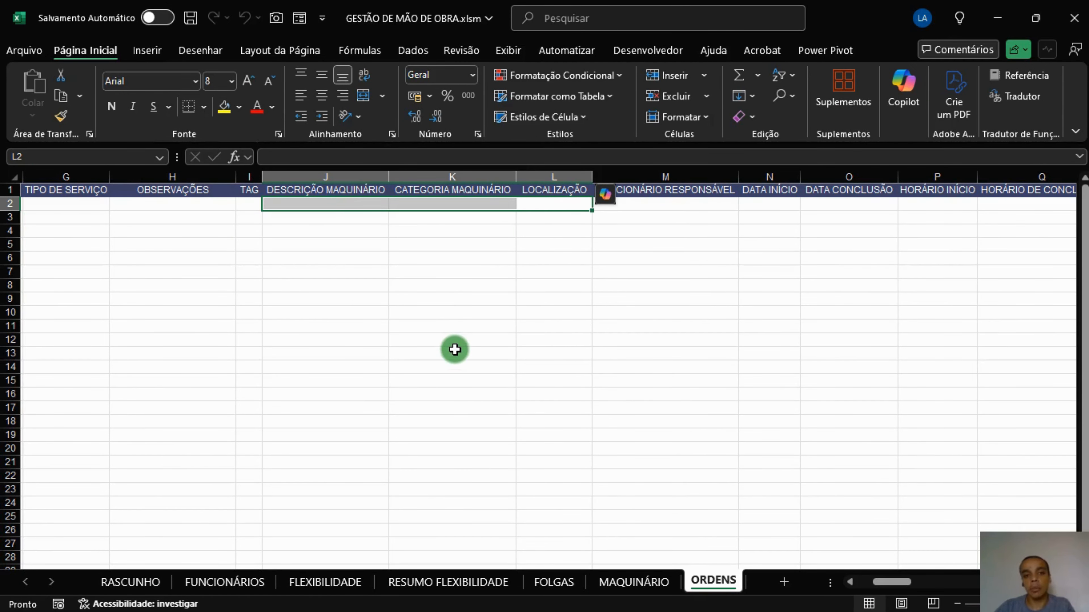
key(alt+F11)
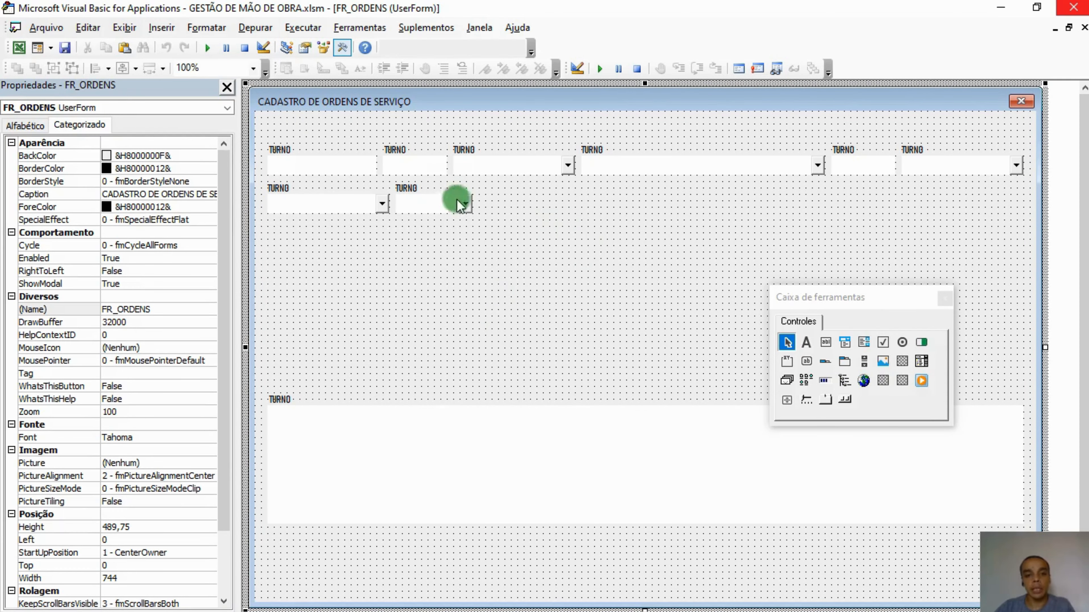
drag(320, 157, 317, 162)
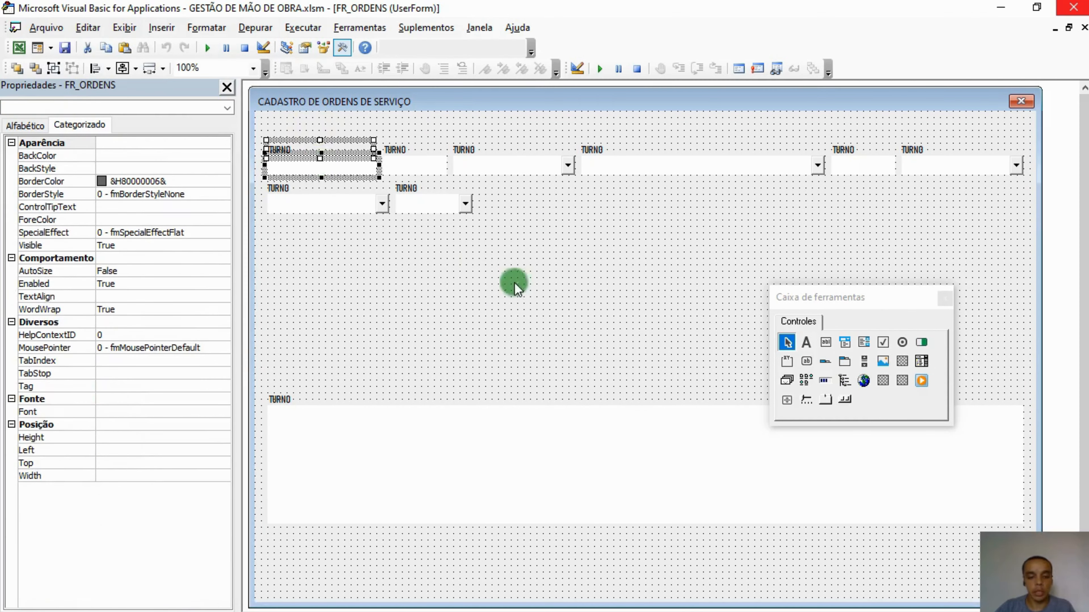
key(ctrl+c)
key(ctrl+v)
drag(607, 353, 493, 188)
click(567, 272)
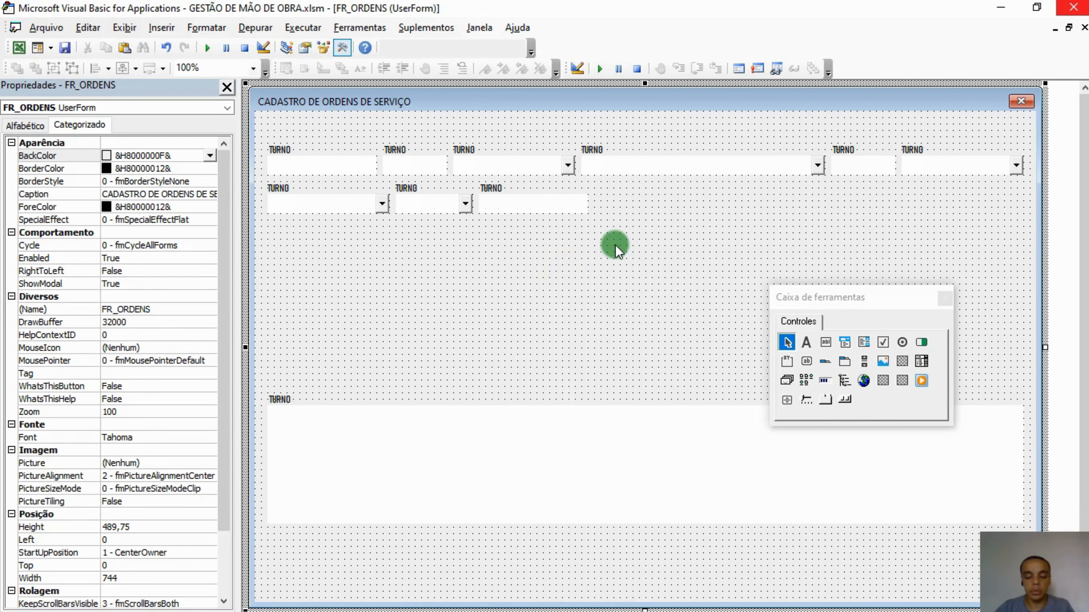
Step: Widen the new label and text box beside CB_TAG together, making the label about 191.3 wide
key(alt+F11)
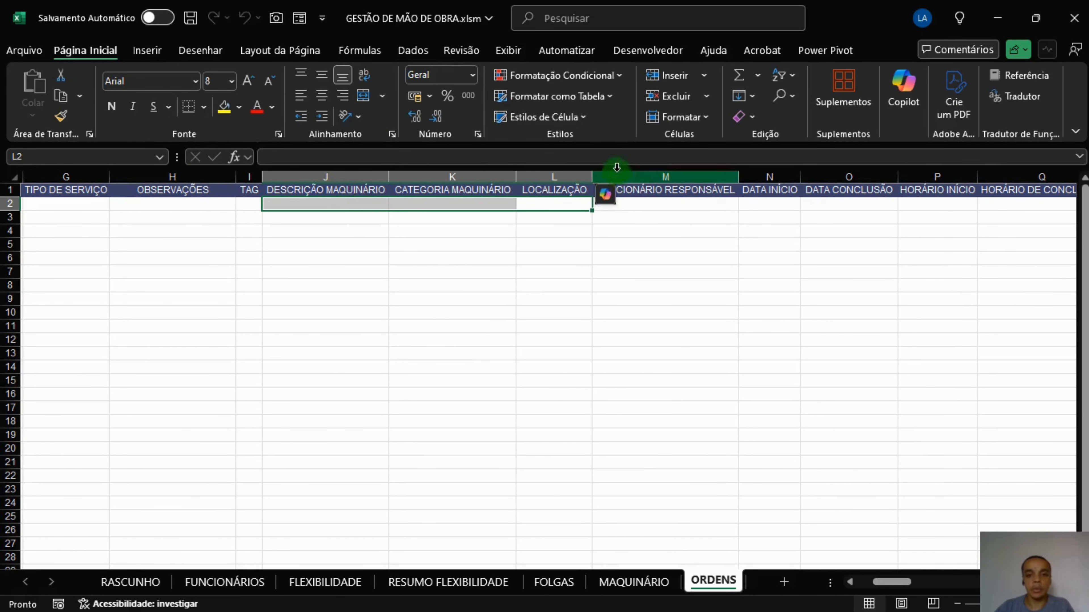
key(alt+F11)
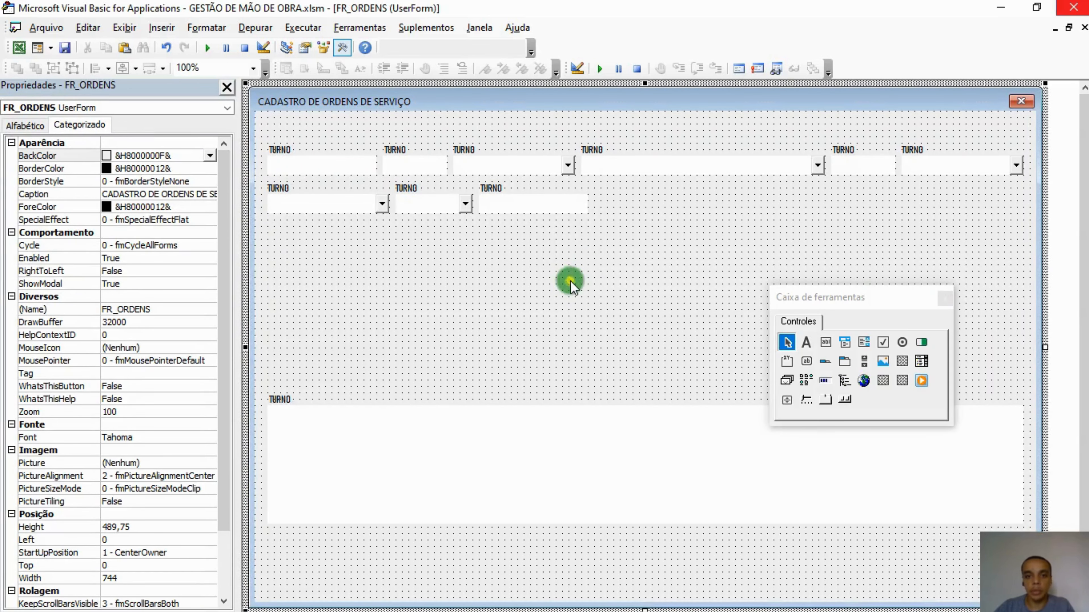
drag(502, 192, 504, 191)
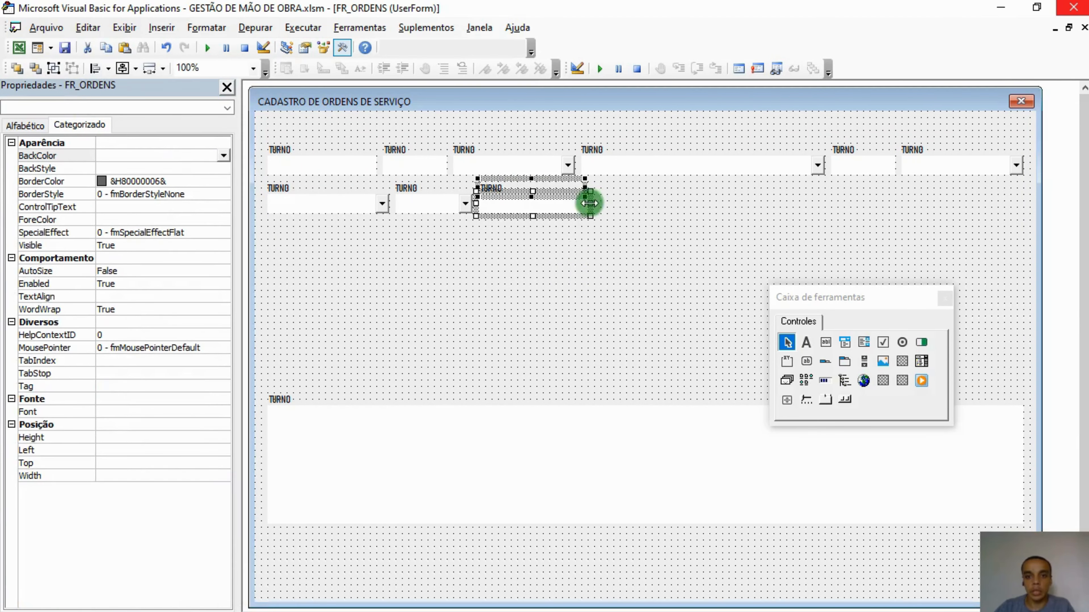
drag(585, 203, 688, 202)
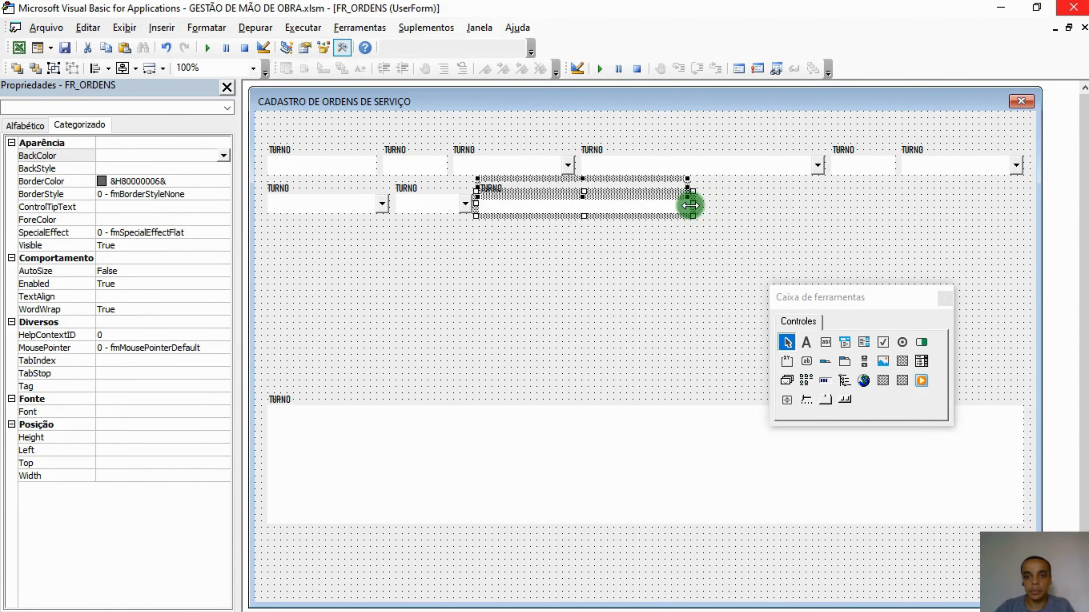
click(616, 268)
Step: Rename the wide TURNO label beside LB_TAG as LB_DESCMAQ
click(488, 179)
click(142, 155)
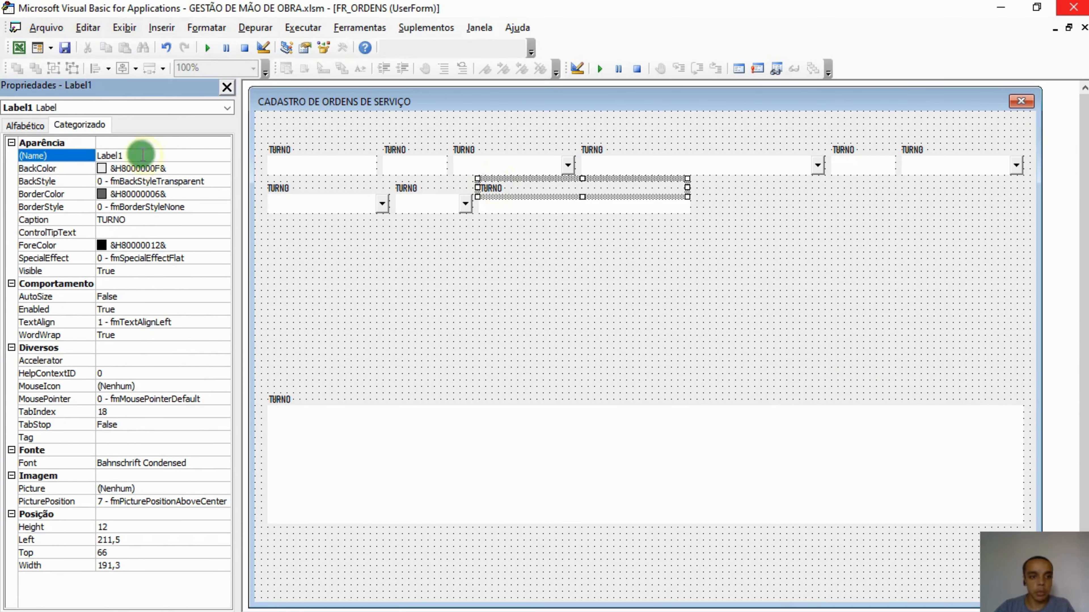
click(67, 155)
text(LB_DESCMAC)
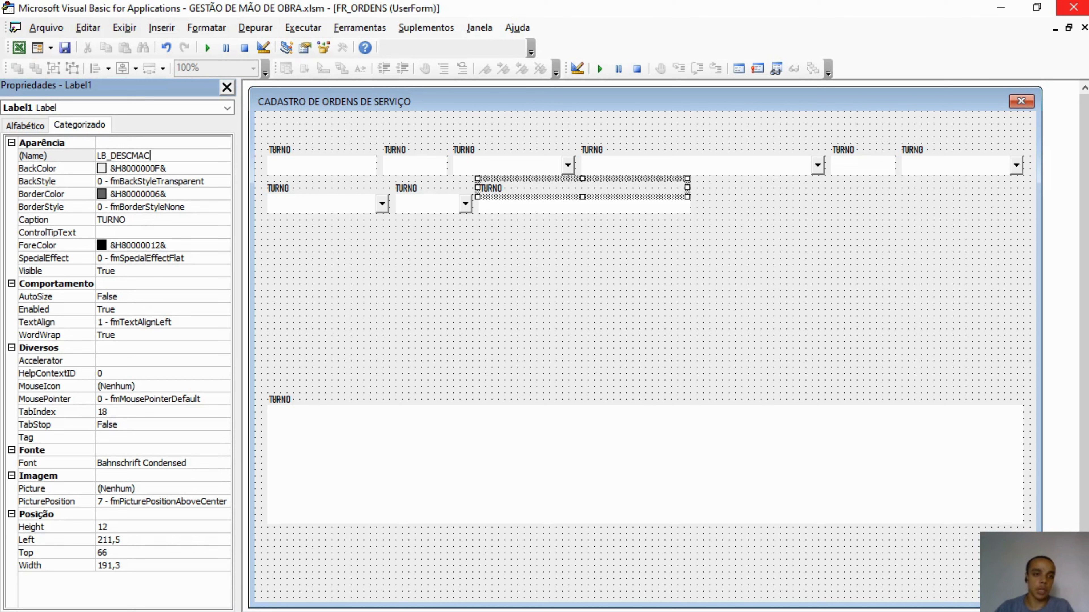
click(68, 156)
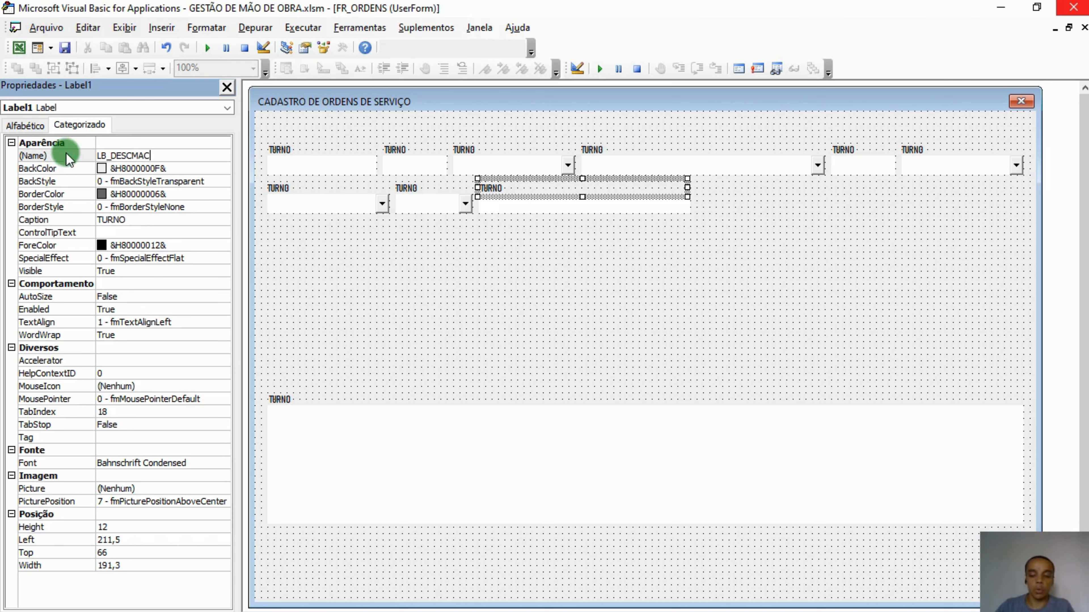
key(BackSpace)
text(Q)
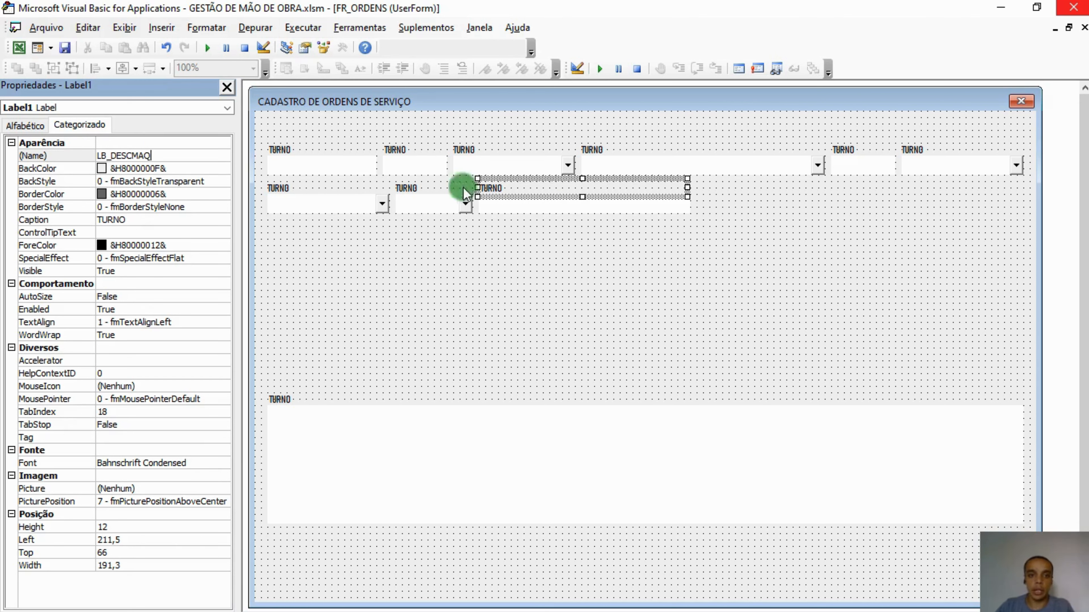
click(356, 171)
click(630, 159)
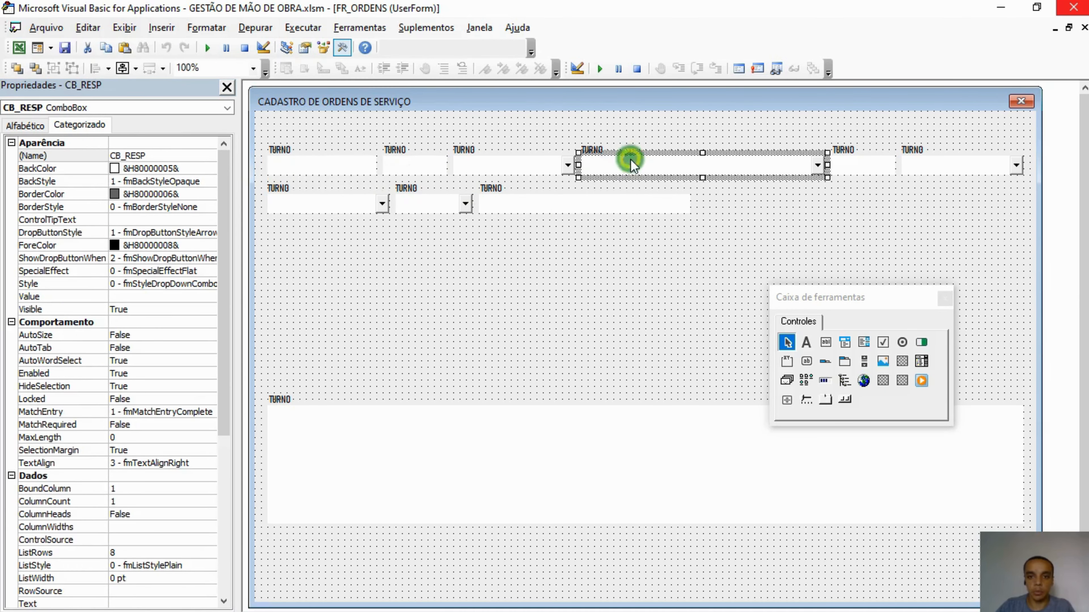
Step: Rename the wide text box beneath the LB_DESCMAQ label as TB_DESCMAQ
click(418, 166)
click(628, 253)
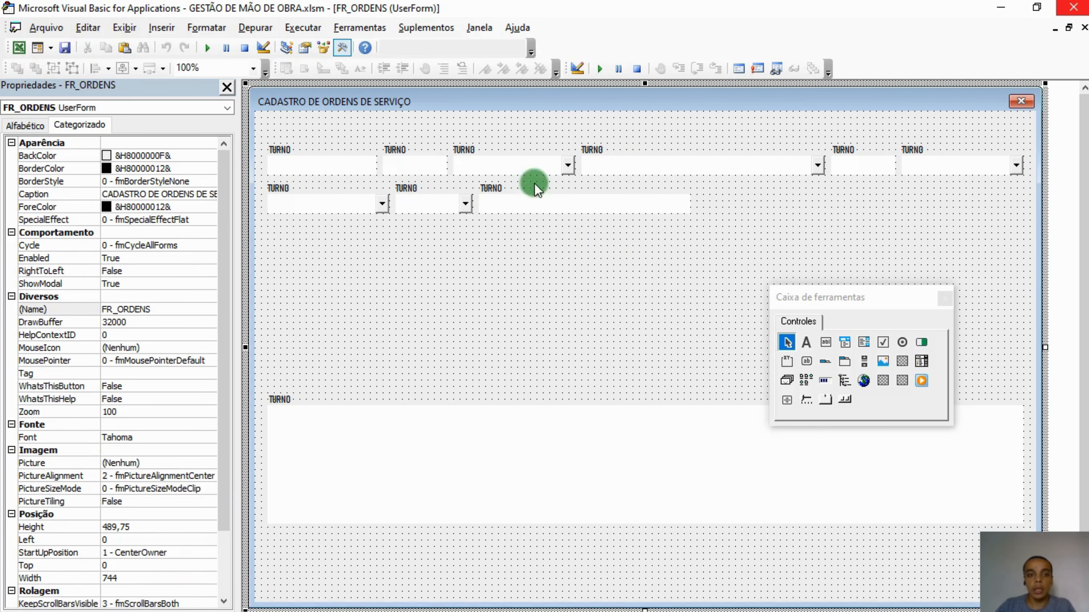
click(587, 205)
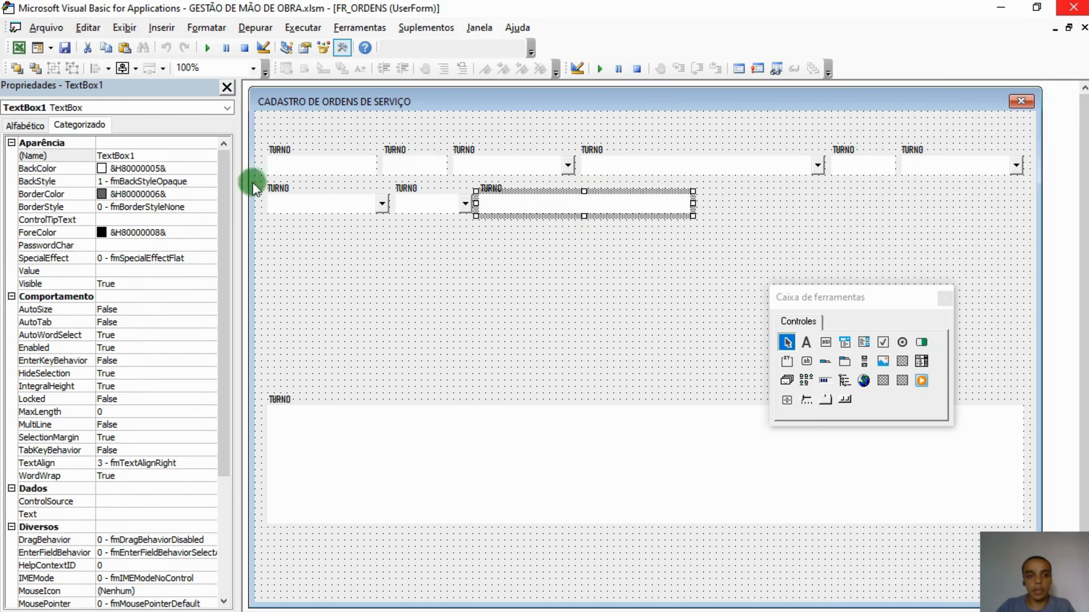
drag(160, 156, 89, 156)
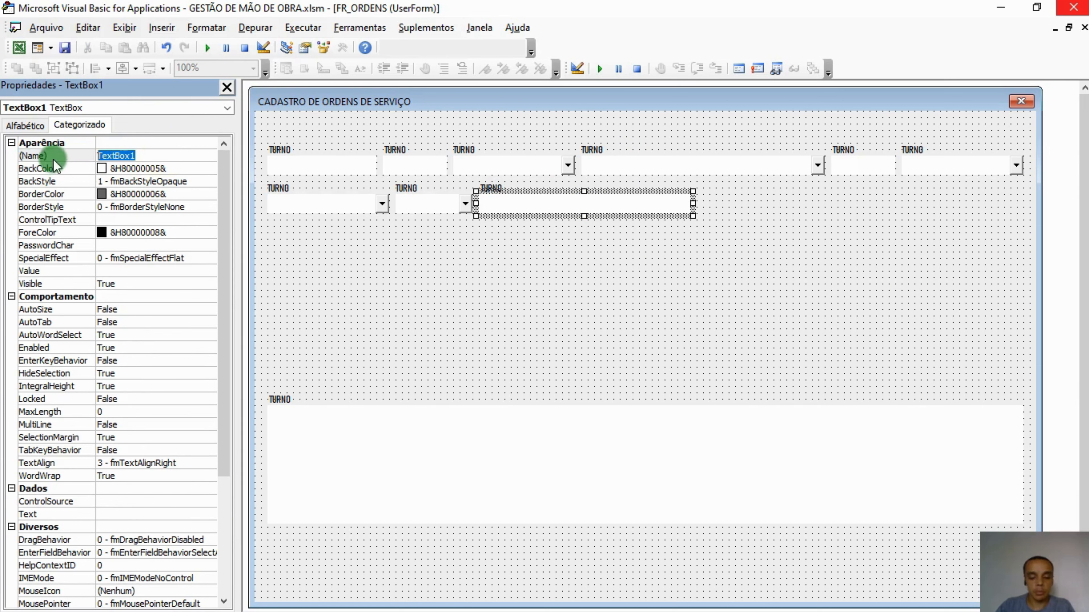
text(TB_DESCMAQ)
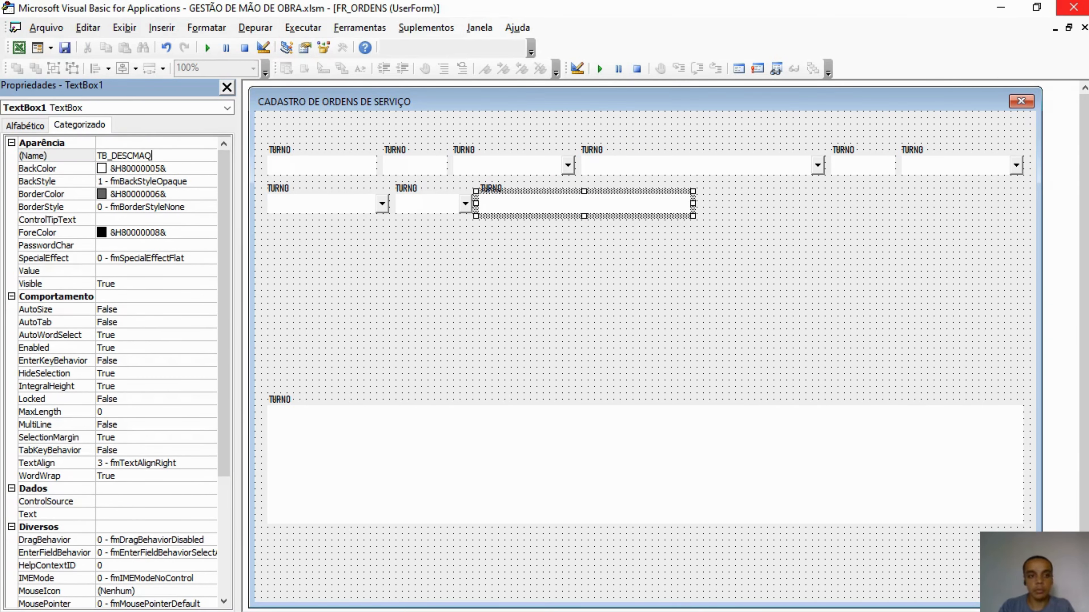
click(53, 158)
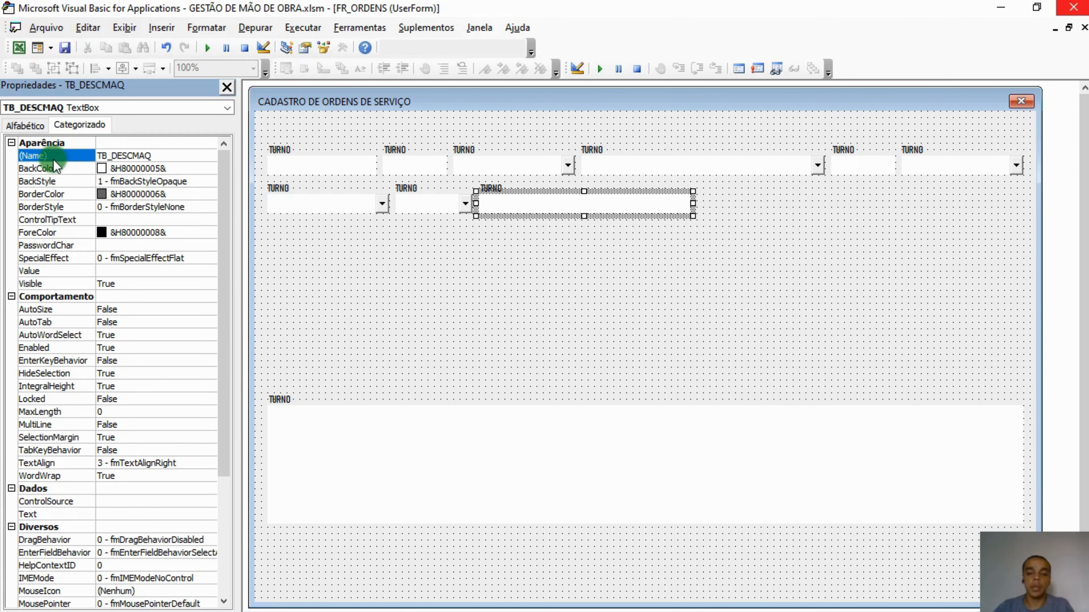
click(547, 234)
key(alt+F11)
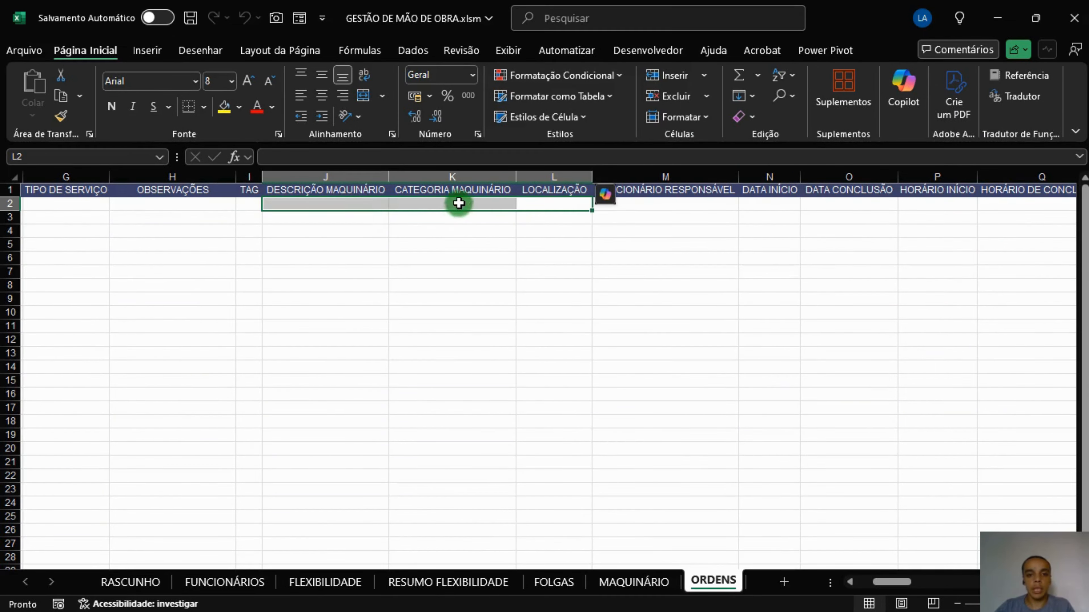
key(alt+F11)
drag(982, 210, 925, 128)
key(ctrl+c)
key(ctrl+v)
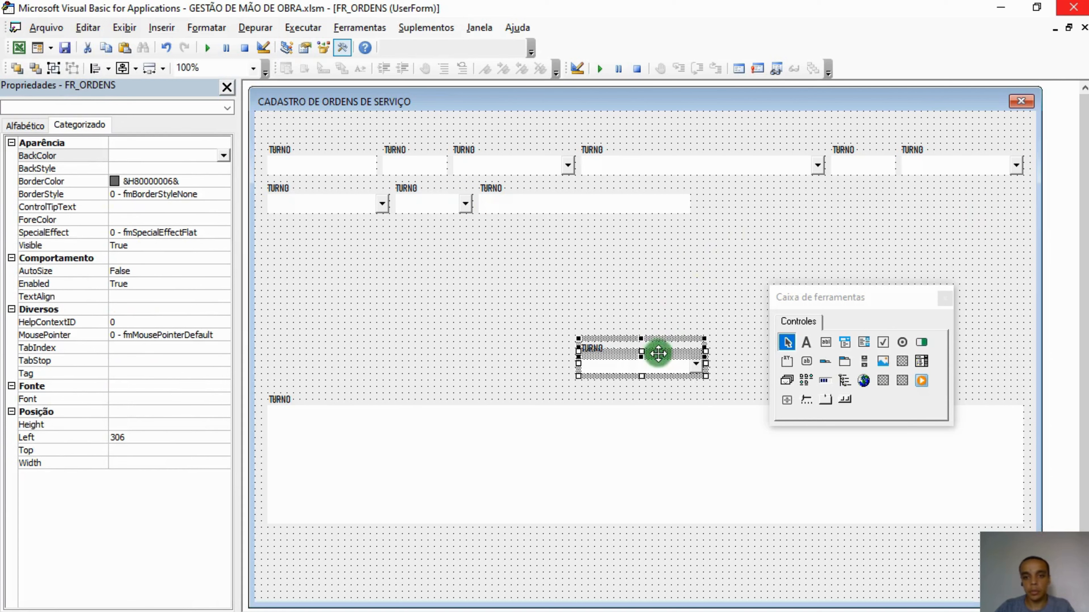
drag(658, 349, 774, 193)
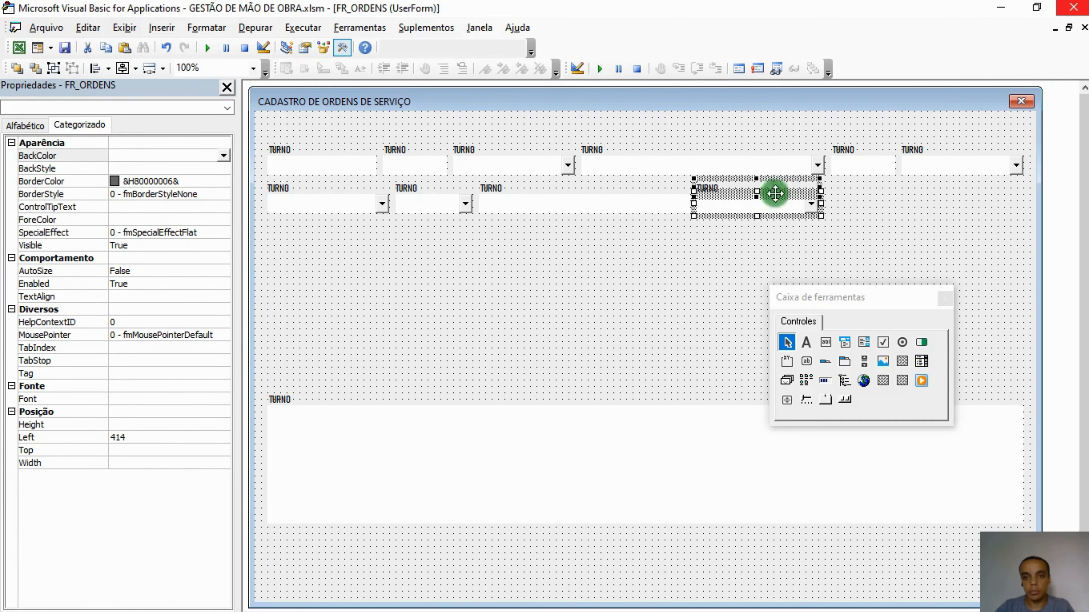
click(882, 226)
click(750, 202)
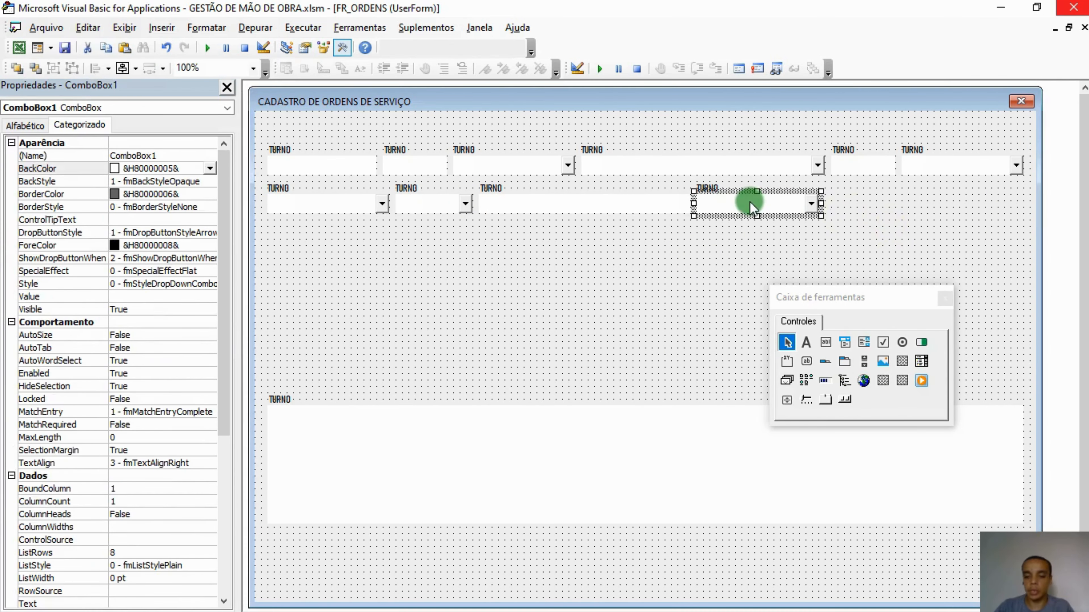
key(Delete)
click(710, 189)
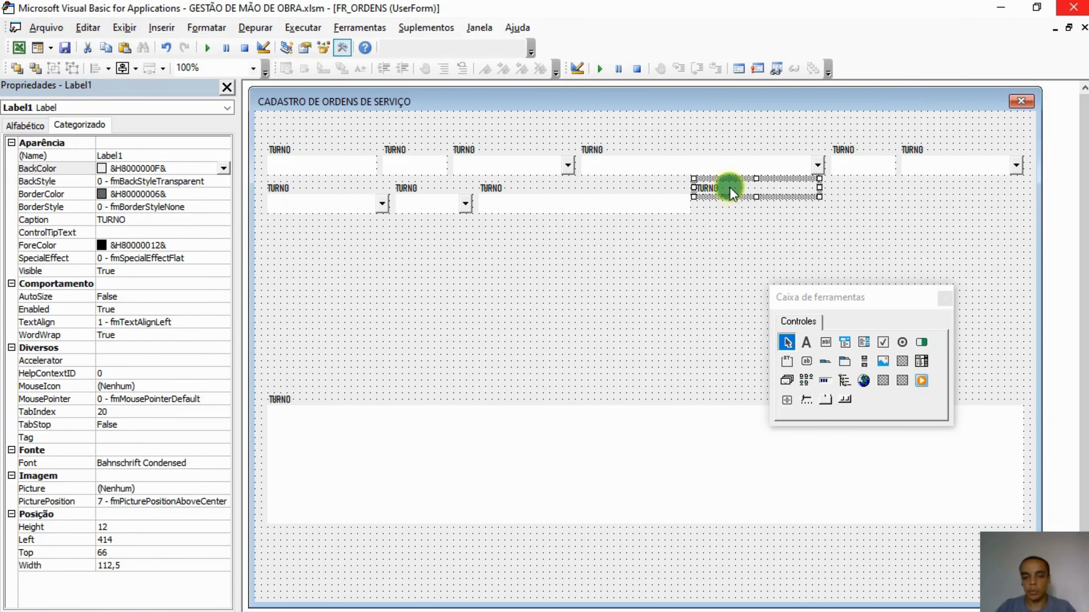
key(Delete)
Step: Duplicate the top row's first label and text box, placing the copies beside TB_DESCMAQ in the second row
drag(307, 121, 315, 164)
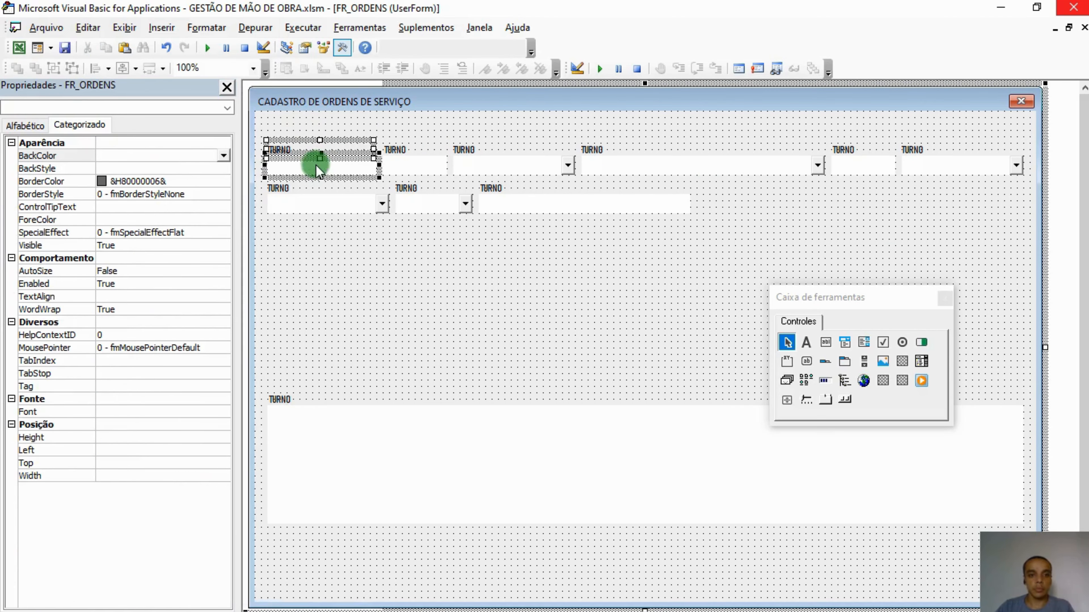
key(ctrl+c)
key(ctrl+v)
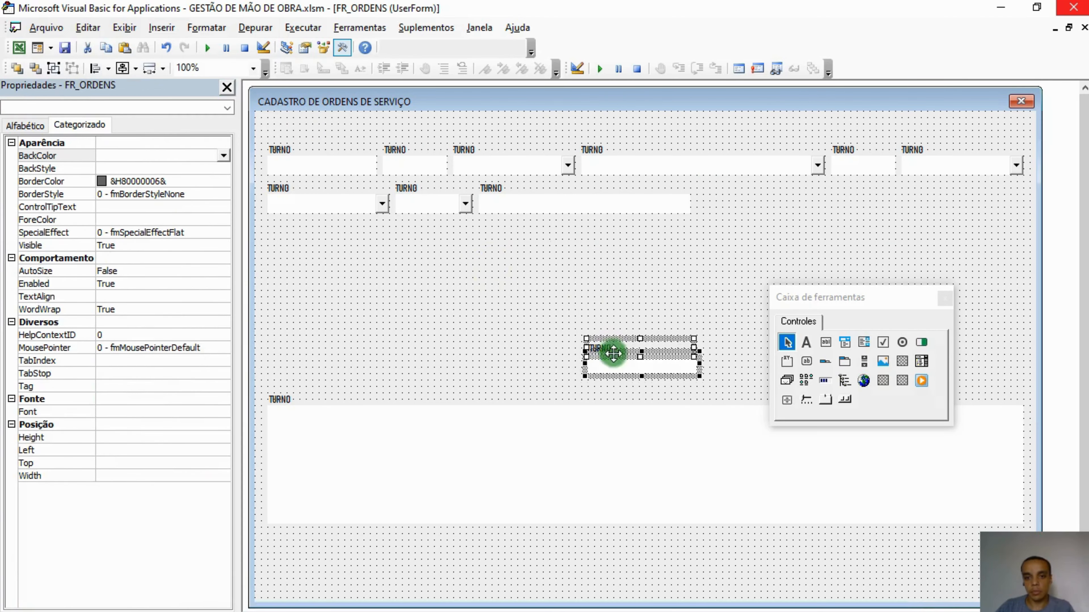
drag(608, 350, 728, 202)
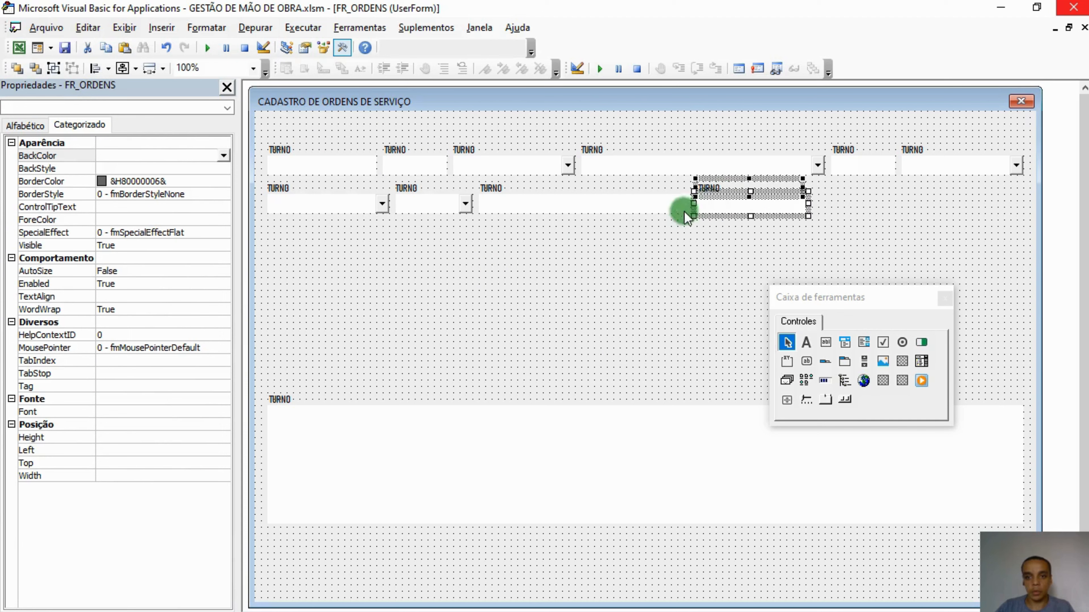
click(718, 244)
Step: Rename the new TURNO label beside LB_DESCMAQ as LB_CATMAQ
click(732, 191)
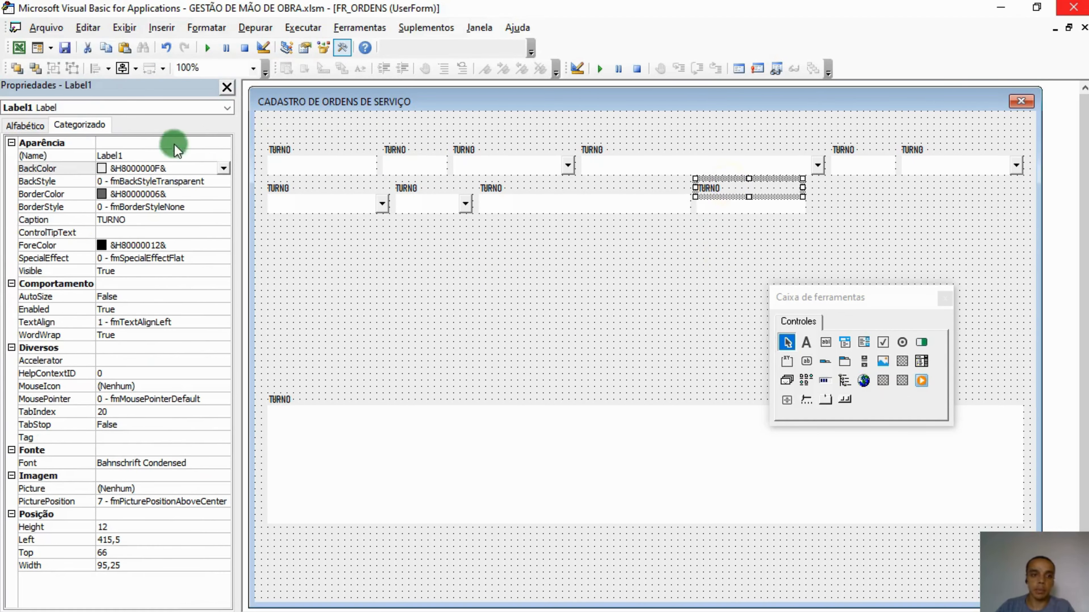
click(47, 157)
text(LB_)
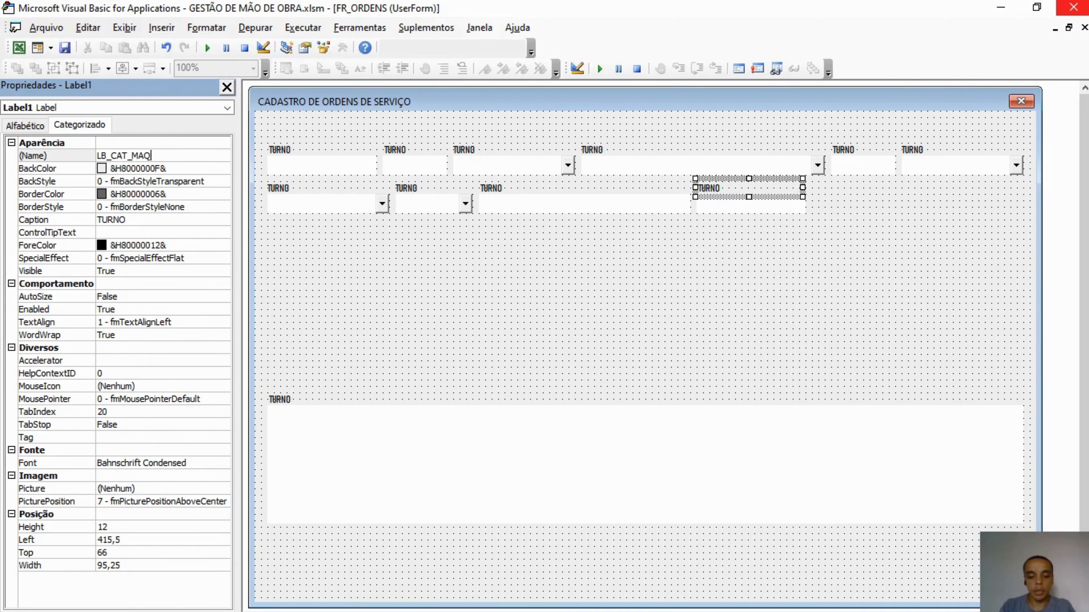
text(CAT_MAQ)
key(Return)
click(131, 155)
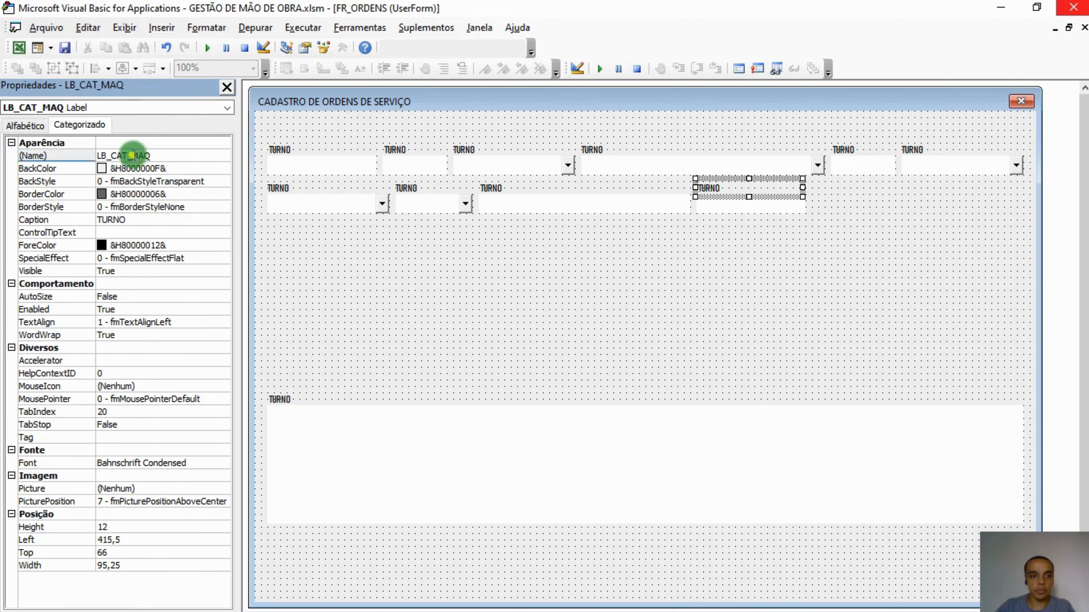
key(BackSpace)
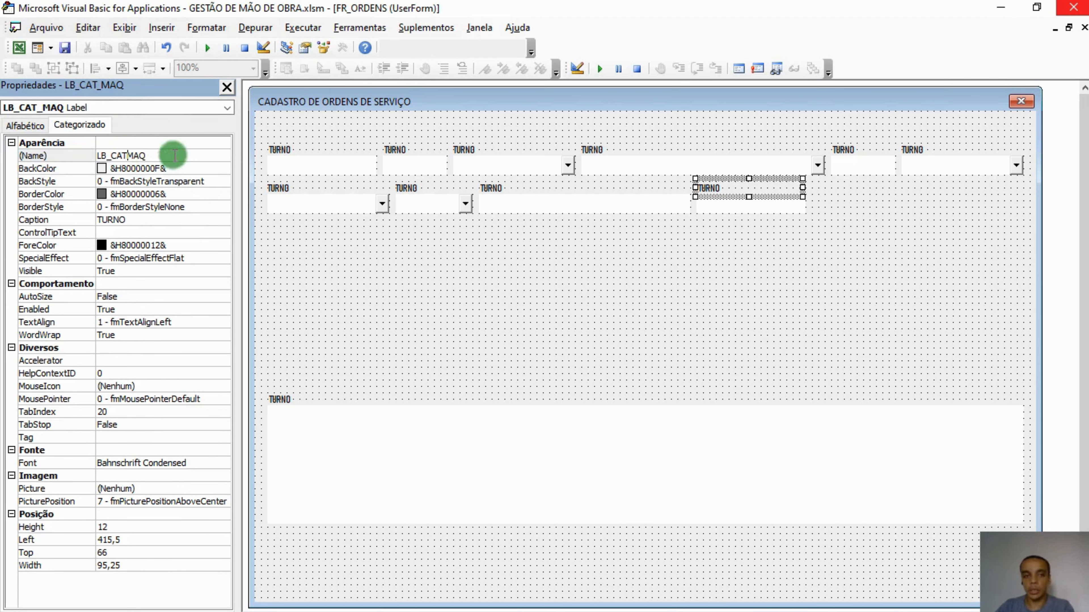
Step: Rename the text box beneath the LB_CATMAQ label as TB_CAT_MAQ
click(725, 209)
click(59, 155)
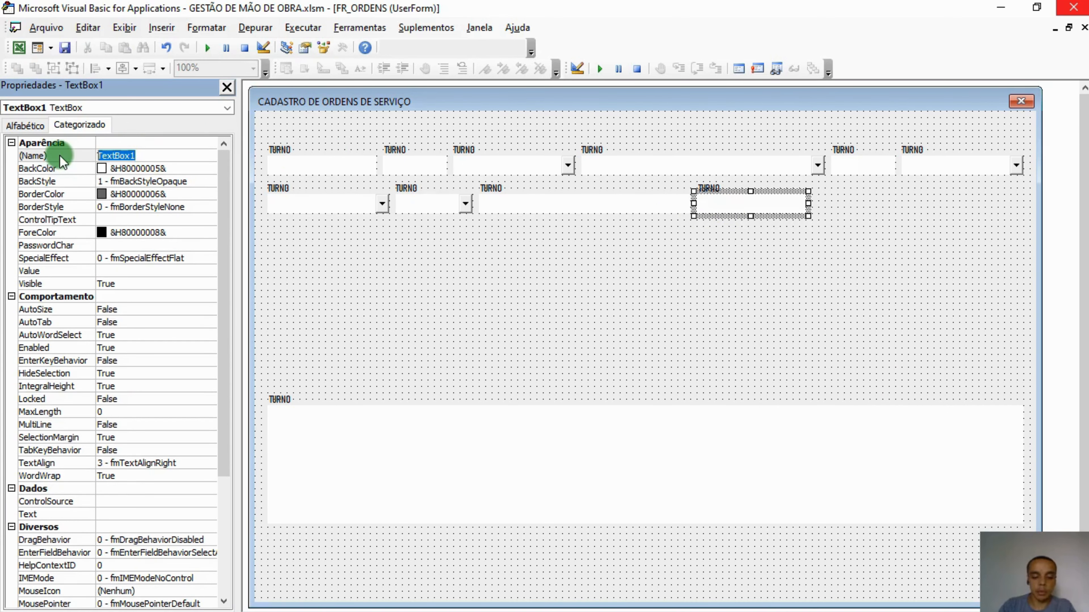
text(TB_CAT_M)
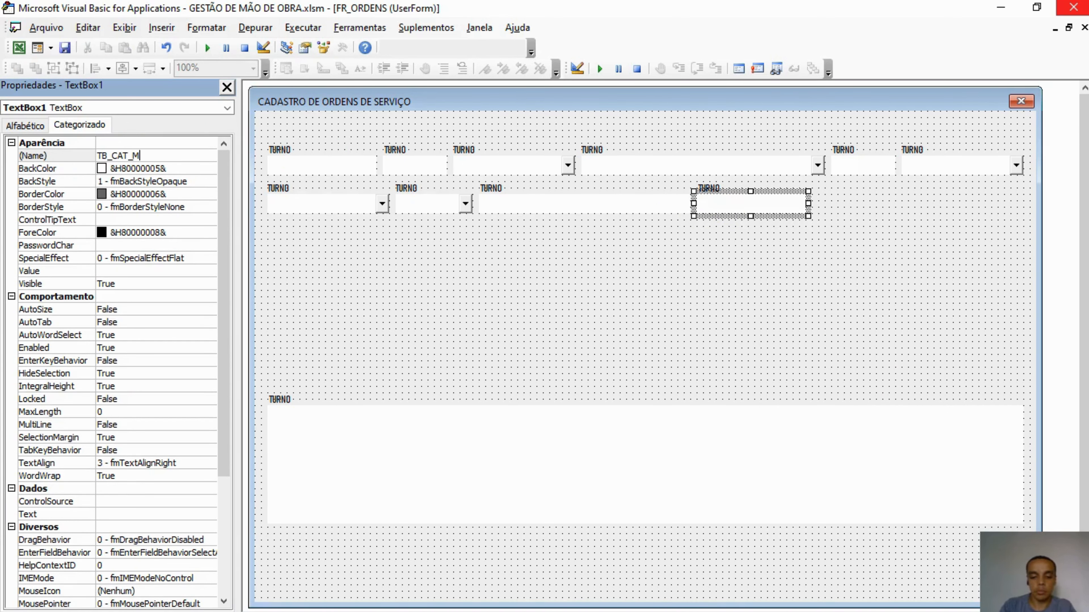
text(AQ)
click(48, 155)
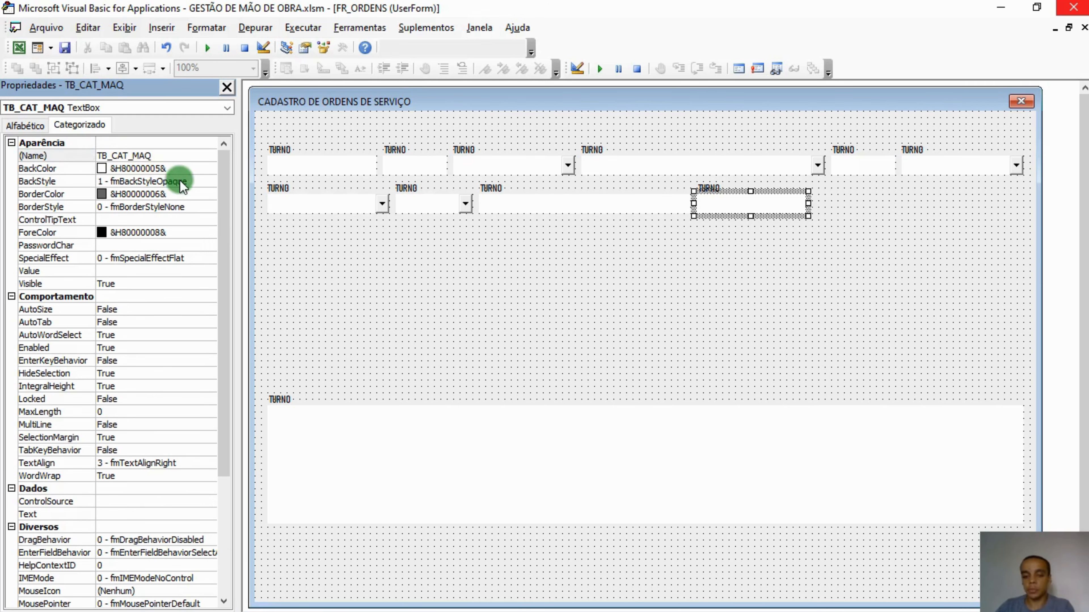
click(436, 245)
Step: Check the ORDENS sheet's machine columns and duplicate LB_CATMAQ and TB_CAT_MAQ, placing the copies at the far end of the second row
click(887, 252)
key(alt+Tab)
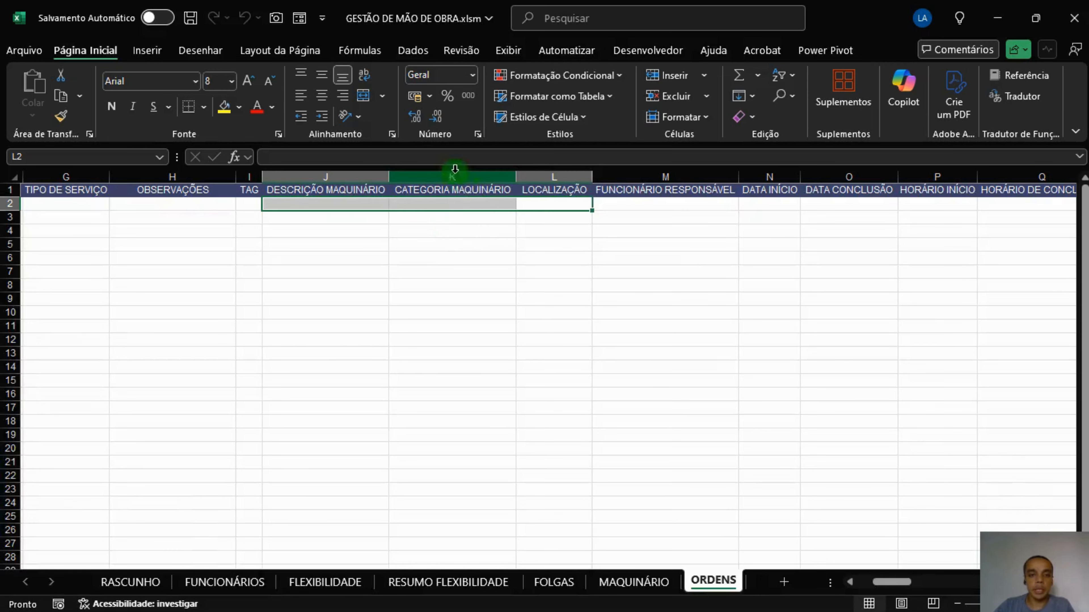
key(alt+Tab)
click(911, 237)
drag(837, 234, 744, 187)
key(ctrl+c)
click(653, 267)
key(ctrl+v)
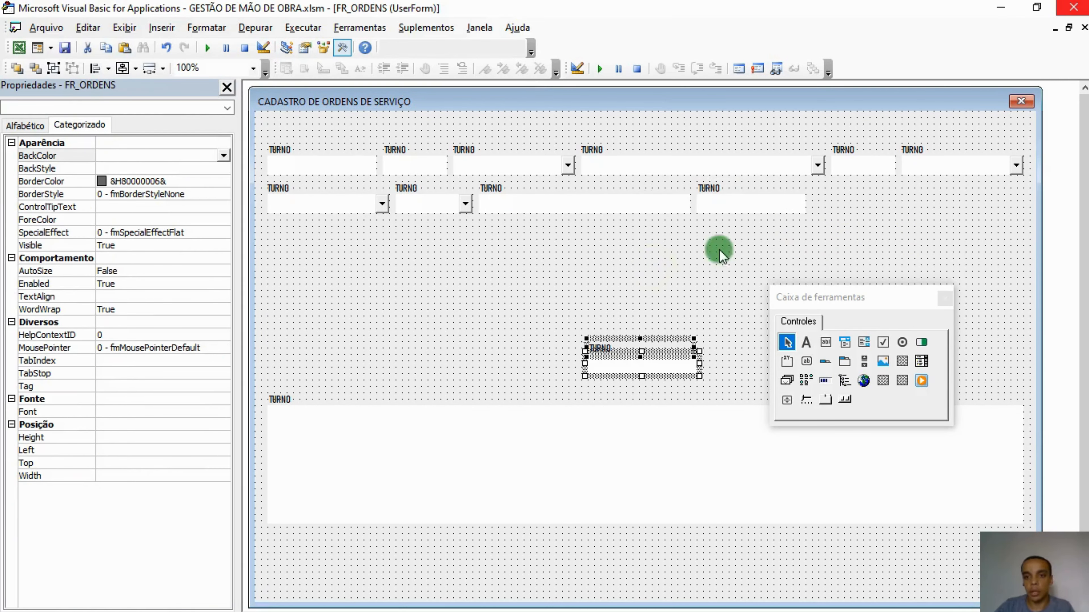
drag(660, 351, 986, 193)
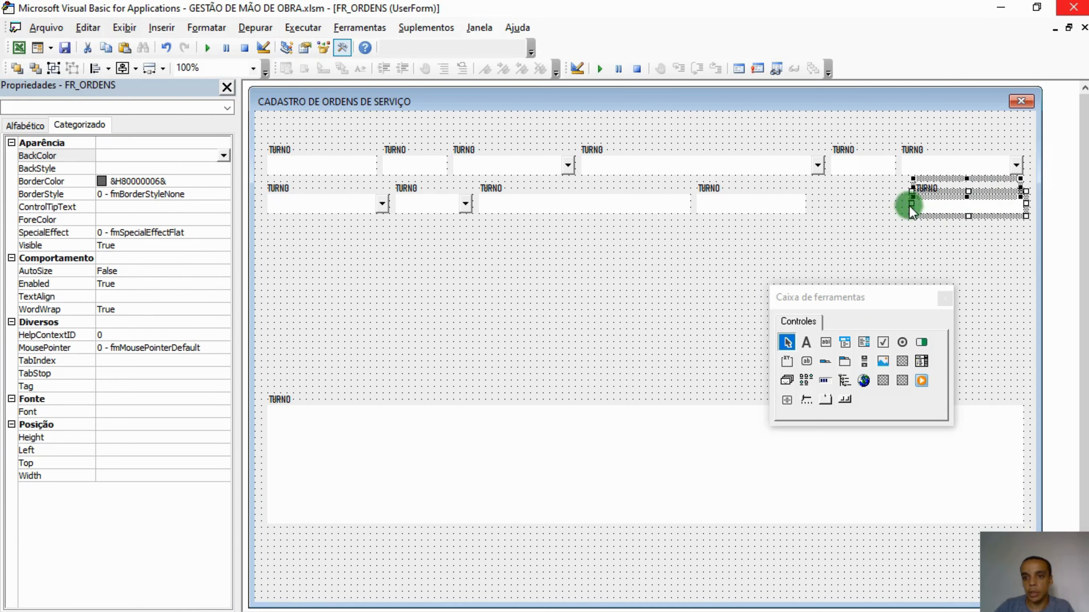
Step: Widen the last second-row label and text box, making the label about 173.3 wide, and adjust the description and category pairs to fill the row
drag(899, 205, 831, 204)
click(798, 236)
mouse_move(797, 236)
mouse_down()
mouse_move(743, 185)
mouse_move(800, 203)
mouse_up()
click(692, 204)
drag(692, 204, 710, 204)
click(694, 184)
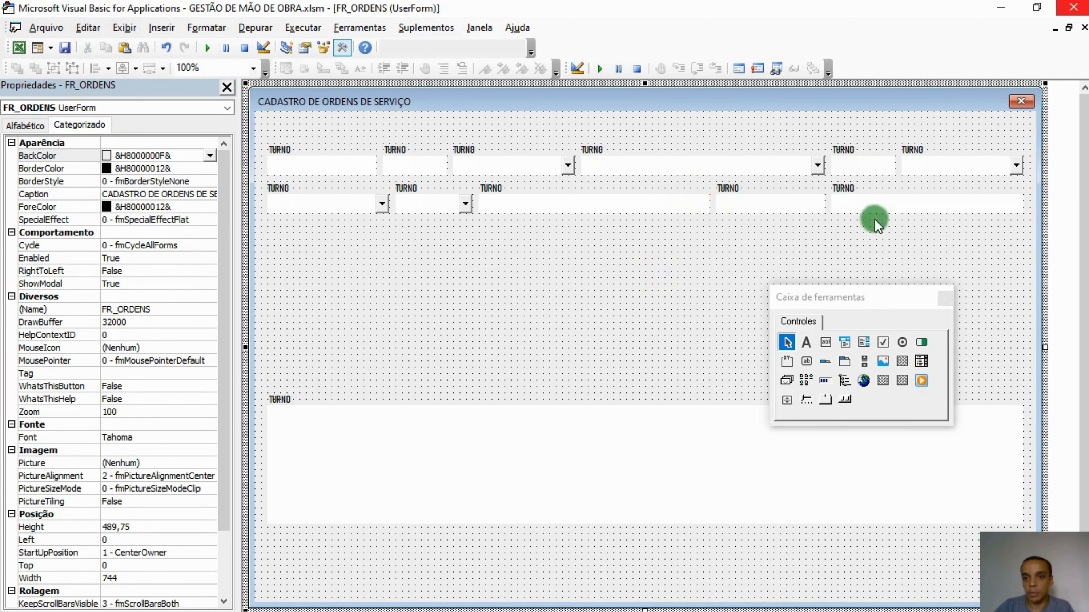
Step: Rename the last text box in the second row as TB_LOCALMAQ
click(866, 200)
click(155, 156)
click(46, 158)
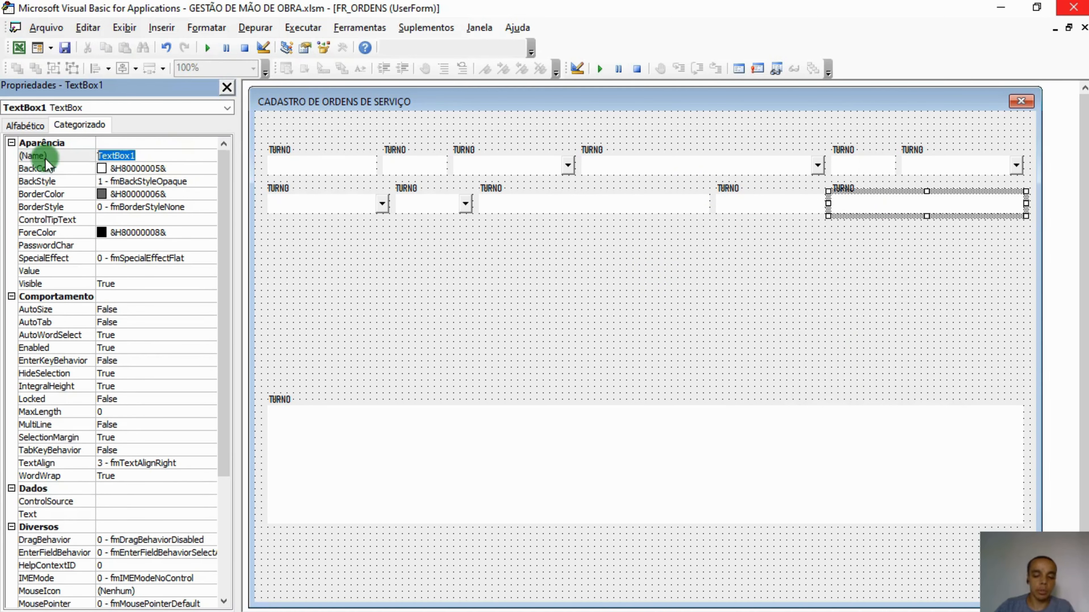
text(TB_LOCAL)
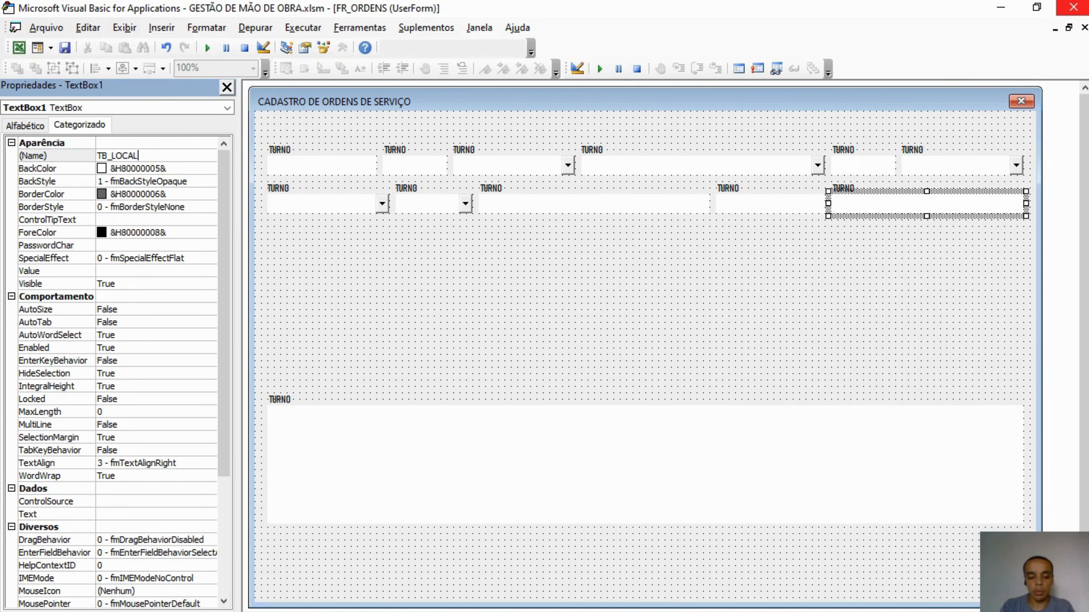
text(MAA)
key(BackSpace)
text(Q)
key(Return)
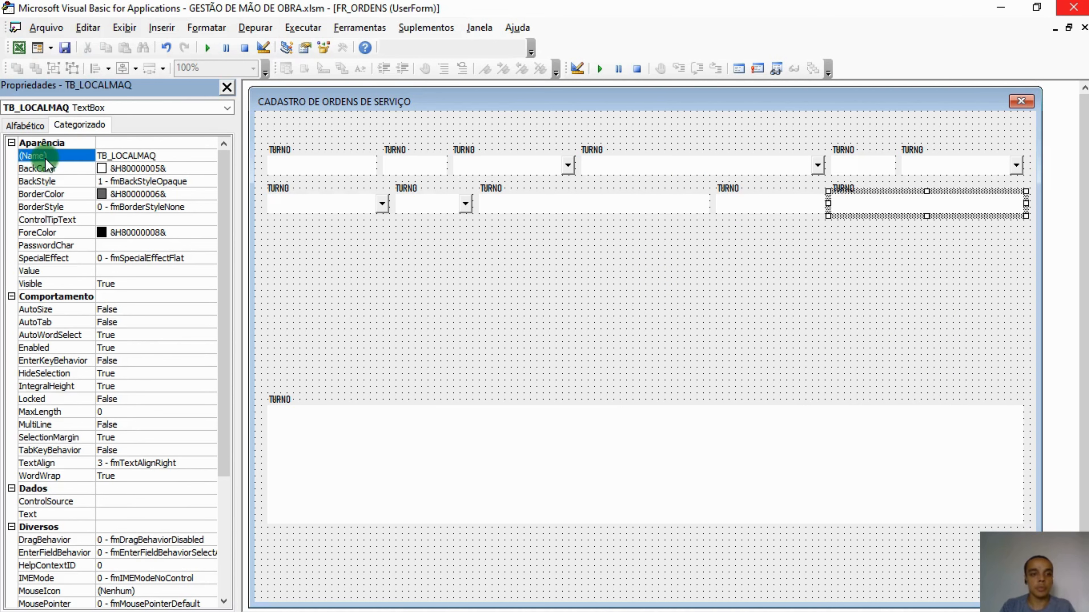
Step: Rename the TURNO label above TB_LOCALMAQ as LB_LOCALMAQ
click(853, 191)
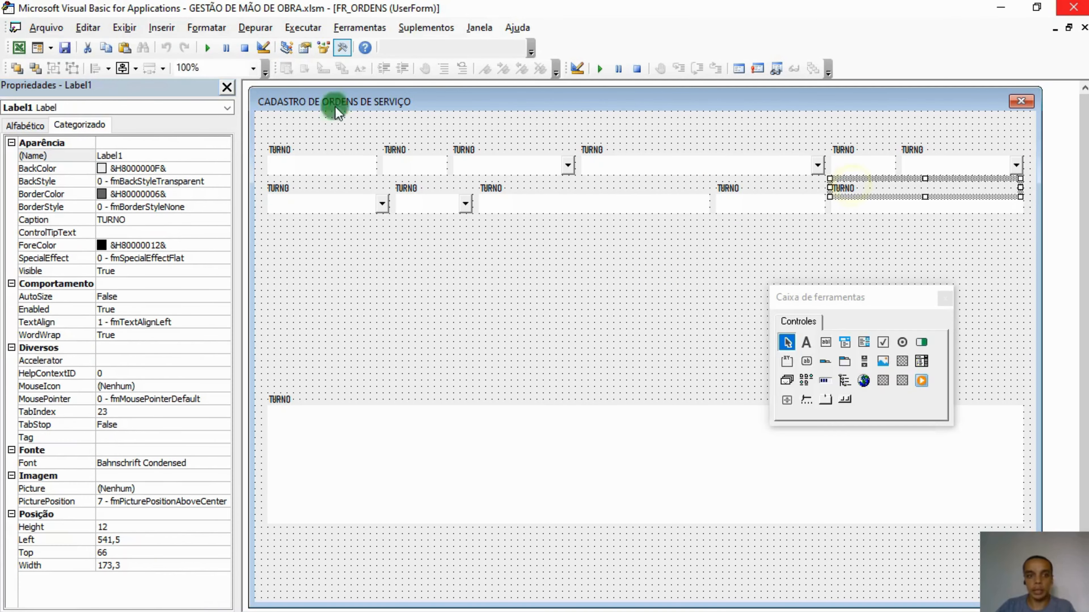
click(63, 158)
text(LB_LOCALMAQ)
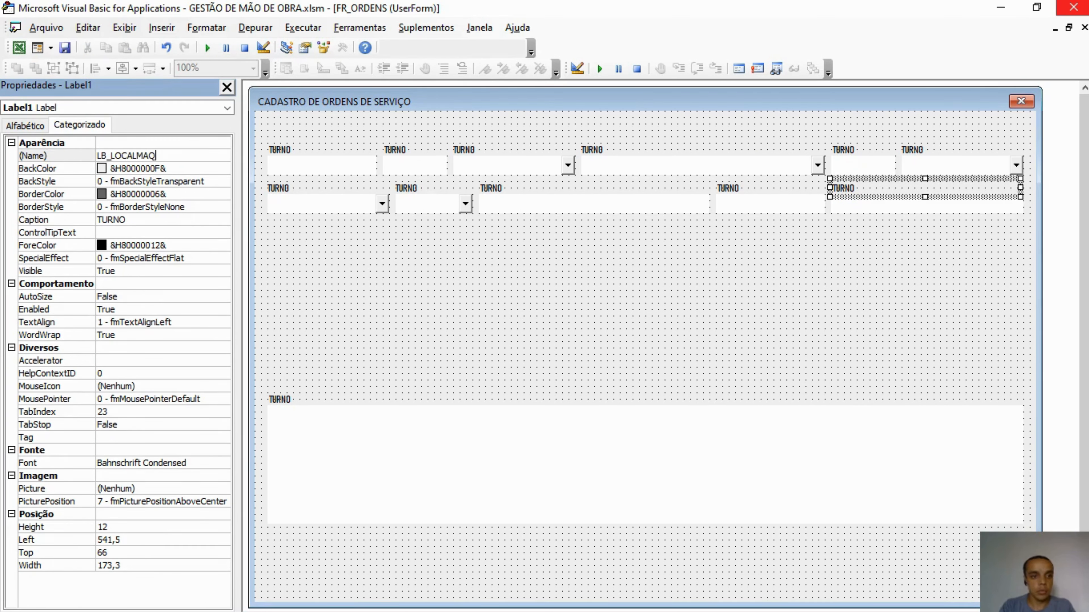
key(Return)
click(802, 287)
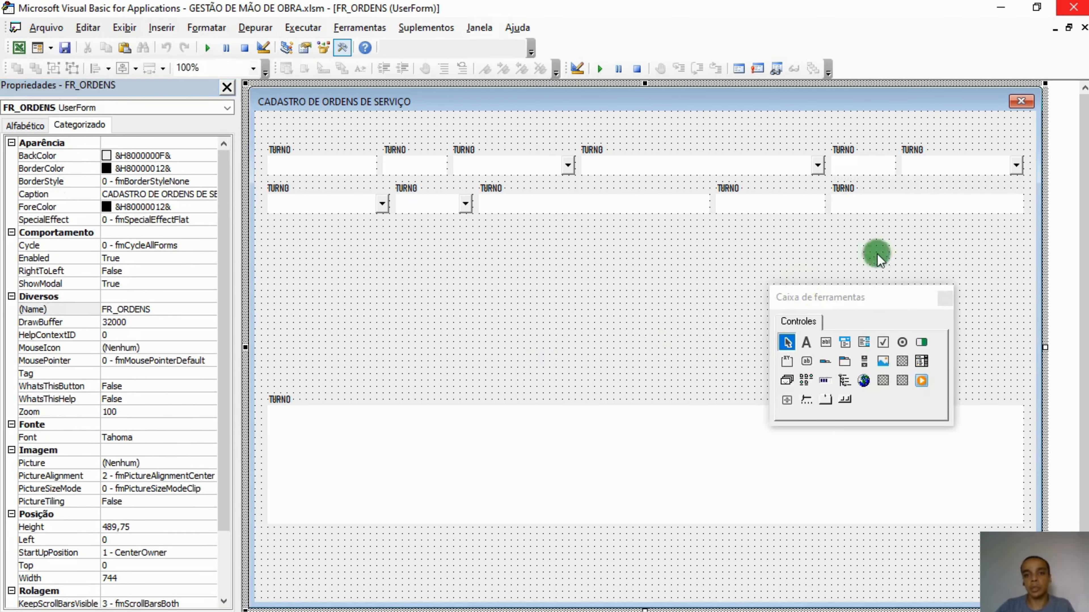
Step: Check the ORDENS sheet's remaining columns, then duplicate the second row's first label and combo box into a third row and widen both to CB_TAG's far edge
key(alt+F11)
click(706, 208)
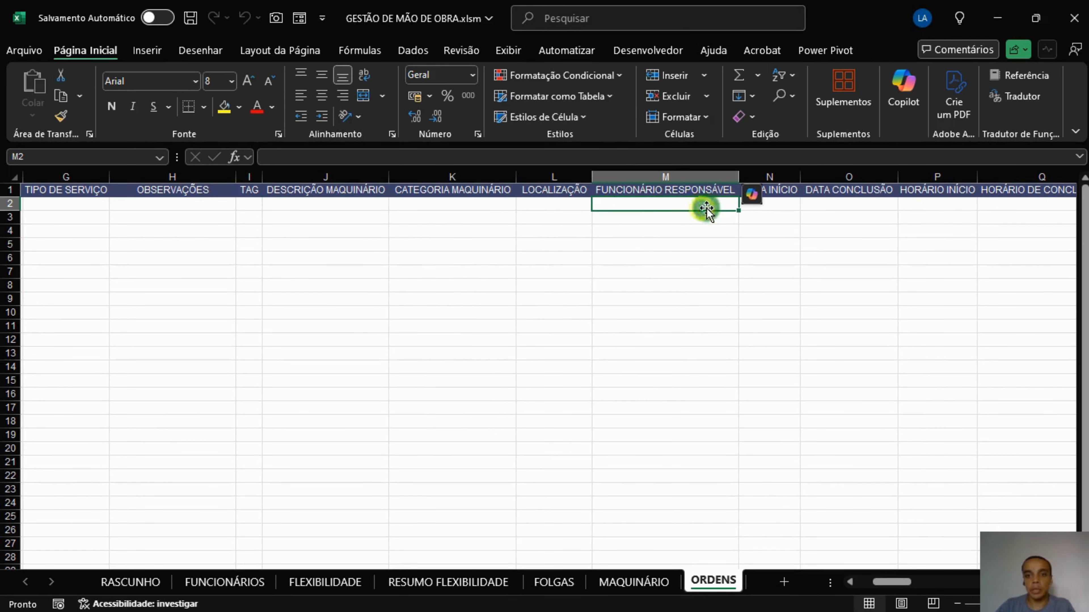
drag(895, 582, 916, 586)
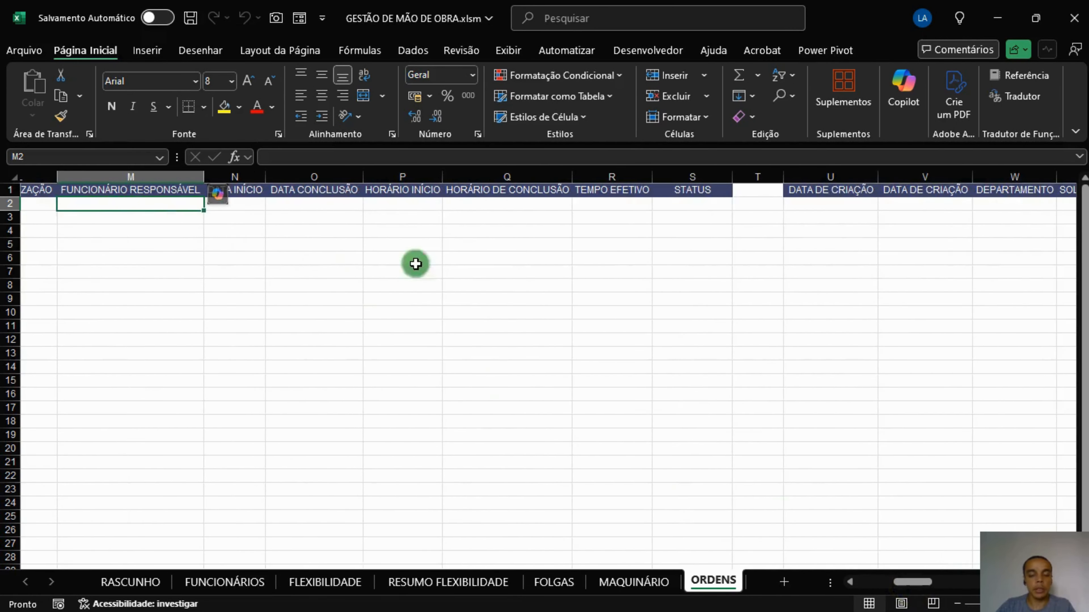
key(alt+F11)
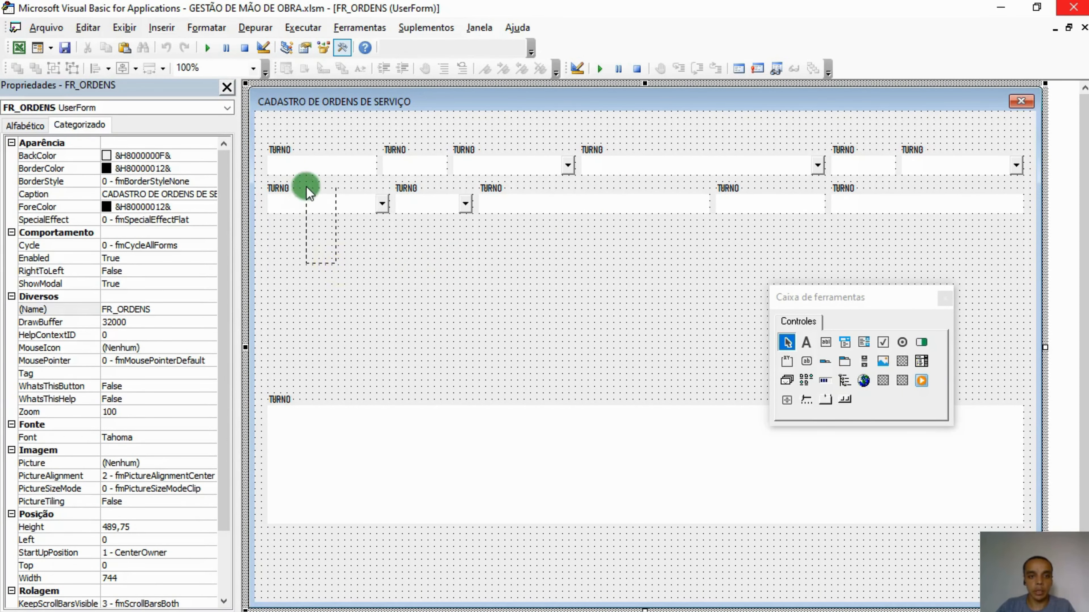
drag(305, 186, 306, 187)
click(412, 273)
key(ctrl+v)
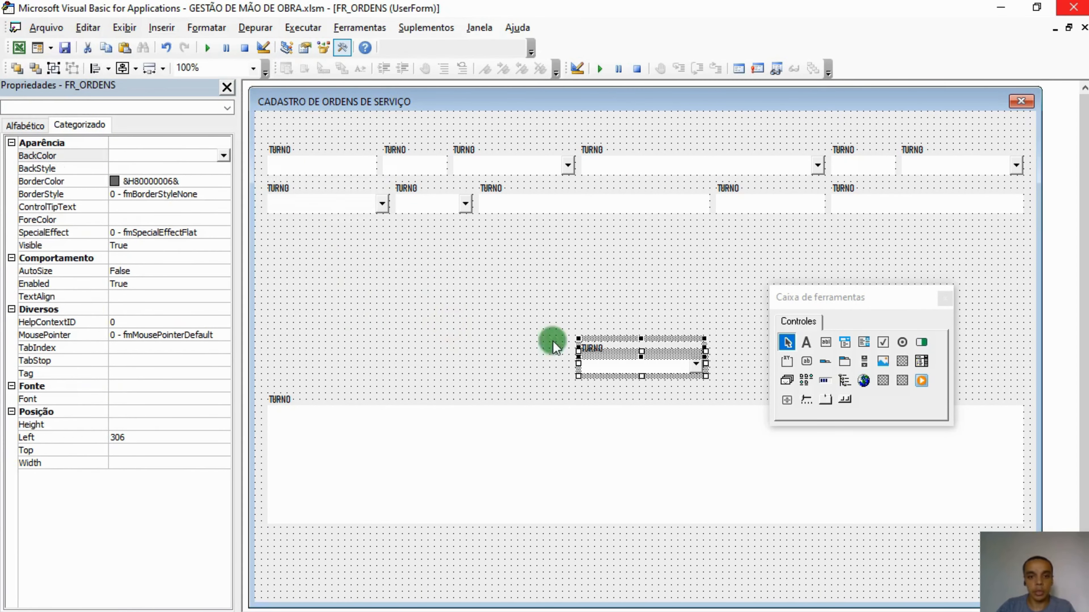
drag(612, 358, 301, 237)
drag(391, 237, 475, 243)
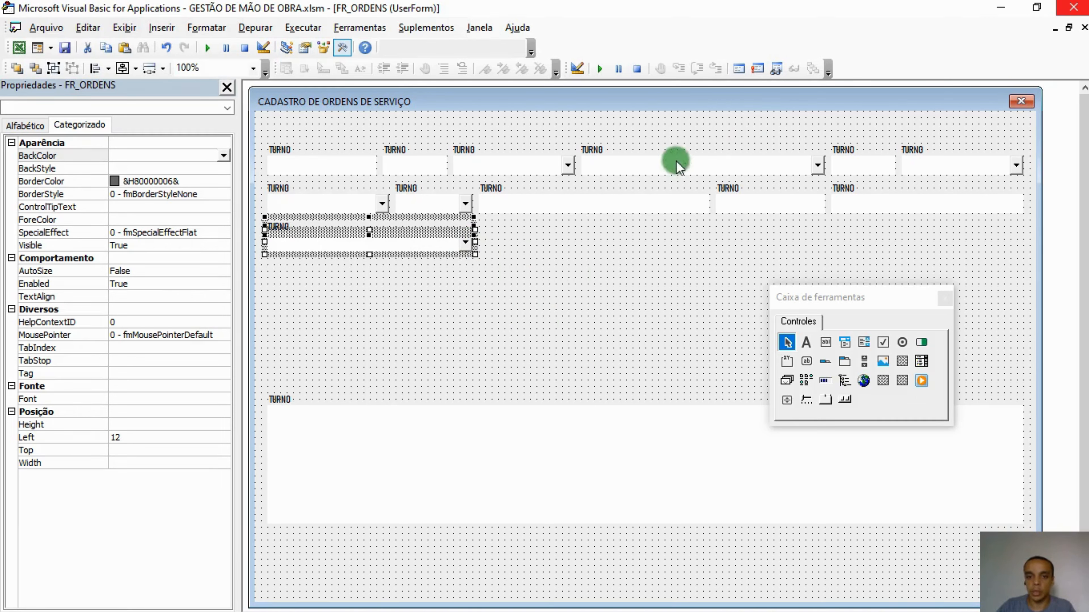
Step: Rename the TURNO label in the third row as LB_FUNC
click(341, 304)
click(318, 227)
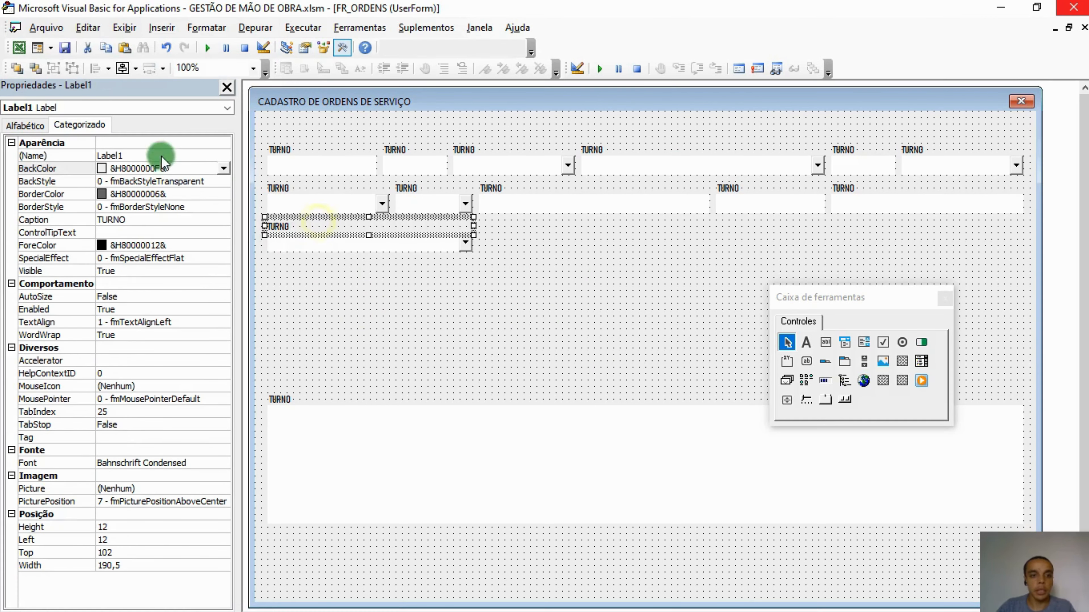
click(134, 152)
click(43, 156)
text(LB_FUNC)
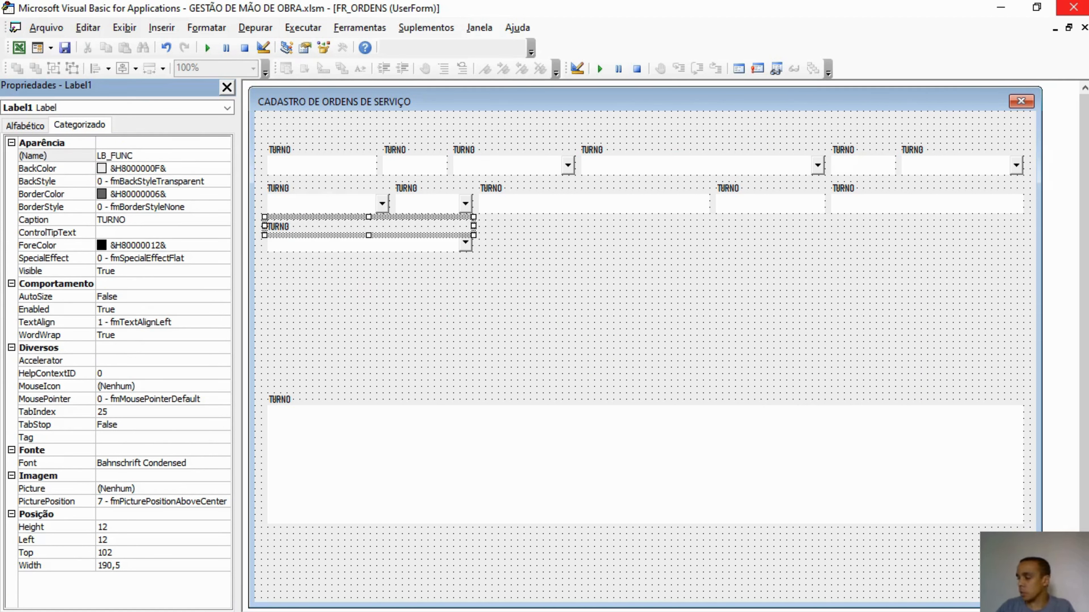
Step: Rename the combo box in the third row as CB_FUNC
click(342, 243)
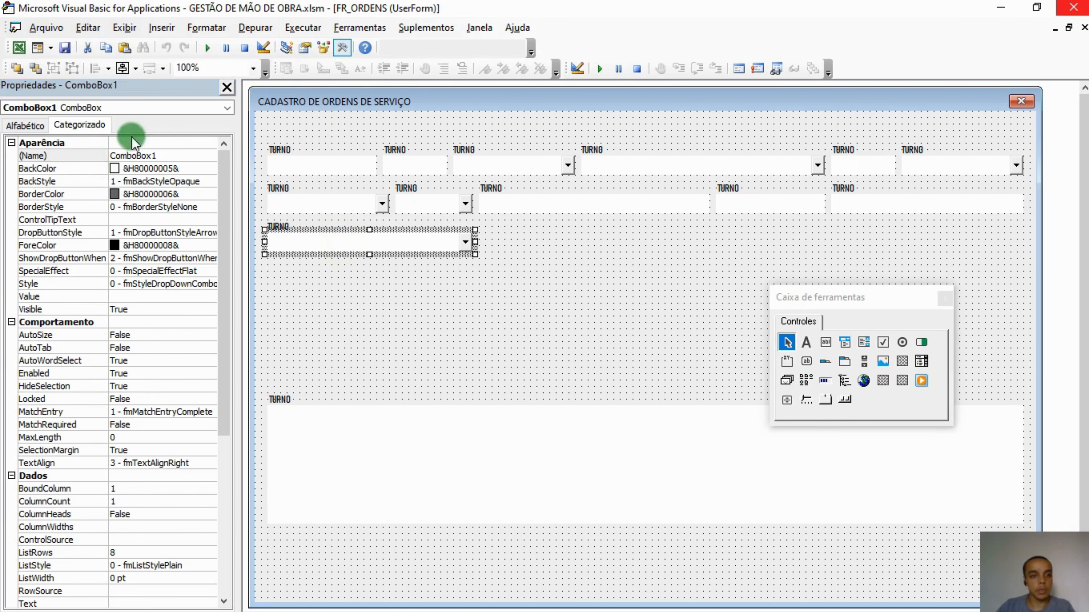
click(158, 155)
click(58, 155)
text(CB)
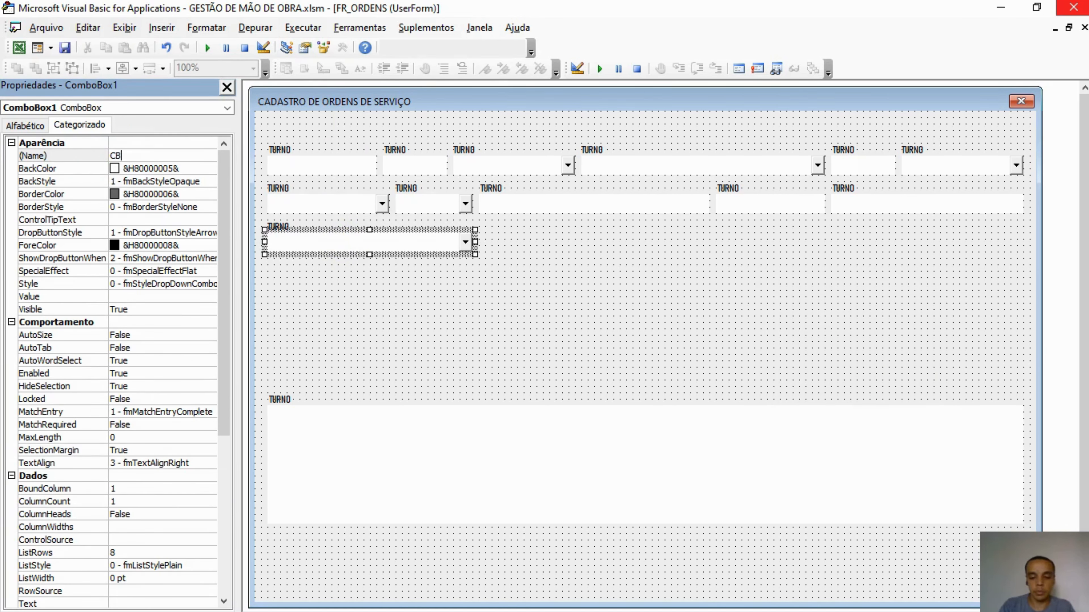
text(_FUNC)
click(58, 157)
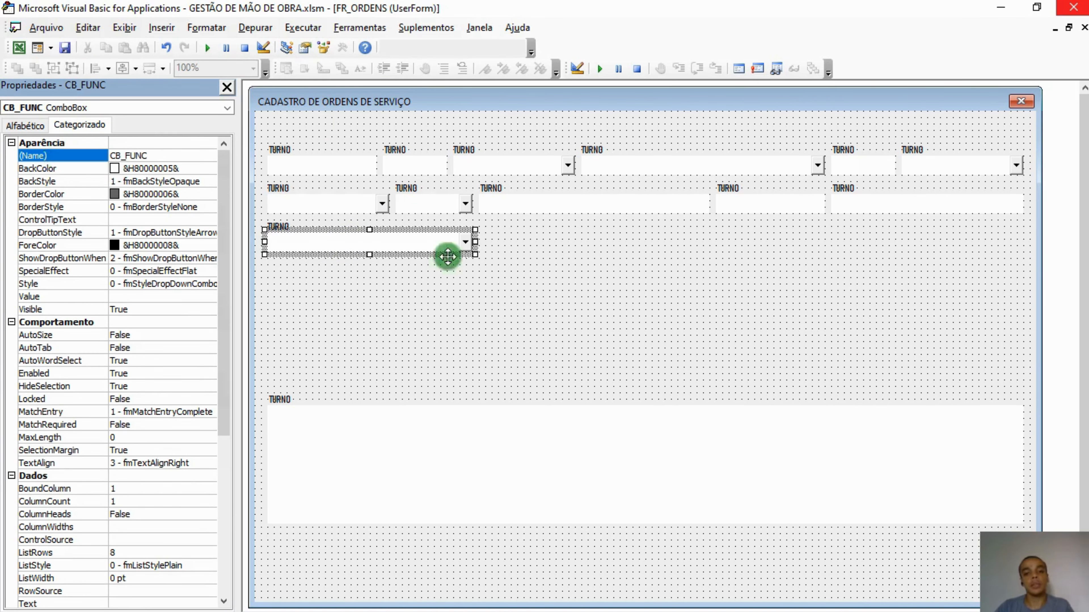
Step: Check the ORDENS sheet's date columns, then place two copies of the first row's second label and text box beside CB_FUNC
key(alt+F11)
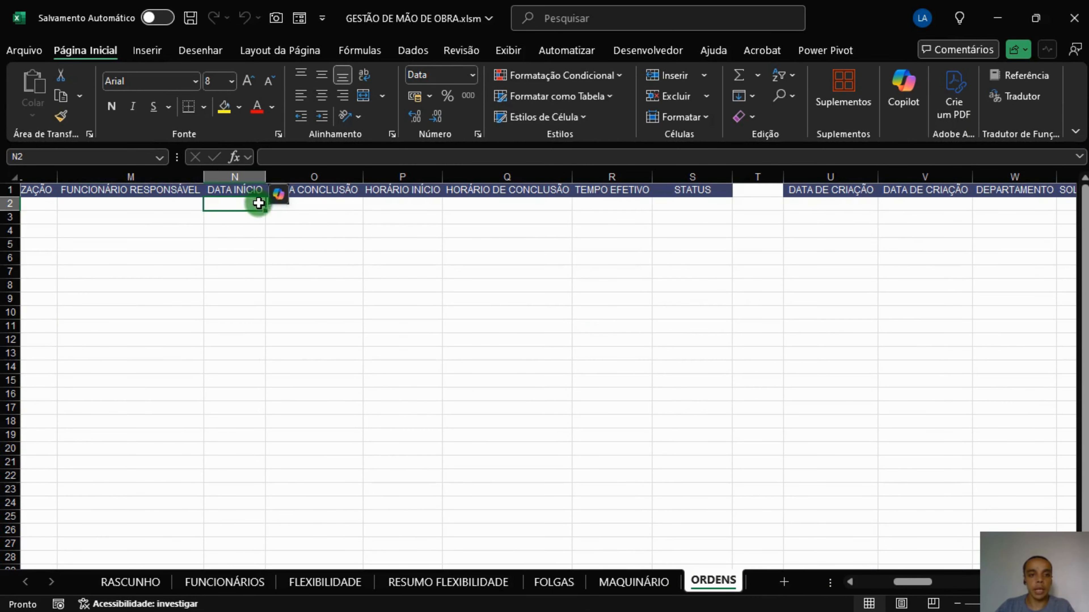
click(300, 206)
key(alt+F11)
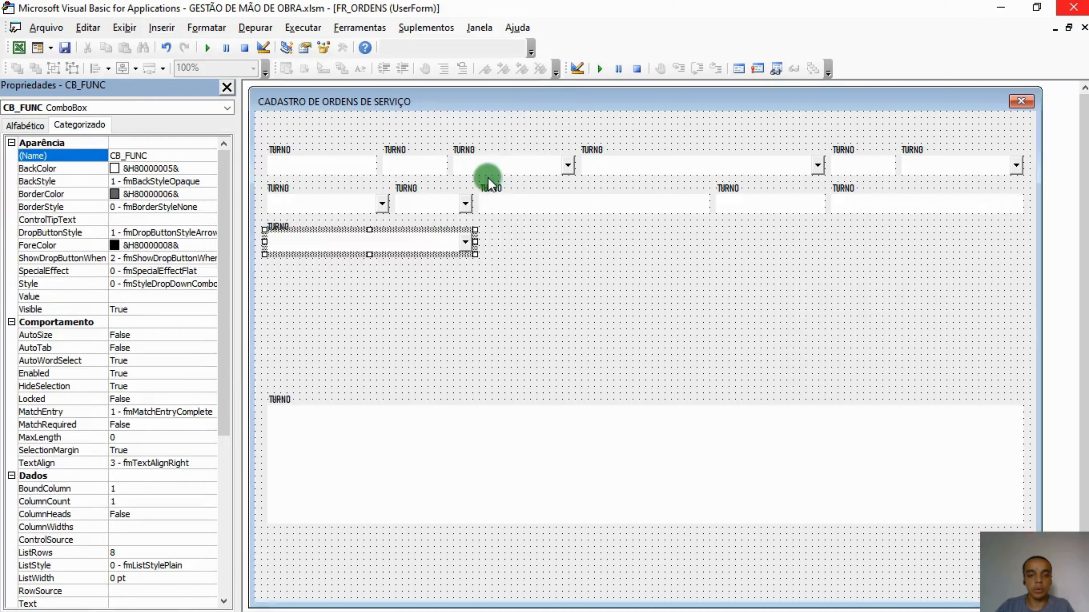
click(543, 231)
click(416, 165)
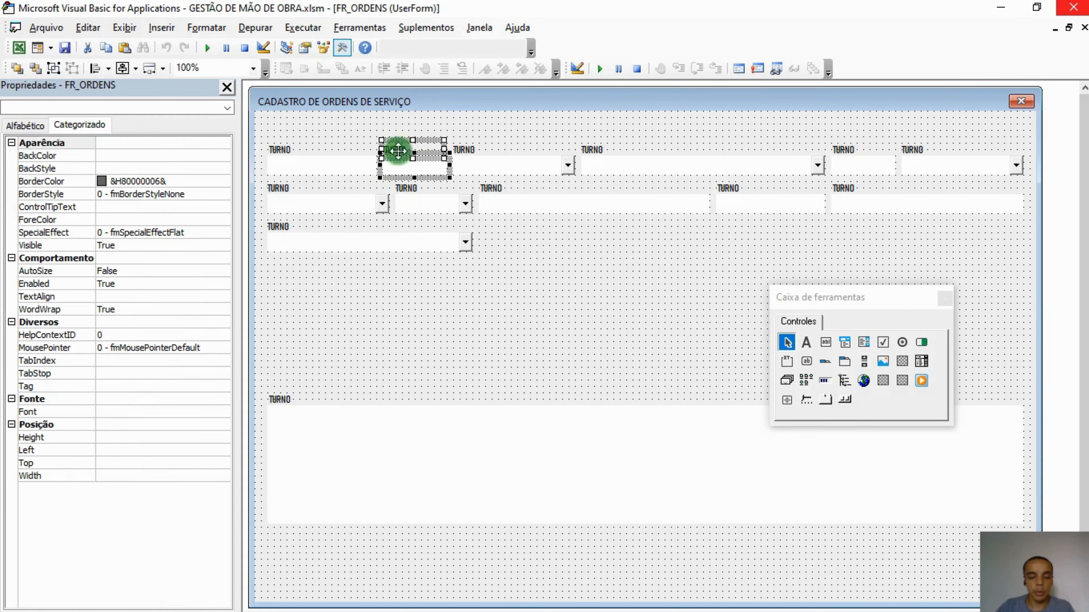
click(556, 280)
key(ctrl+v)
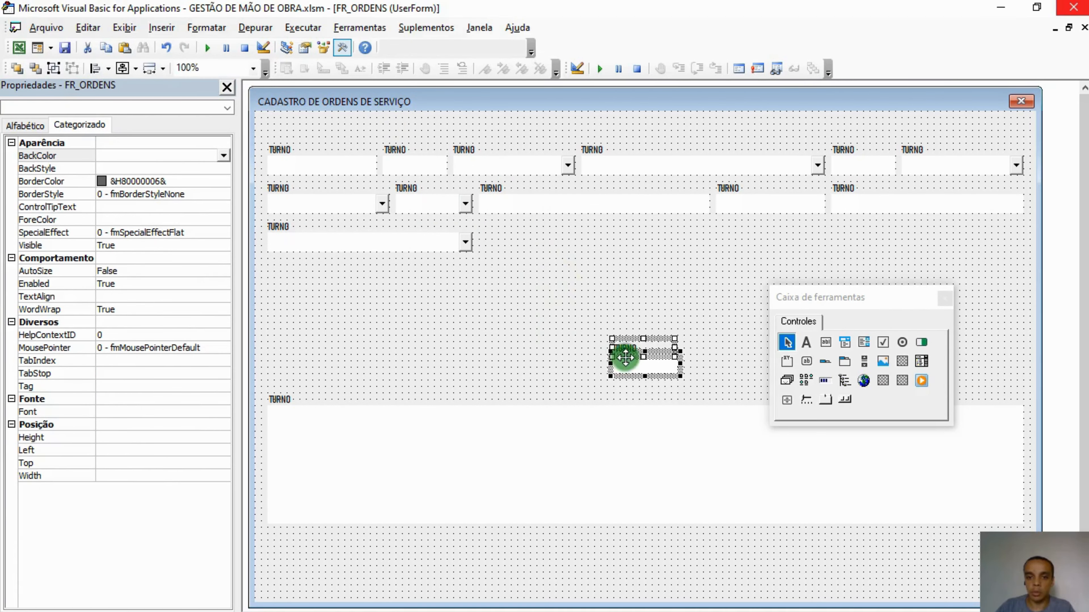
drag(625, 357, 498, 238)
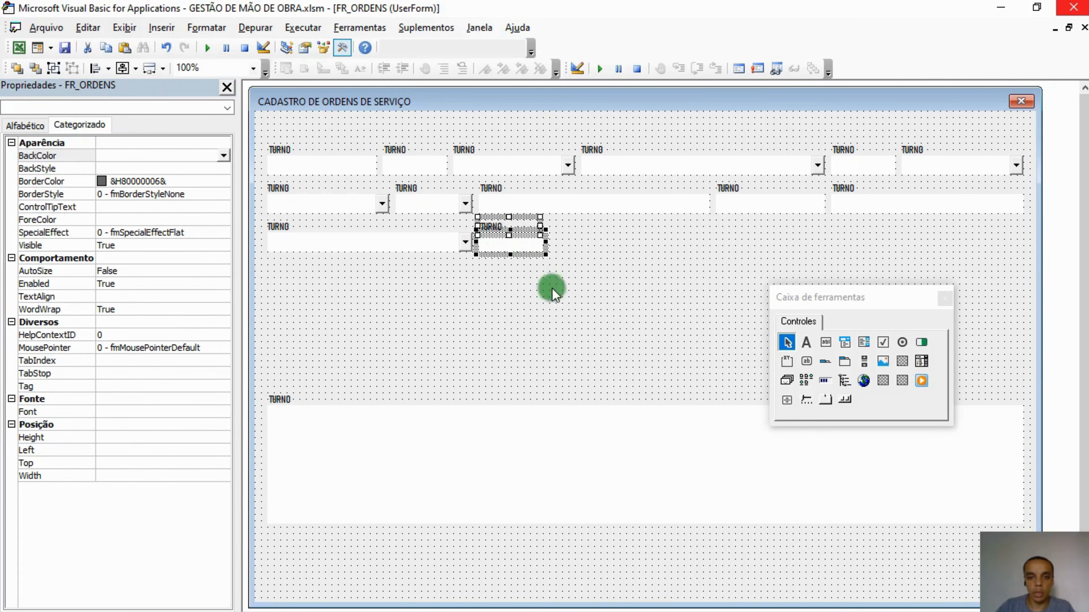
click(577, 314)
key(ctrl+v)
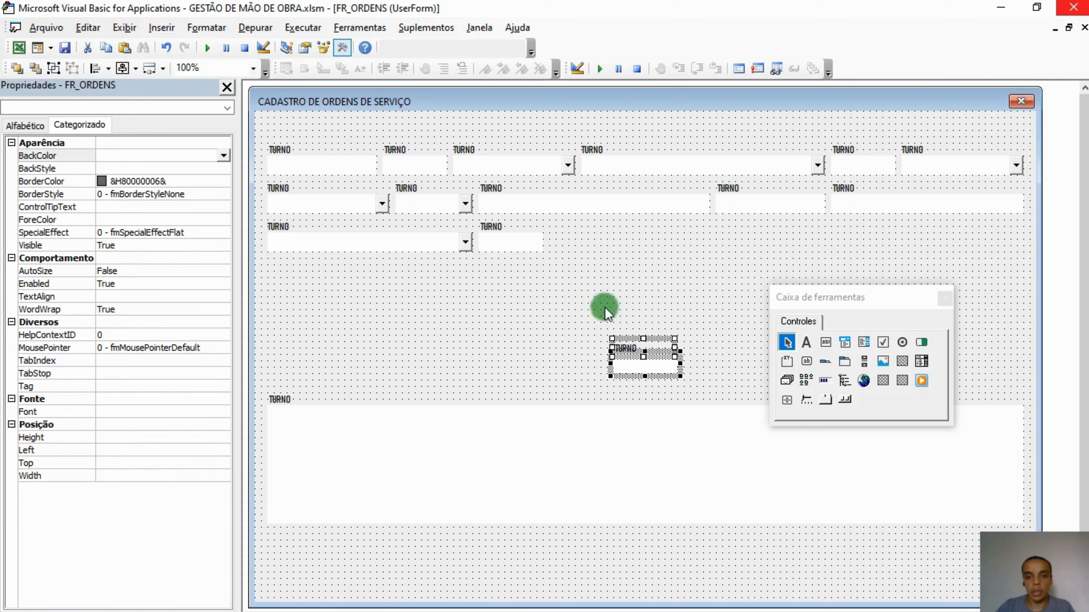
drag(615, 345, 564, 234)
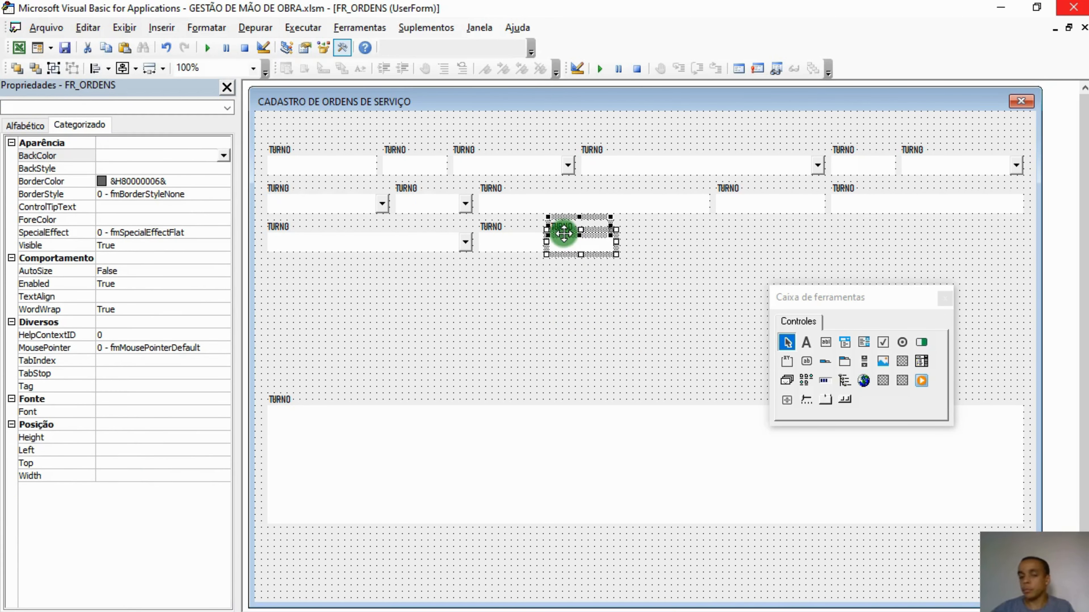
Step: Rename the third row's second label, just after CB_FUNC, as LB_DATAI
click(510, 232)
click(153, 154)
click(27, 155)
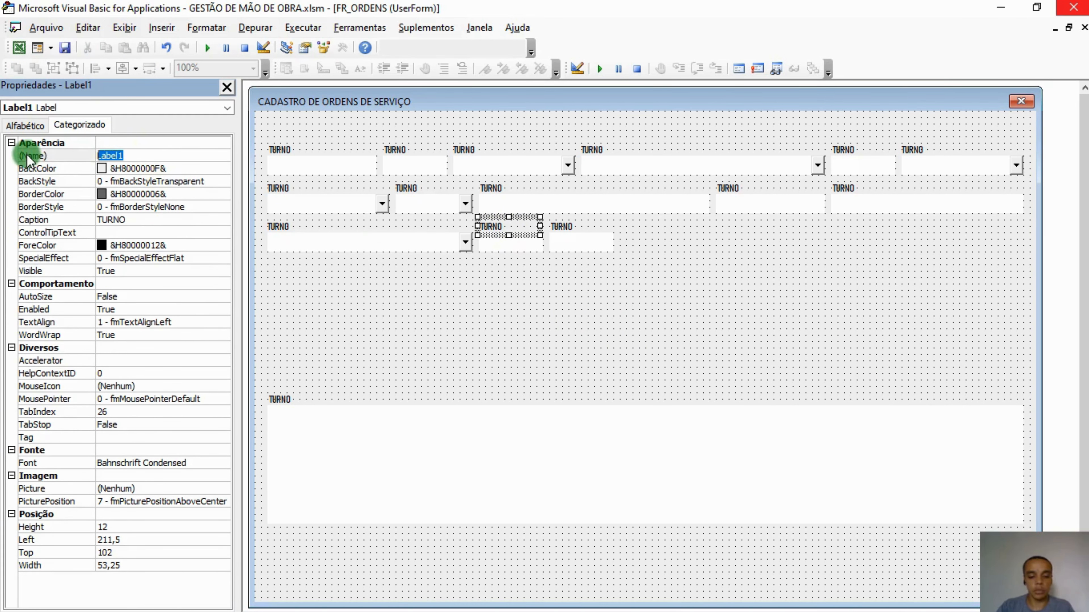
text(LB_DATAI)
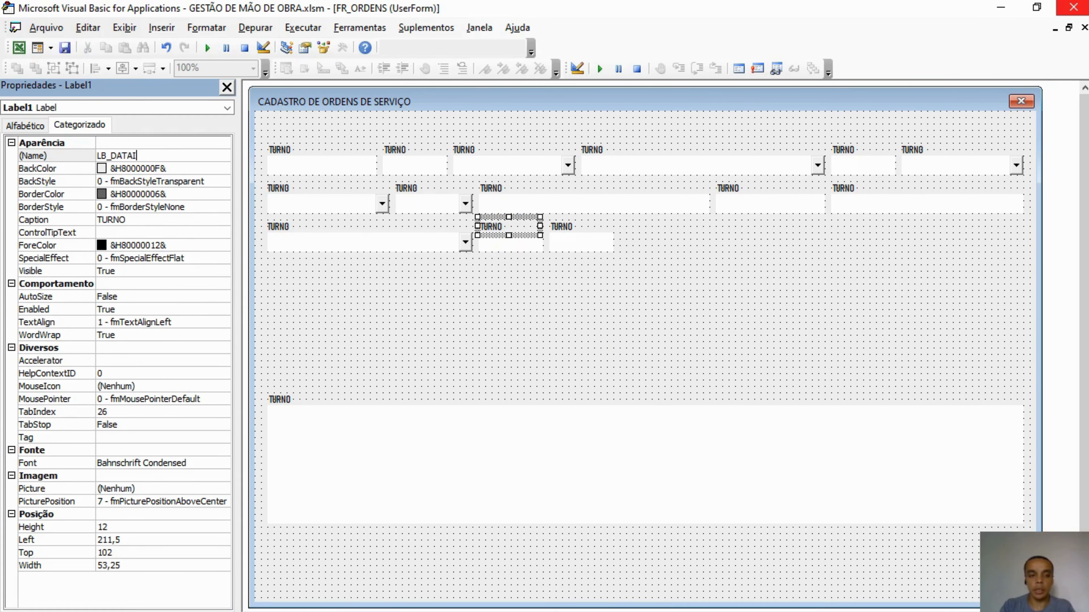
click(26, 154)
Step: Rename the text box under LB_DATAI as TB_DATAI
click(512, 243)
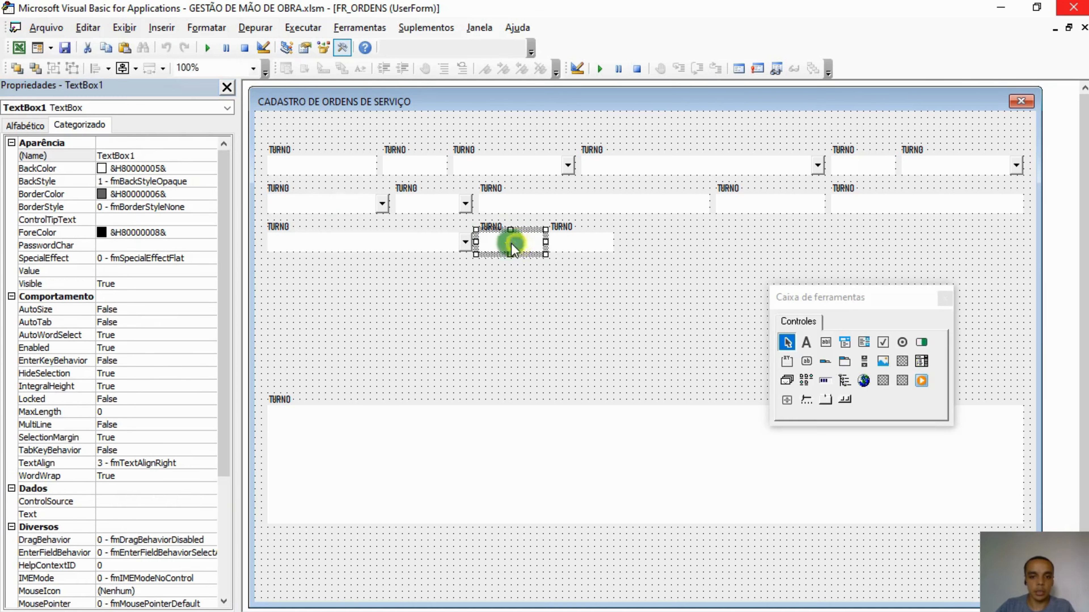
click(167, 154)
click(63, 155)
text(TB_DATAI)
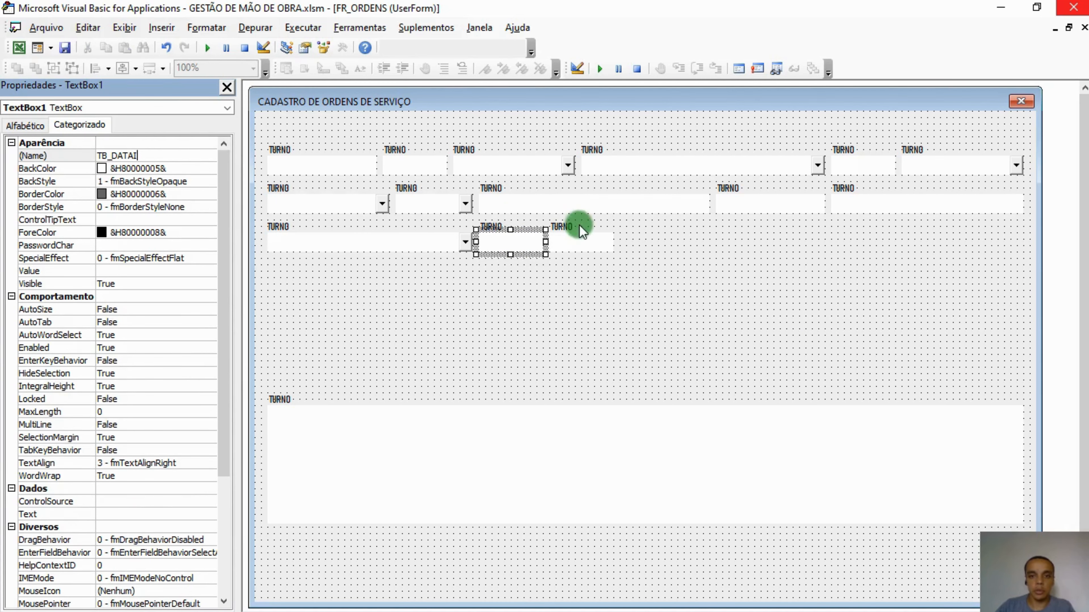
Step: Rename the third row's third label, next to LB_DATAI, as LB_DATAF
click(582, 231)
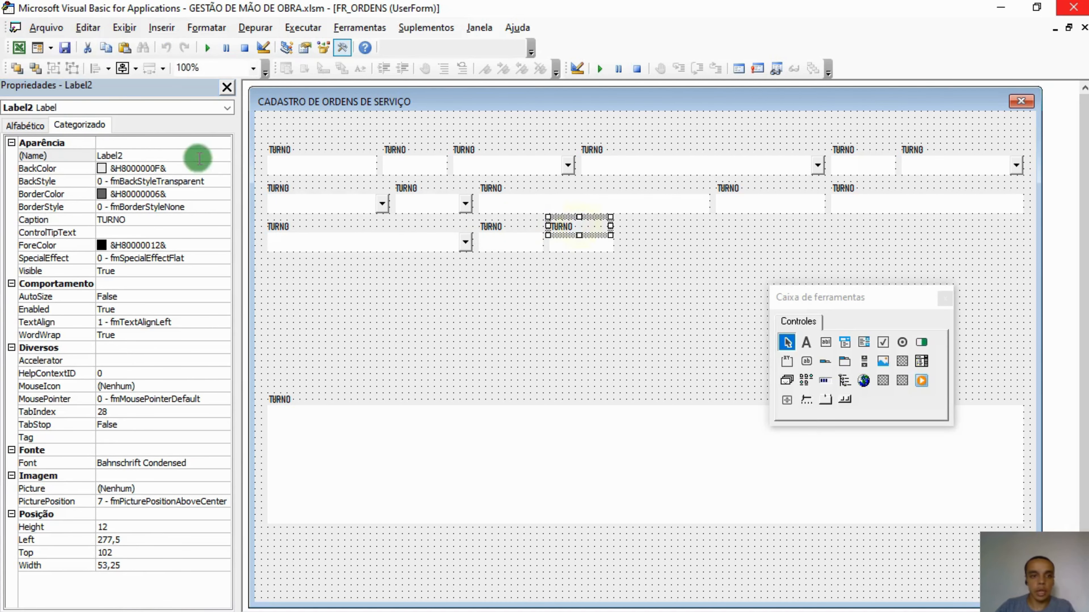
click(163, 154)
click(20, 155)
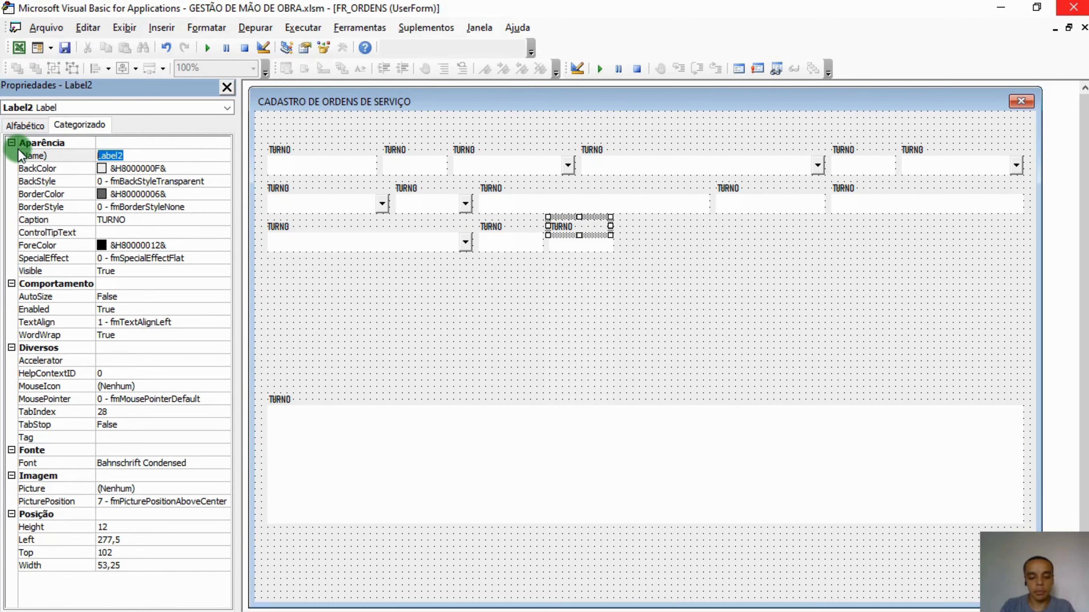
text(LB_DATAF)
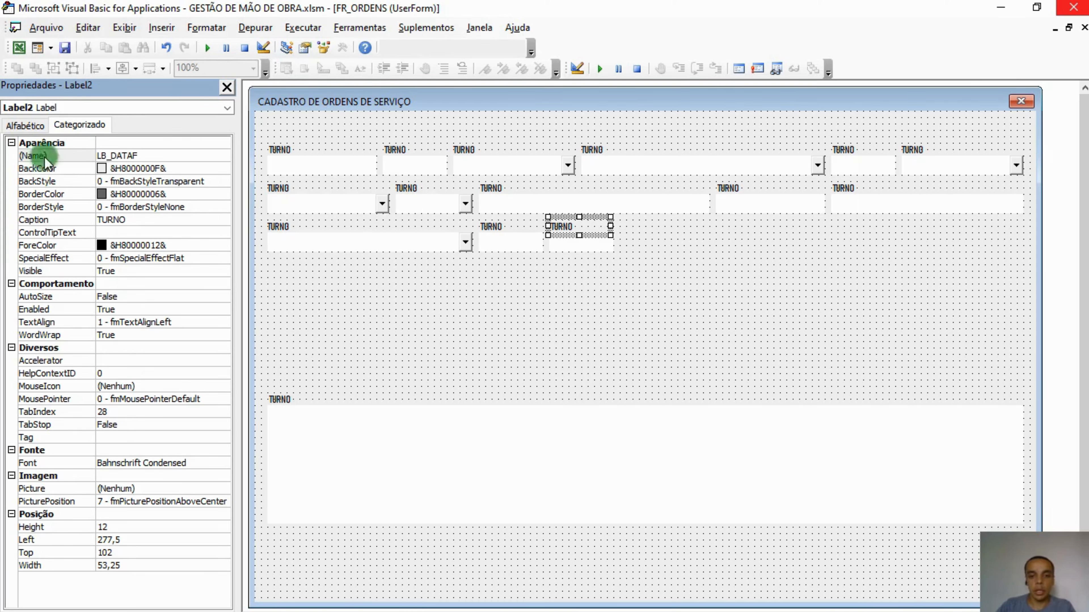
Step: Rename the text box under LB_DATAF as TB_DATAF
click(574, 243)
click(125, 151)
click(81, 154)
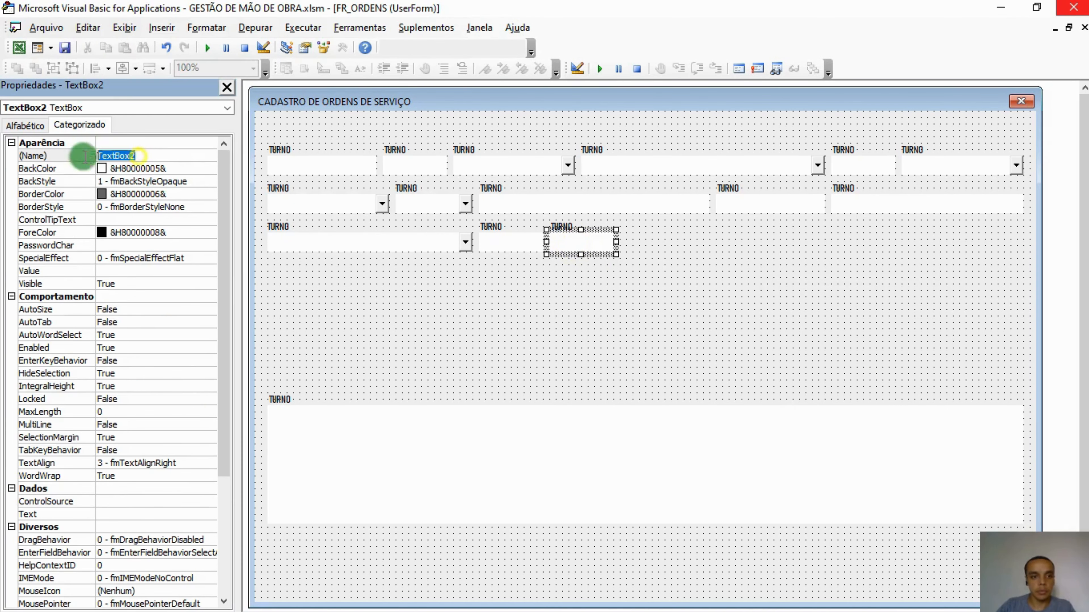
text(TB)
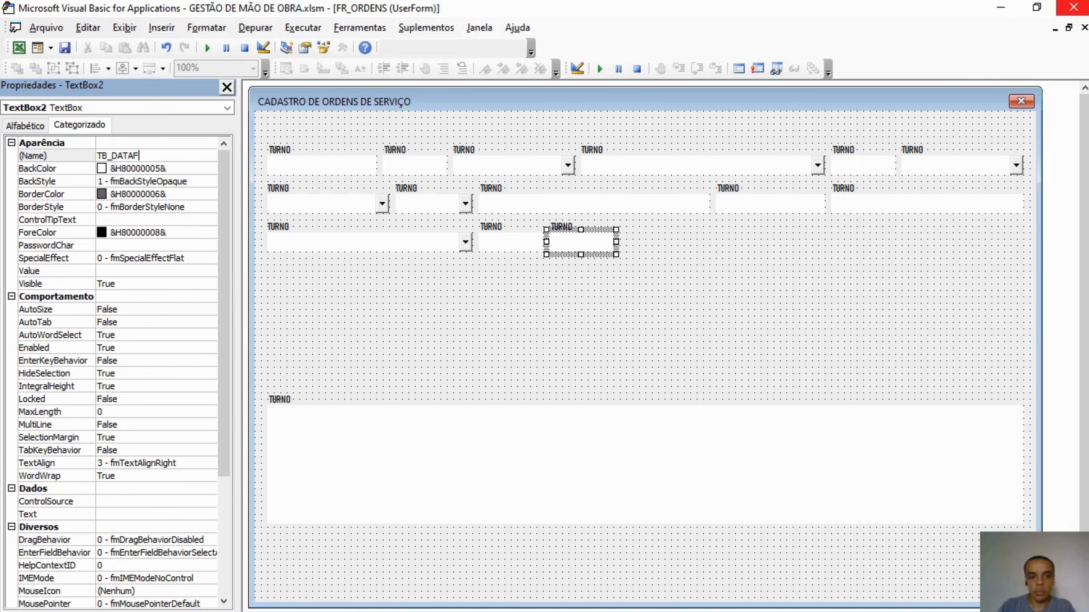
text(_DATAF)
key(Return)
Step: Check the ORDENS sheet's time columns, then duplicate the LB_DATAF and TB_DATAF pair and place the copy beside it
key(alt+F11)
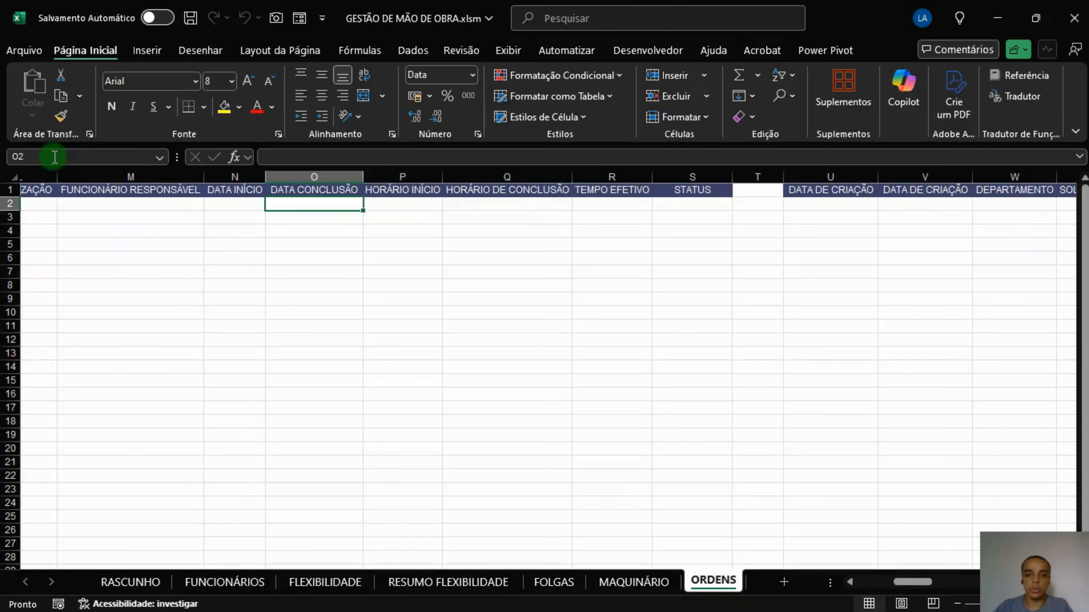
click(425, 210)
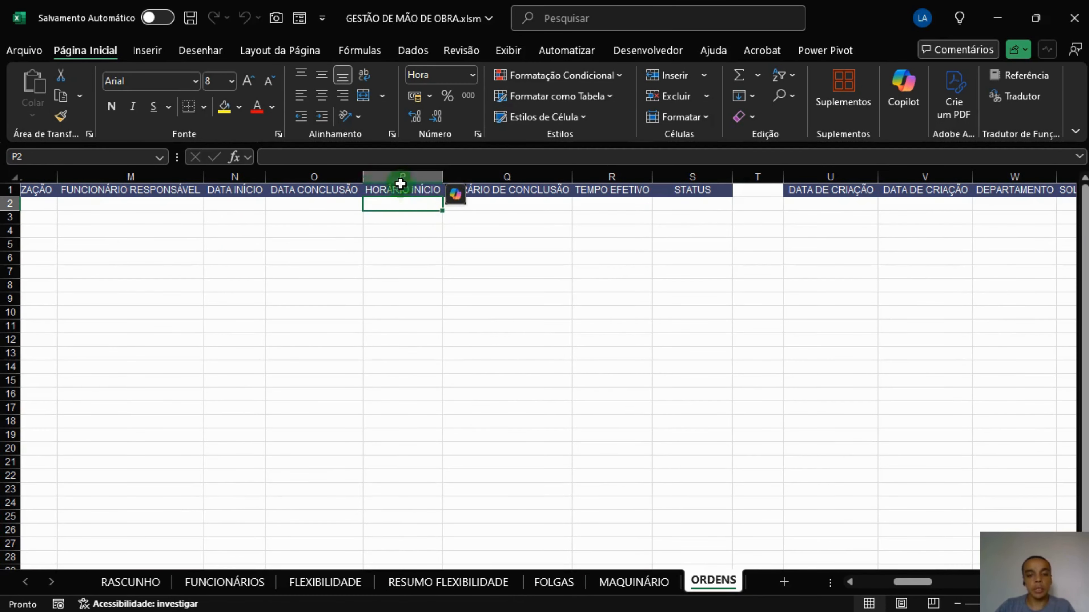
click(535, 205)
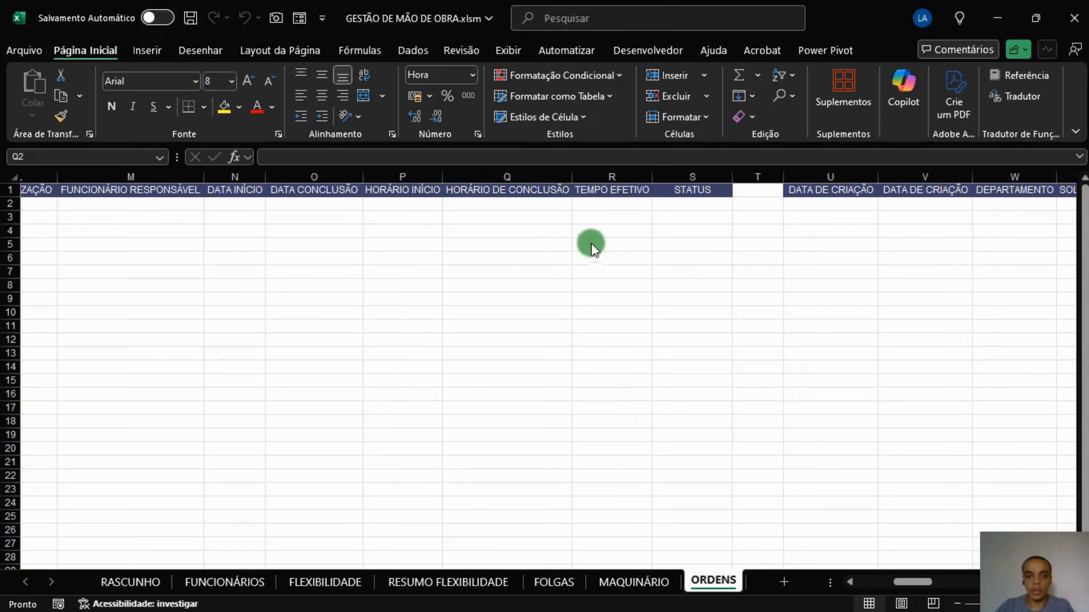
key(alt+F11)
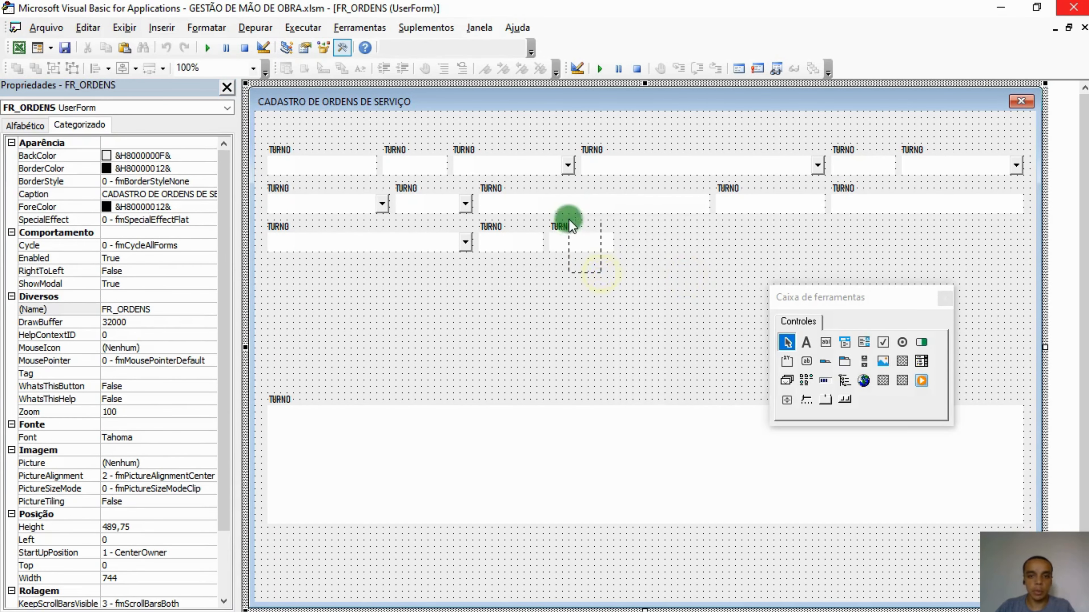
drag(570, 221, 569, 220)
key(ctrl+c)
click(676, 273)
key(ctrl+v)
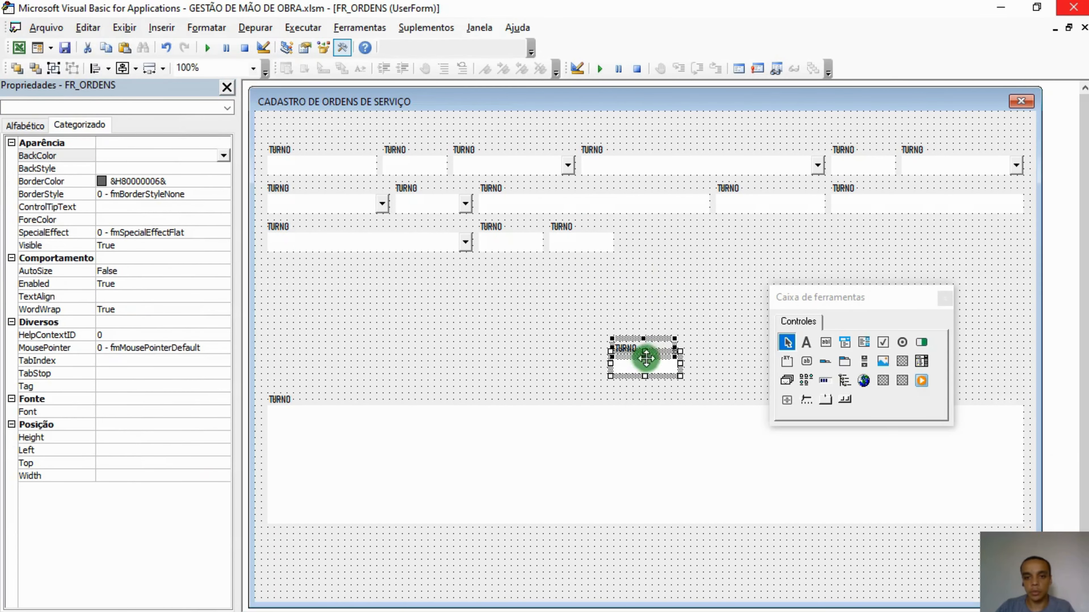
drag(646, 358, 653, 237)
click(637, 315)
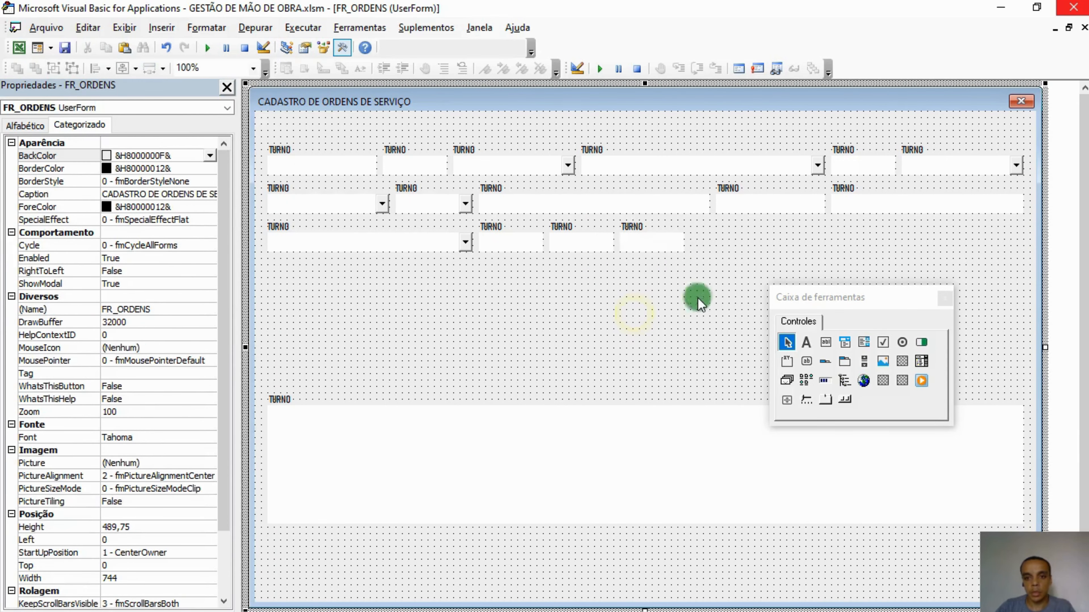
Step: Close the toolbox and place two more copies of the label and text box pair at the end of the third row
click(944, 298)
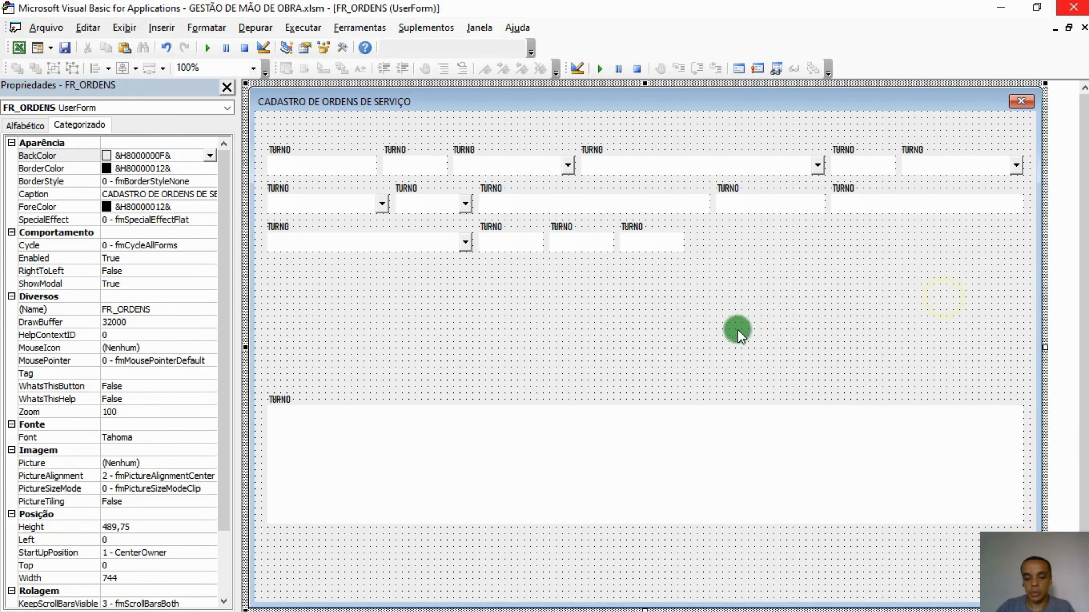
click(638, 343)
drag(657, 360, 746, 244)
drag(740, 242, 741, 243)
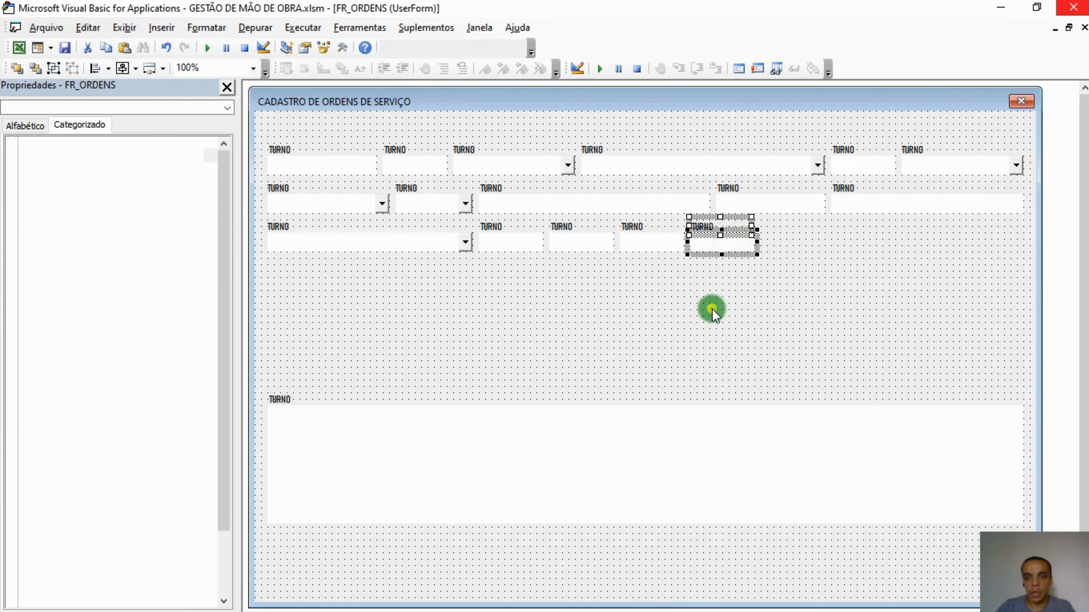
drag(657, 355, 807, 238)
click(756, 311)
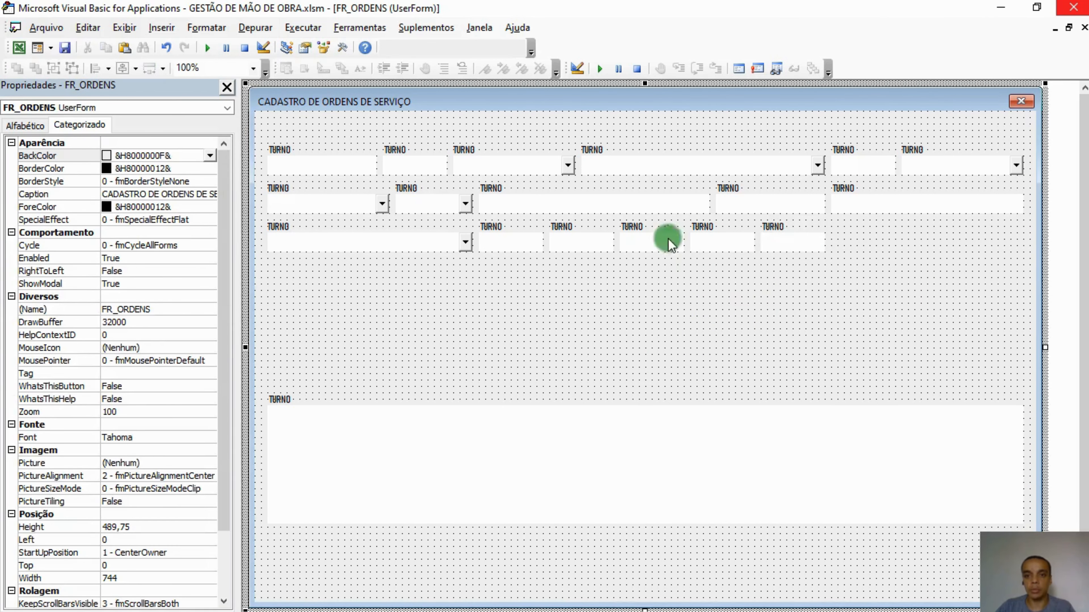
Step: Recheck the ORDENS sheet's column headers, then rename the third row's fourth label as LB_HORAI
key(alt+F11)
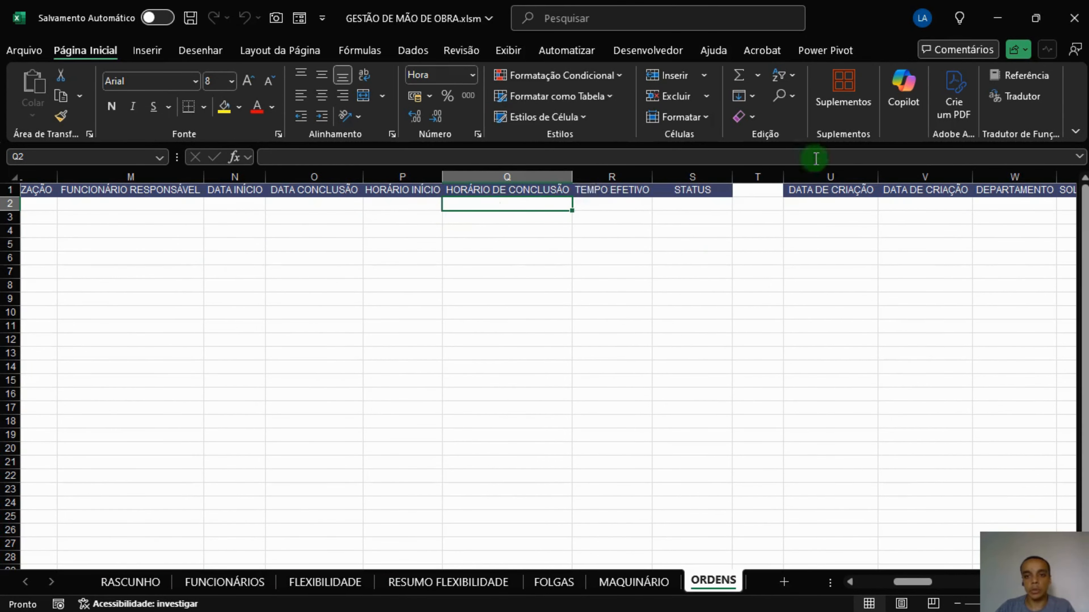
key(alt+Tab)
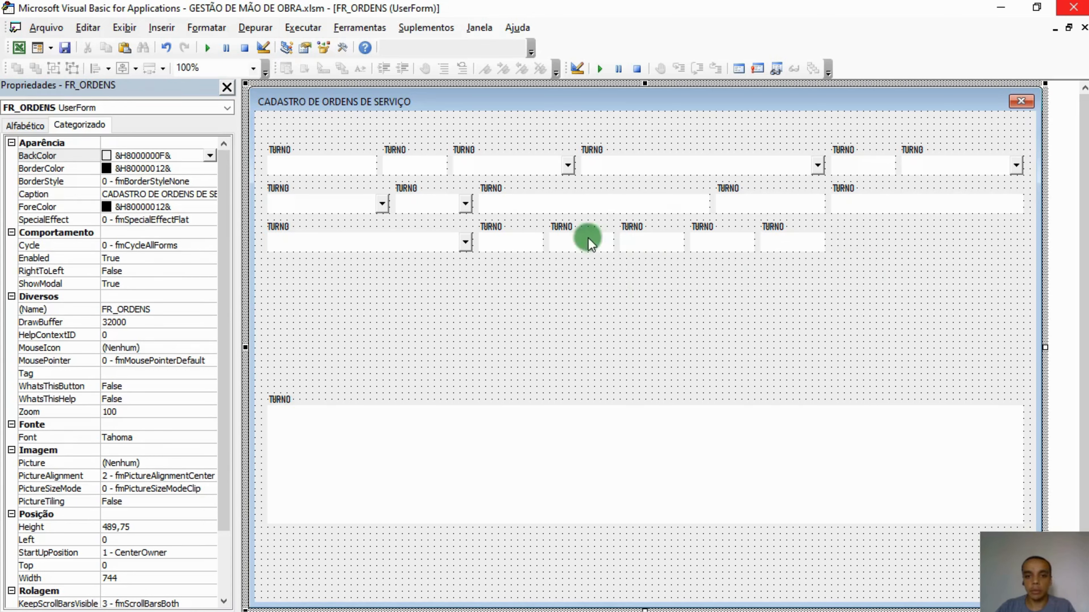
click(650, 230)
double_click(143, 156)
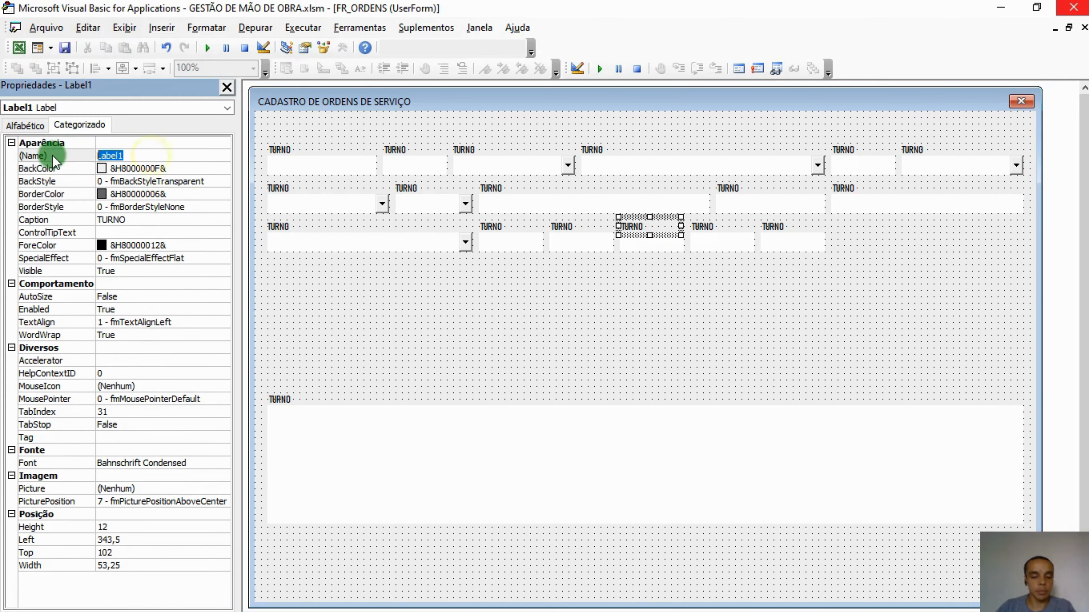
text(LB_)
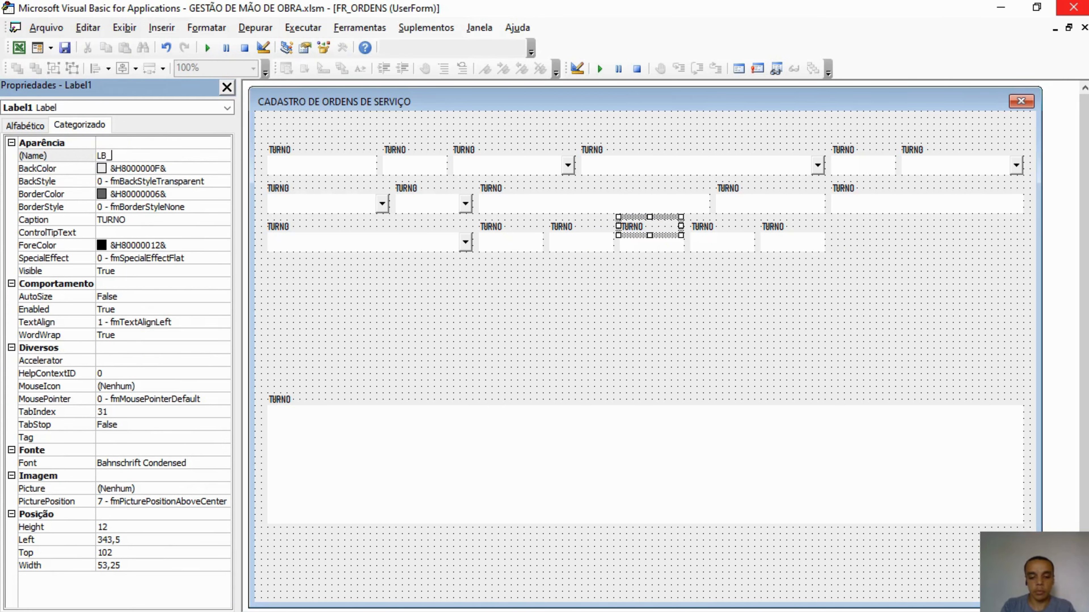
text(HORAI)
click(648, 242)
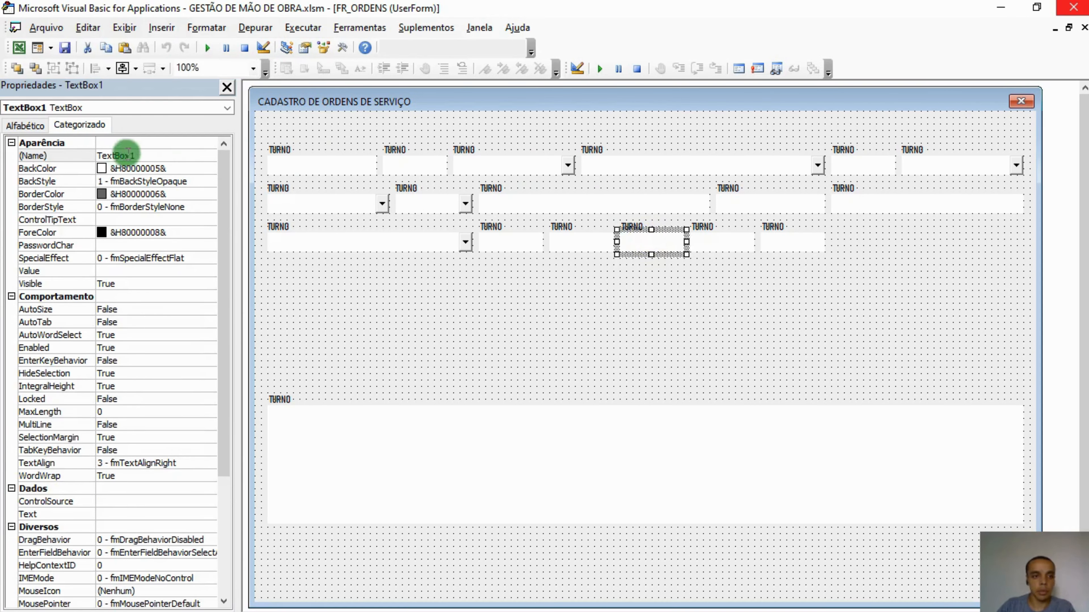
Step: Rename the third row's fourth text box as TB_HORAI and its fifth label as LB_HORAF
click(72, 156)
text(TB_HORAI)
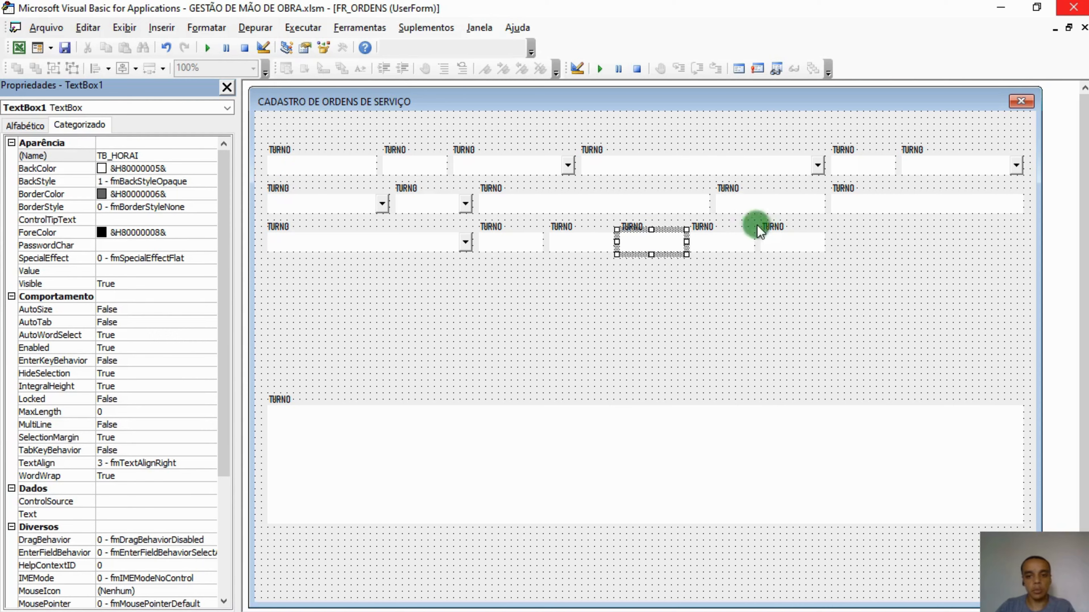
click(718, 226)
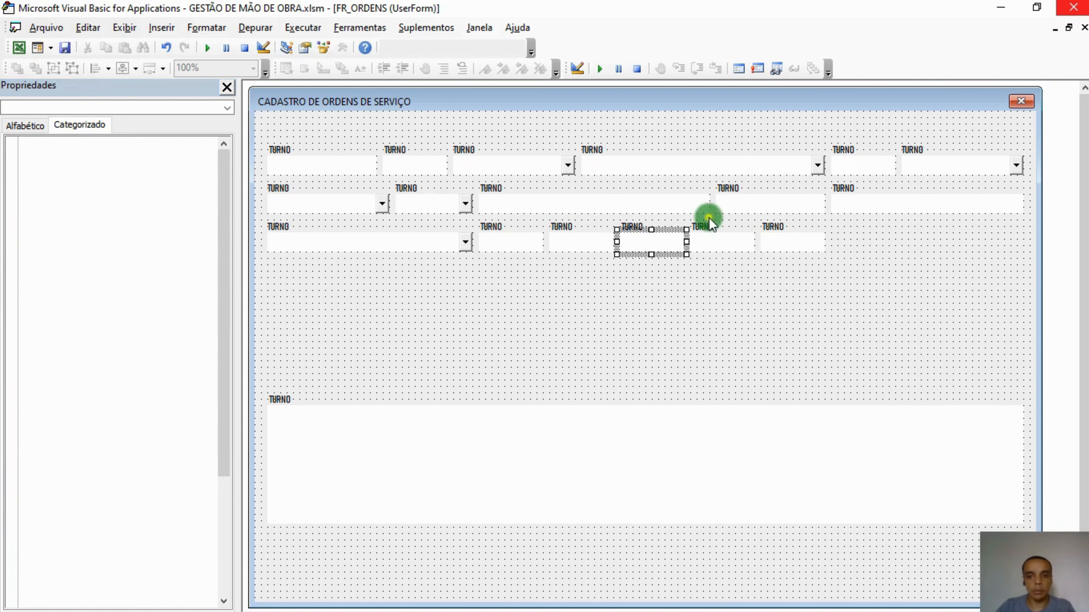
click(146, 156)
click(61, 156)
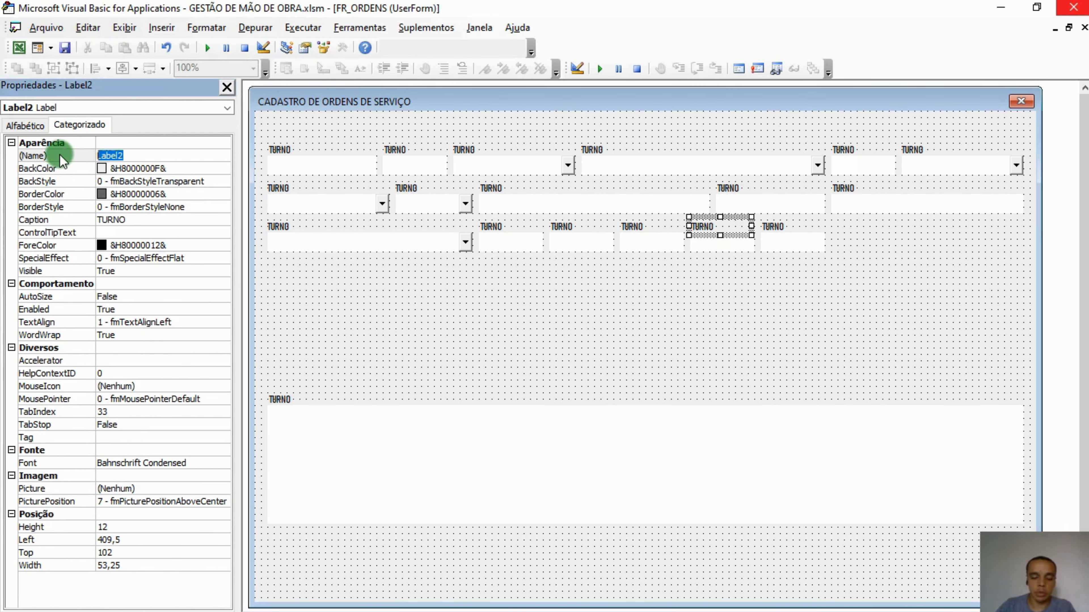
text(LB_HORAF)
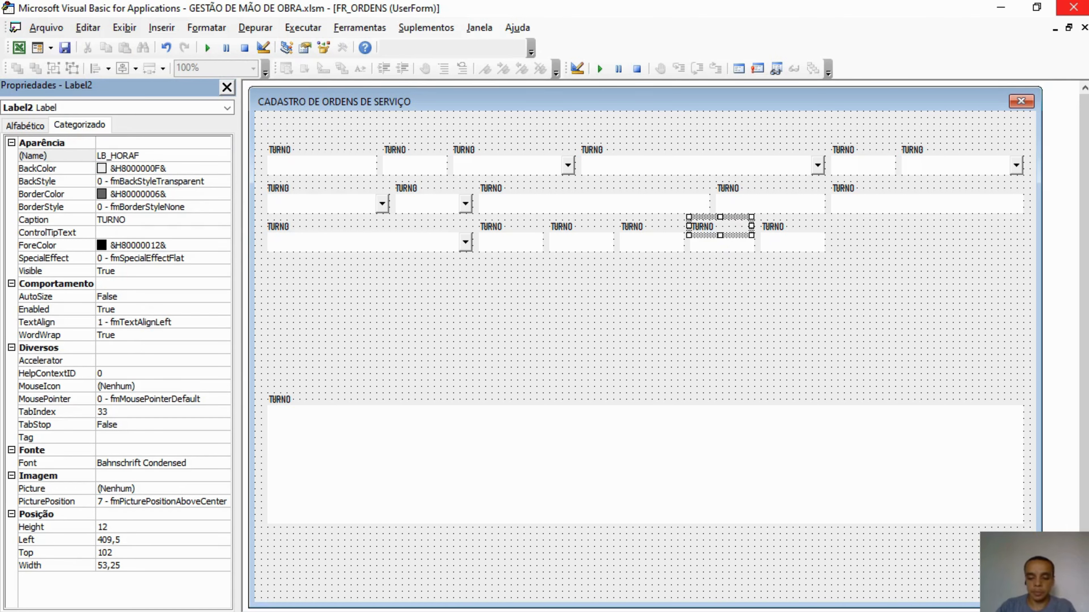
click(59, 156)
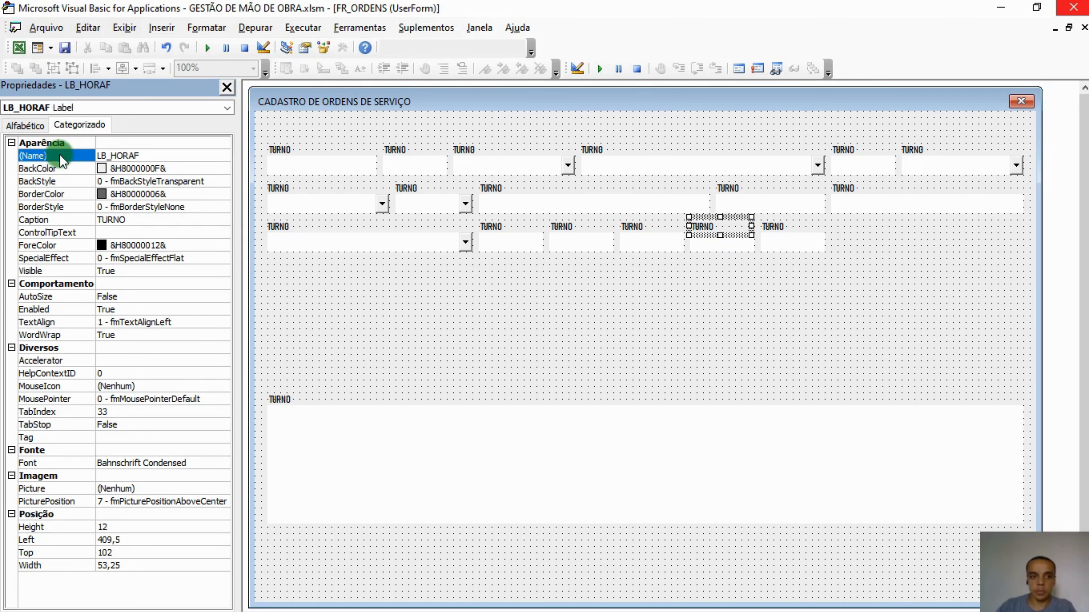
Step: Rename the text box under LB_HORAF as TB_HORAF
click(738, 243)
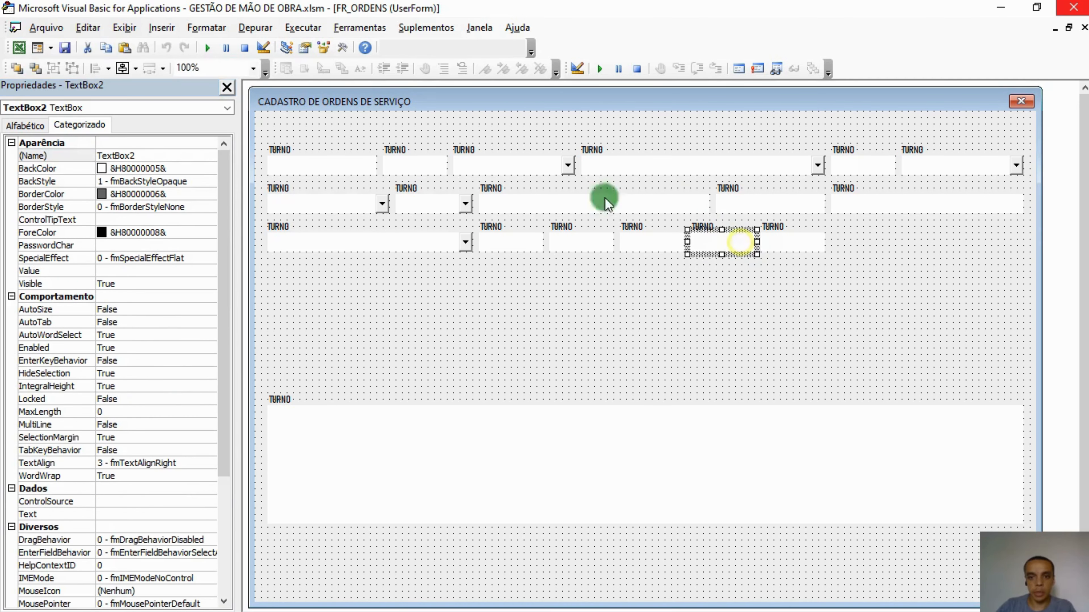
click(144, 156)
click(47, 155)
text(TB_HORAF)
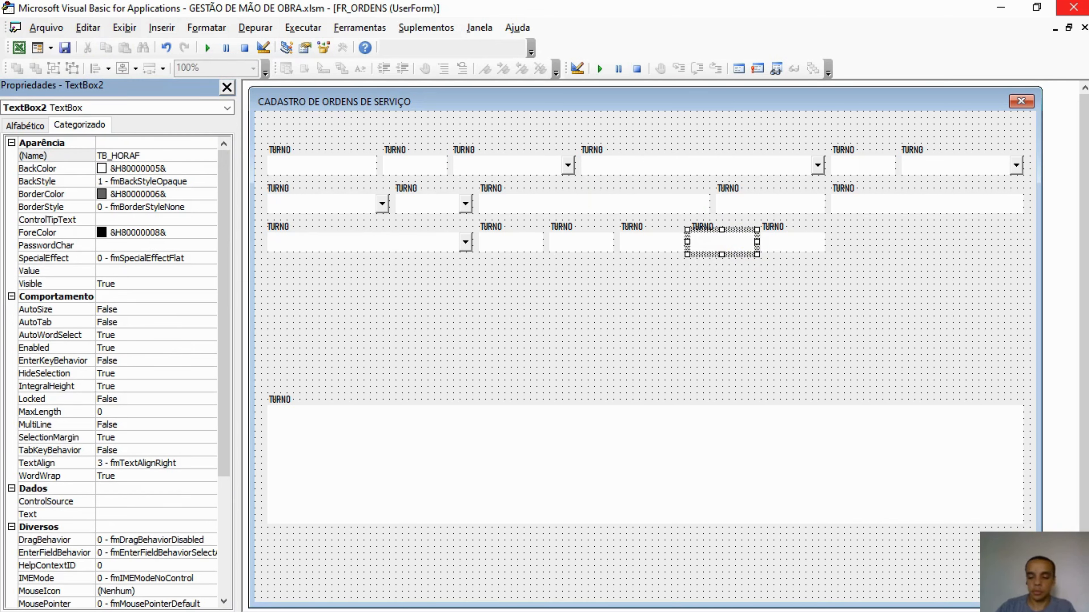
click(46, 156)
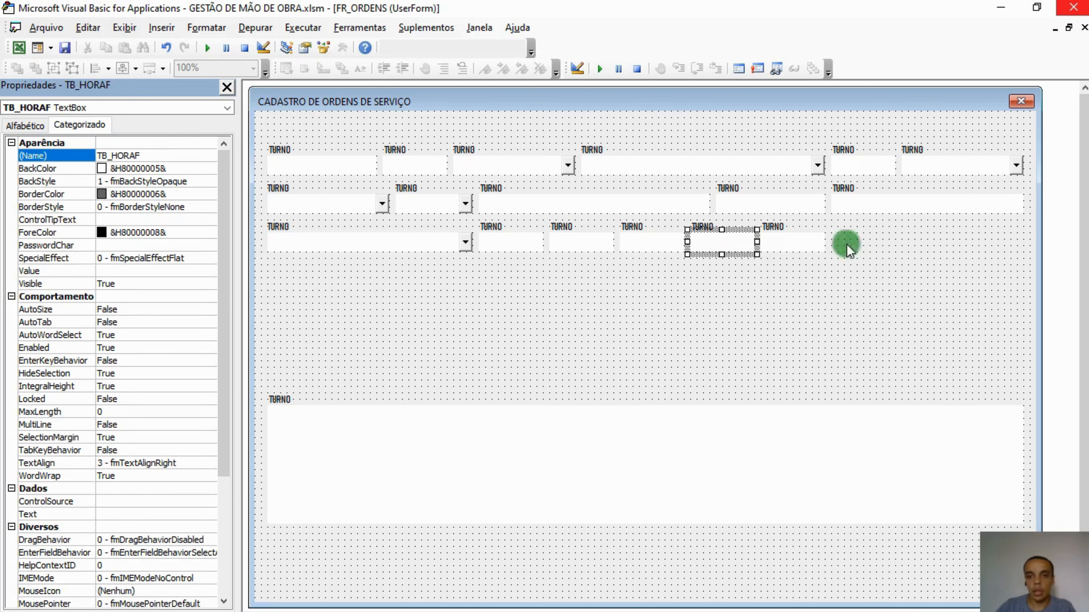
Step: Rename the sixth label of the third row as LB_HORAEFETIVA
click(798, 218)
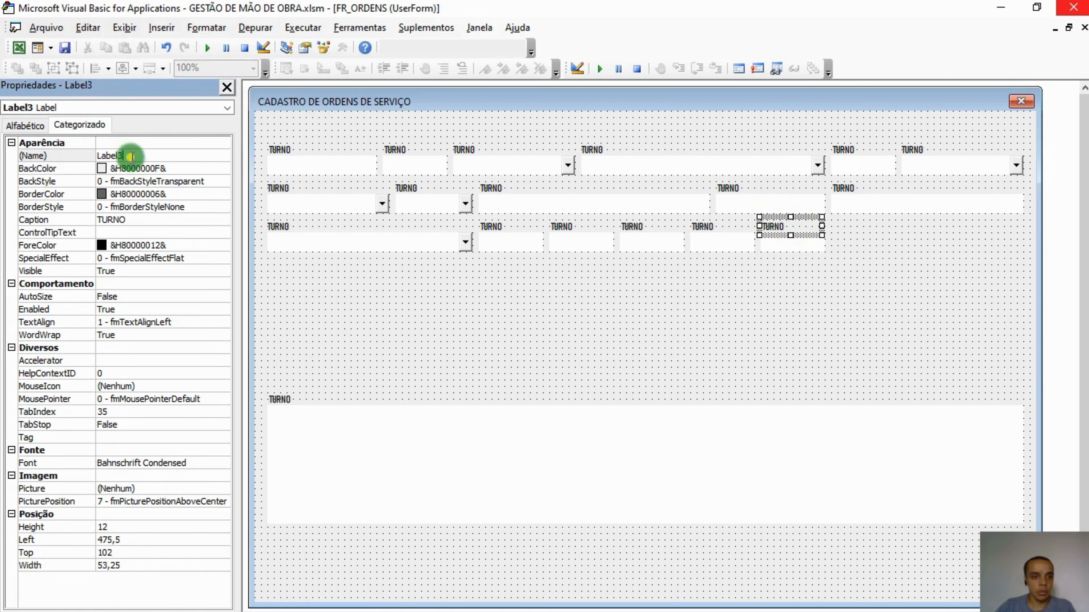
click(52, 155)
text(LB)
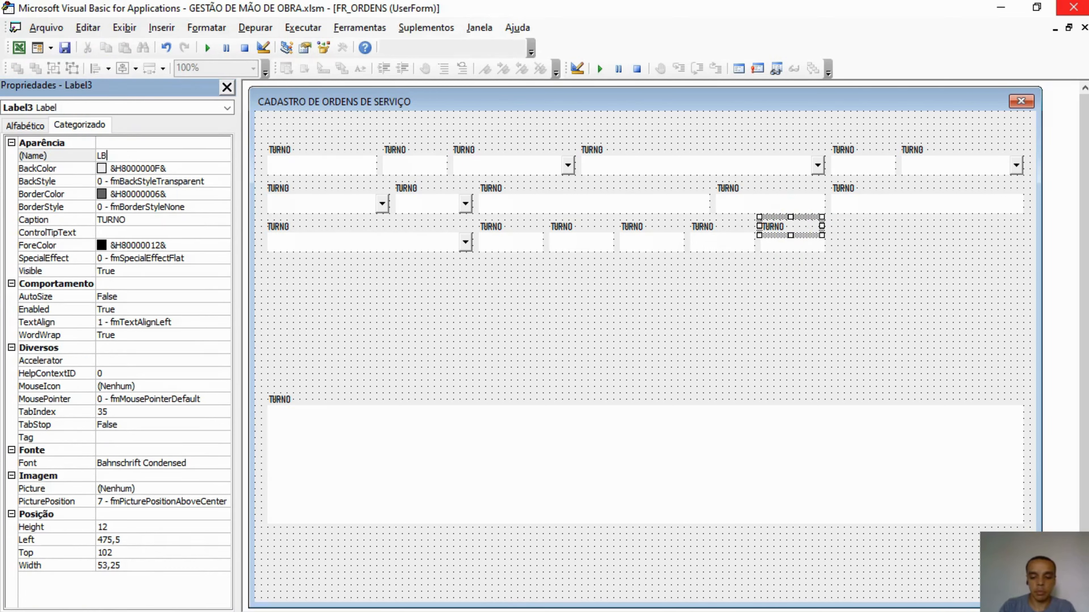
text(_HORAEF)
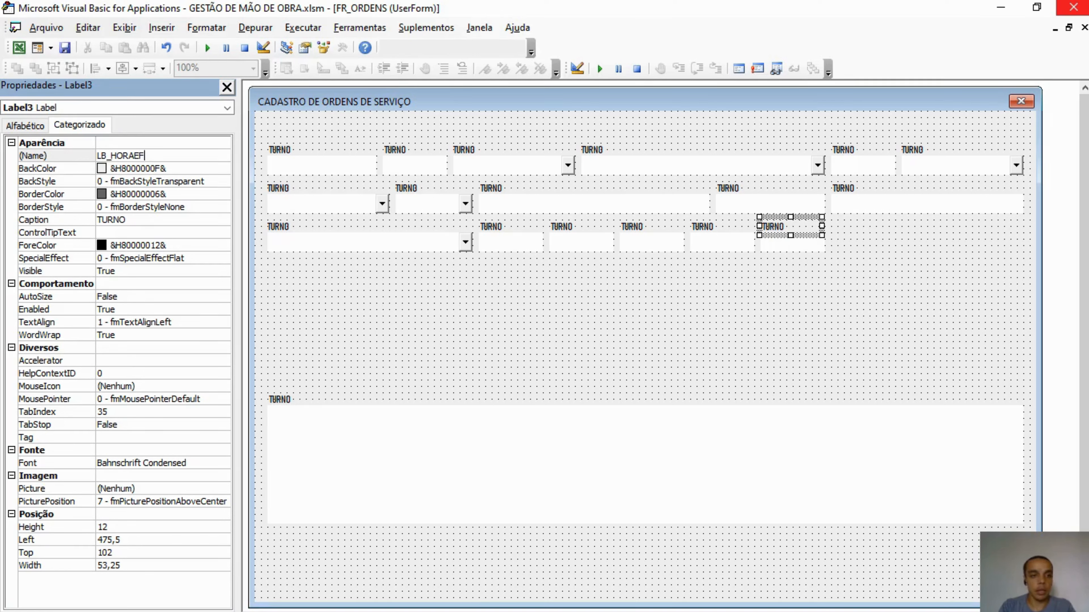
text(ETIVA)
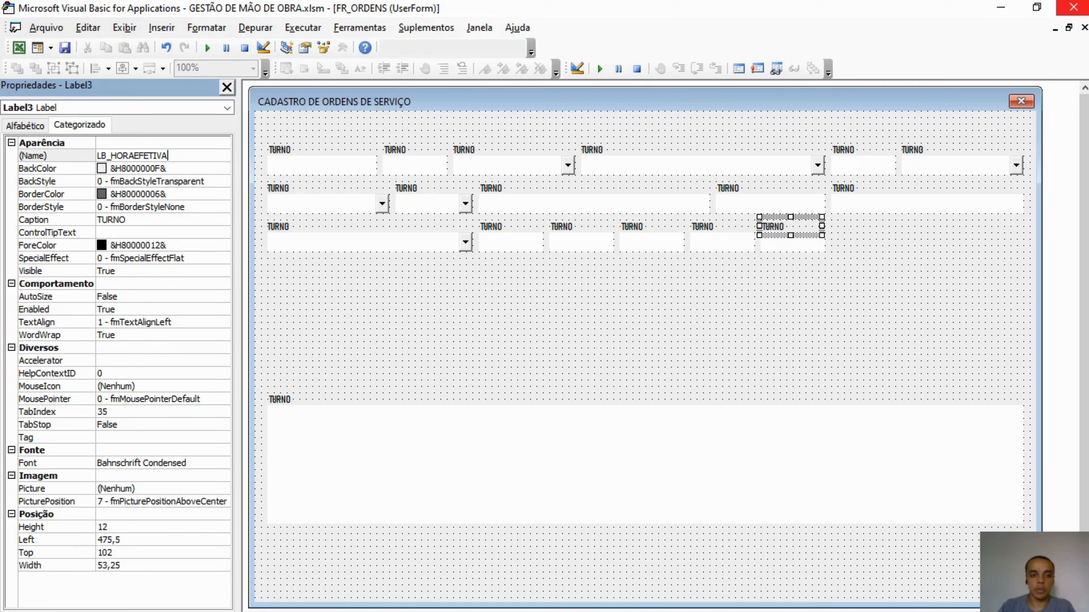
click(51, 155)
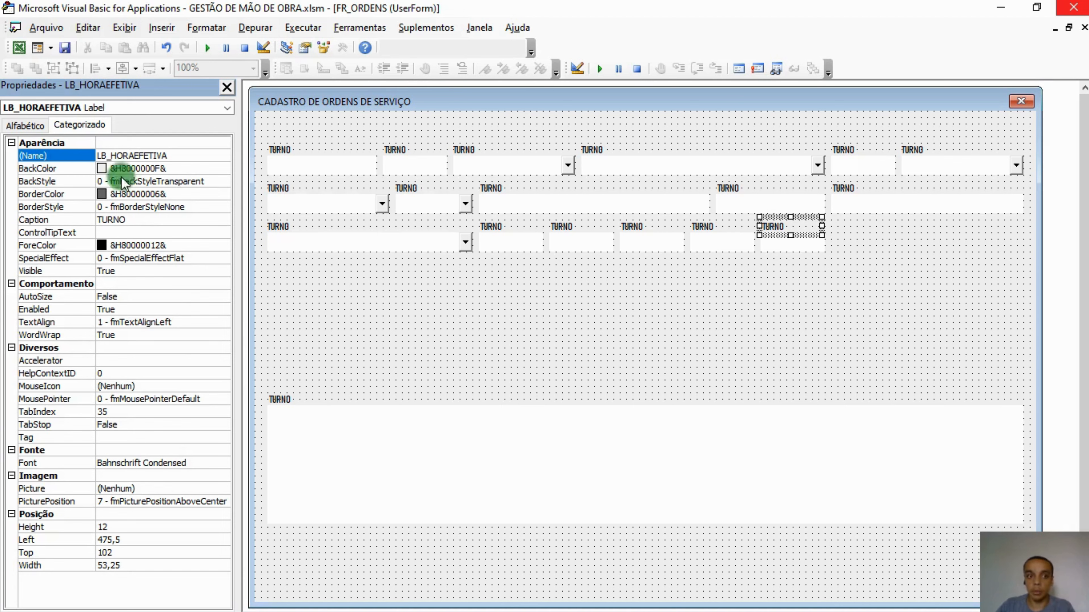
Step: Rename the text box under LB_HORAEFETIVA as TB_HORAEFETIVA
click(779, 243)
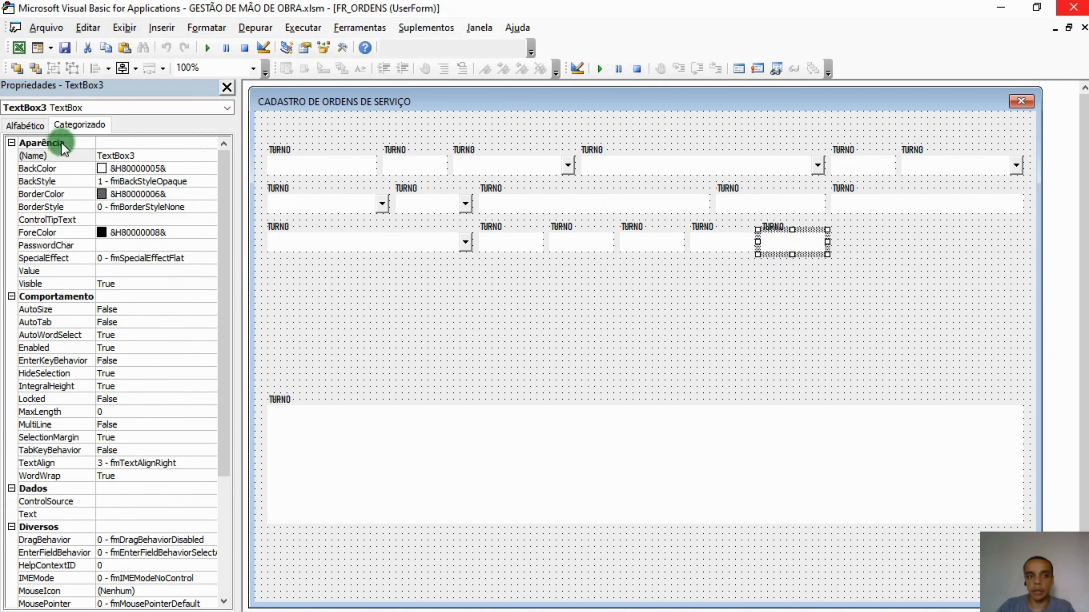
click(146, 165)
click(54, 154)
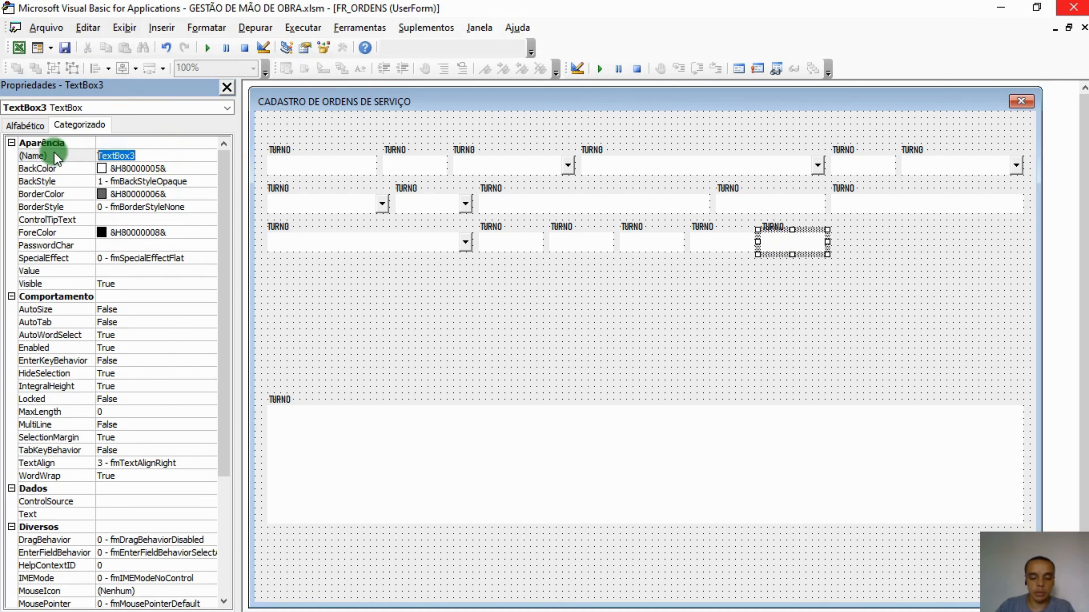
text(TB_HORAE)
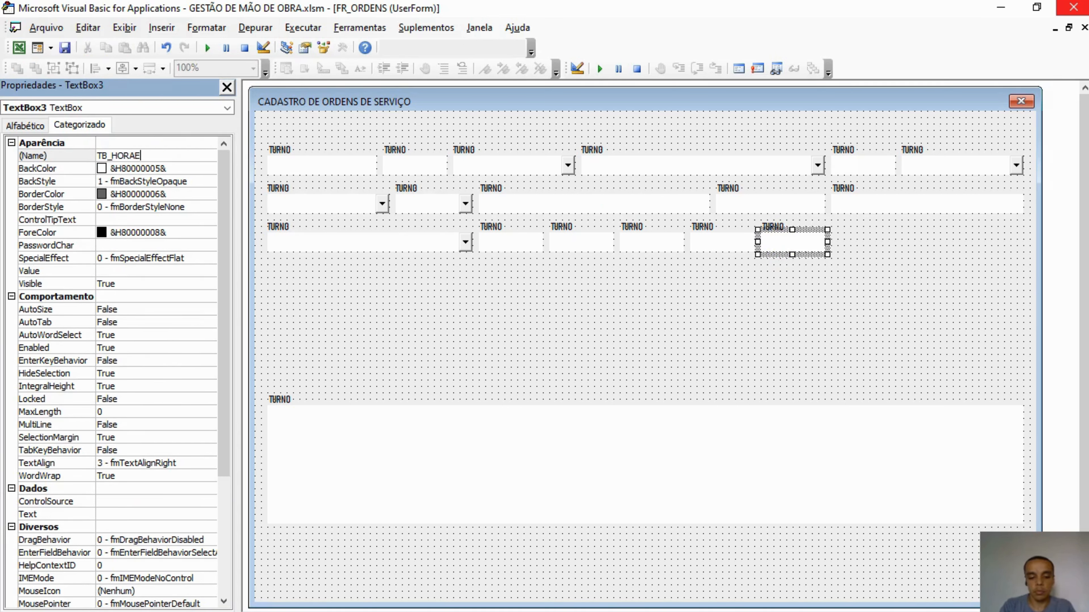
text(FETIVA)
key(Return)
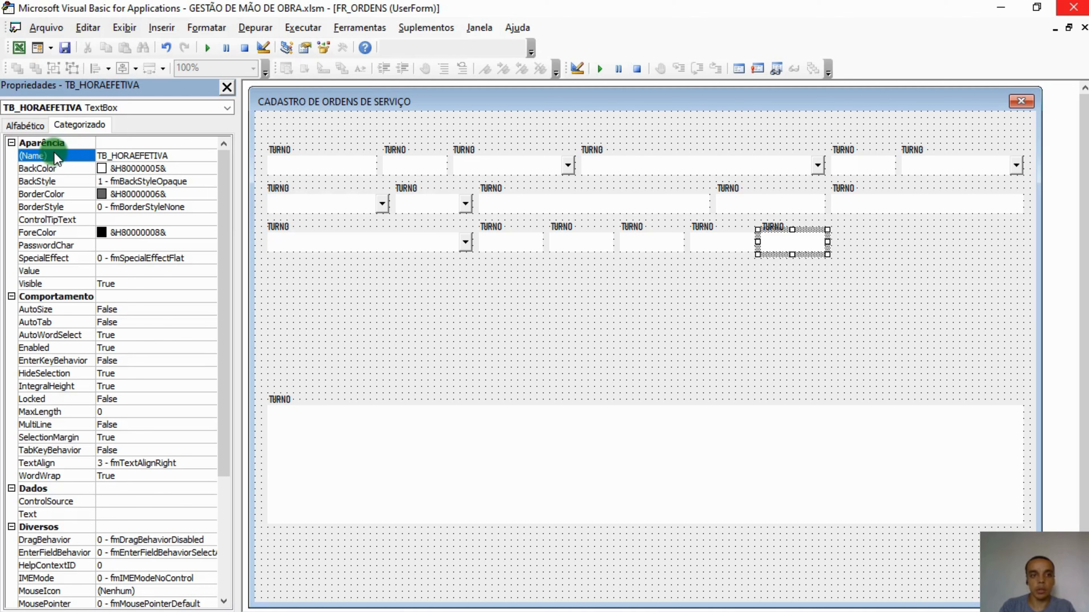
Step: Check the ORDENS sheet's STATUS column, then duplicate the first row's last label and combo box pair and place it at the third row's far end
click(855, 284)
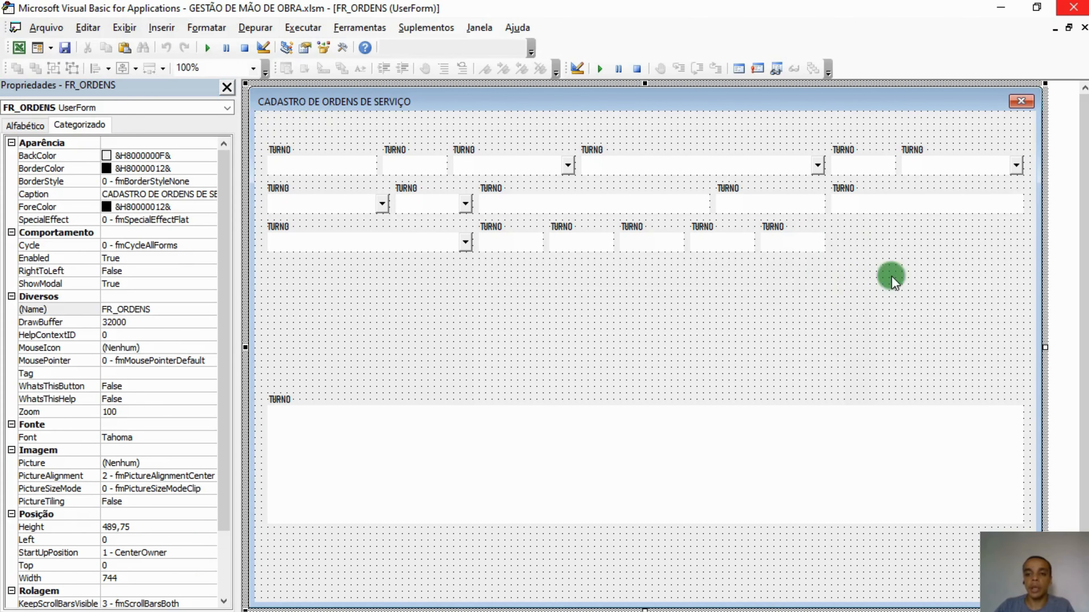
key(alt+F11)
click(630, 204)
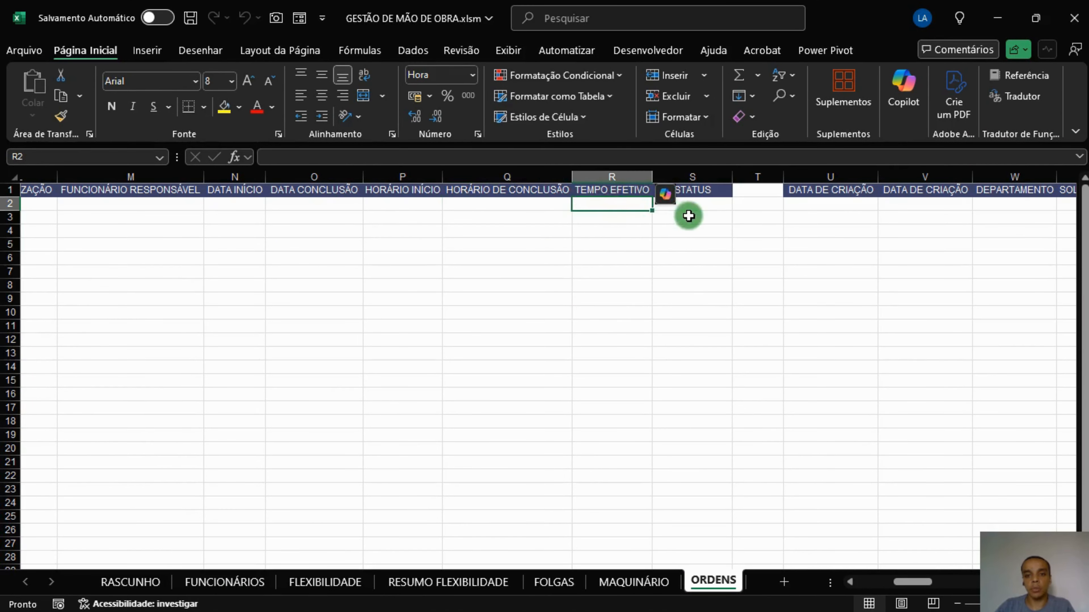
click(689, 205)
key(alt+F11)
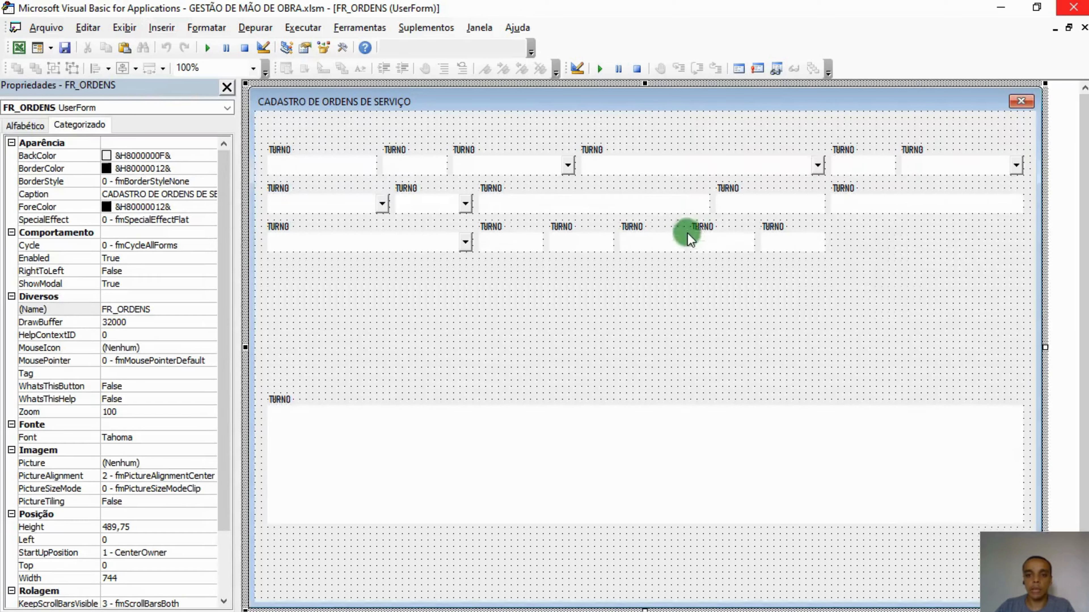
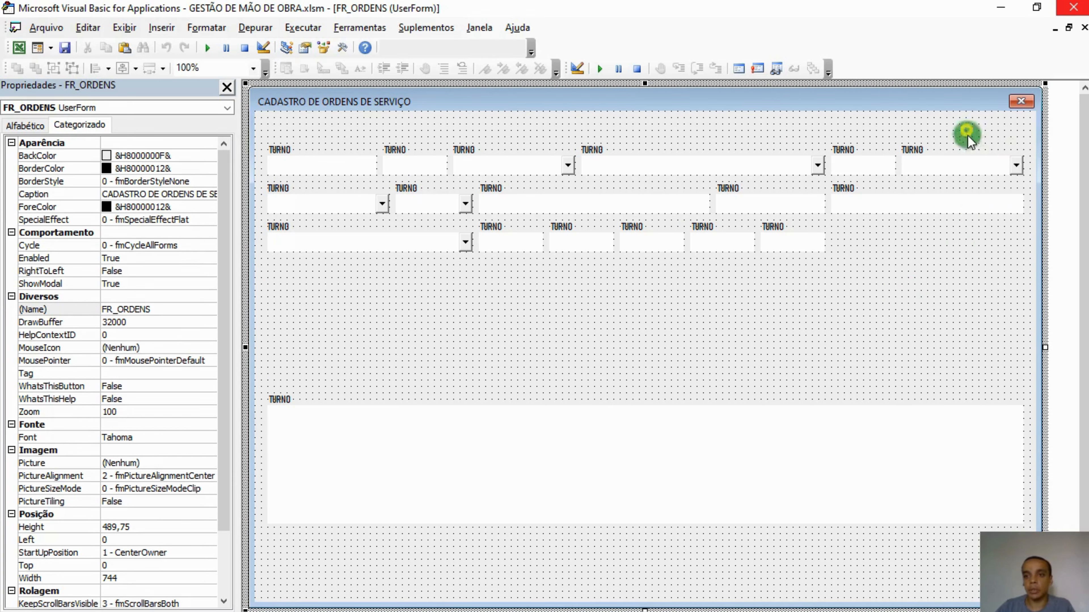
drag(979, 172, 979, 174)
key(ctrl+c)
key(ctrl+v)
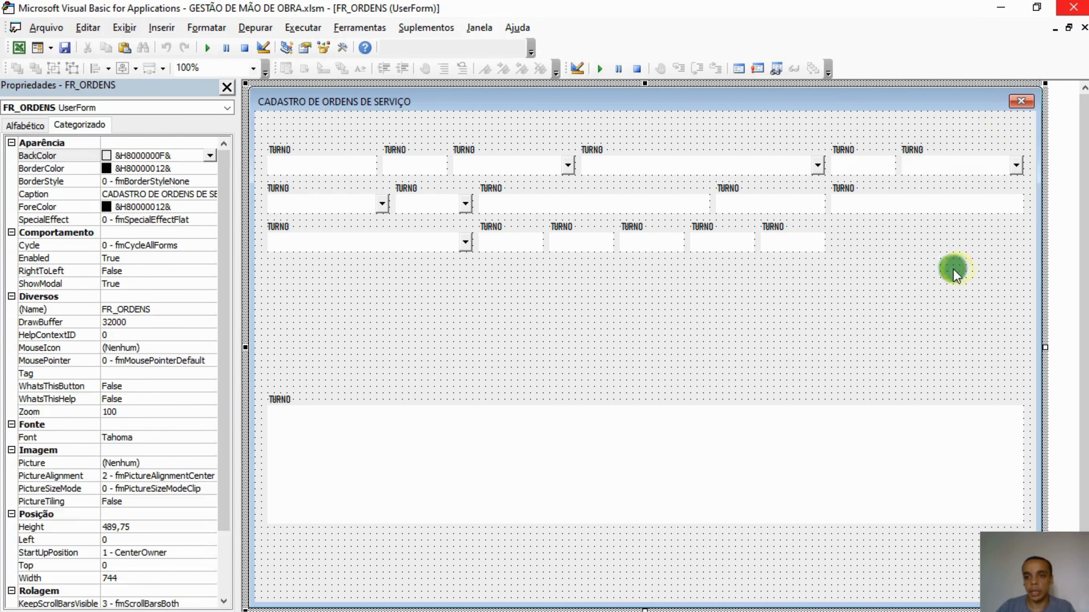
drag(661, 355, 987, 235)
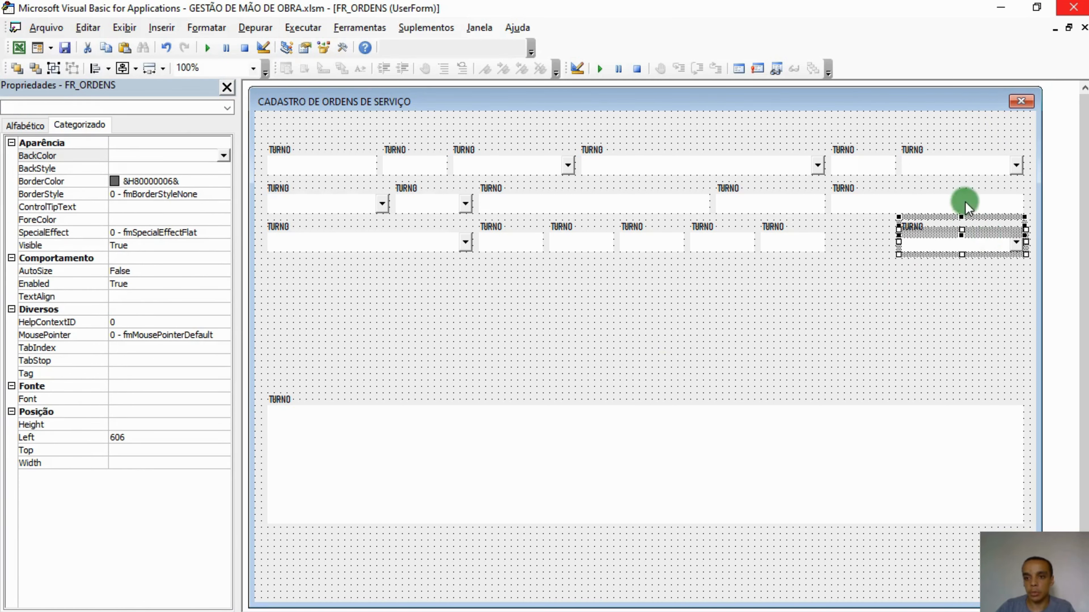
click(874, 335)
Step: Rename the duplicated label at the end of the third row as LB_STATUS
click(926, 226)
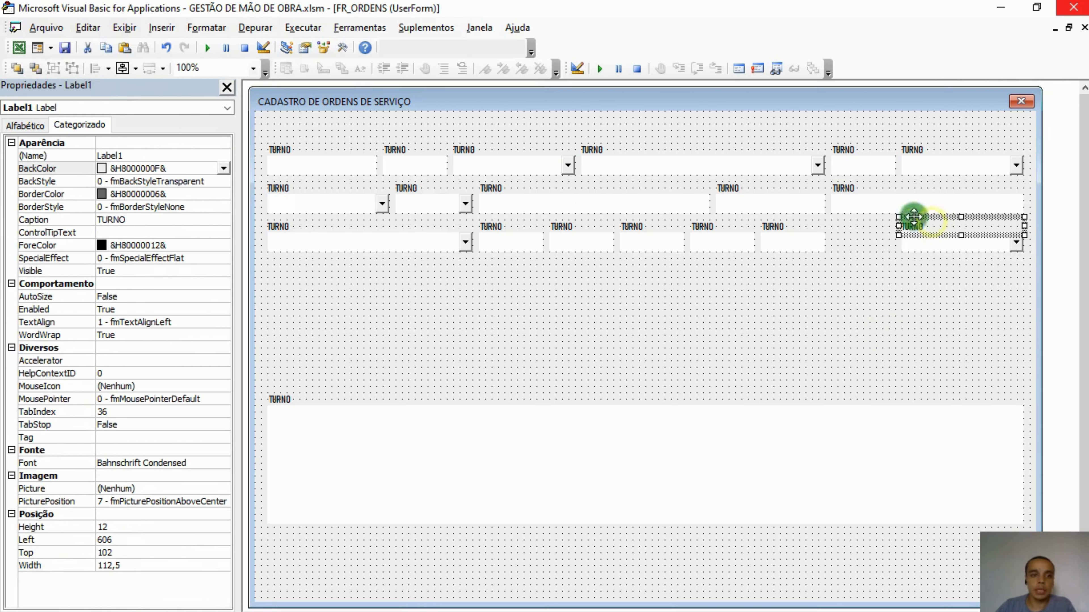
click(133, 155)
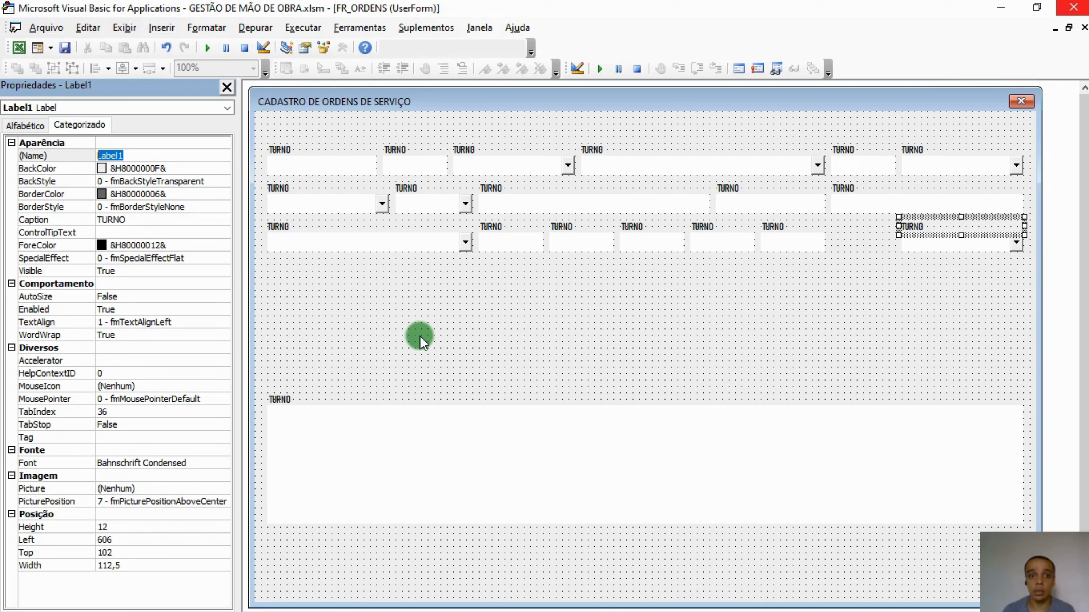
text(LB_STATUS)
Step: Rename the combo box under LB_STATUS as CB_STATUS
click(986, 244)
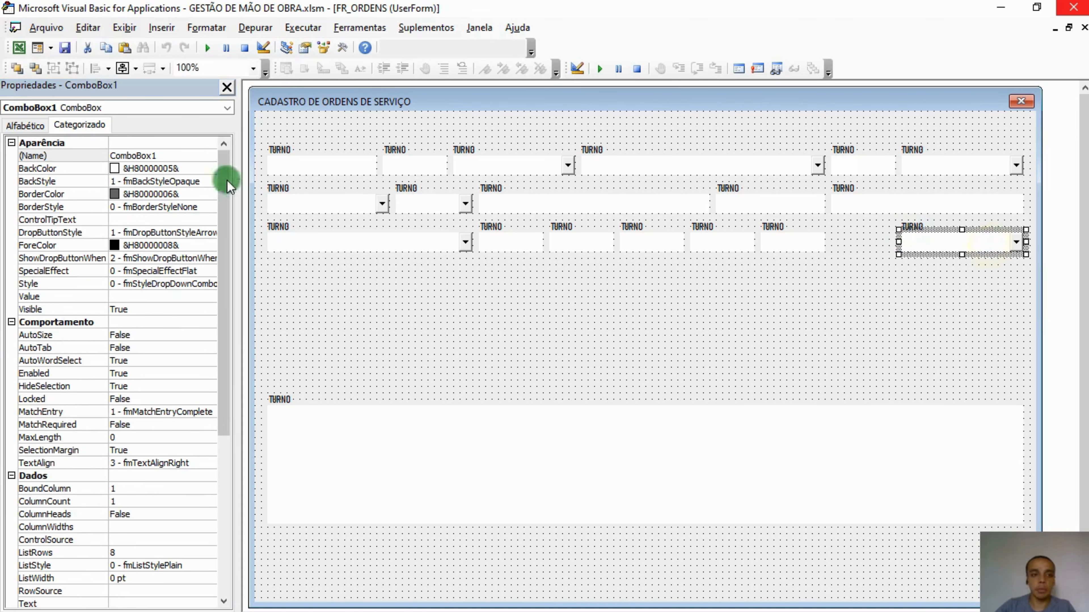
click(142, 156)
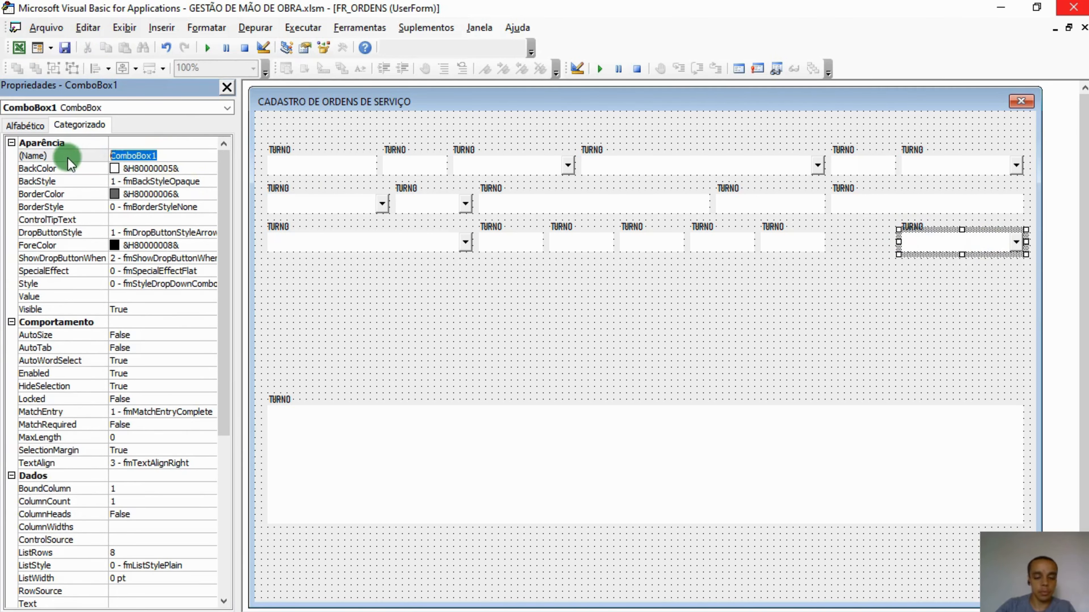
text(CB_STT)
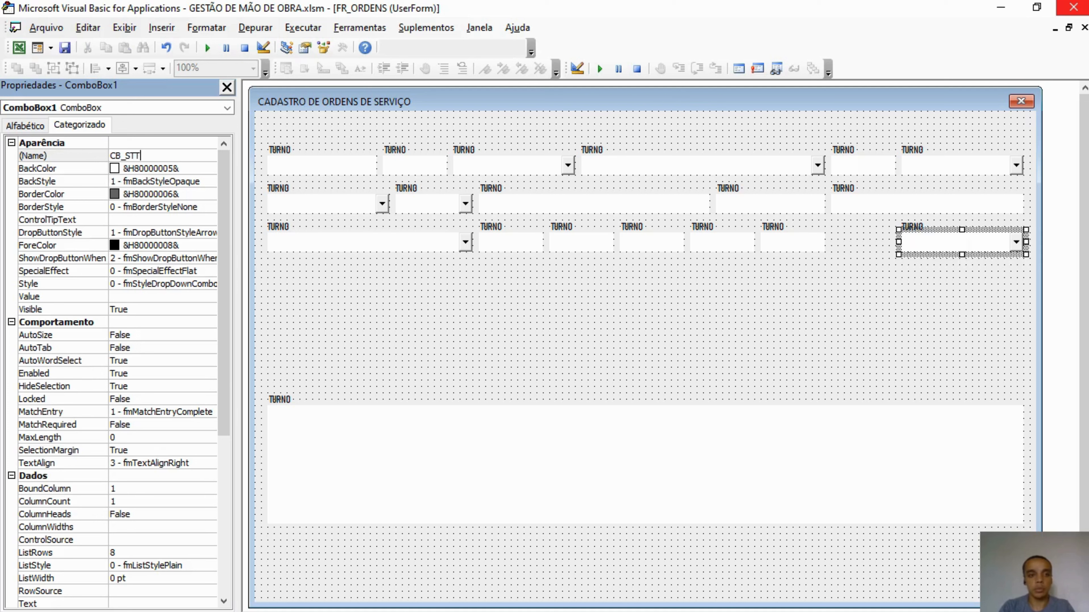
key(BackSpace)
text(ATUS)
click(69, 156)
Step: Shift the third row's five label and text box pairs over so they sit evenly spaced directly before the status pair
click(663, 243)
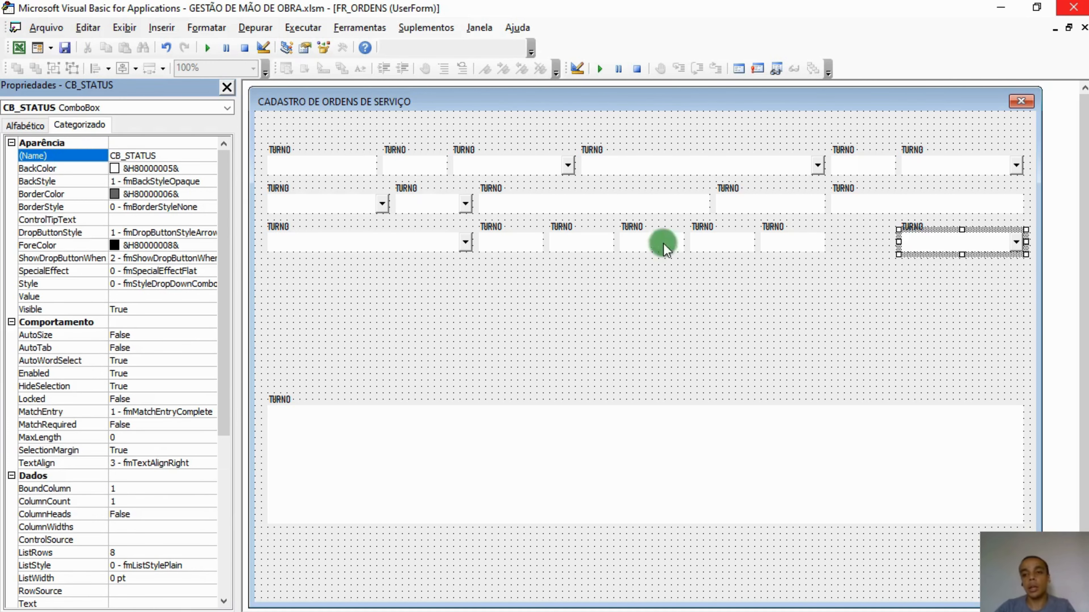
click(814, 294)
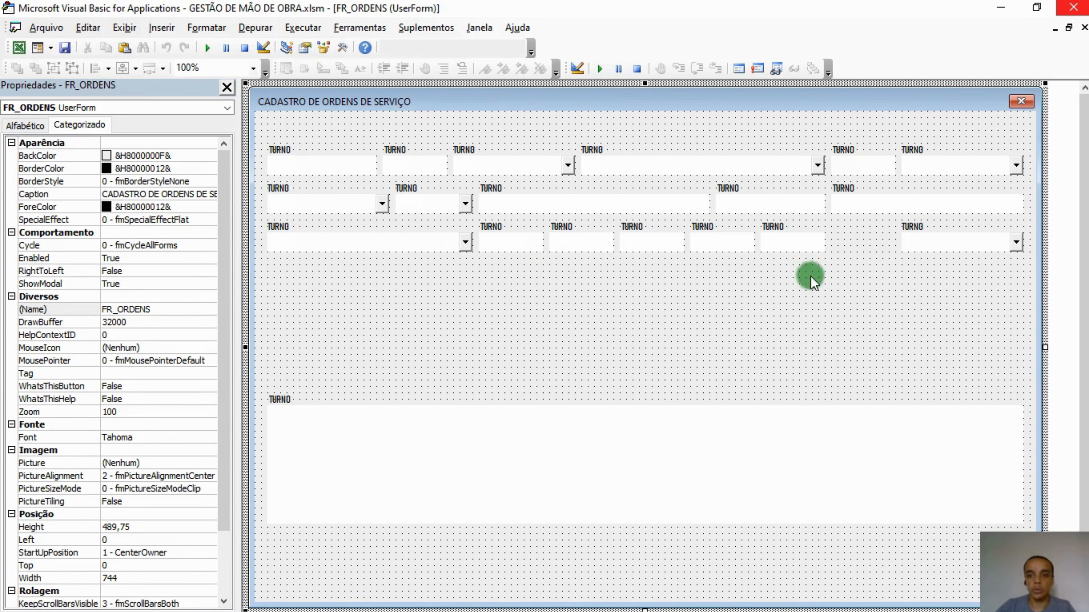
drag(812, 281, 598, 244)
click(777, 287)
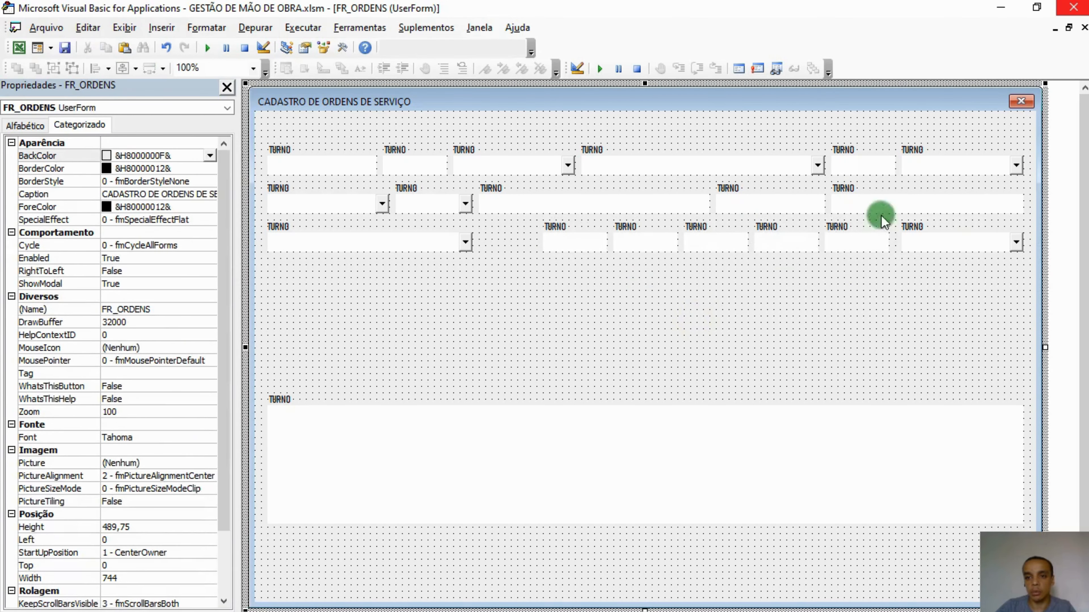
drag(607, 218, 586, 245)
click(642, 306)
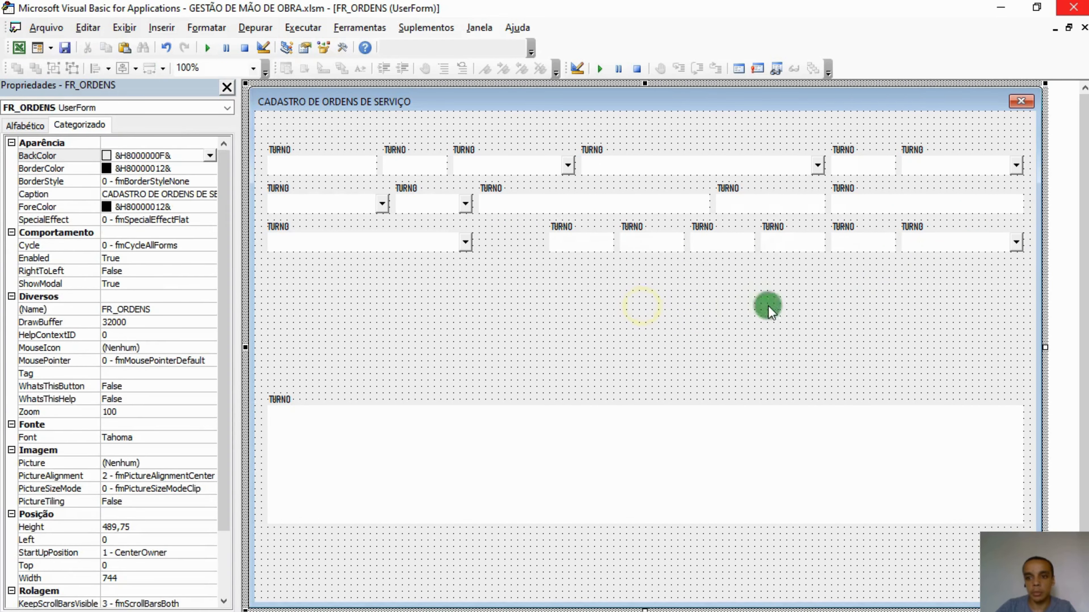
Step: Widen the third row's first label and combo box so they extend up to the next label and text box pair
click(418, 244)
ctrl+click(425, 228)
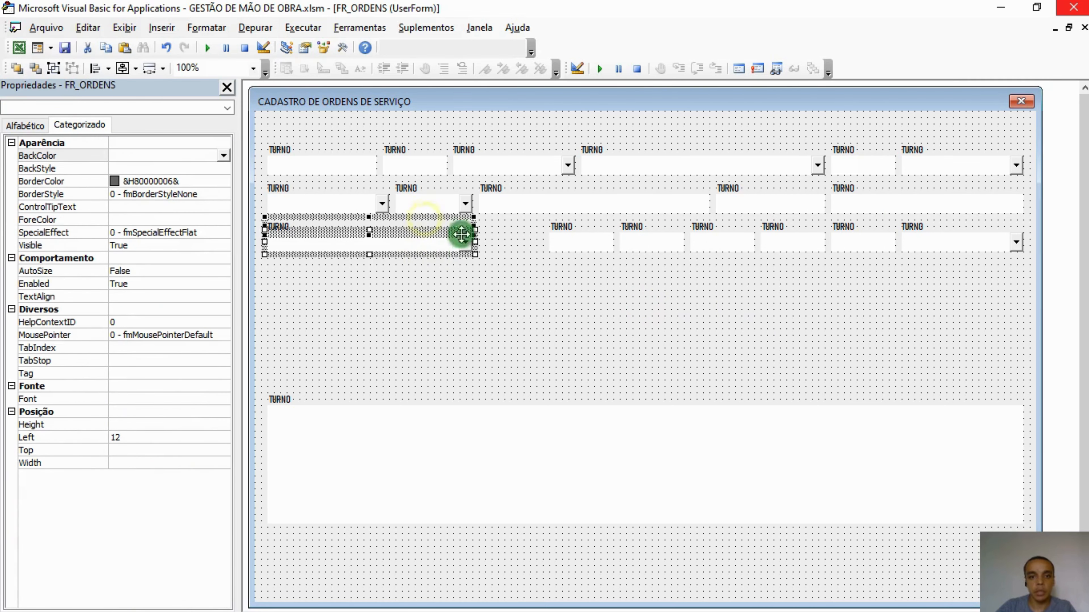
drag(475, 242, 541, 245)
click(576, 307)
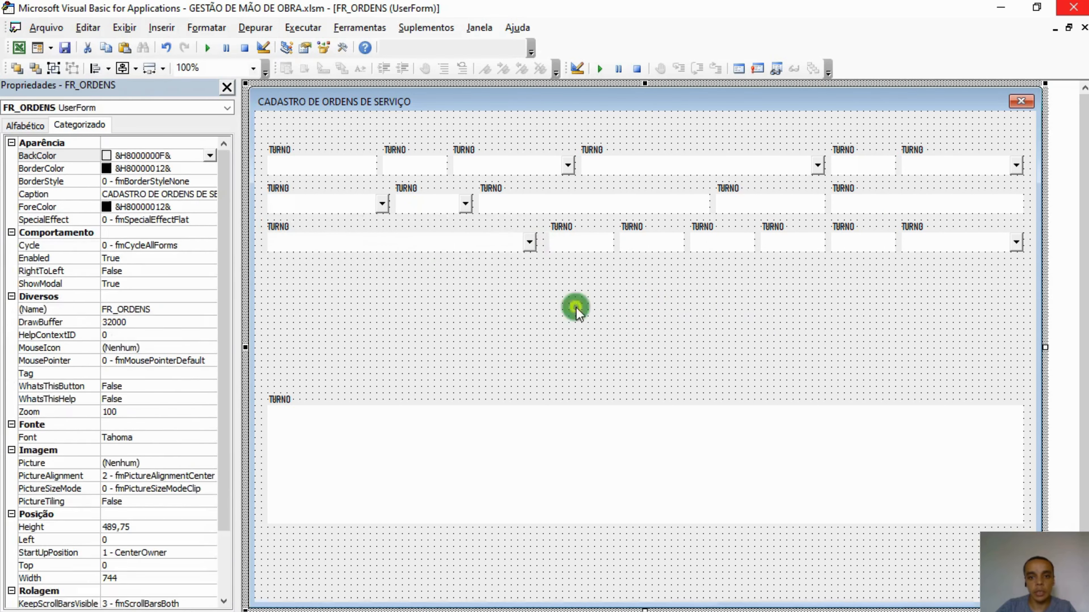
drag(506, 289, 486, 226)
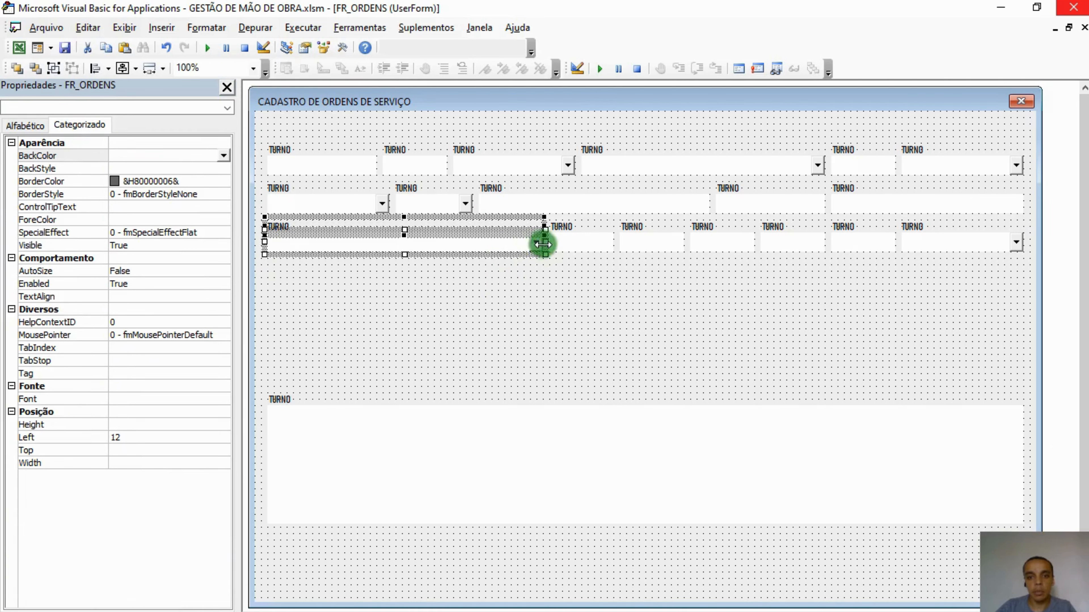
click(537, 293)
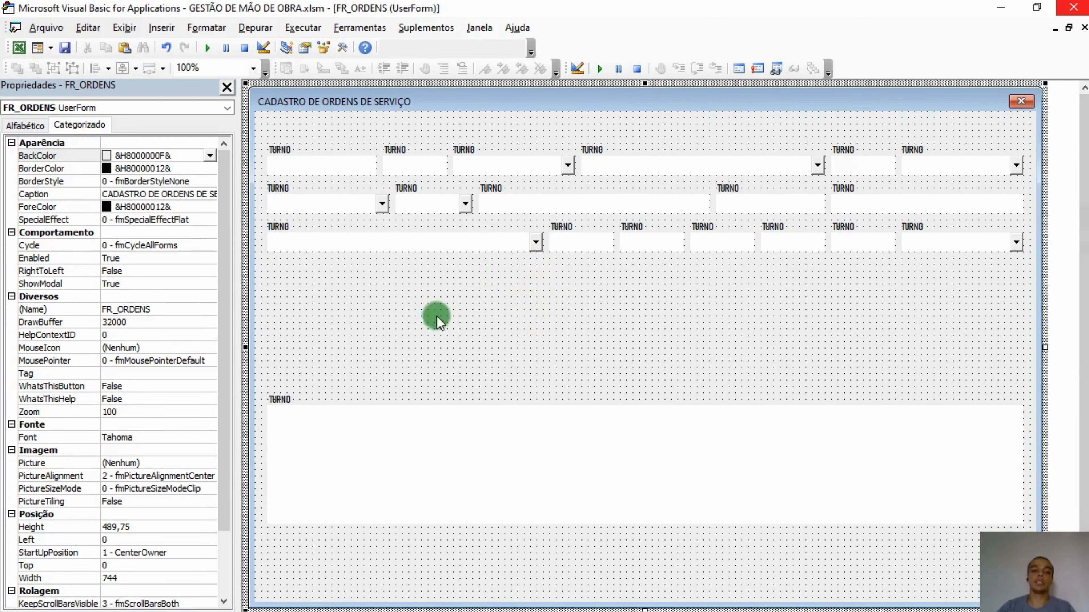
Step: Move the large text box and its label up directly beneath the third row, then shorten the form to a height of 297
drag(294, 365, 414, 463)
drag(584, 491, 591, 354)
click(573, 482)
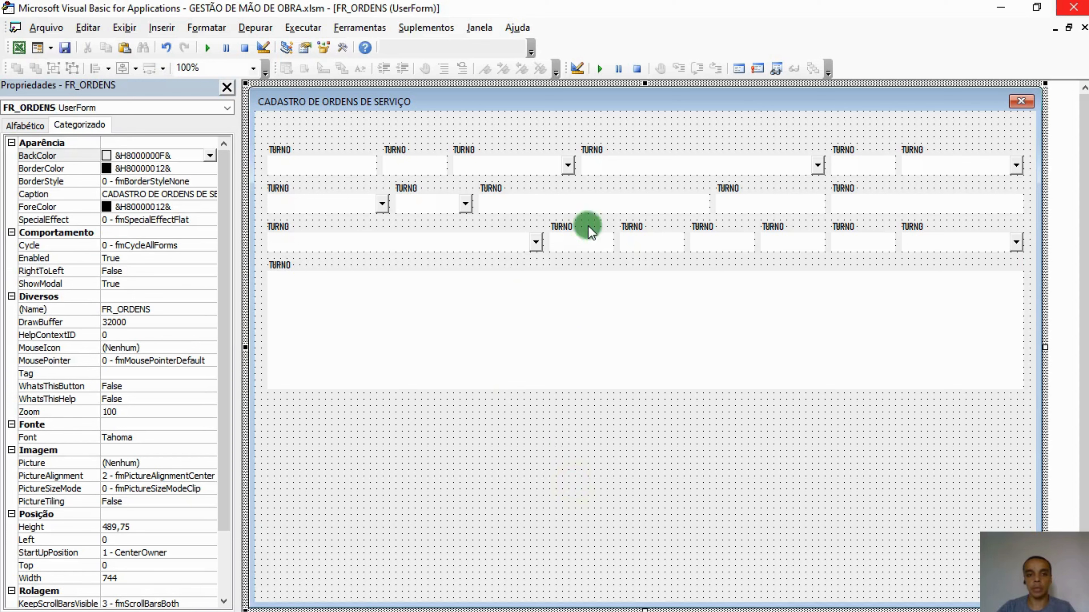
drag(641, 605, 659, 404)
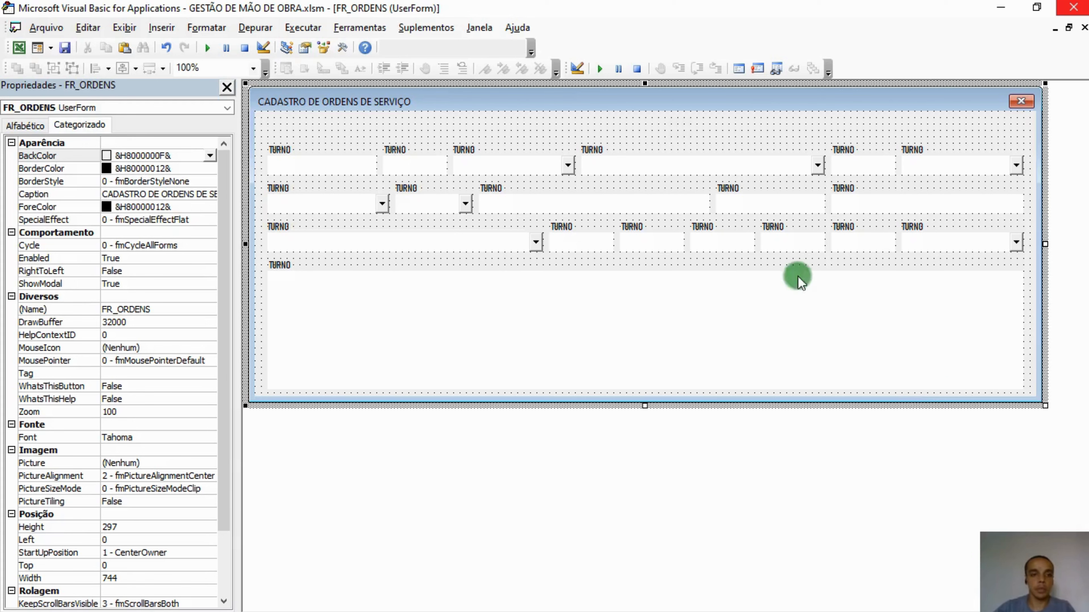
Step: Copy the AJUDA label from the FR_MAQUINARIO form into FR_ORDENS and place it above the far end of the first row
click(227, 88)
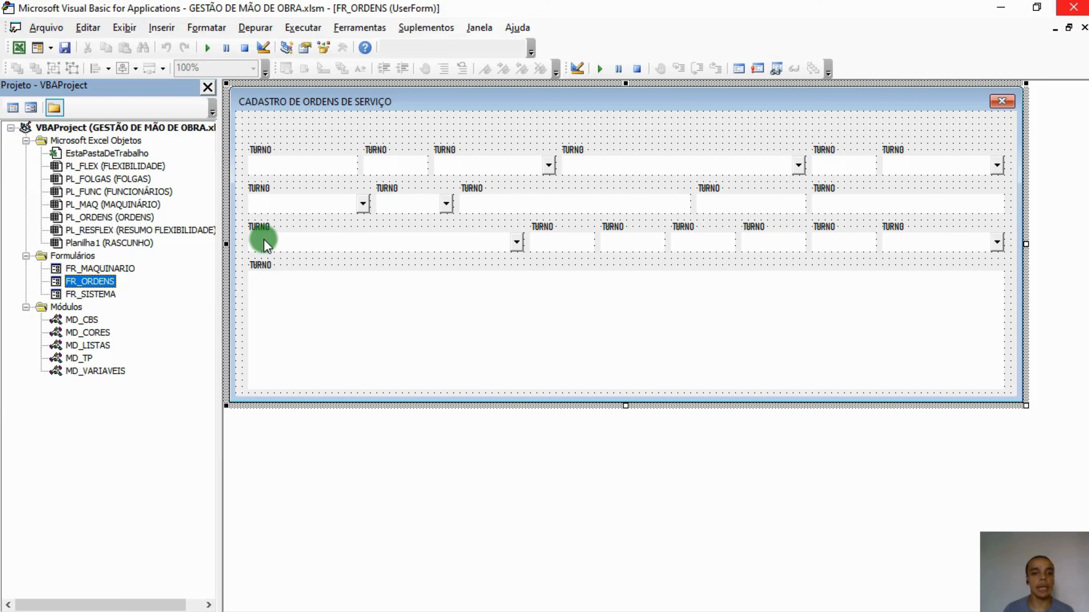
double_click(101, 291)
double_click(116, 270)
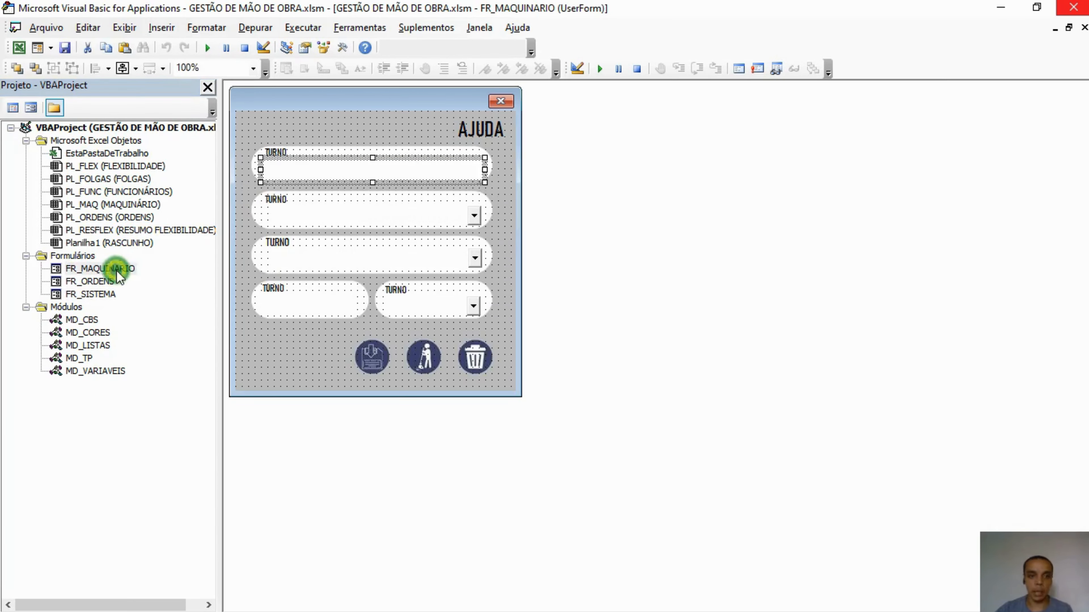
click(505, 242)
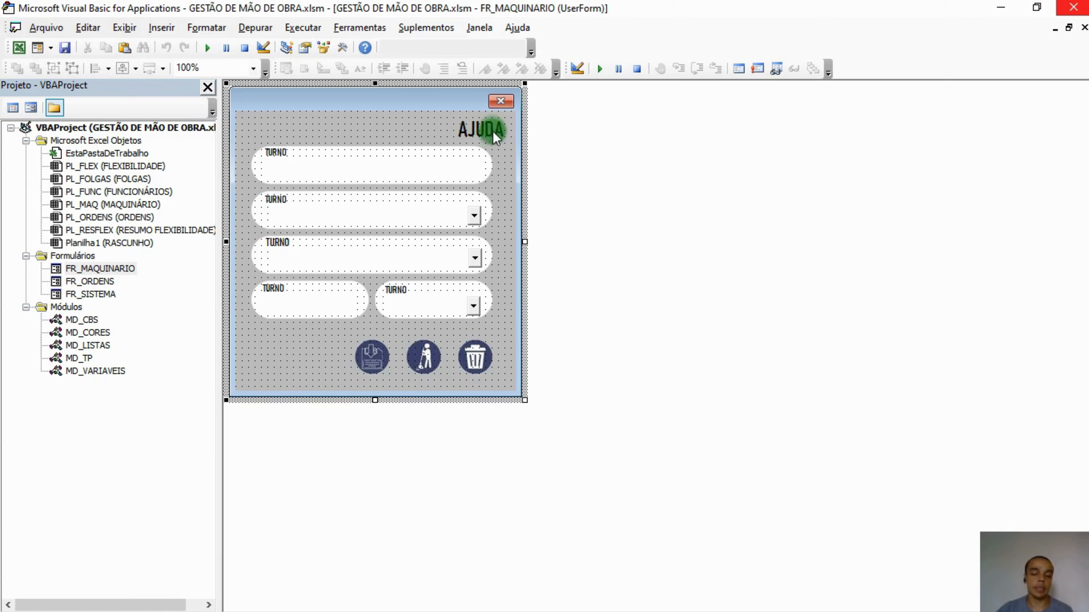
click(471, 131)
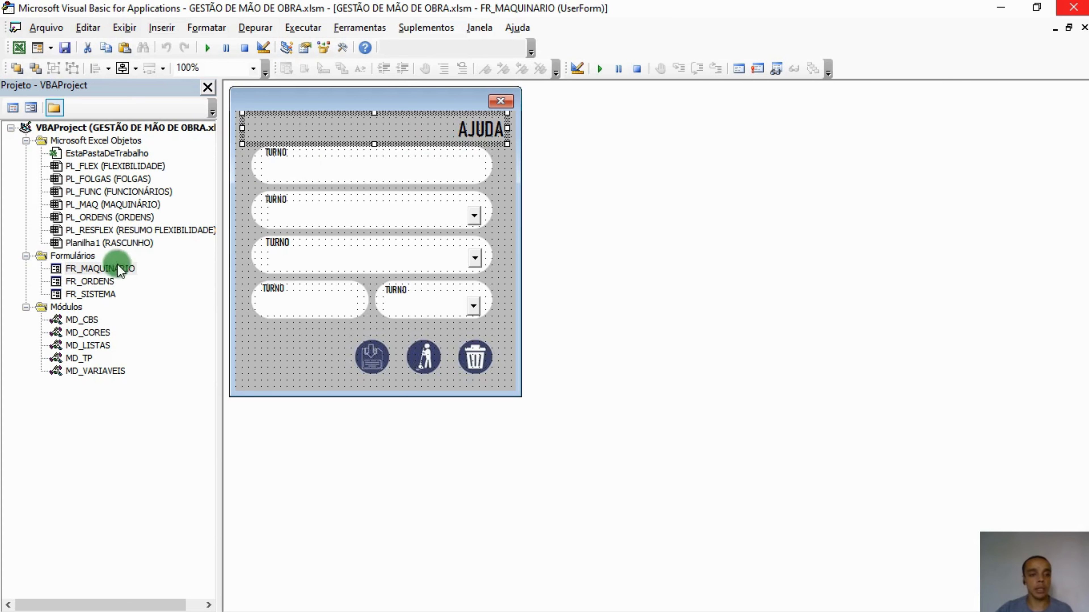
double_click(102, 282)
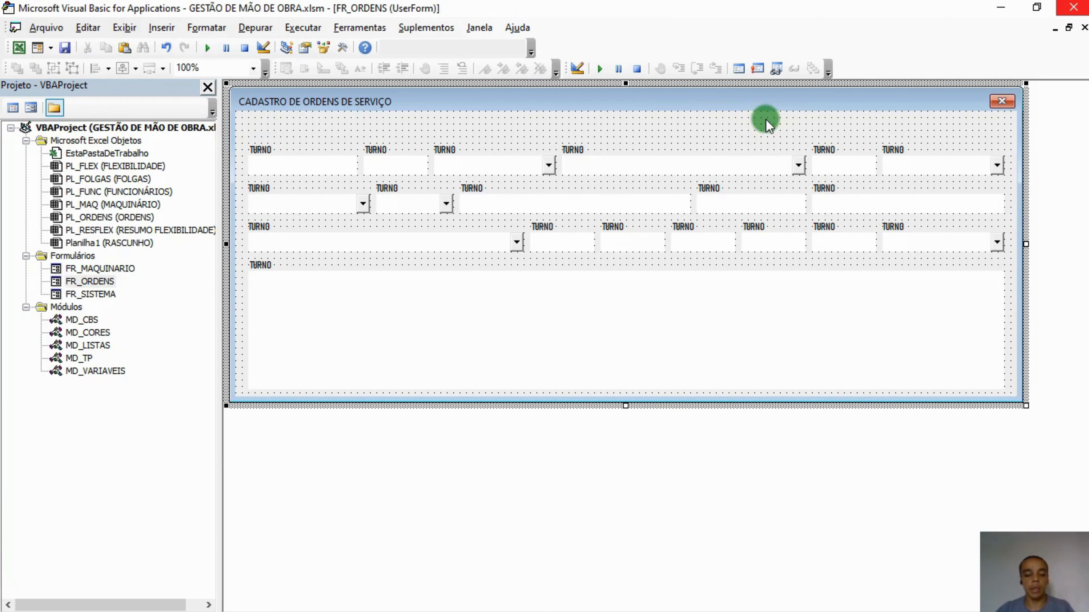
key(ctrl+v)
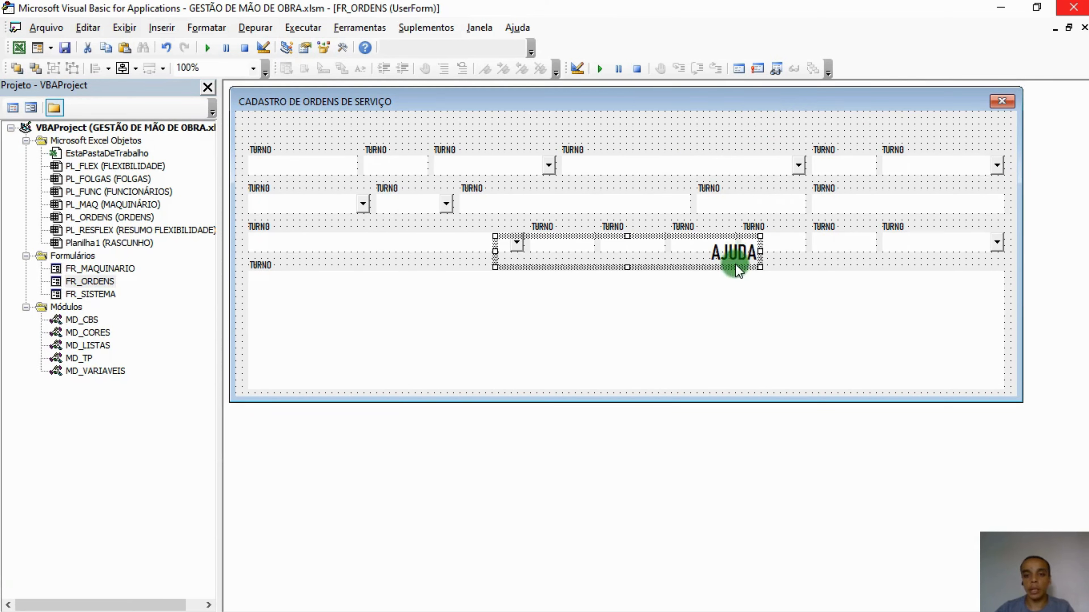
drag(735, 263, 985, 148)
click(661, 123)
click(967, 138)
click(630, 139)
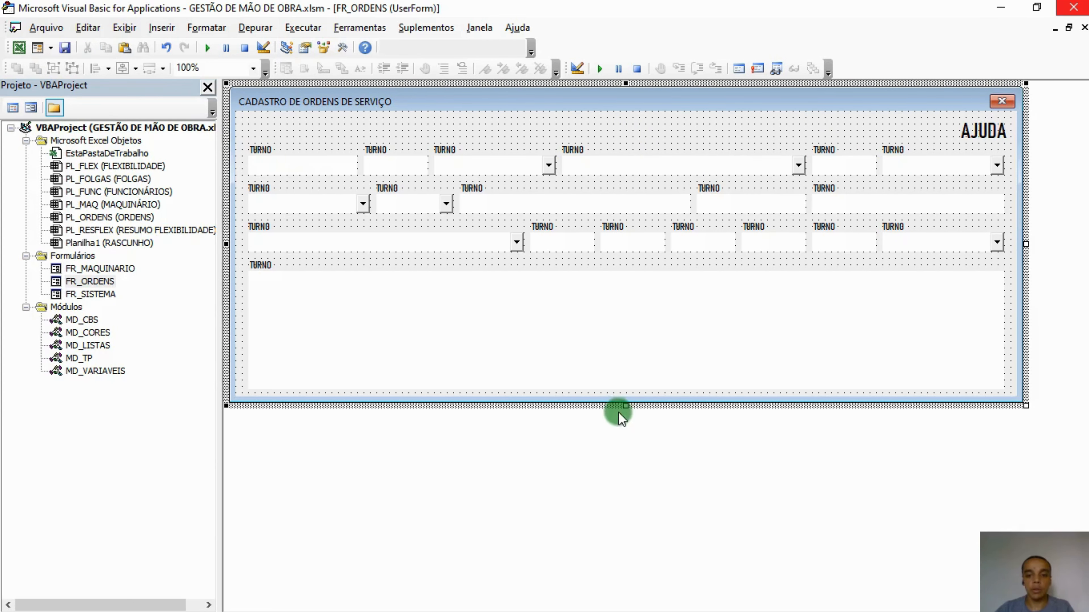
Step: Make the form taller and move all fields except the AJUDA label down slightly to clear space beneath it
drag(624, 404, 619, 540)
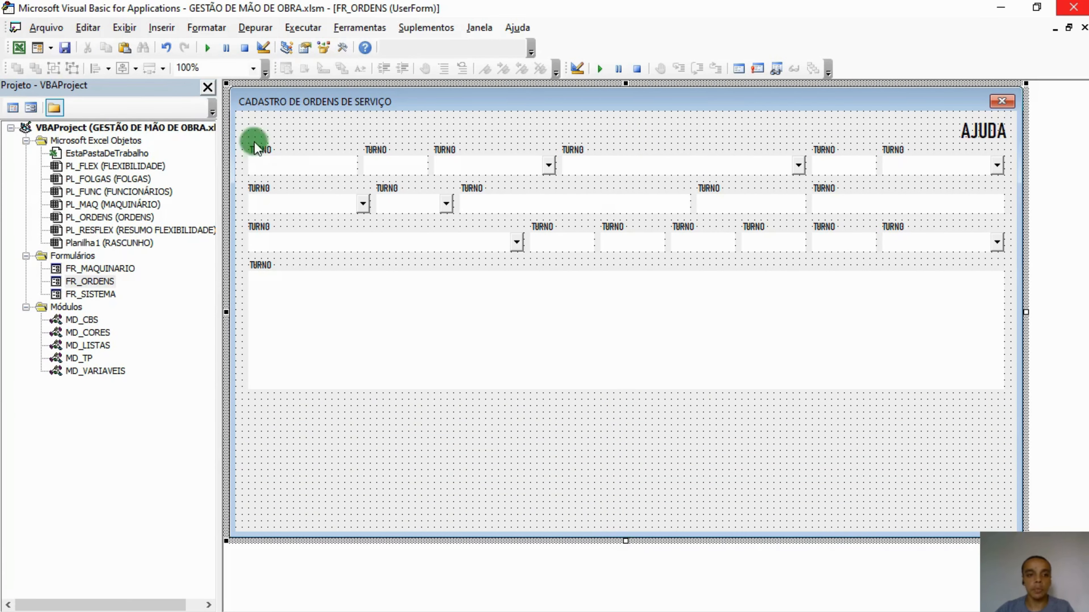
drag(246, 140, 981, 388)
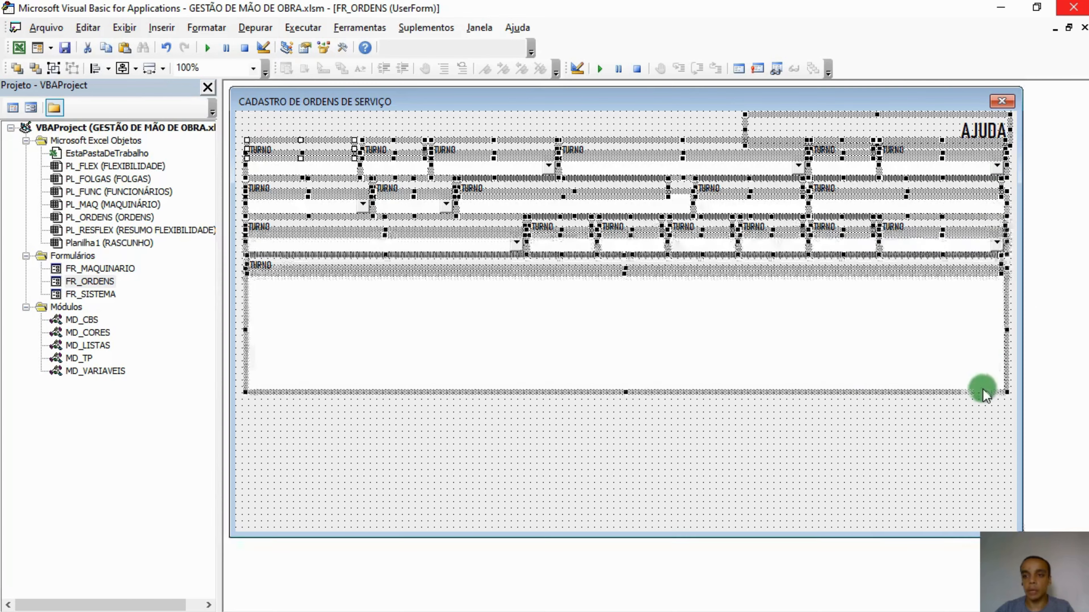
ctrl+click(983, 140)
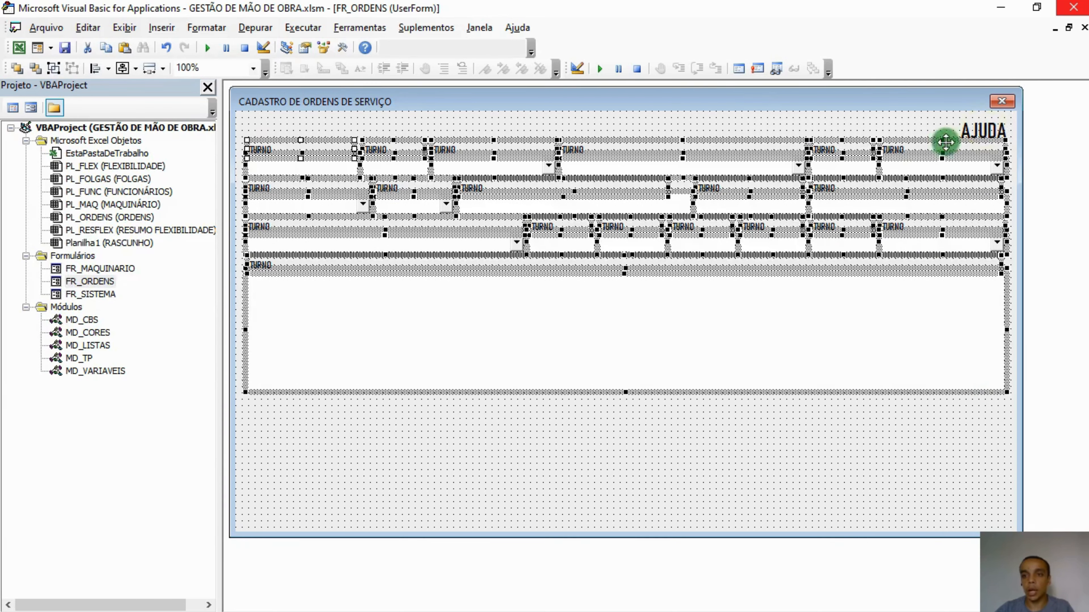
key(Down)
key(Down)
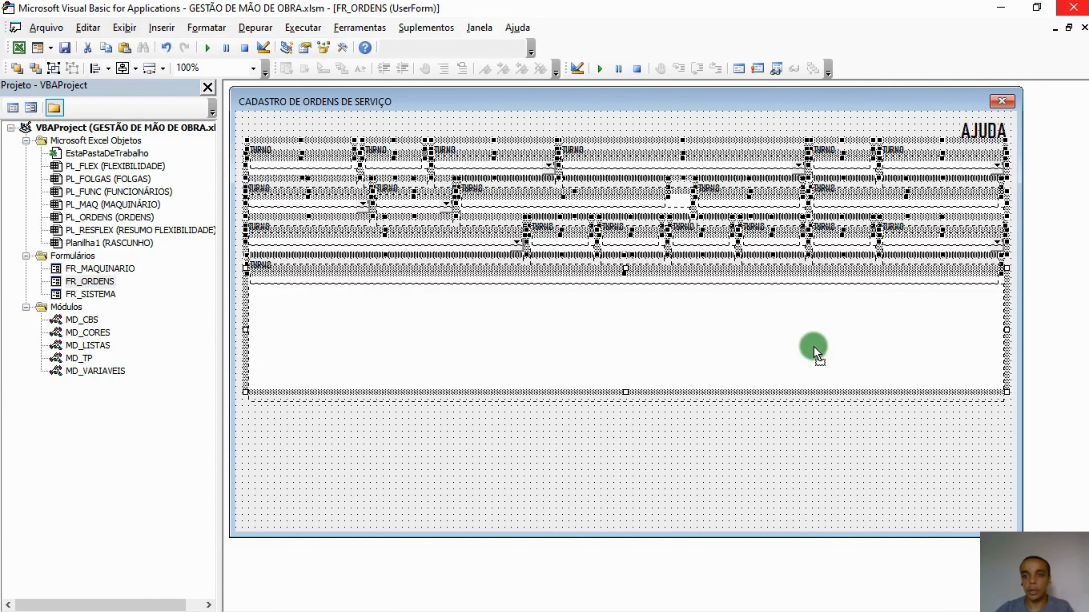
click(690, 477)
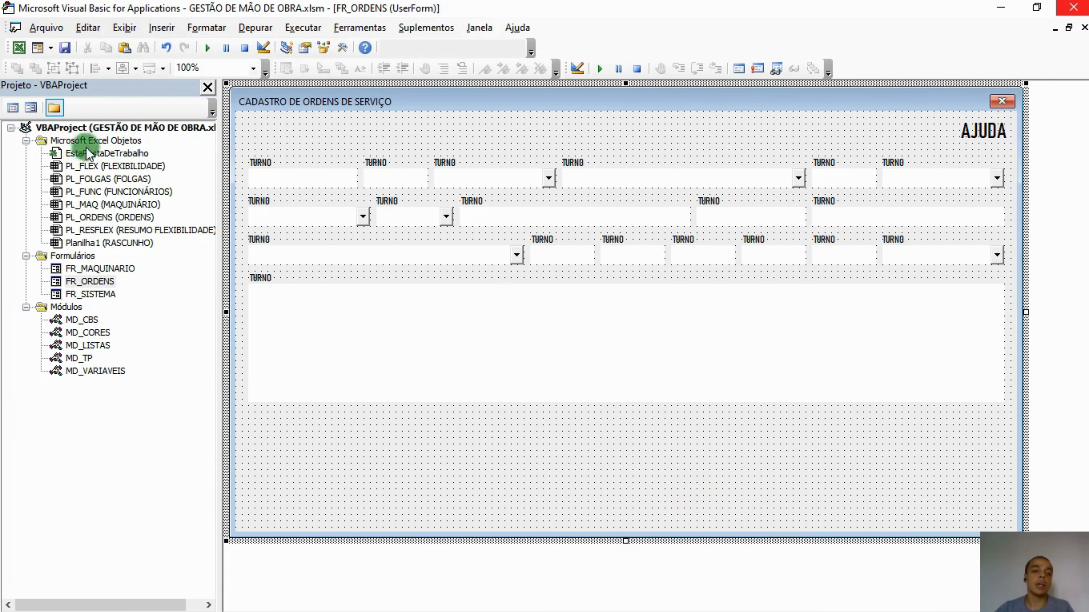
Step: Check the FR_MAQUINARIO form's layout, then reduce the FR_ORDENS height to 360.75, keeping a free strip below the large text box
double_click(101, 269)
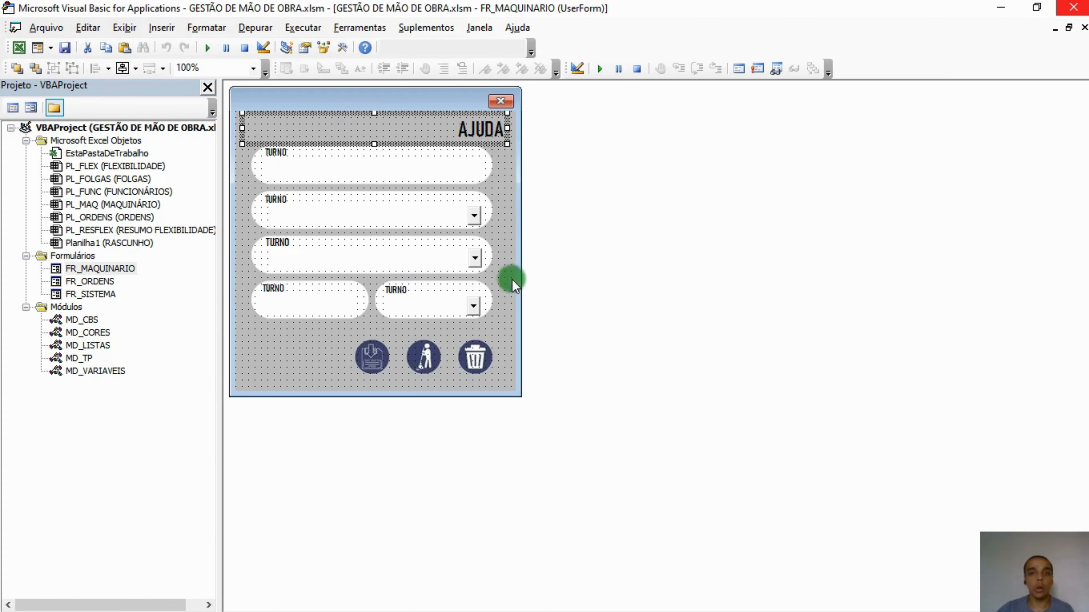
double_click(88, 280)
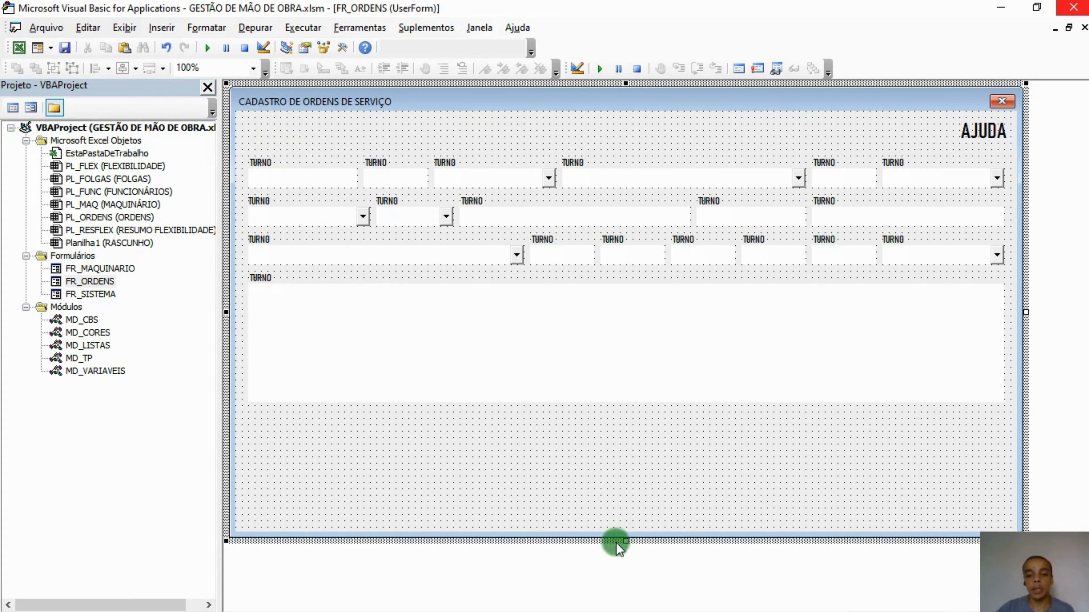
drag(625, 539, 626, 474)
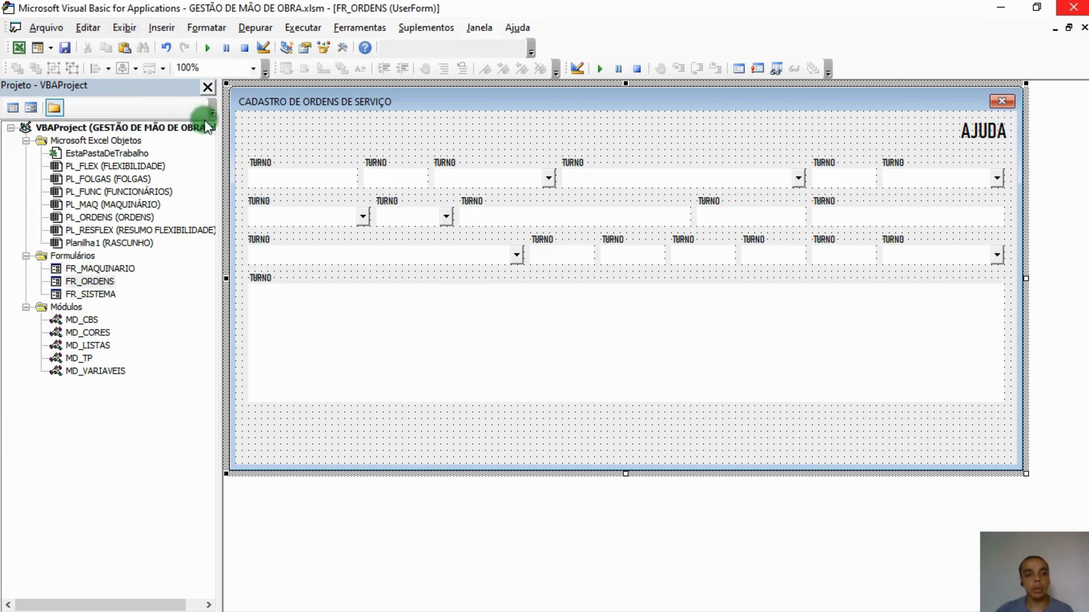
Step: Shift all controls sideways to even out the side margins and set the form's width to 769.5
click(208, 87)
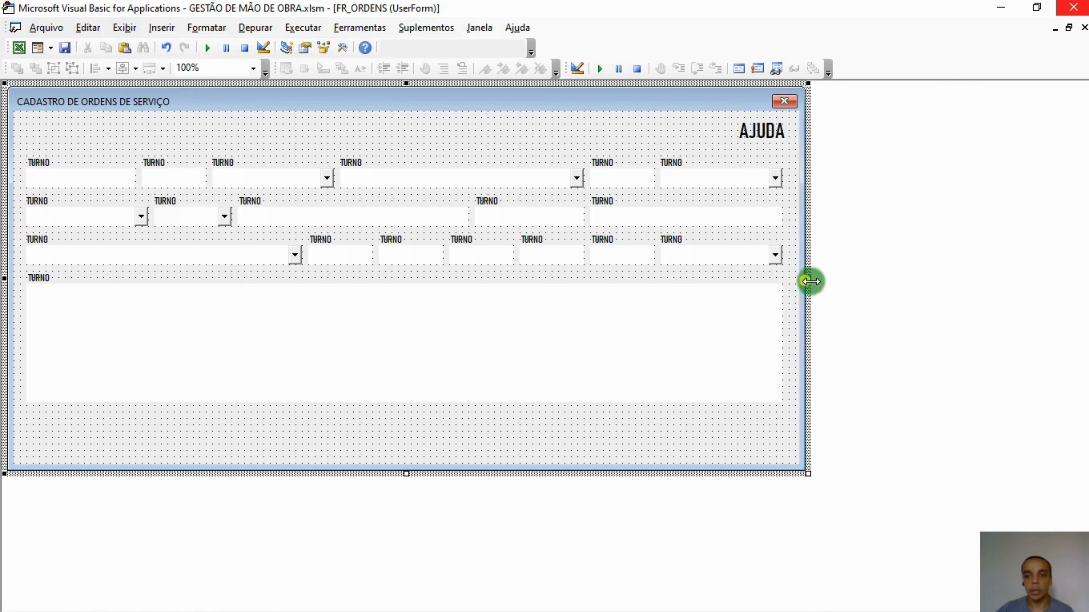
drag(809, 281, 883, 281)
drag(800, 418, 61, 133)
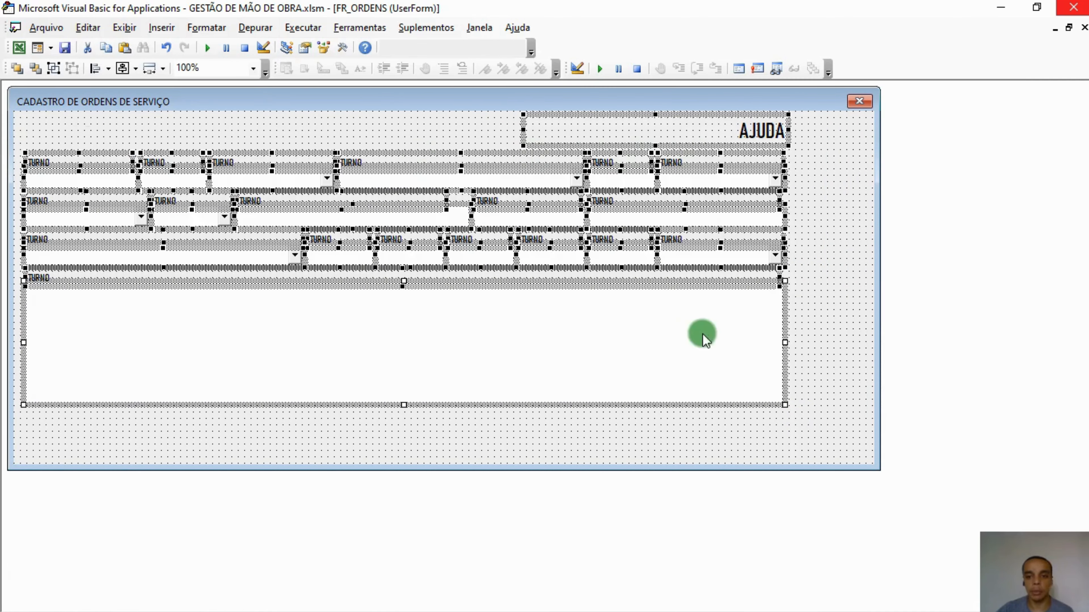
key(Right)
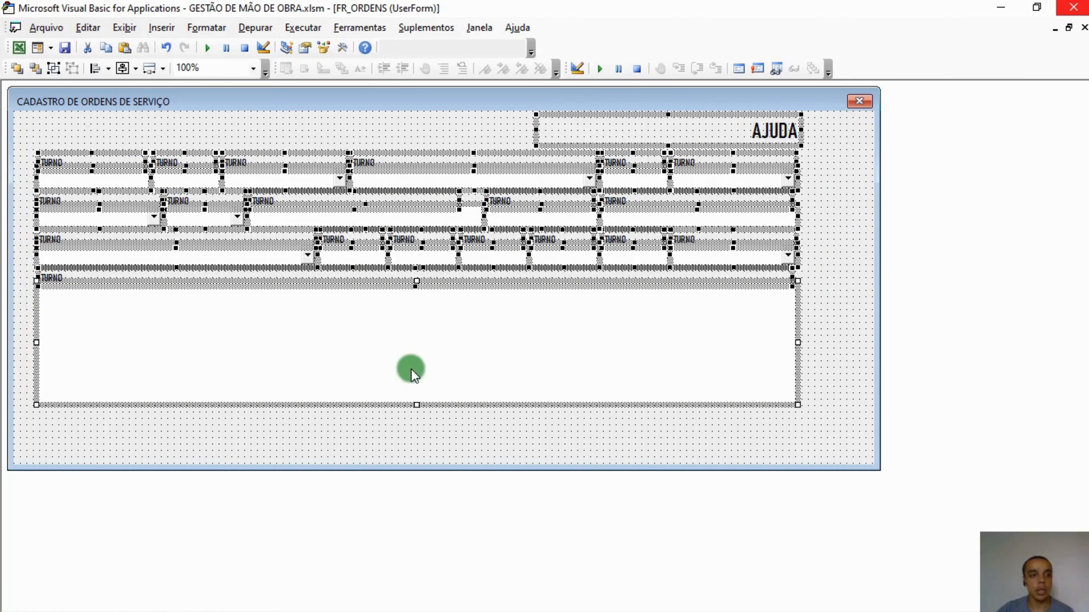
click(865, 308)
drag(883, 279, 832, 278)
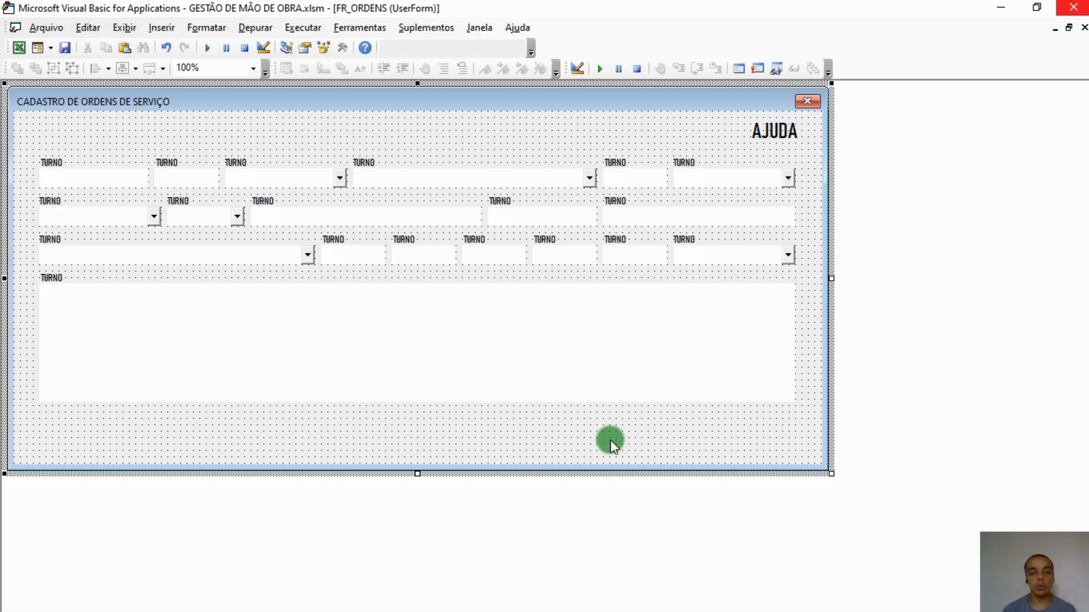
Step: Compare the TabIndex of TB_OS with that of the first text box, TB_DESC, in the FR_MAQUINARIO form
key(F4)
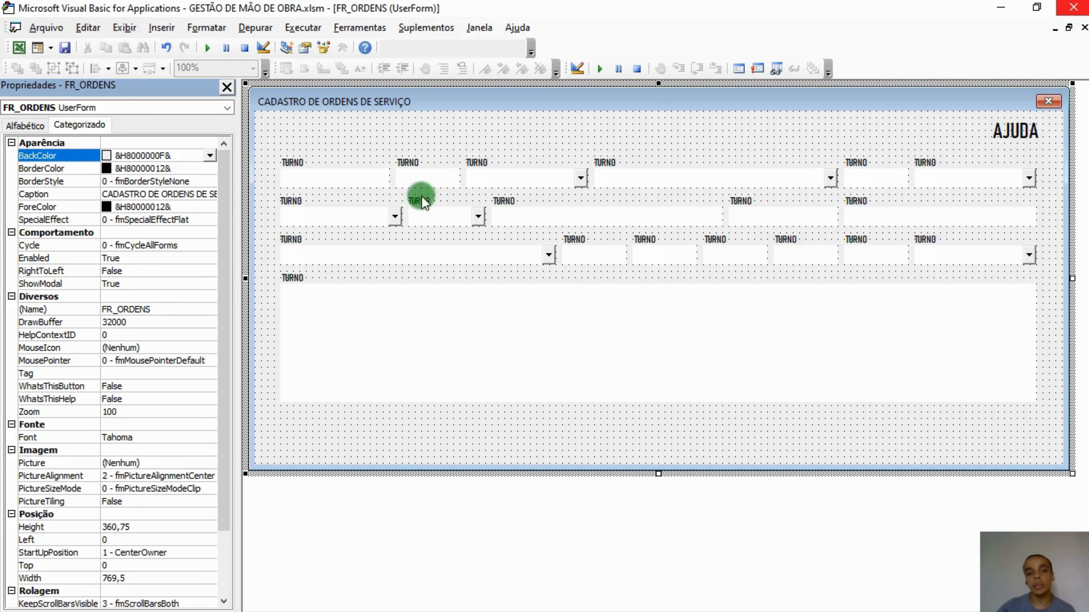
click(343, 172)
scroll(171, 270, down, 5)
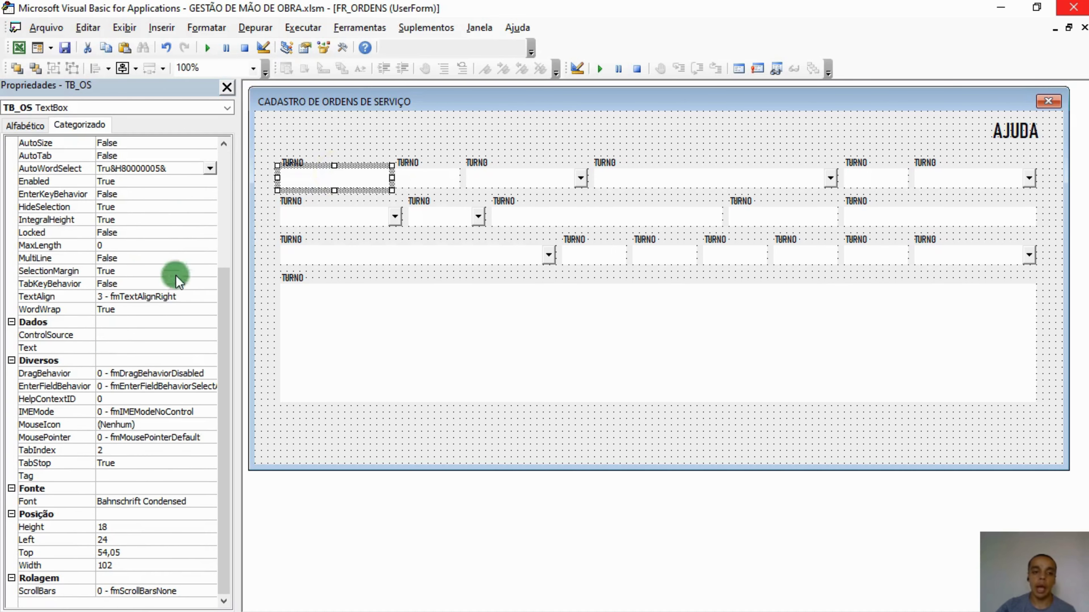
click(118, 450)
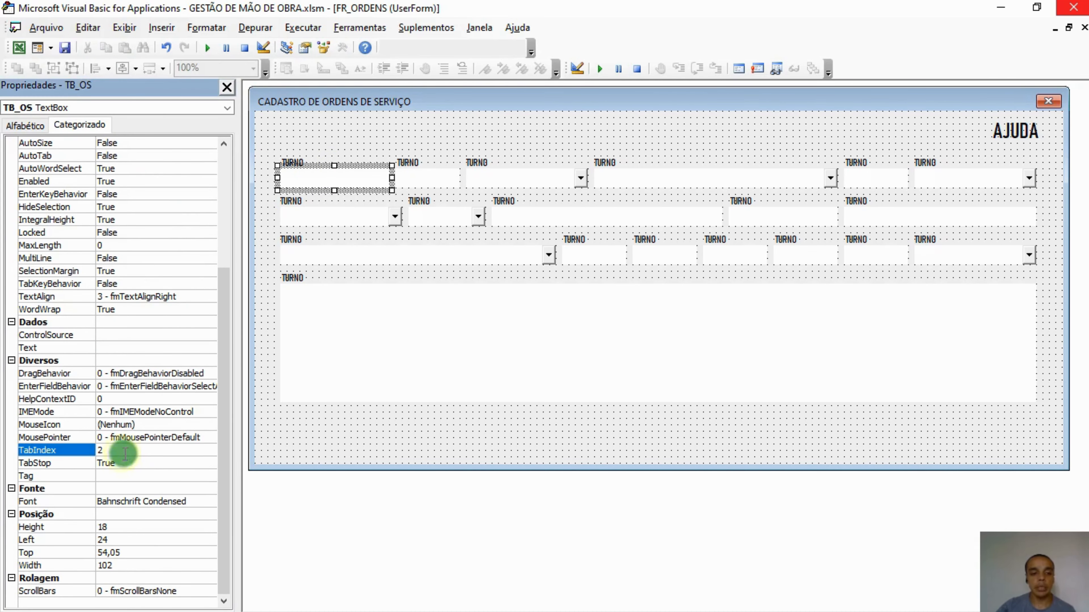
click(335, 458)
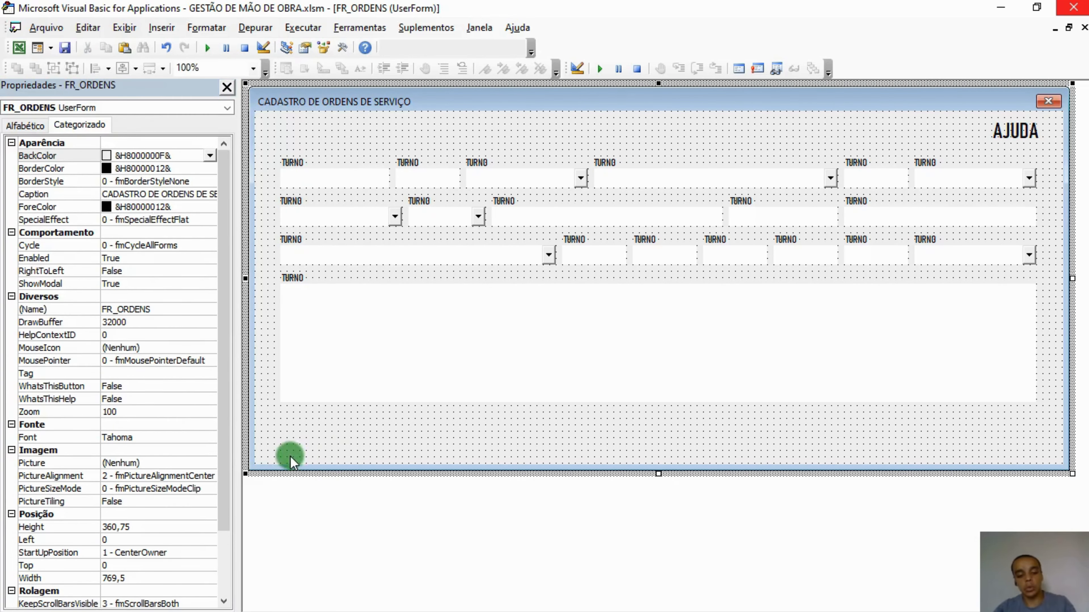
key(ctrl+r)
double_click(85, 269)
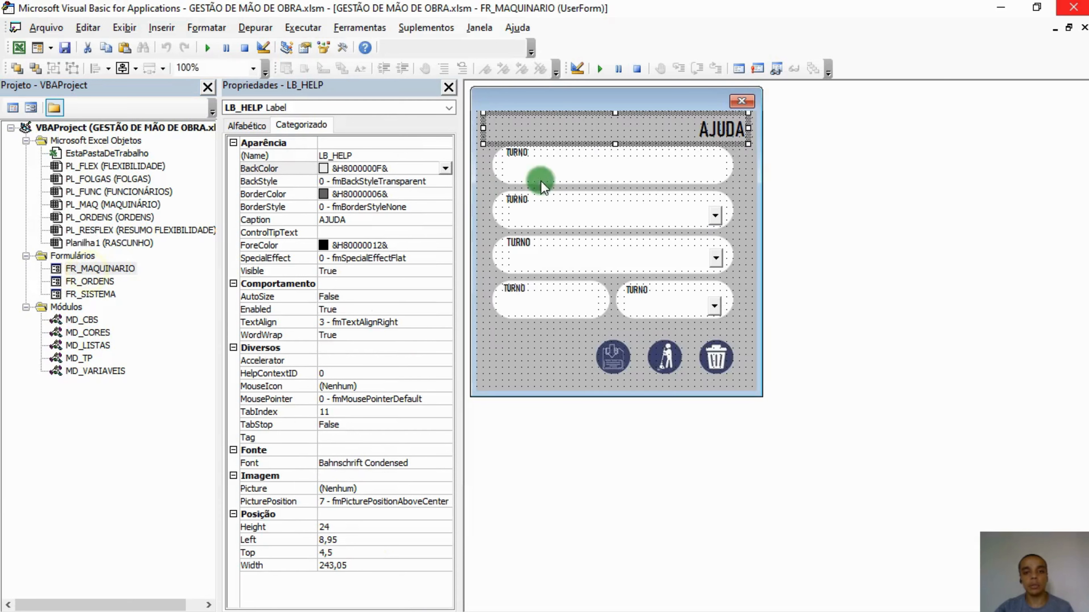
click(596, 162)
scroll(336, 283, down, 5)
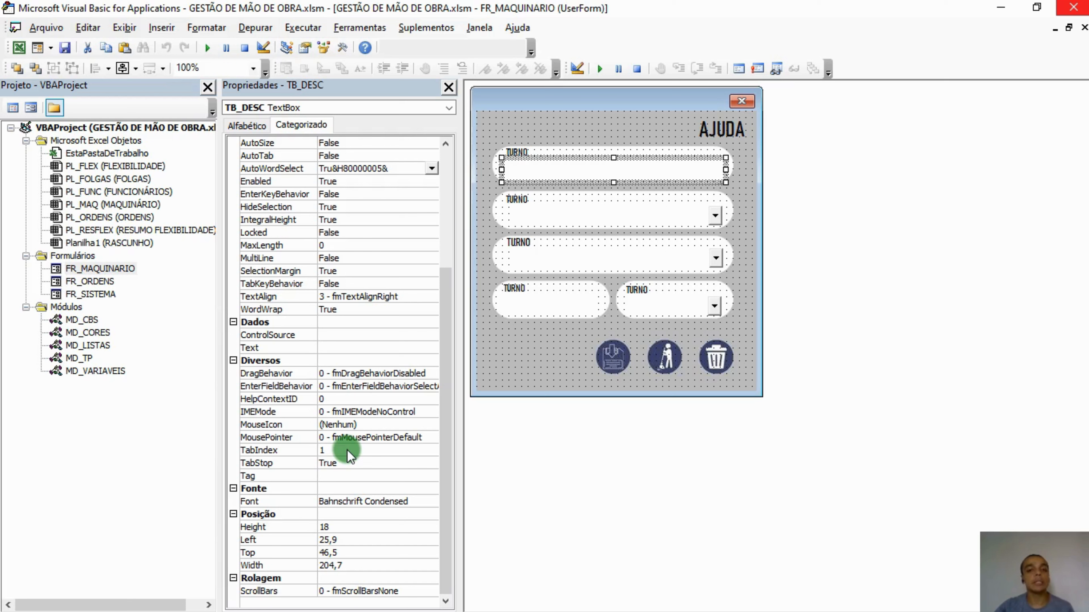
Step: Set the TabIndex of TB_OS in FR_ORDENS to 1 and hide the project explorer
double_click(90, 281)
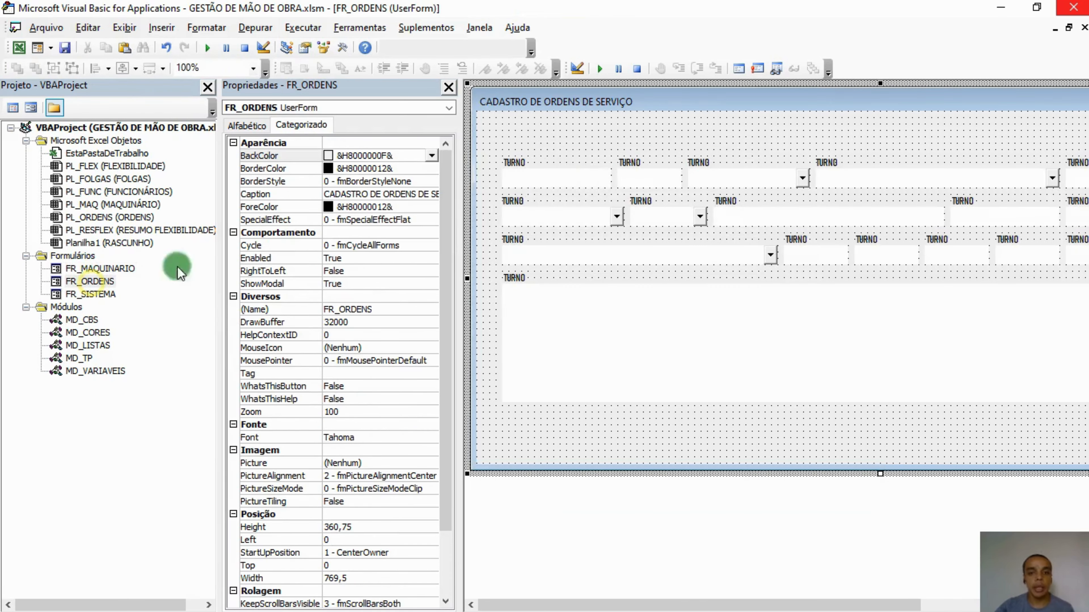
click(563, 172)
scroll(365, 417, down, 3)
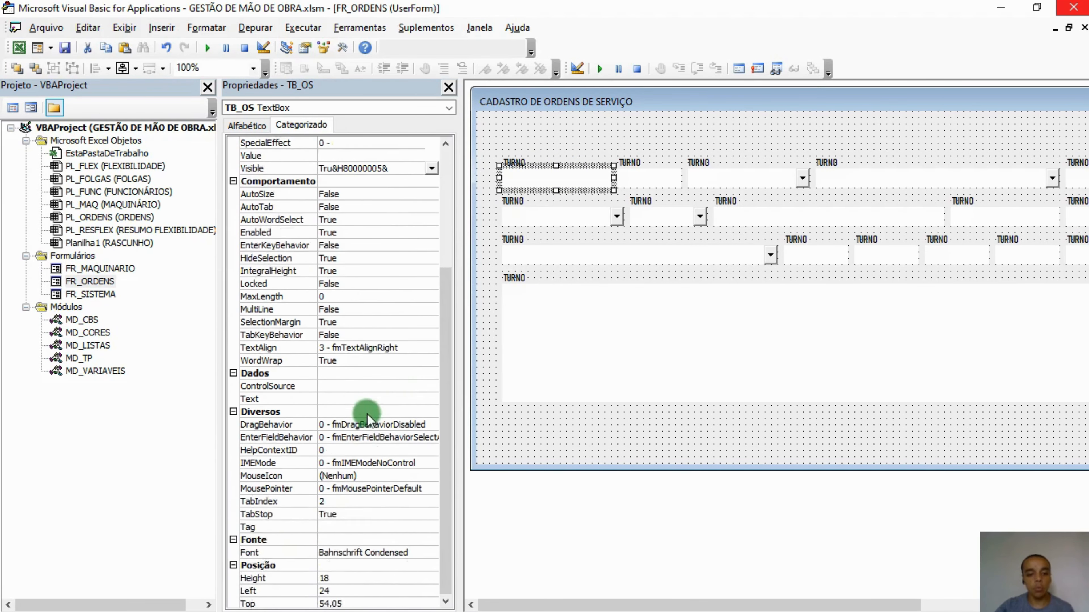
scroll(367, 414, down, 2)
click(343, 452)
drag(342, 452, 302, 452)
text(1)
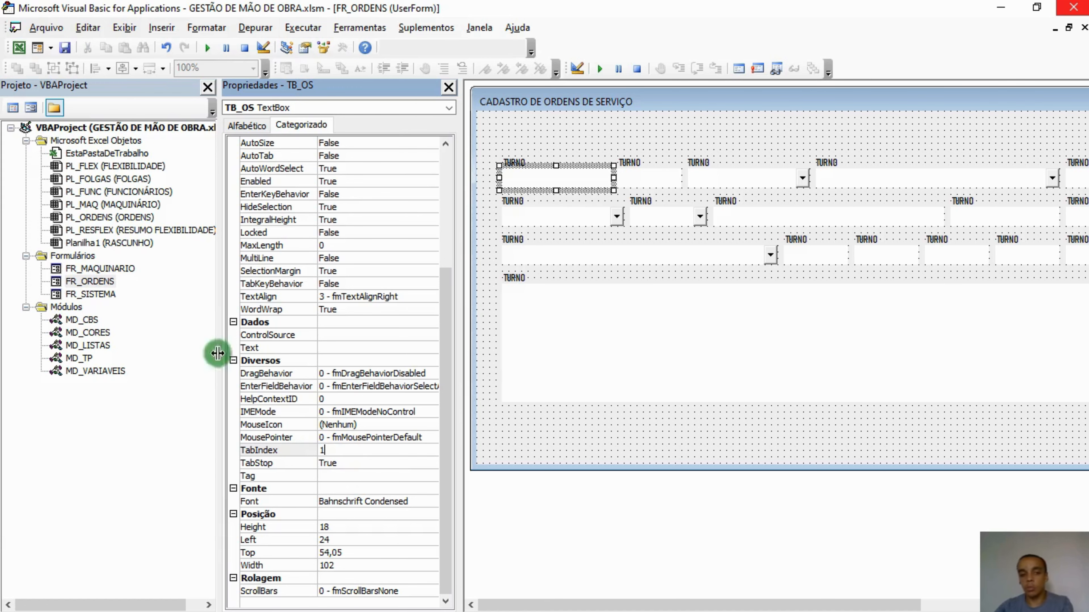
click(208, 86)
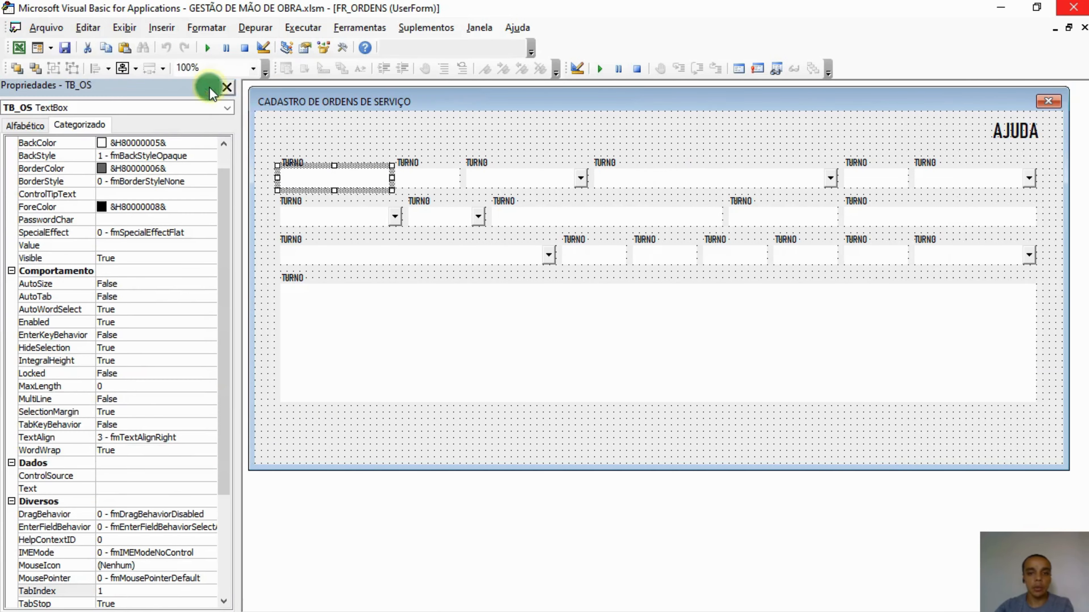
Step: Set the TabIndex of the TB_CRIACAO text box in the first row to 2
click(400, 185)
scroll(134, 472, down, 4)
click(135, 450)
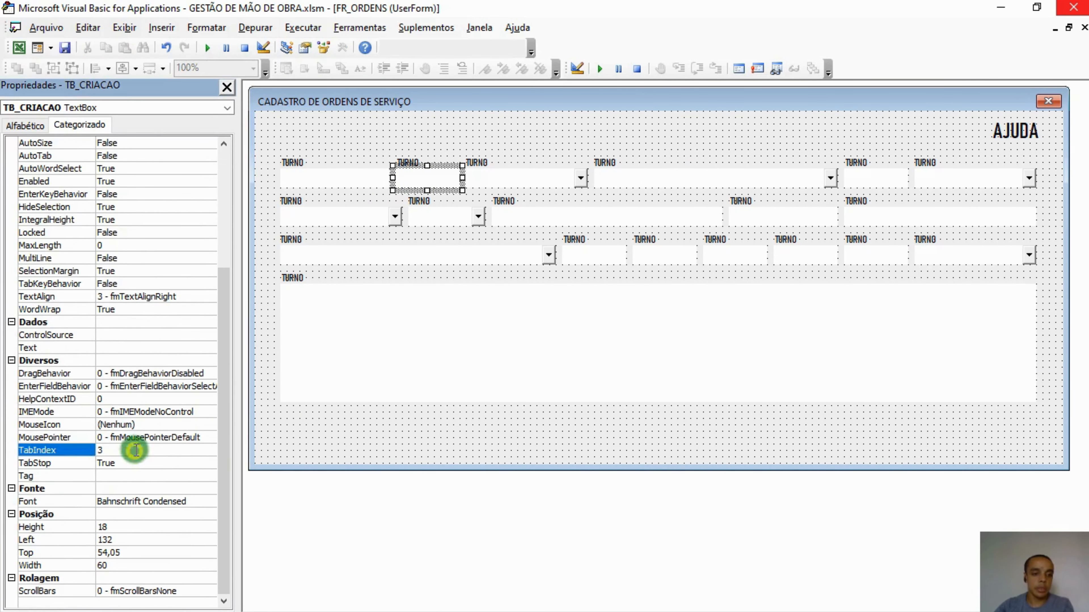
drag(136, 451, 71, 448)
text(2)
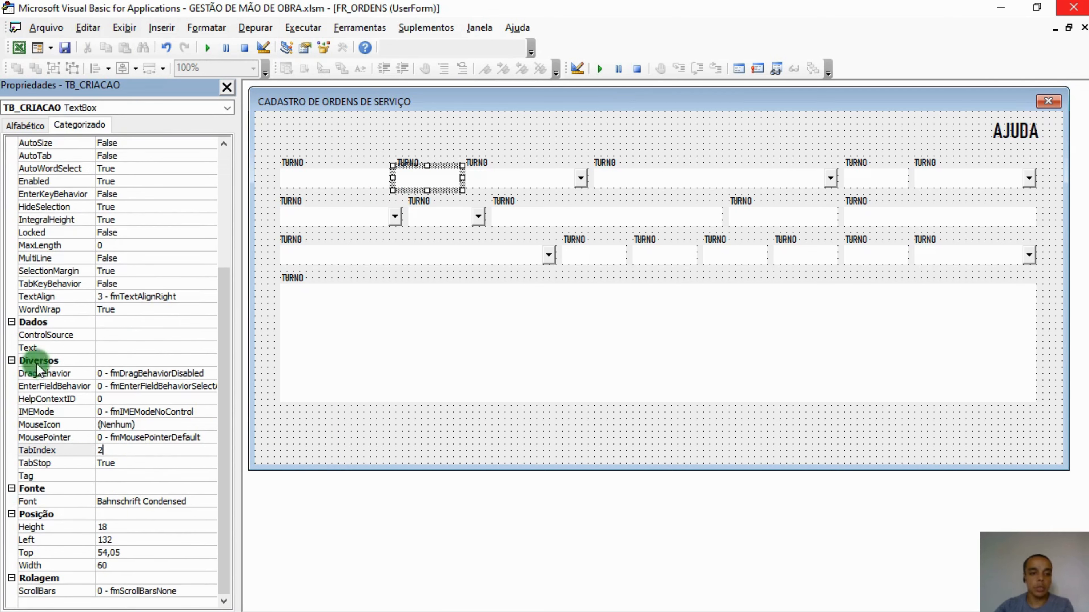
Step: Set the TabIndex of the CB_DEPARTAMENTO combo box to 3 and that of the CB_RESP combo box to 4
click(498, 179)
scroll(145, 467, down, 3)
click(150, 475)
text(3)
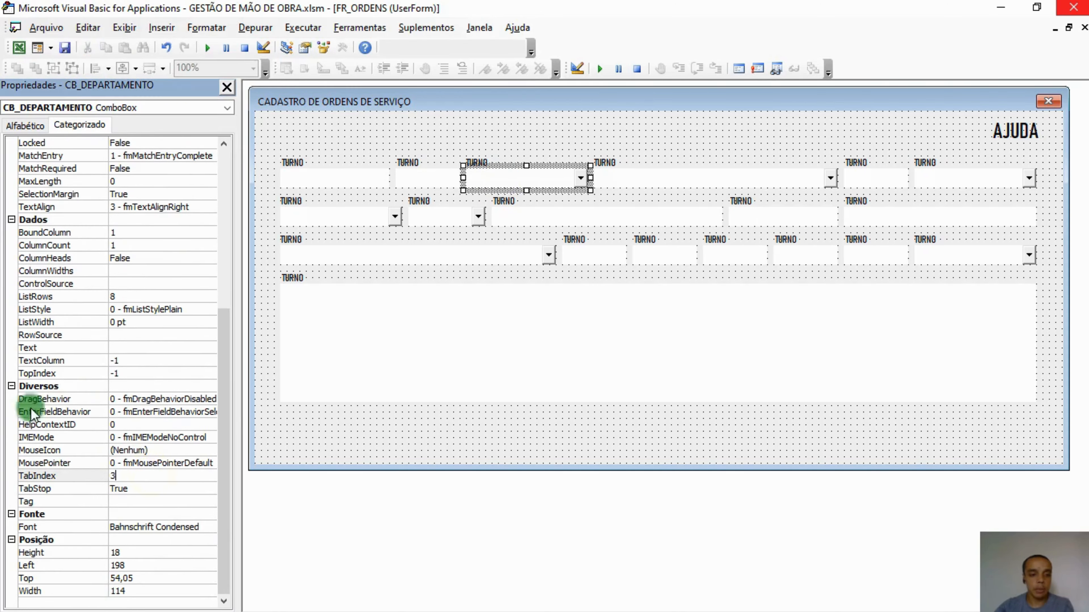
click(639, 175)
scroll(136, 418, down, 3)
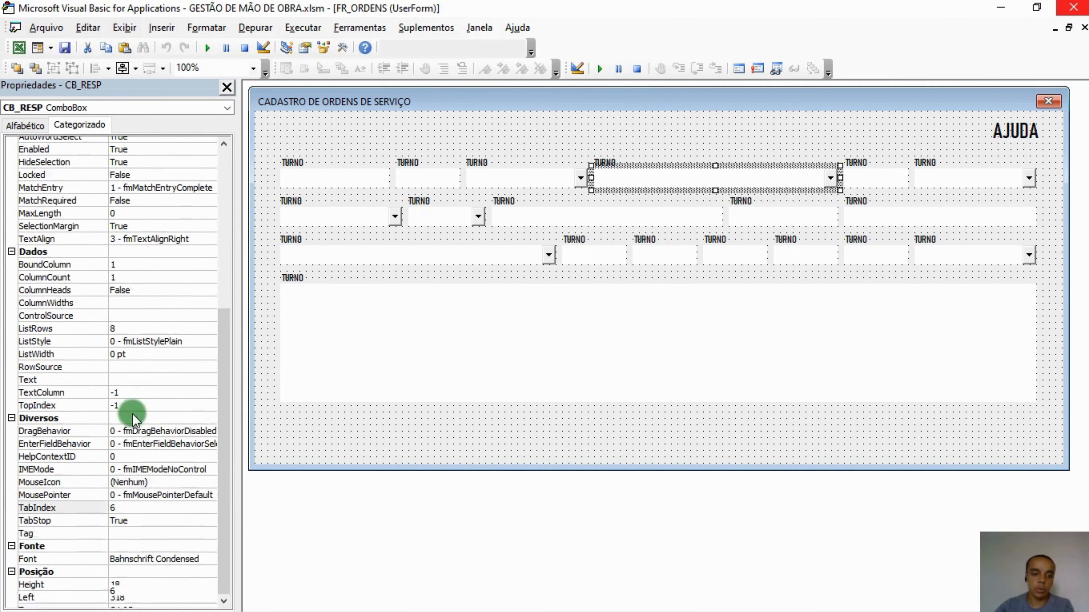
click(115, 474)
text(4)
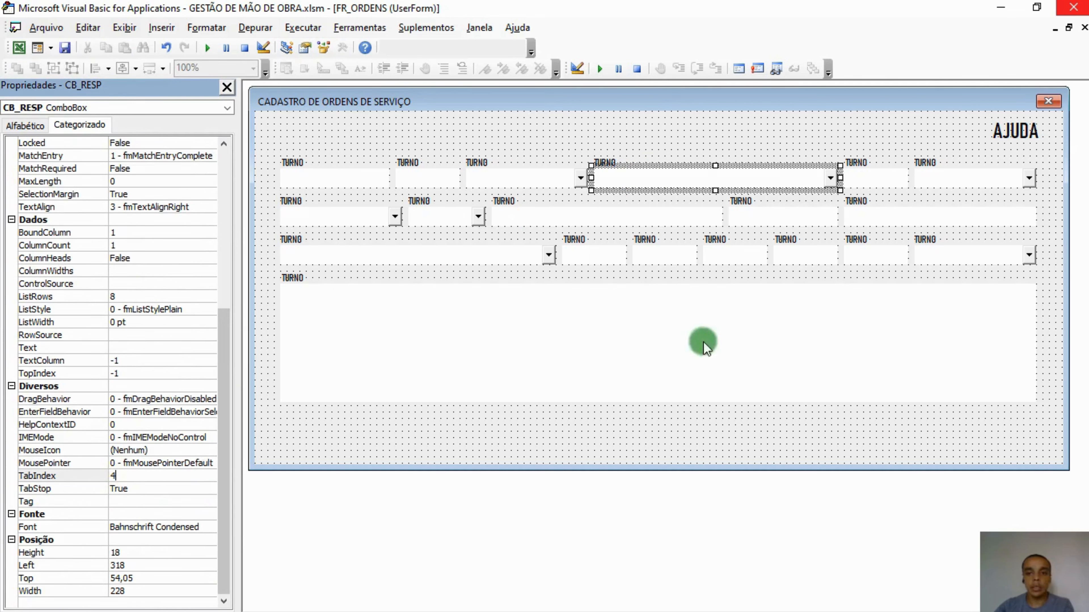
Step: Set the TabIndex of TB_DATASOL to 5 and of CB_CAT to 6, and recheck the value on TB_DATASOL
click(856, 189)
scroll(161, 354, down, 3)
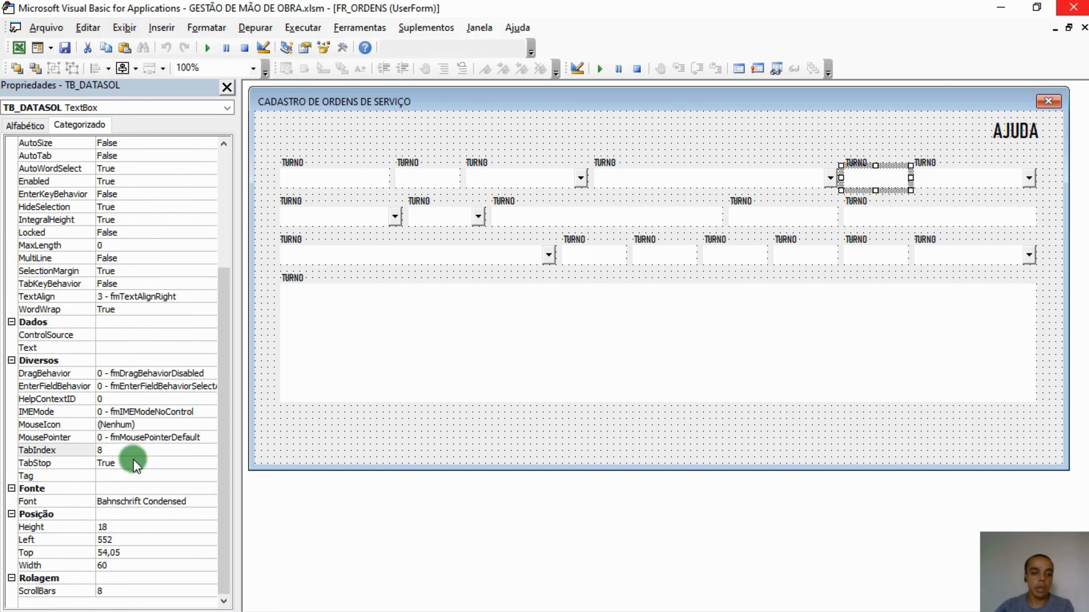
click(127, 451)
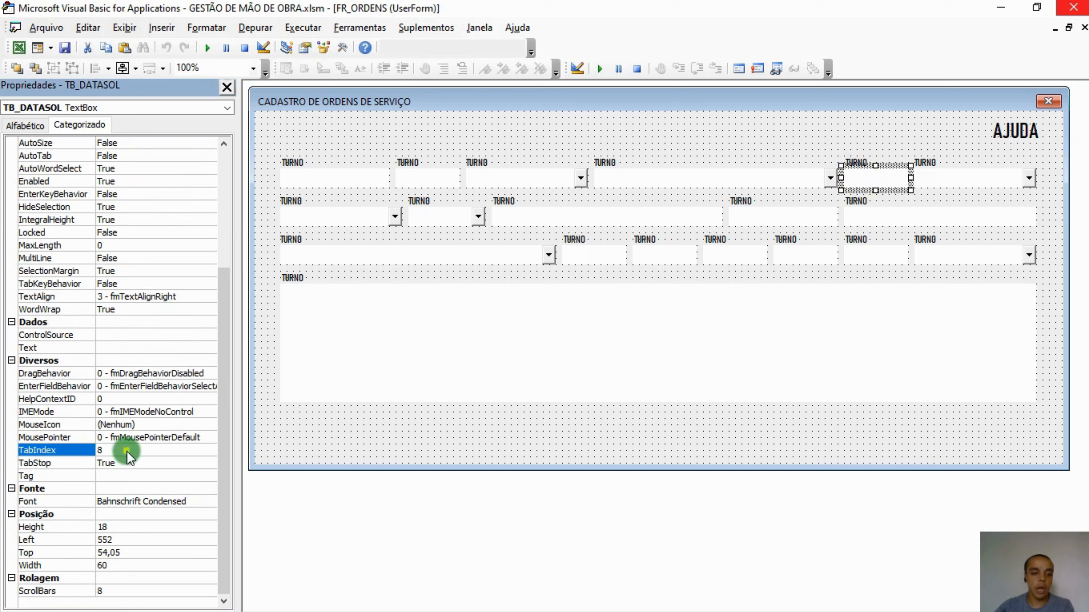
click(932, 182)
scroll(151, 279, down, 3)
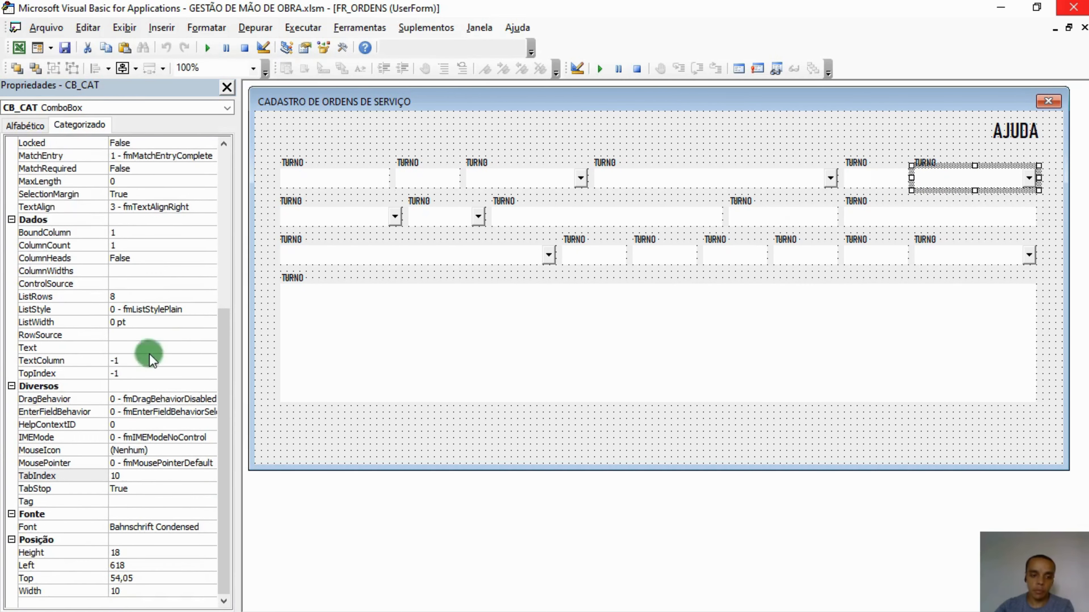
click(92, 476)
text(6)
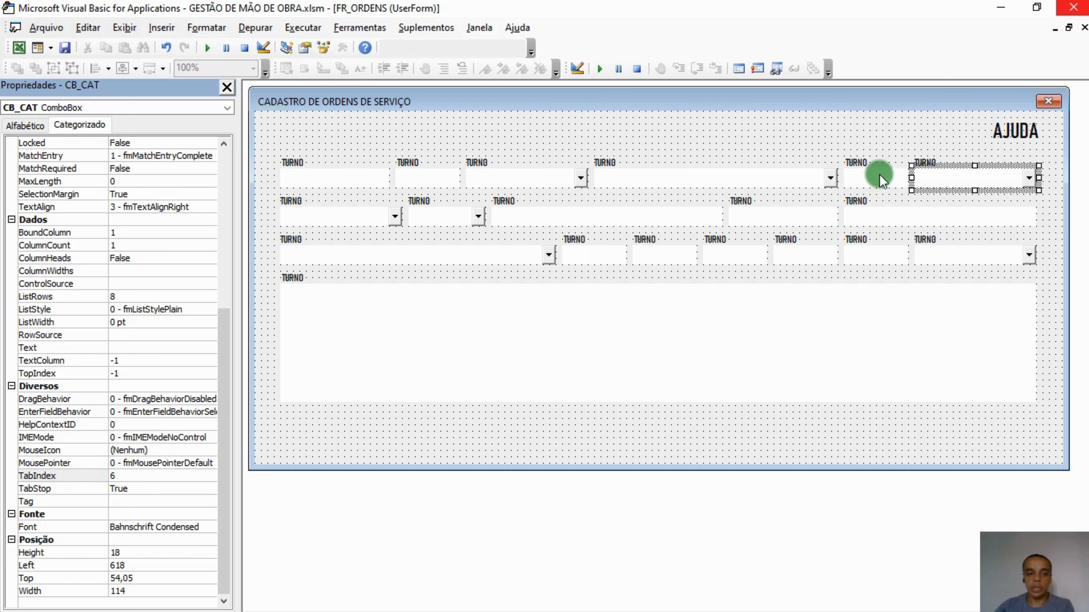
click(847, 176)
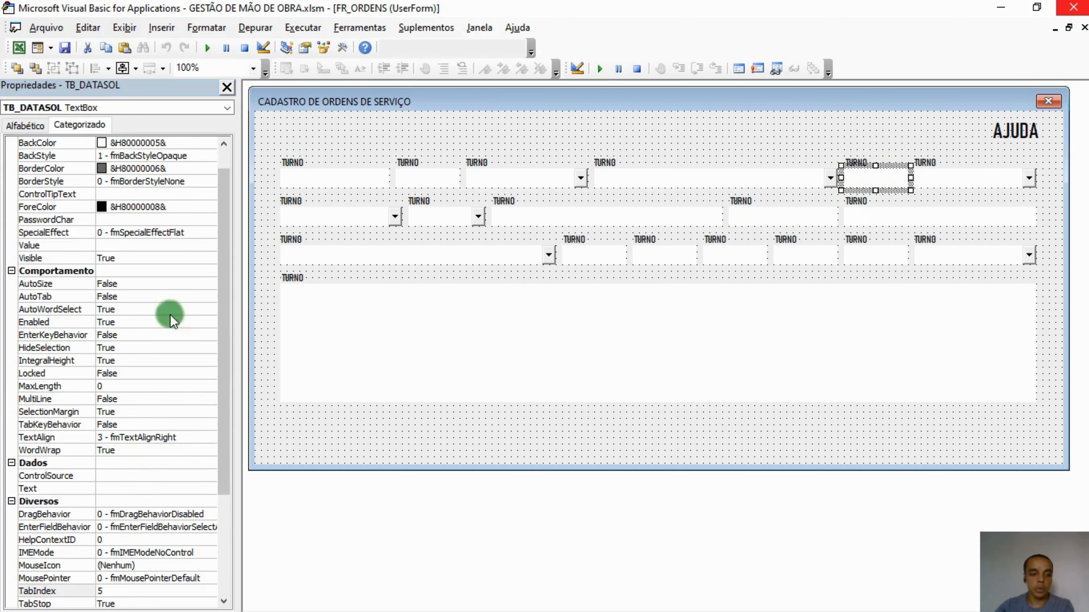
scroll(129, 356, down, 2)
Step: Set the TabIndex of the second-row combo boxes, CB_TIPO to 7 and CB_TAG to 8
click(367, 221)
scroll(72, 305, down, 4)
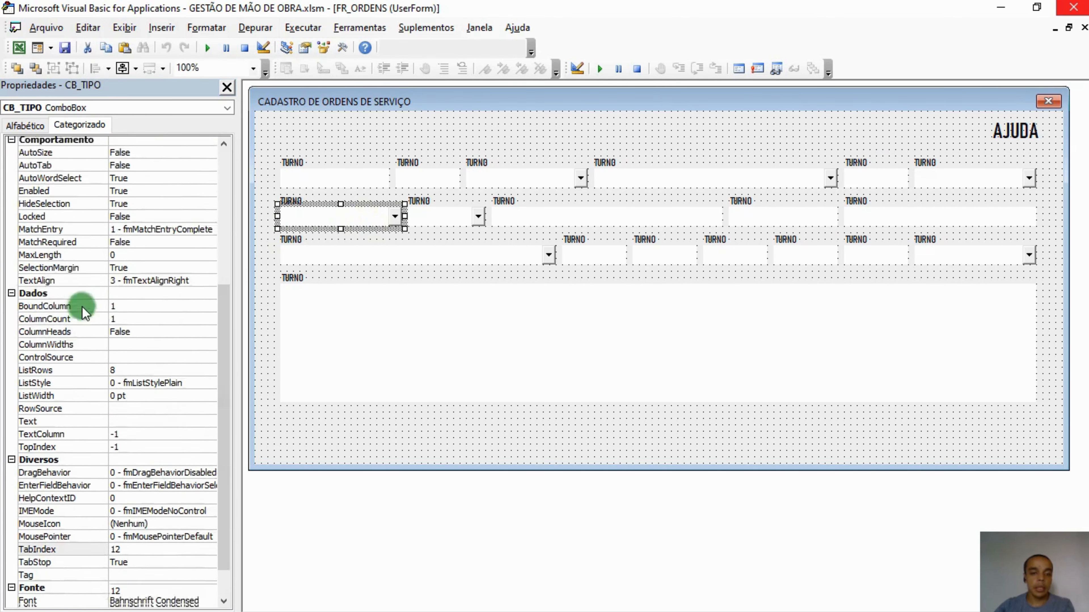
click(124, 476)
text(7)
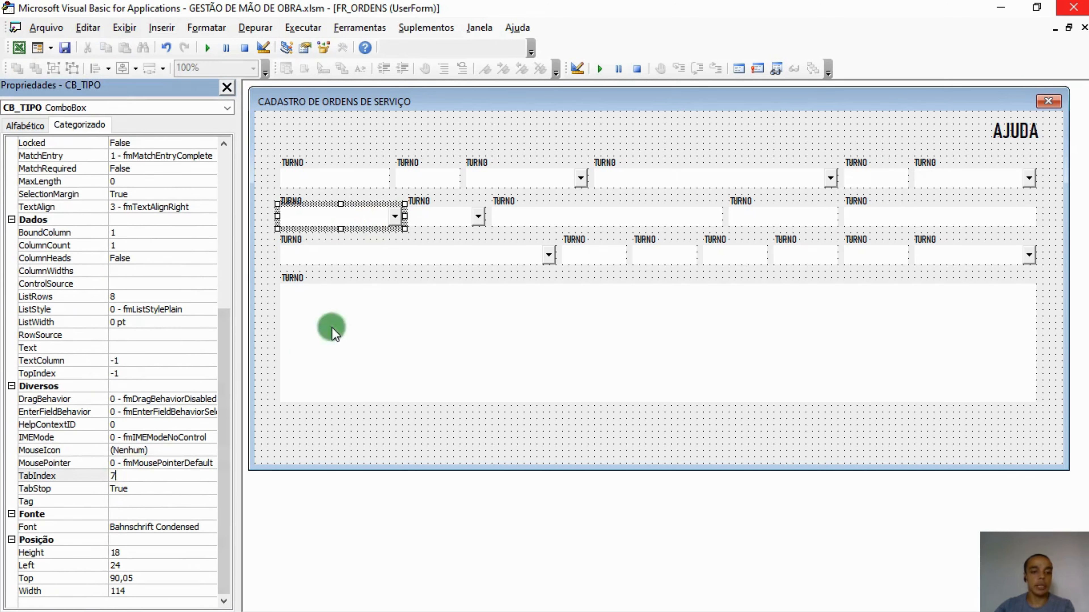
click(429, 217)
scroll(146, 407, down, 3)
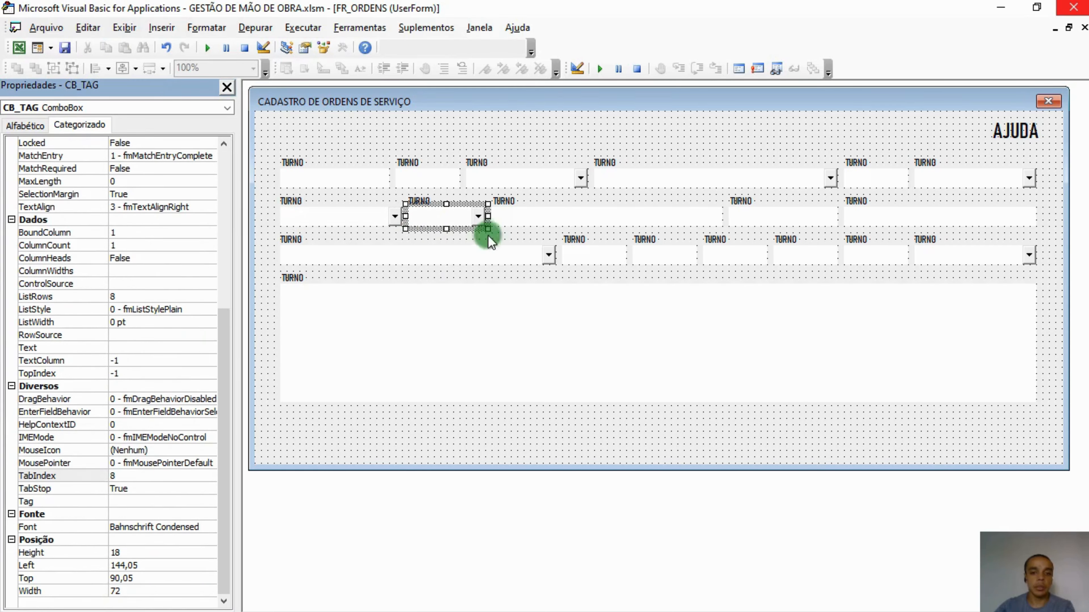
Step: Continue the tab order after CB_TAG by giving TB_DESCMAQ and TB_CATMAQ the next consecutive TabIndex values
click(506, 227)
scroll(146, 407, down, 4)
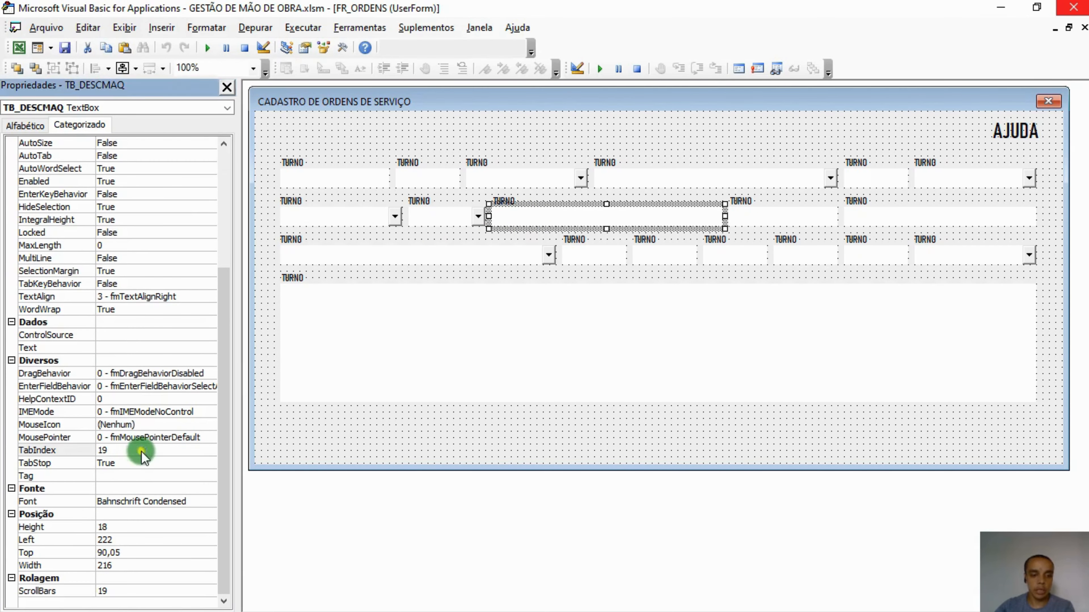
click(76, 451)
click(734, 219)
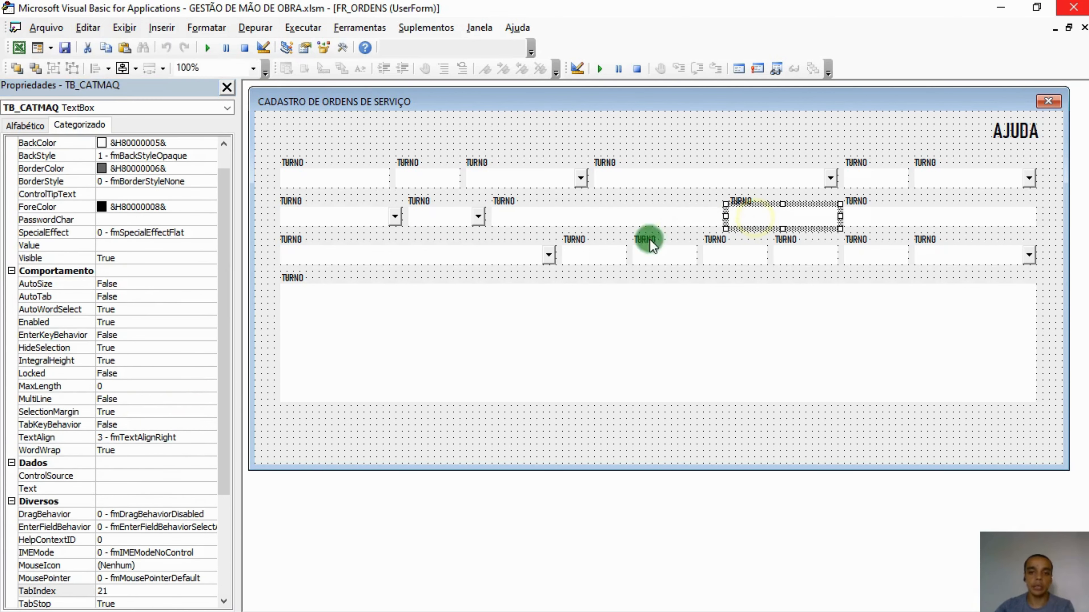
scroll(118, 408, down, 4)
click(120, 450)
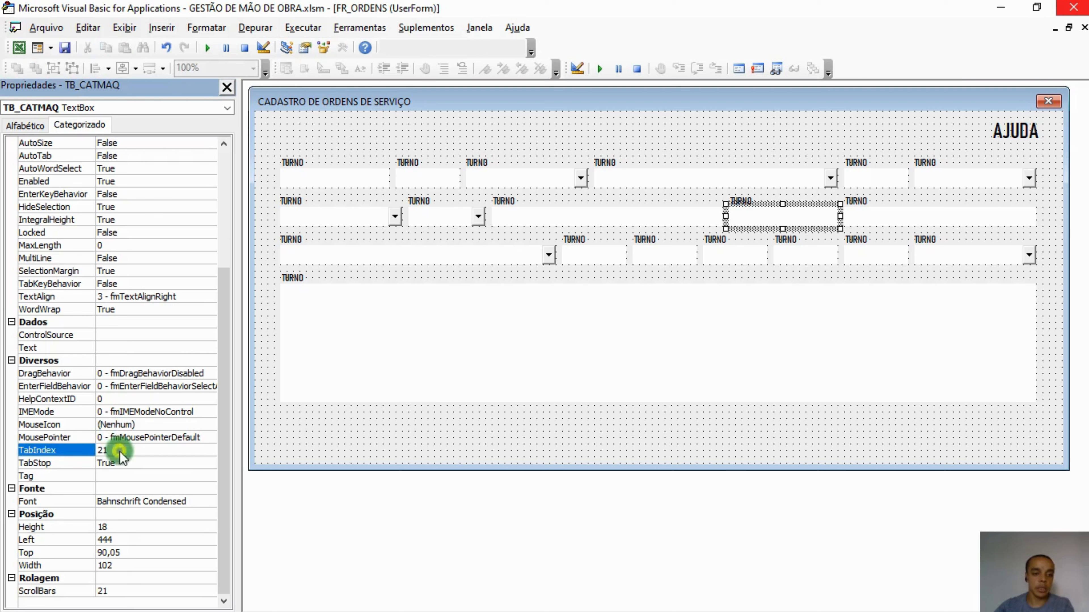
Step: Set the TabIndex of TB_LOCALMAQ to 11 and give the third-row CB_FUNC combo box the following number
click(883, 214)
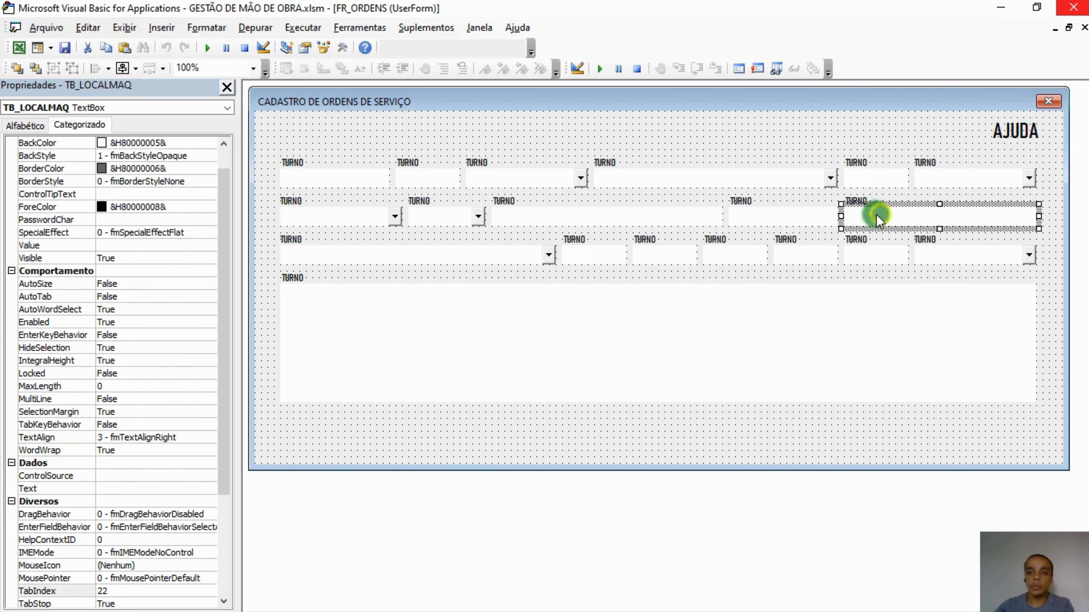
scroll(74, 331, down, 4)
click(119, 448)
text(11)
click(414, 251)
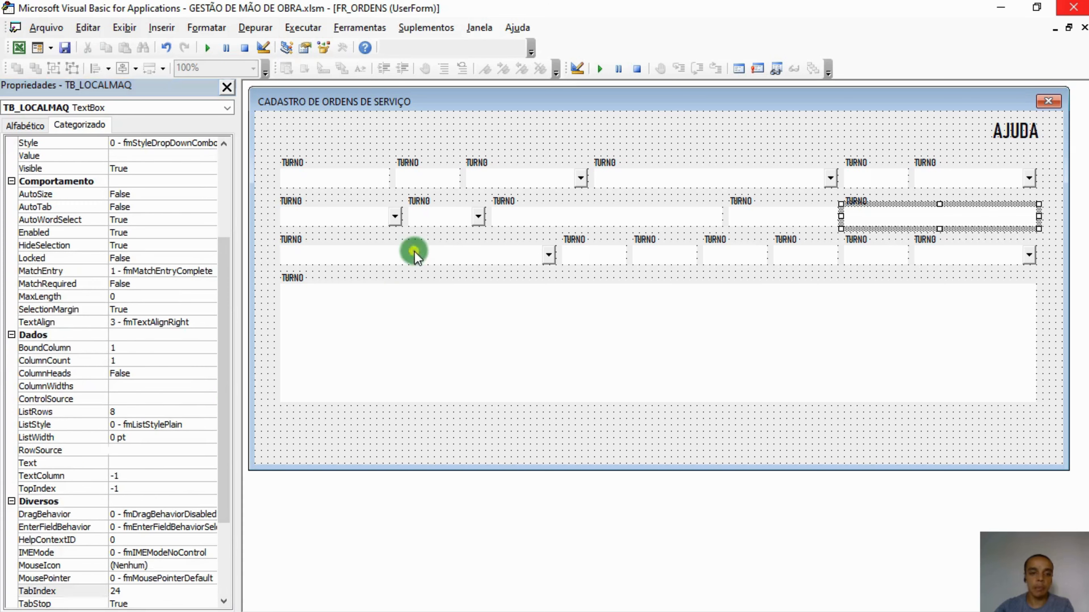
scroll(187, 288, down, 3)
click(168, 475)
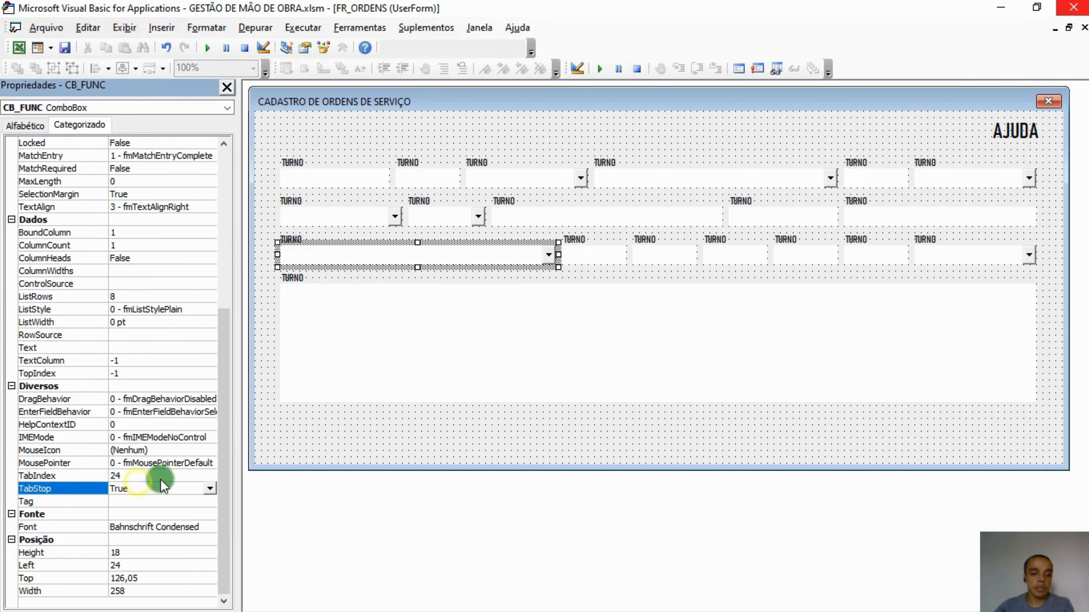
Step: Set the TabIndex of the third-row date text boxes, TB_DATAI to 13 and TB_DATAF to 14
click(581, 259)
scroll(126, 397, down, 2)
scroll(126, 396, down, 3)
click(137, 449)
double_click(141, 450)
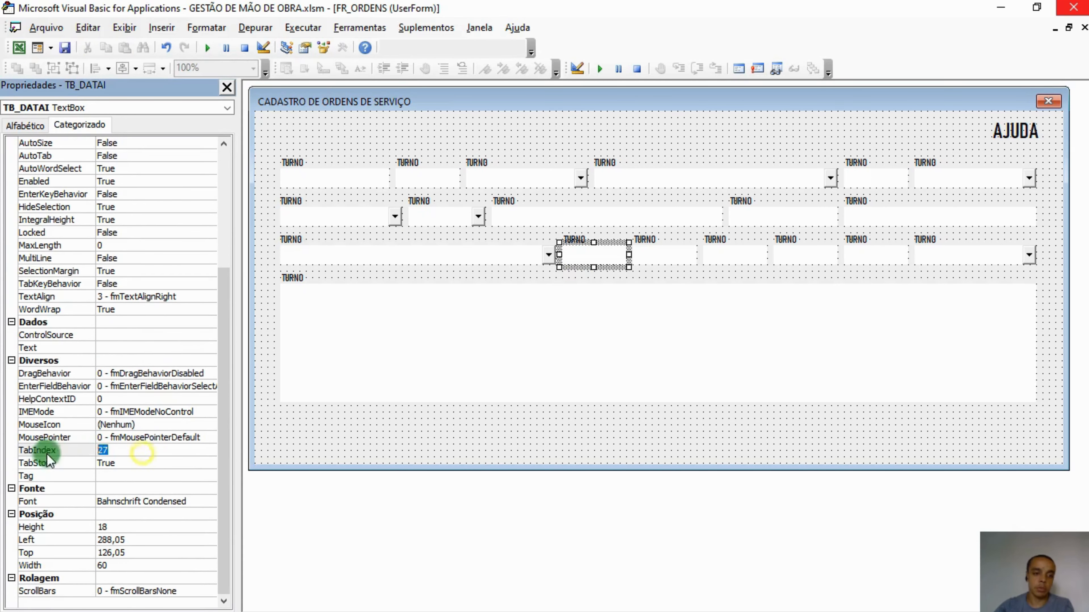
text(13)
click(666, 257)
scroll(163, 340, down, 4)
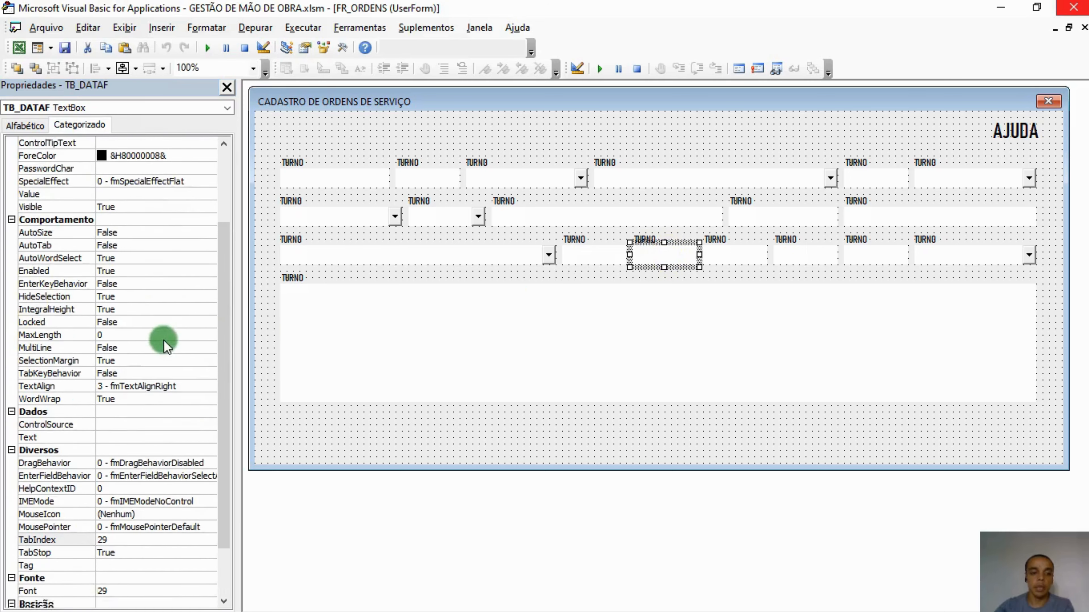
double_click(124, 450)
text(14)
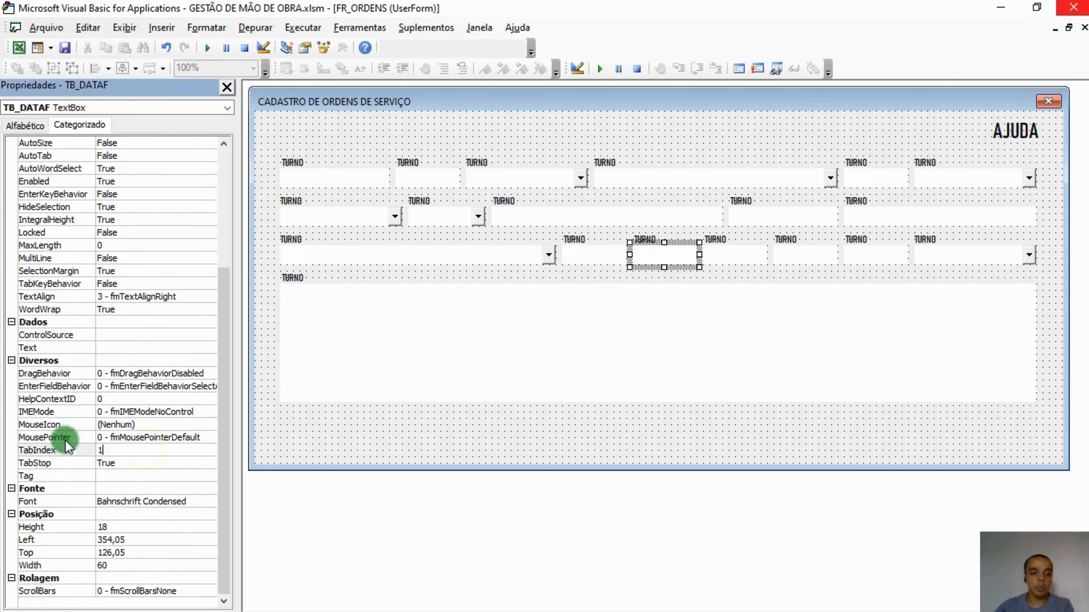
Step: Set the TabIndex of TB_HORAI to 15 and recheck the value on the neighbouring TB_DATAF
click(719, 255)
scroll(145, 353, down, 4)
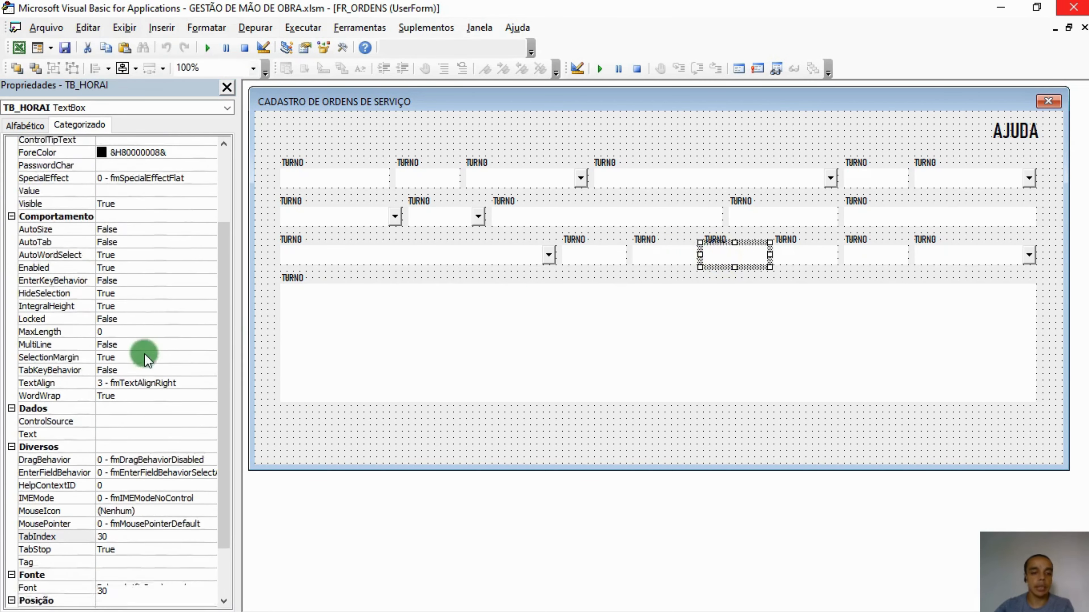
click(144, 448)
click(144, 460)
click(129, 452)
drag(151, 451, 61, 442)
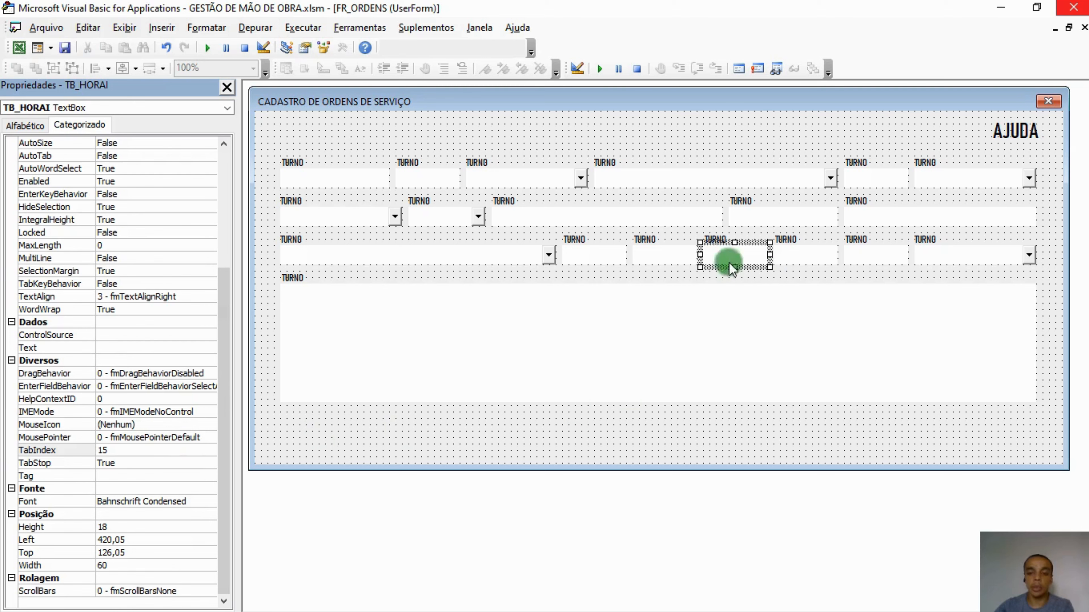
click(662, 253)
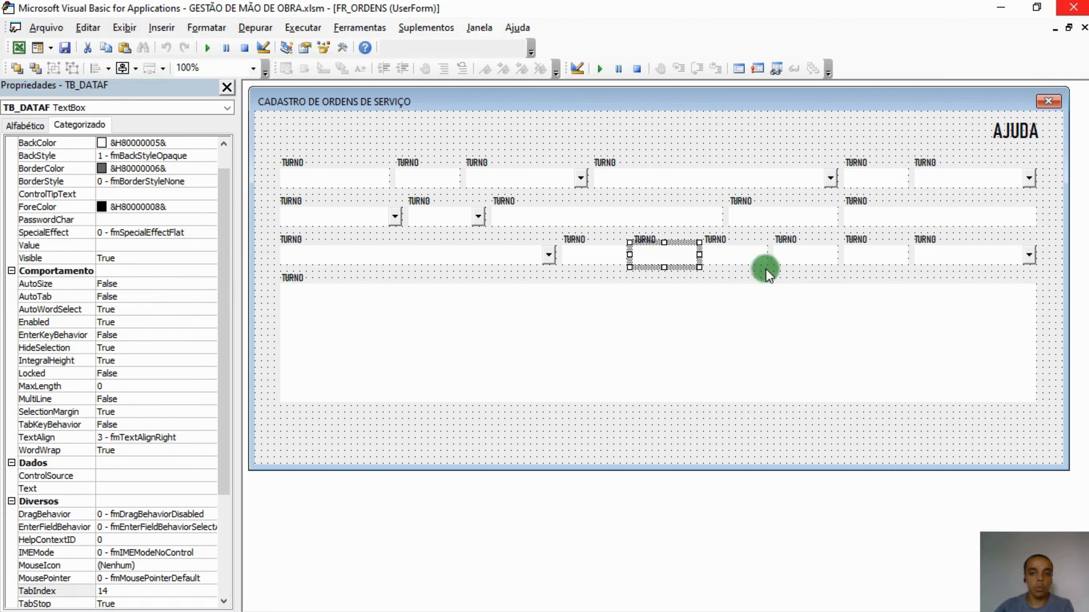
click(755, 257)
Step: Set the TabIndex of the TB_HORAF text box to 16
click(808, 256)
scroll(163, 294, down, 4)
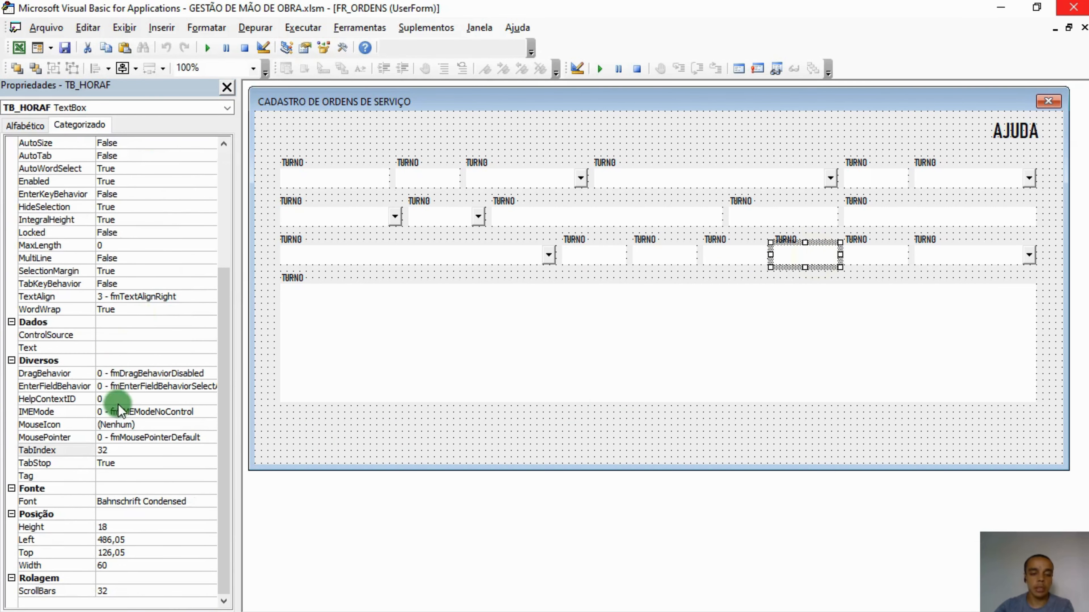
click(127, 450)
text(16)
key(Return)
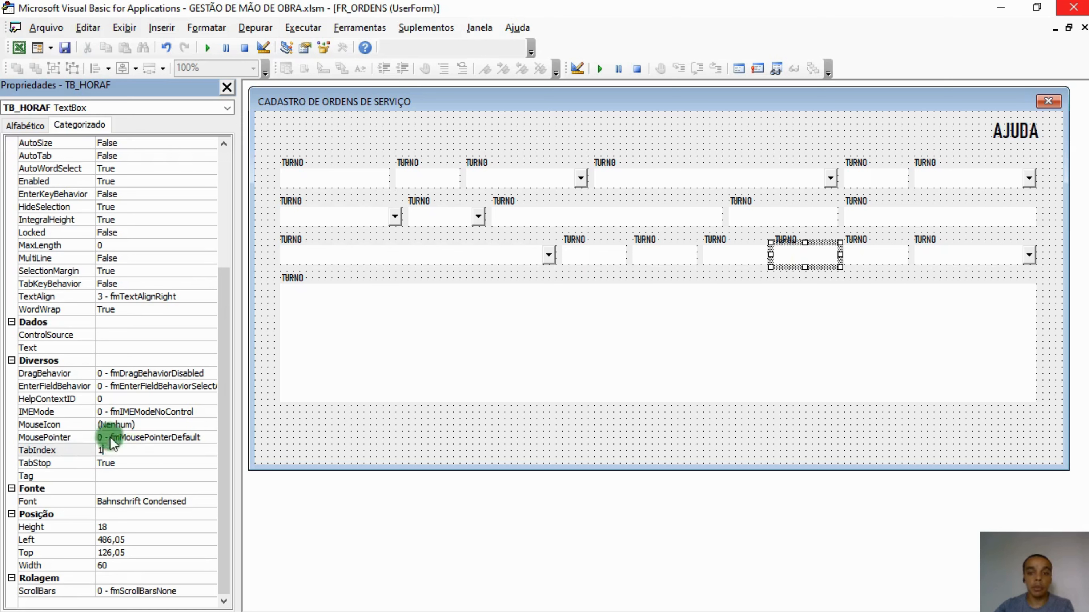
Step: Set the TabIndex of the TB_HORAEFETIVA text box to 17
click(889, 253)
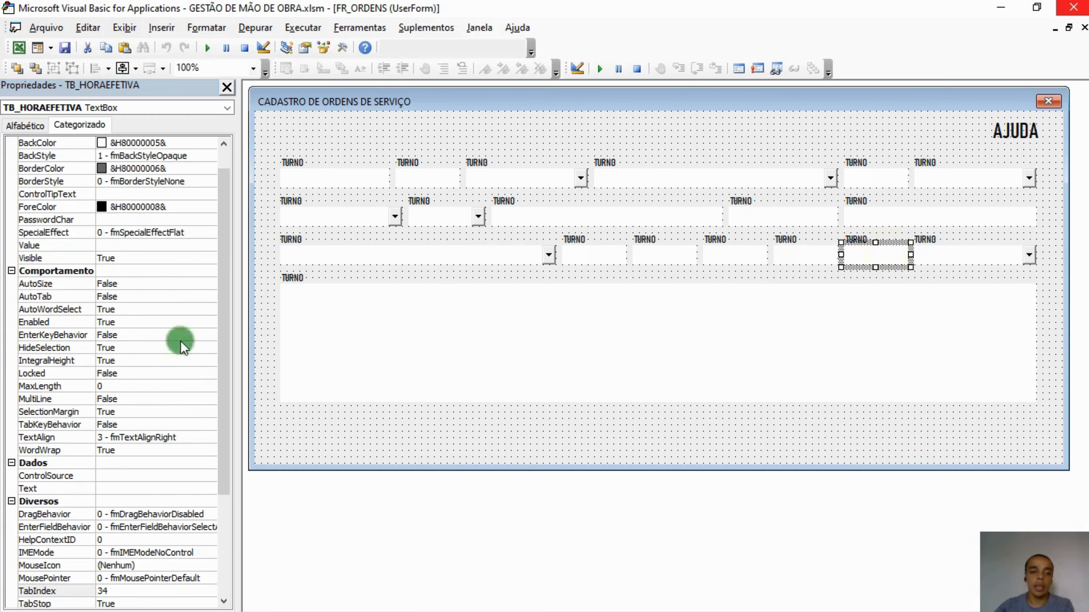
scroll(163, 364, down, 4)
click(117, 451)
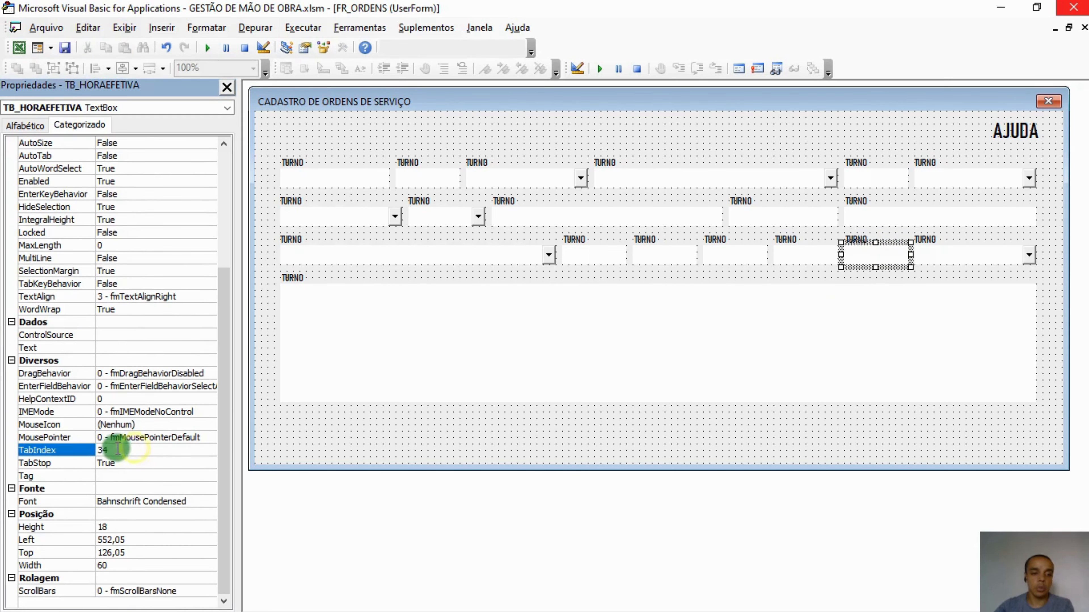
click(25, 450)
text(7)
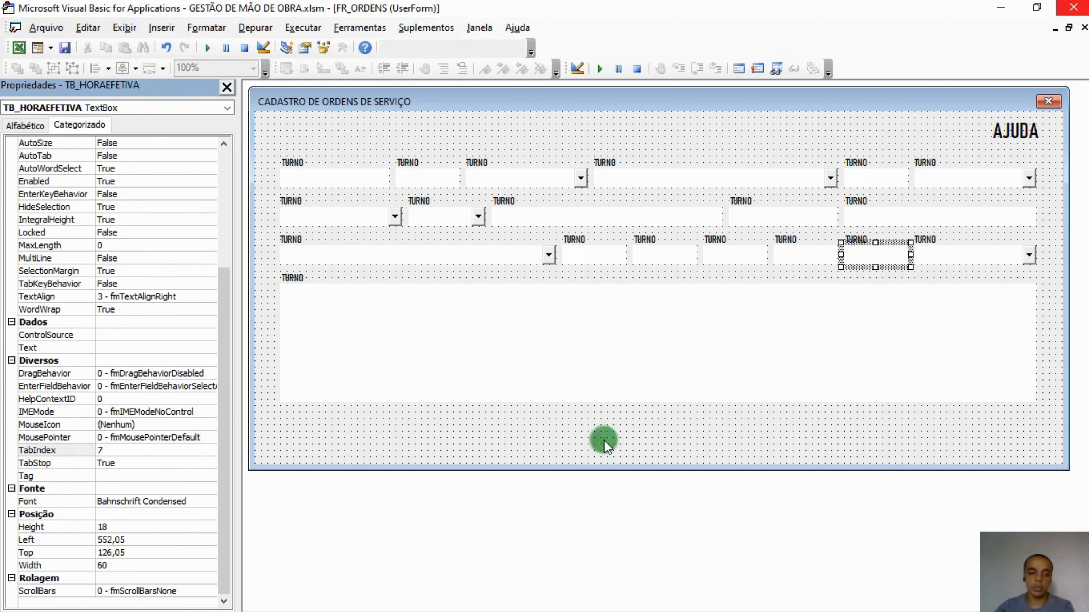
key(BackSpace)
text(17)
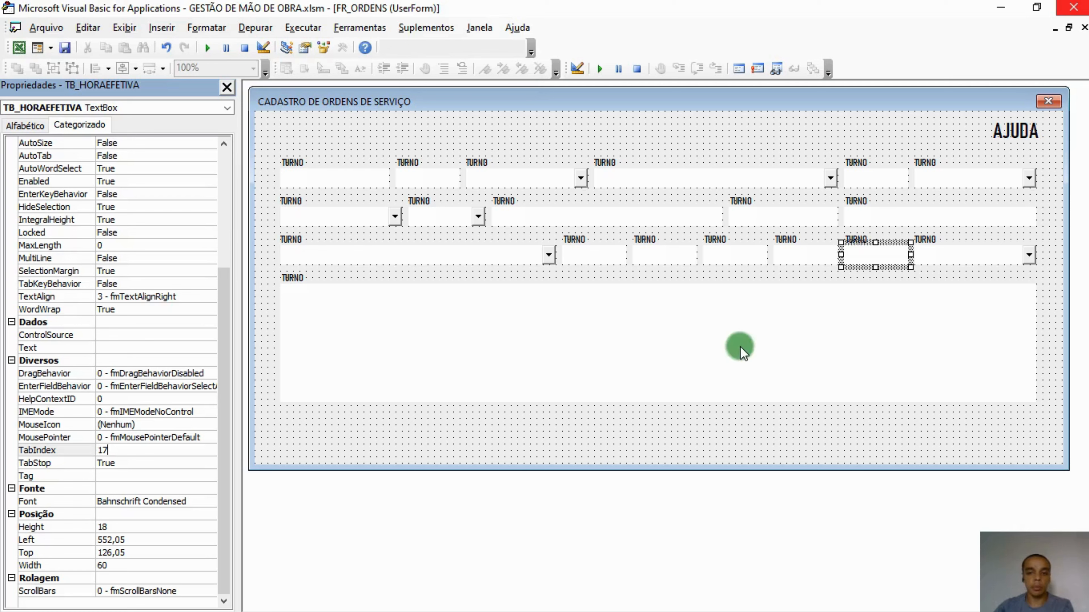
Step: Set the TabIndex of the CB_STATUS combo box at the end of the third row to 18
click(948, 259)
scroll(126, 355, down, 3)
double_click(115, 476)
text(18)
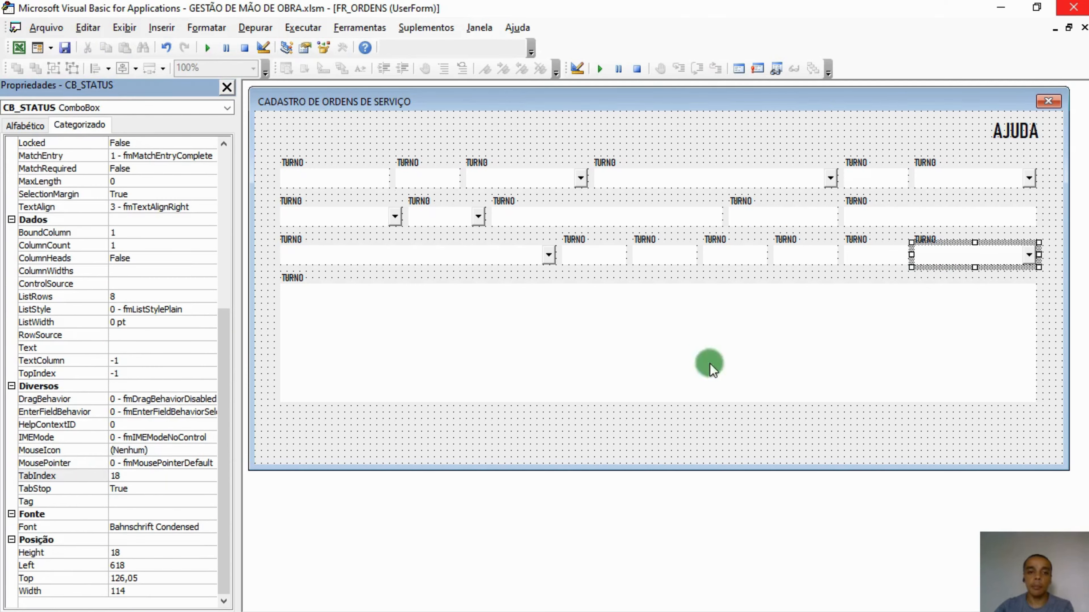
Step: Recheck the TabIndex of CB_STATUS, then set that of the large TB_OBS text box to 19
click(565, 334)
scroll(120, 326, down, 2)
scroll(119, 326, down, 3)
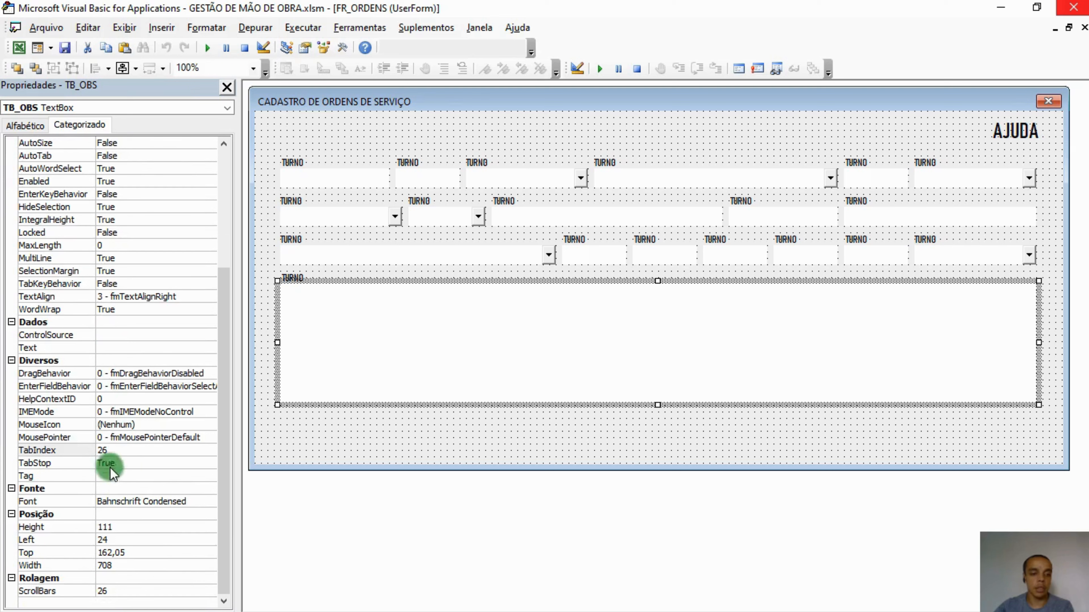
click(976, 256)
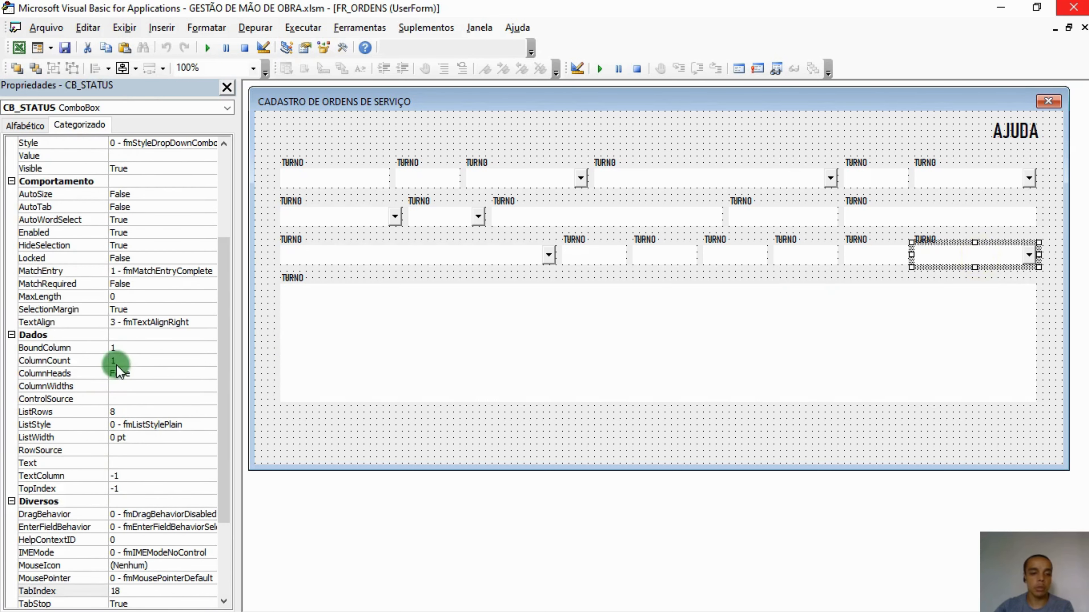
scroll(131, 369, down, 3)
click(459, 405)
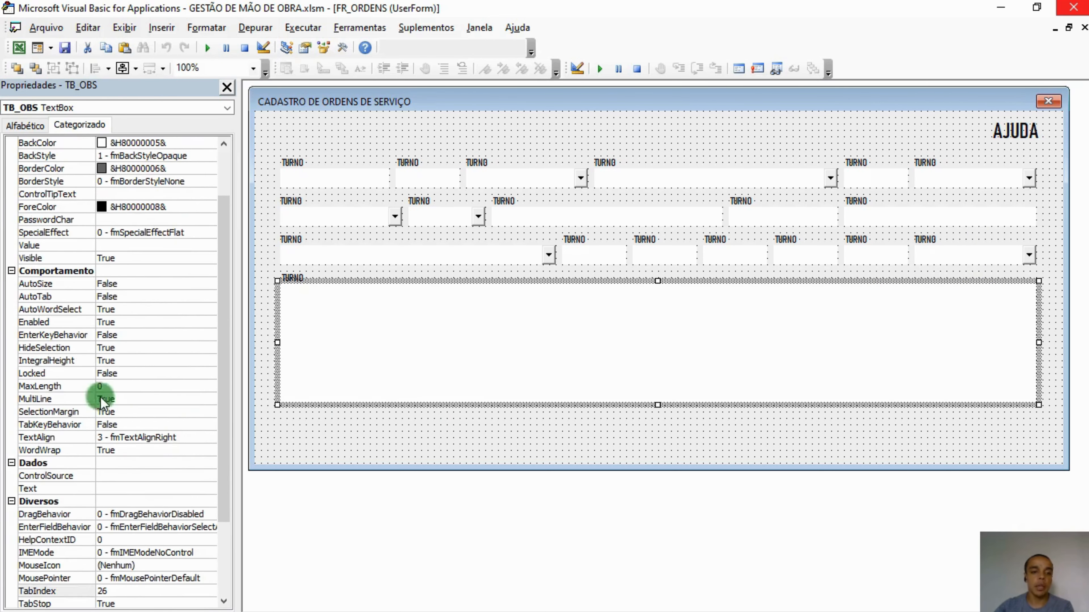
scroll(98, 399, down, 4)
double_click(43, 450)
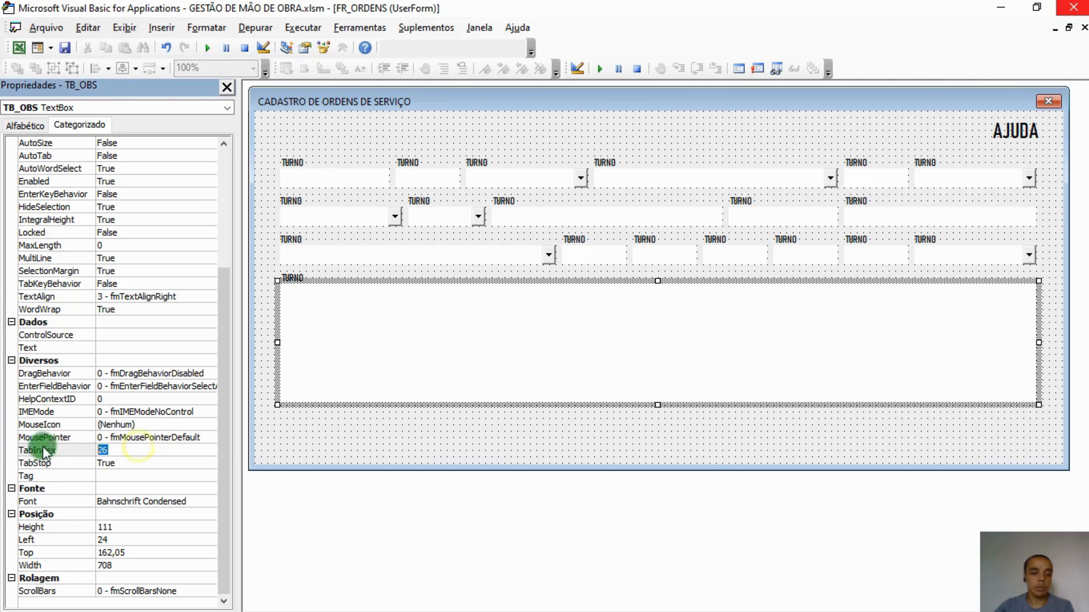
text(19)
click(390, 443)
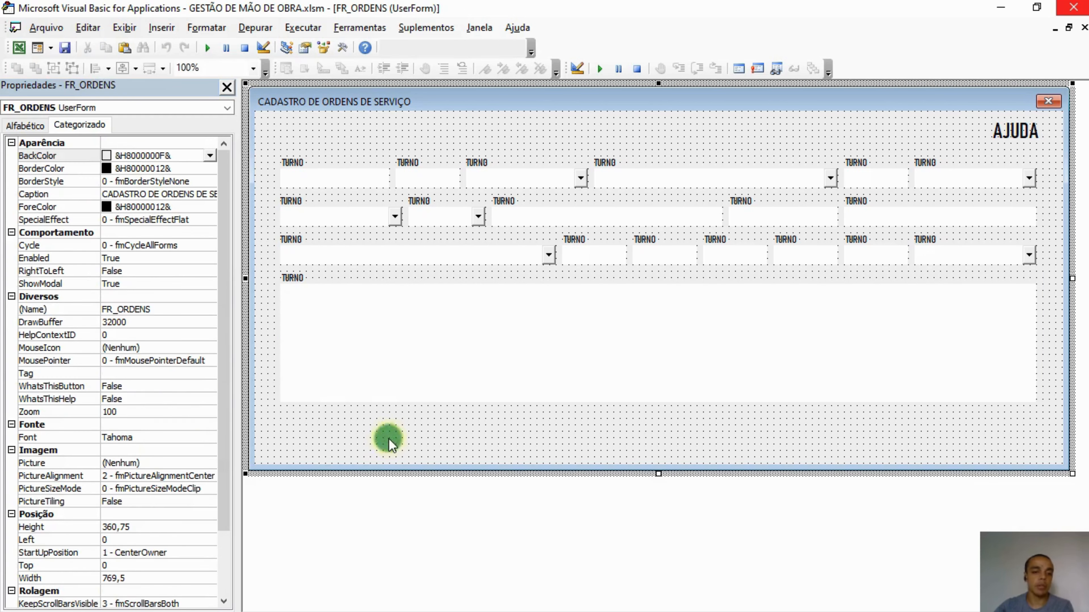